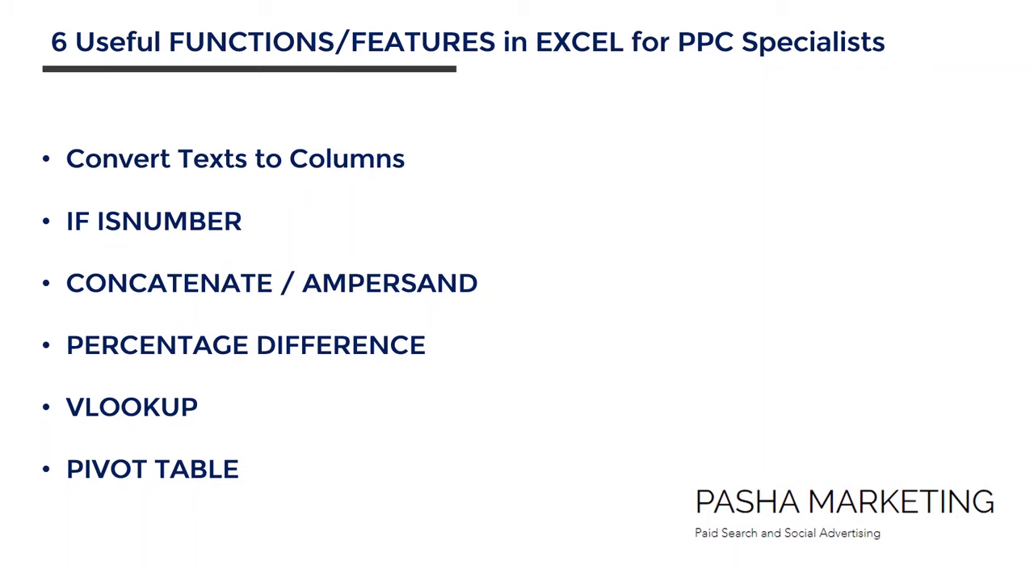
Step: Advance past the agenda slide to the Excel workbook with the campaign data on Sheet1
key("Right")
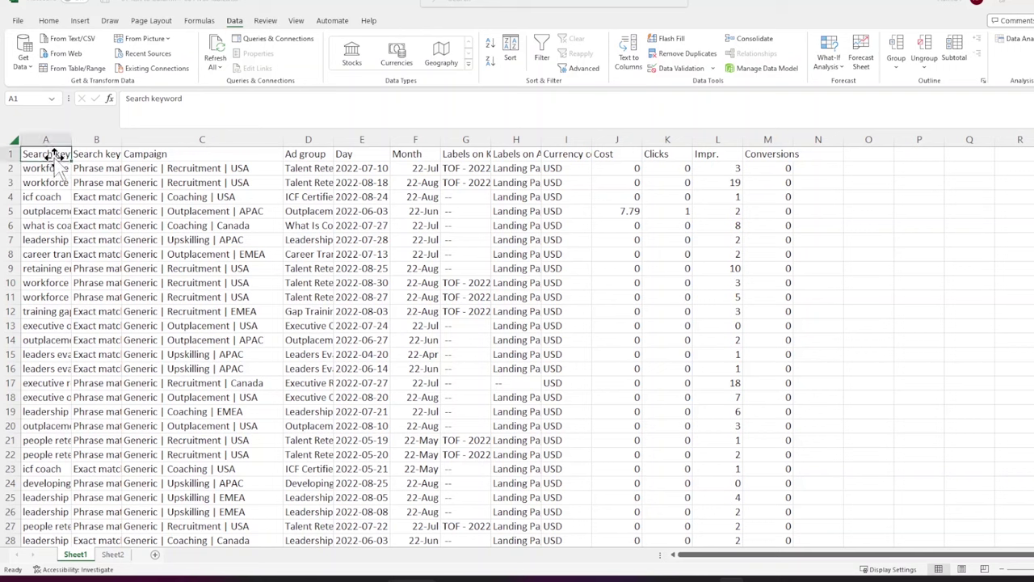
left_click(322, 154)
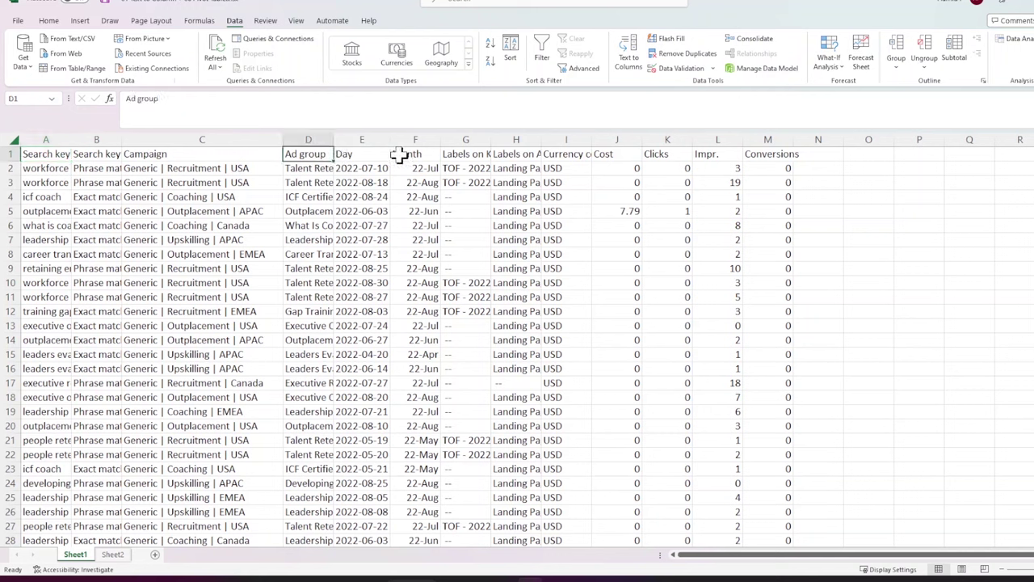
left_click(597, 155)
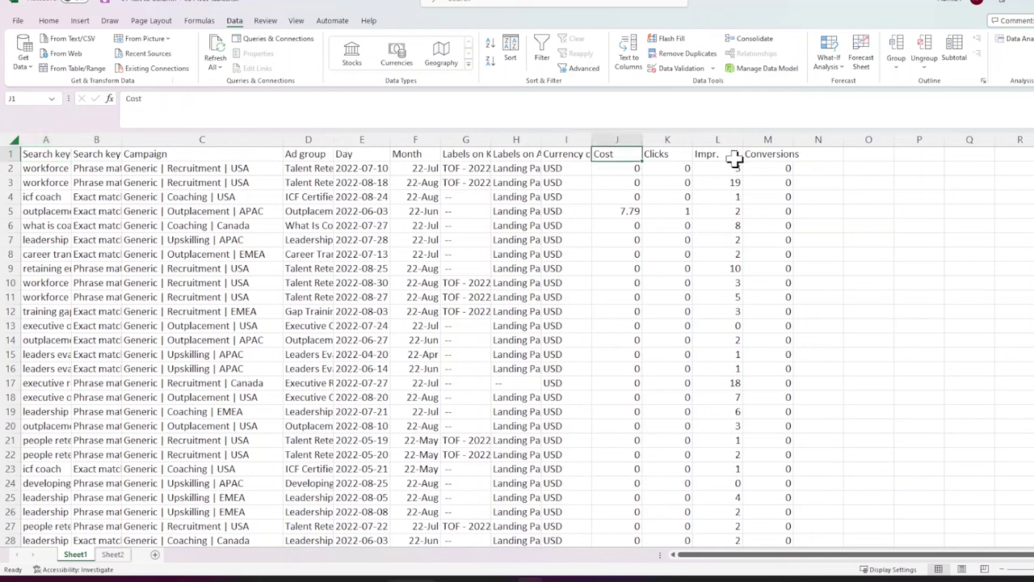
left_click(186, 139)
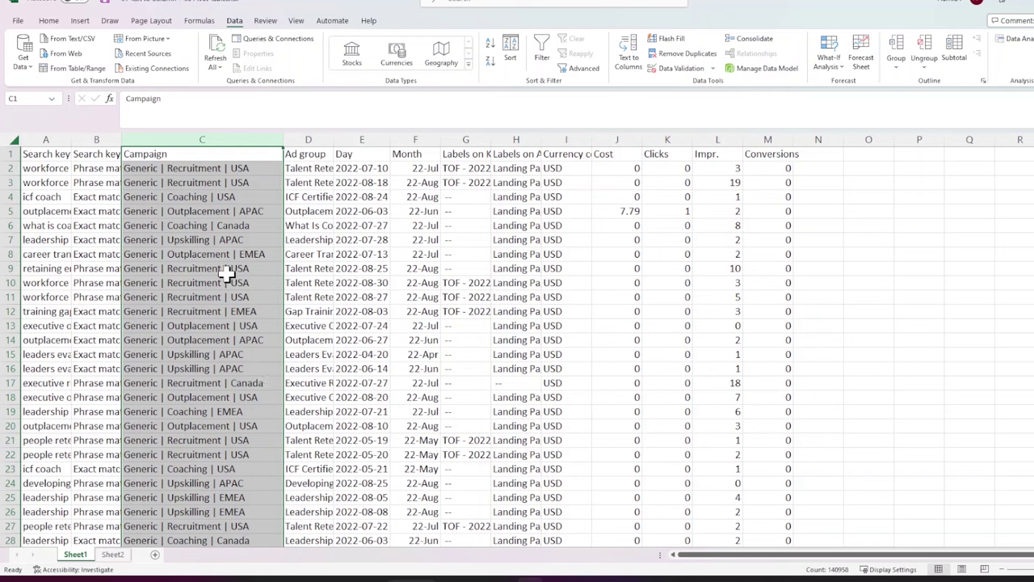
left_click(198, 168)
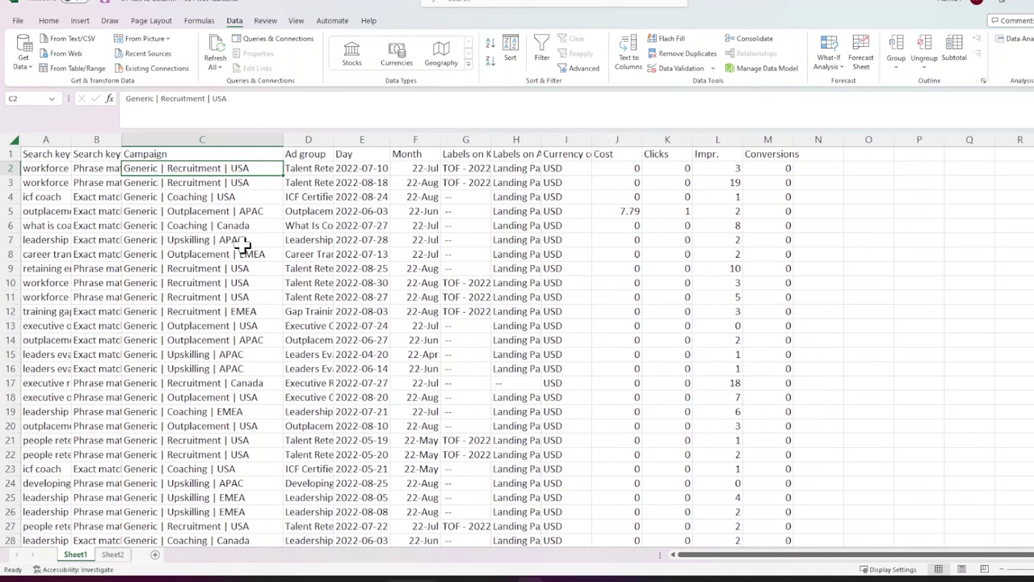
left_click(242, 383)
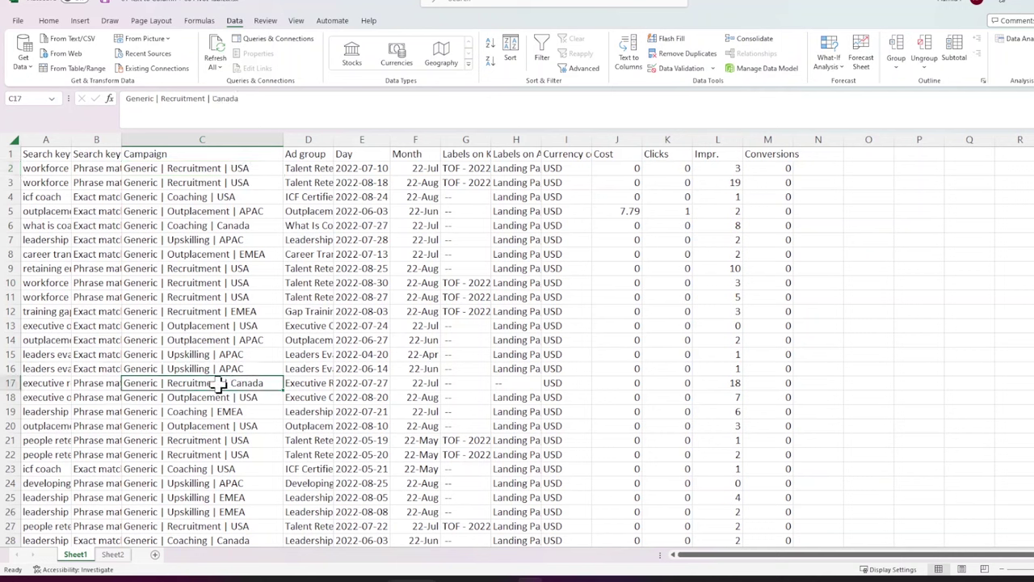
left_click(258, 315)
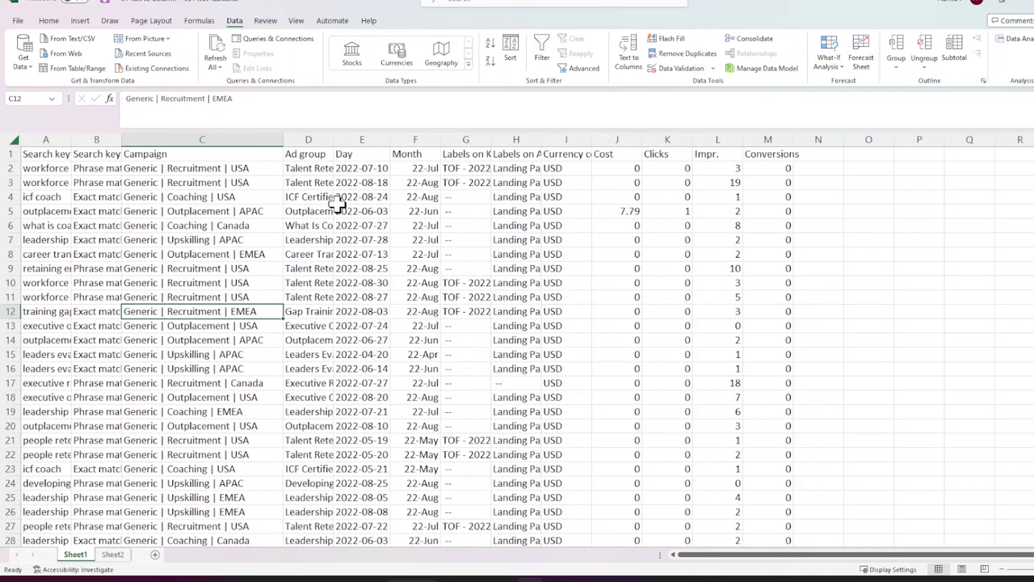
left_click(206, 170)
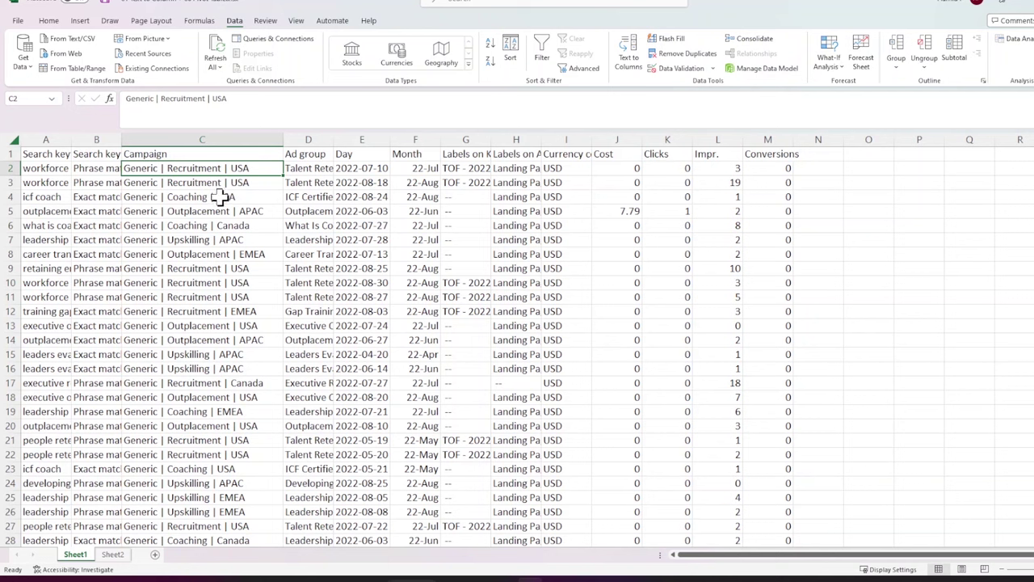
left_click(196, 140)
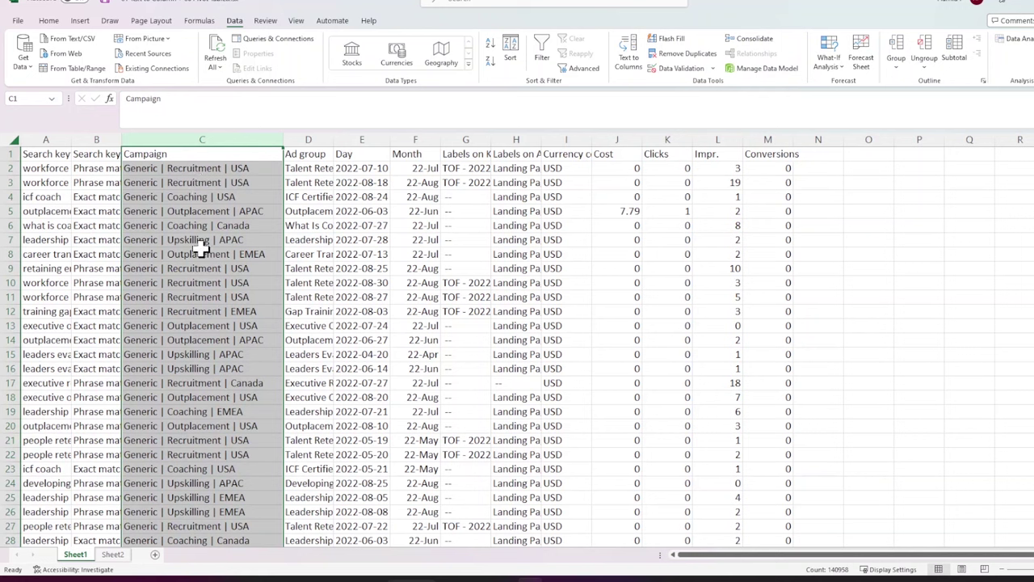
Step: Copy the Campaign column C into empty column N and autofit column N's width
left_click(219, 155)
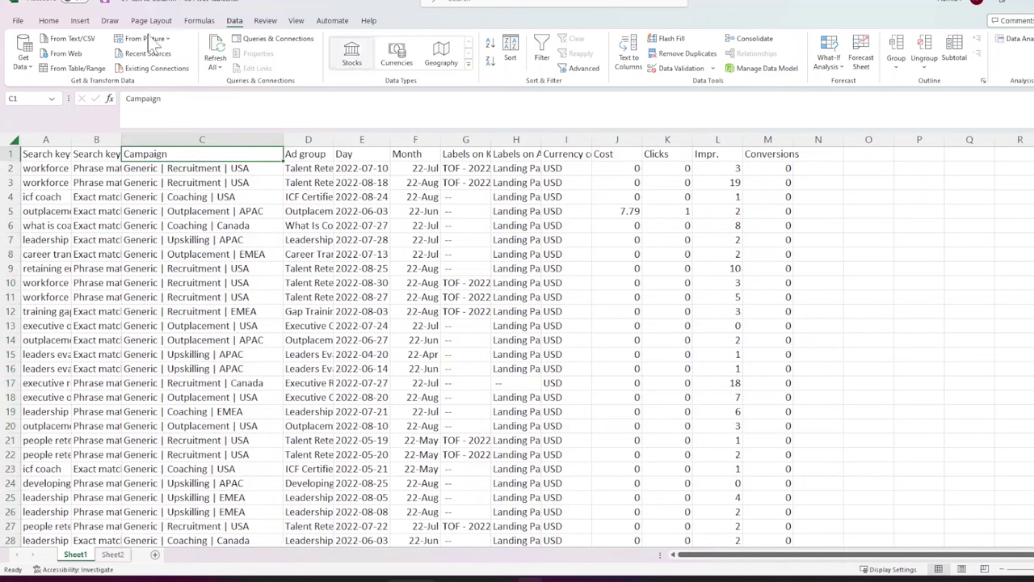
left_click(49, 20)
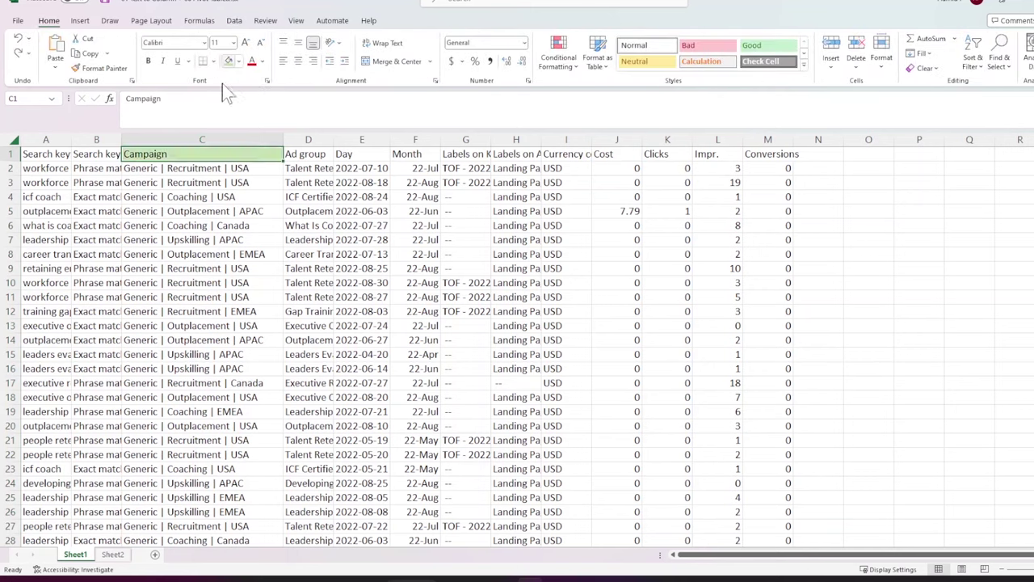
left_click(158, 196)
left_click(181, 136)
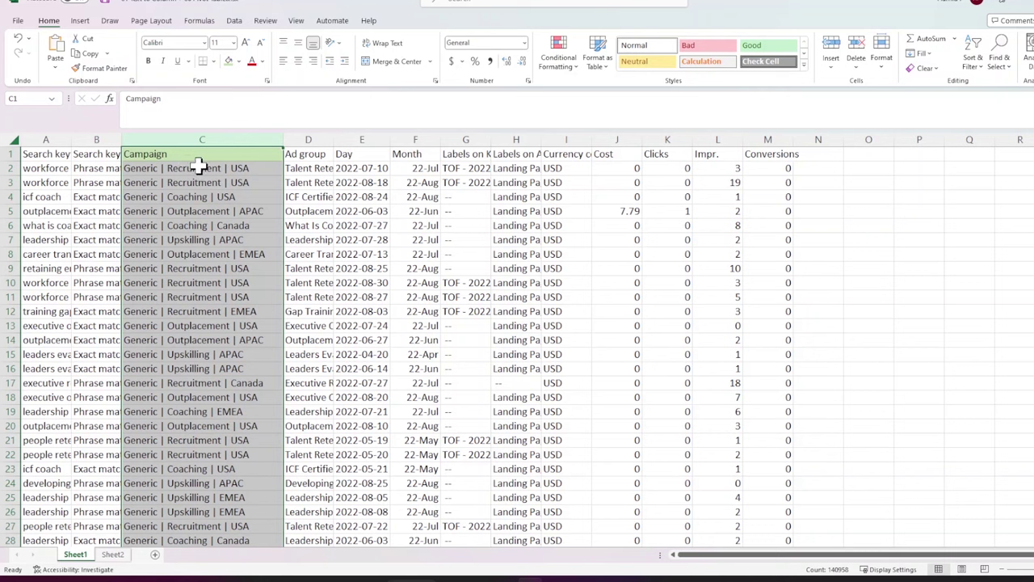
key("ctrl+c")
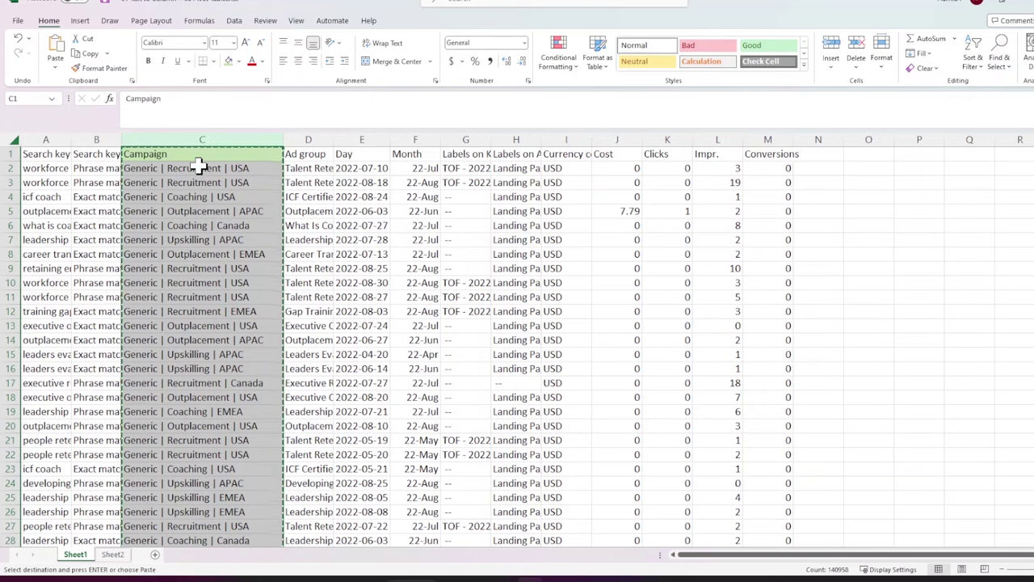
left_click(811, 154)
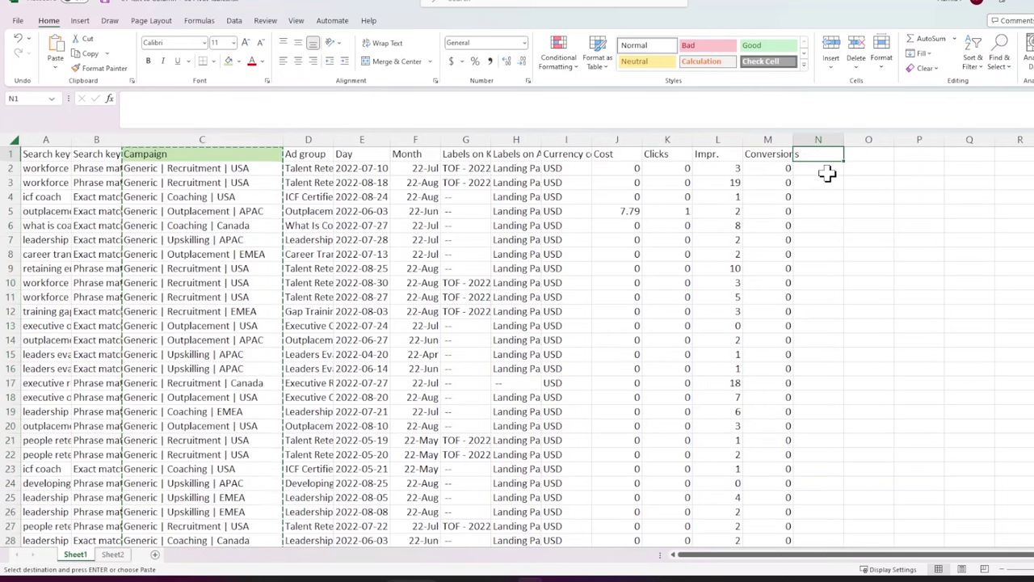
key("ctrl+v")
key("alt+h")
key("o")
key("i")
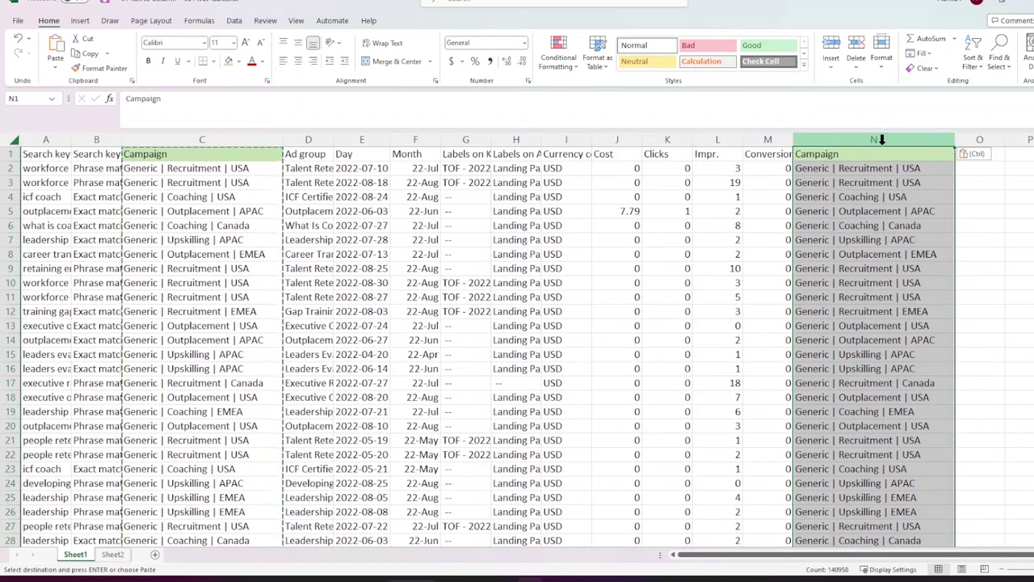
left_click(234, 21)
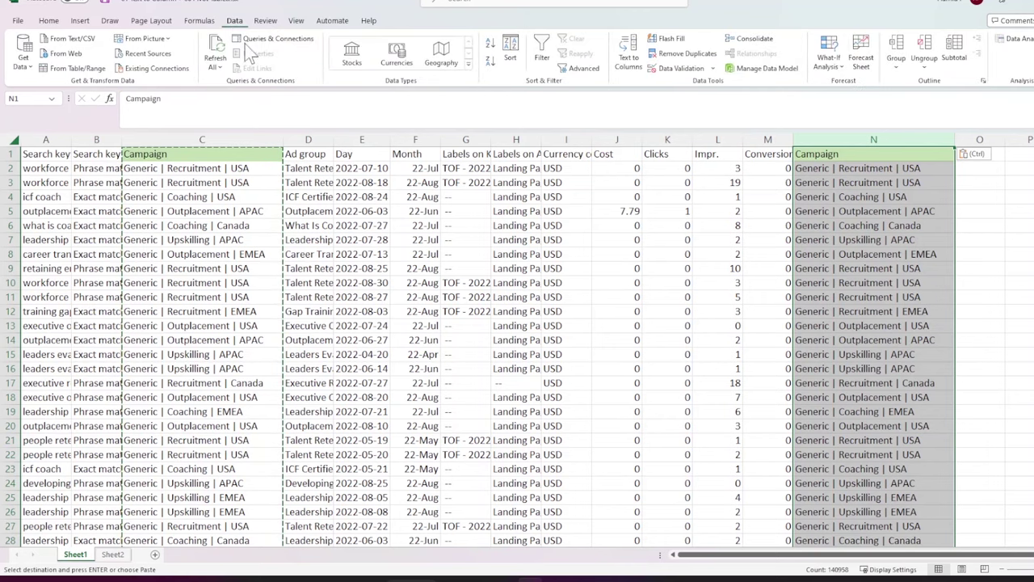
Step: Split column N with Text to Columns, Delimited, using | as the separator
left_click(629, 64)
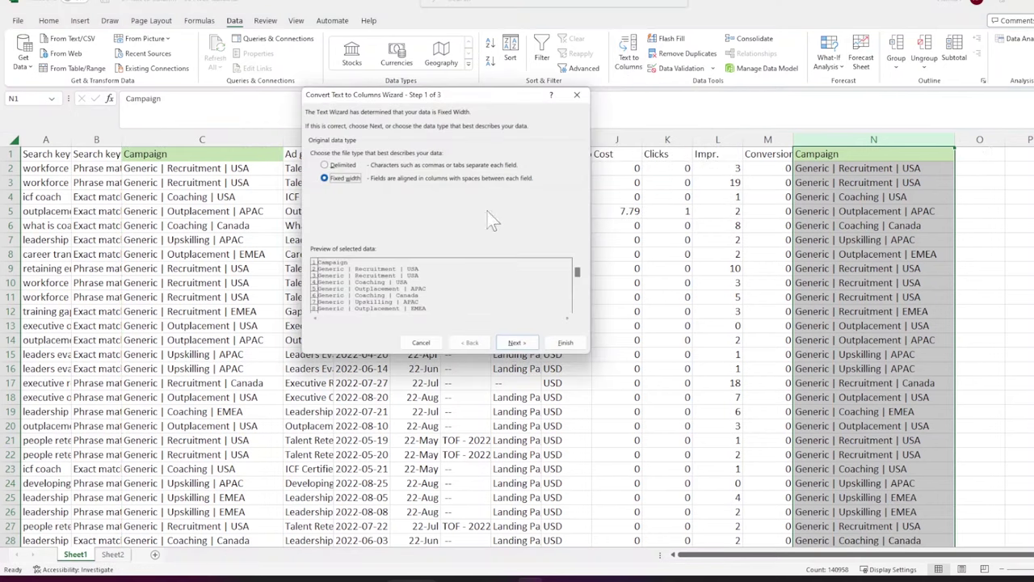
left_click(325, 165)
left_click(515, 343)
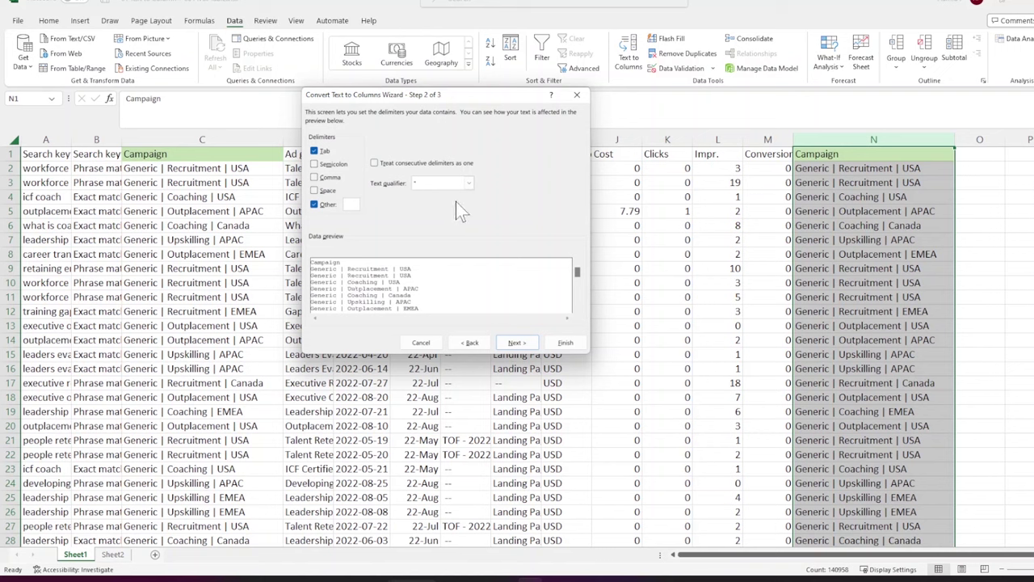
type("|")
left_click(517, 342)
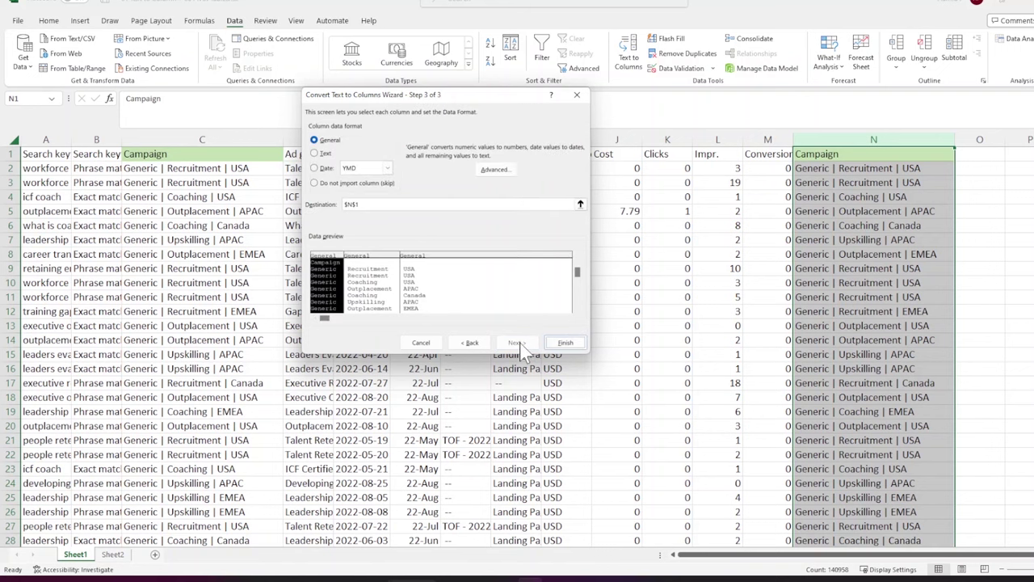
left_click(565, 343)
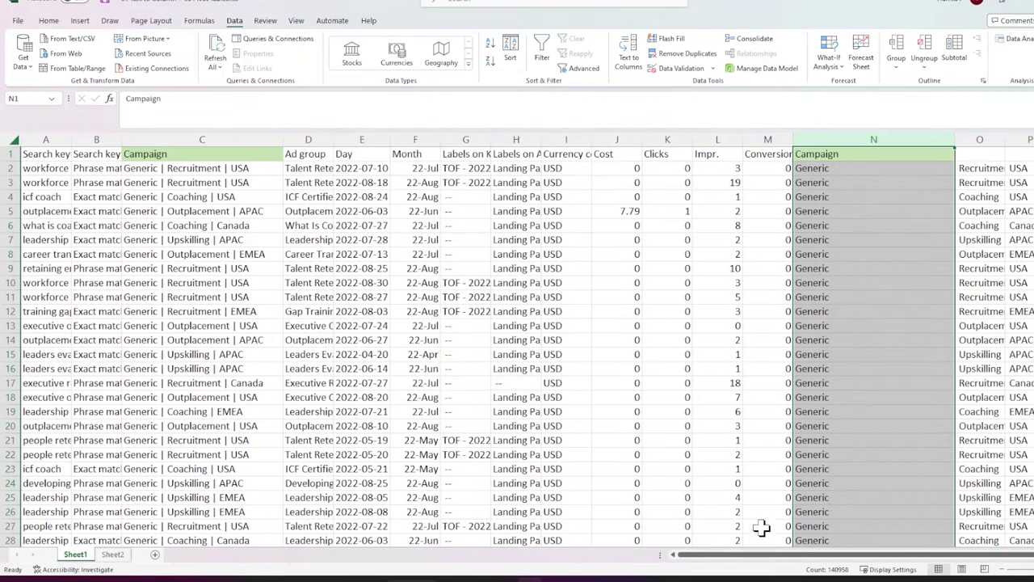
Step: Compare the split 'Generic' value in N2 with the pipe-separated campaign text in C2
left_click_drag(770, 556, 886, 561)
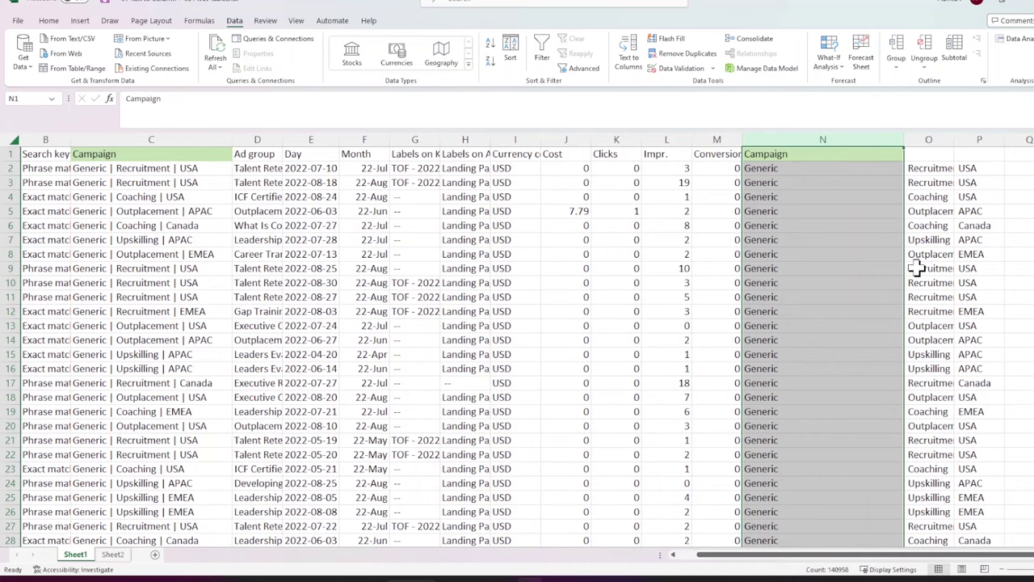
left_click_drag(815, 145, 959, 139)
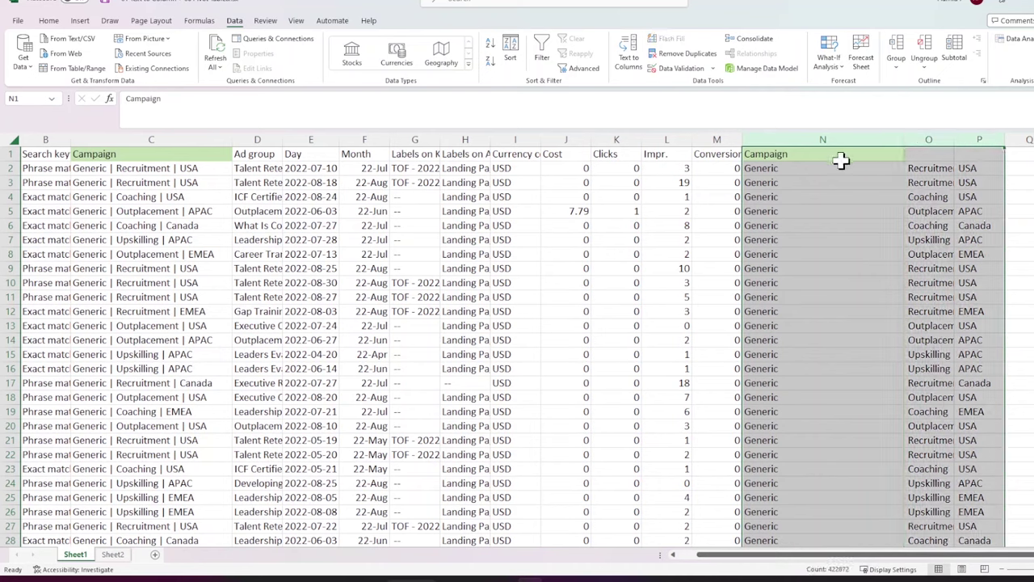
left_click(789, 167)
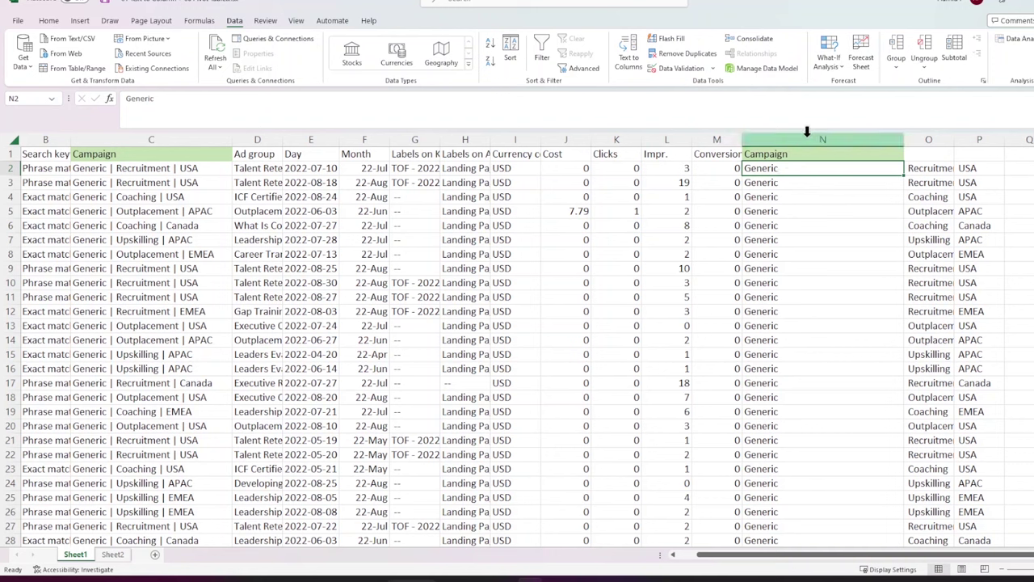
left_click(93, 168)
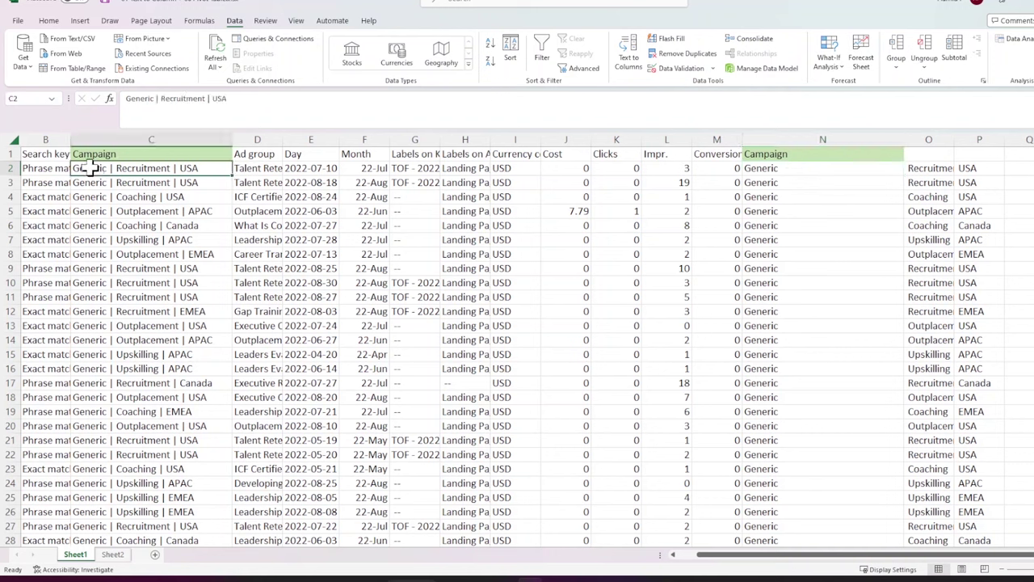
double_click(91, 168)
key("Home")
key("shift+End")
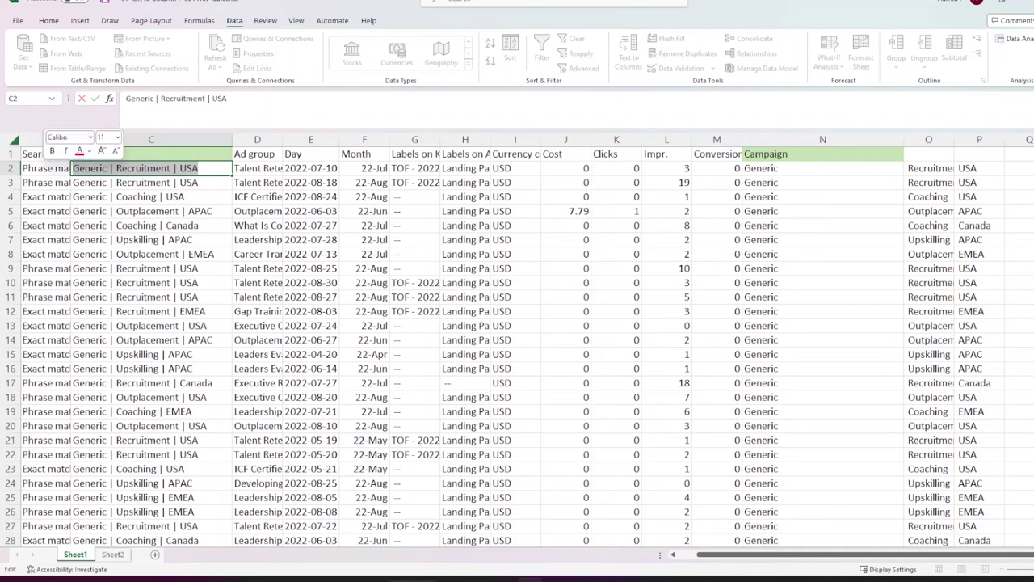
key("End")
left_click(112, 168)
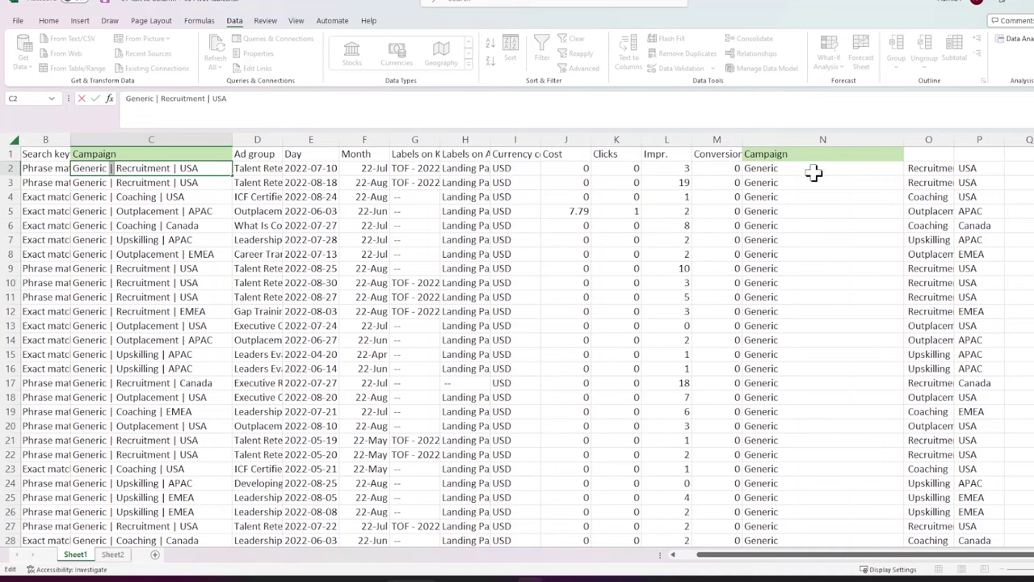
left_click(813, 174)
Step: Head N1 'Keyword Type' and O1 'Campaign Group', autofitting columns N and O
left_click(794, 155)
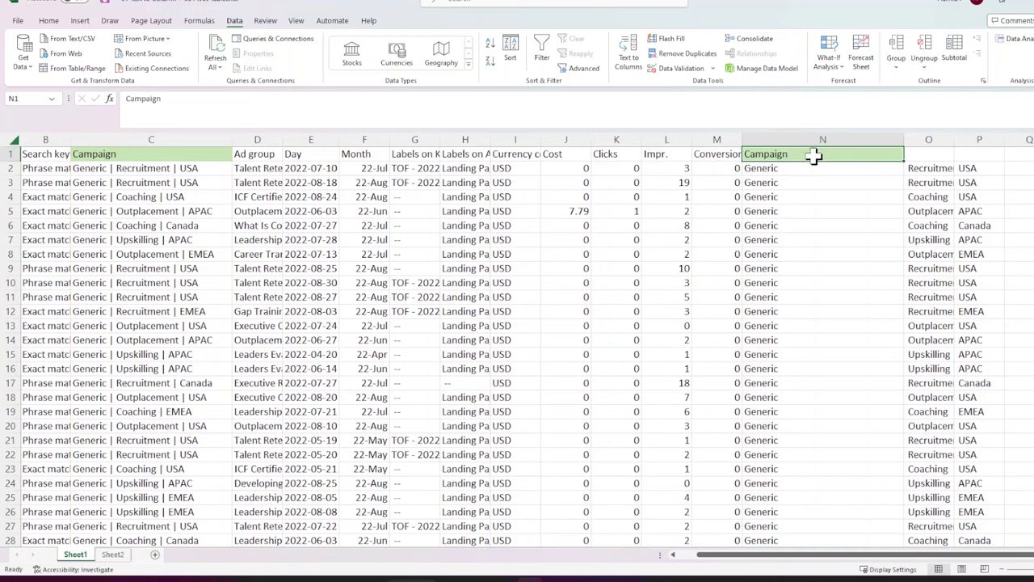
type("Keyw")
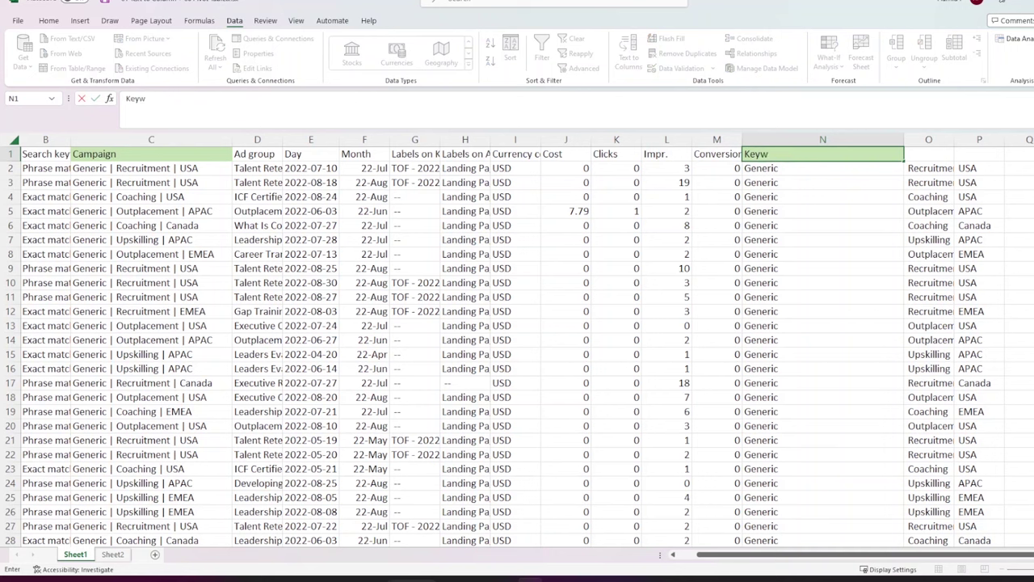
type("ord Type")
key("Tab")
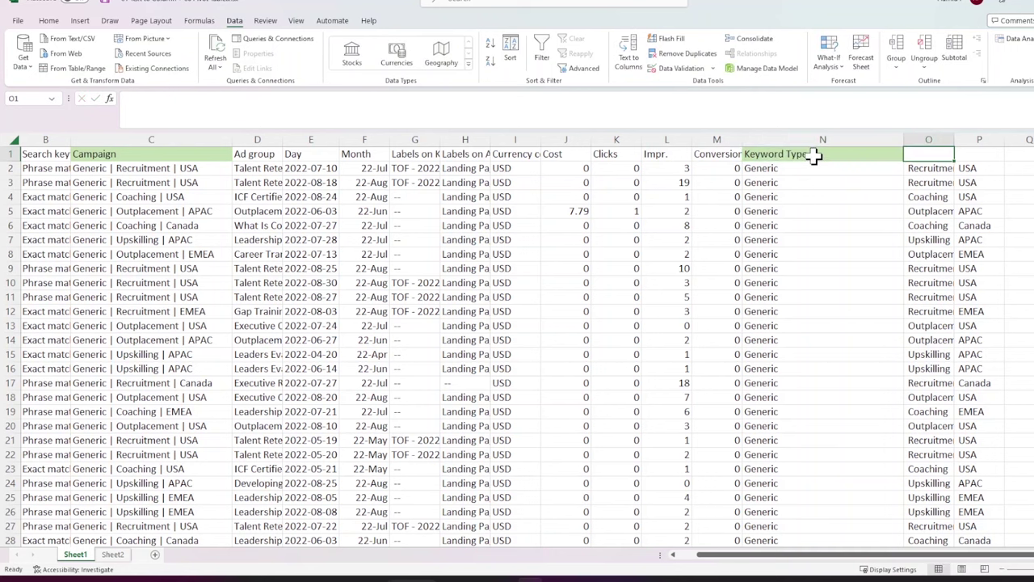
type("Campaign")
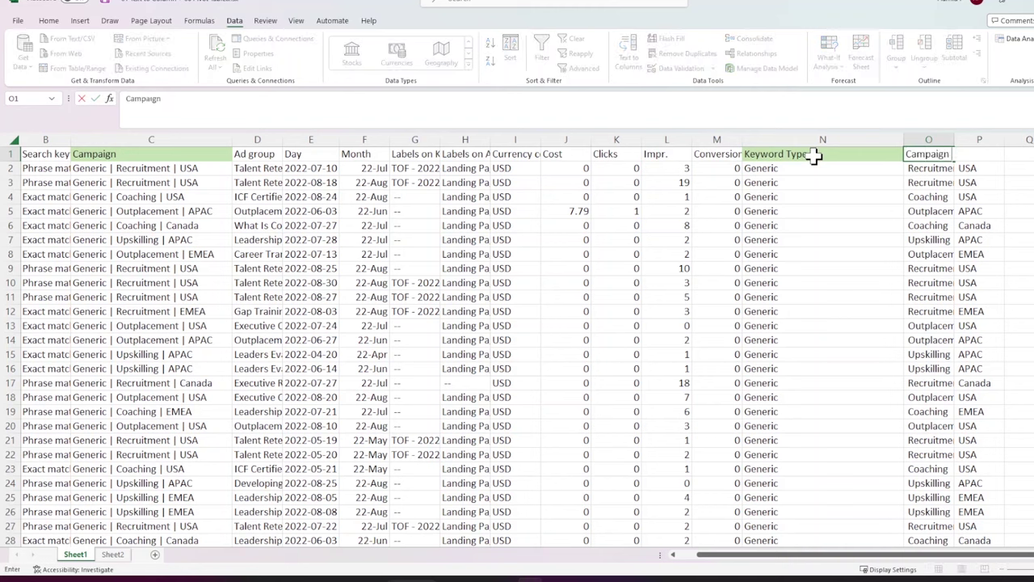
type(" Group")
key("Tab")
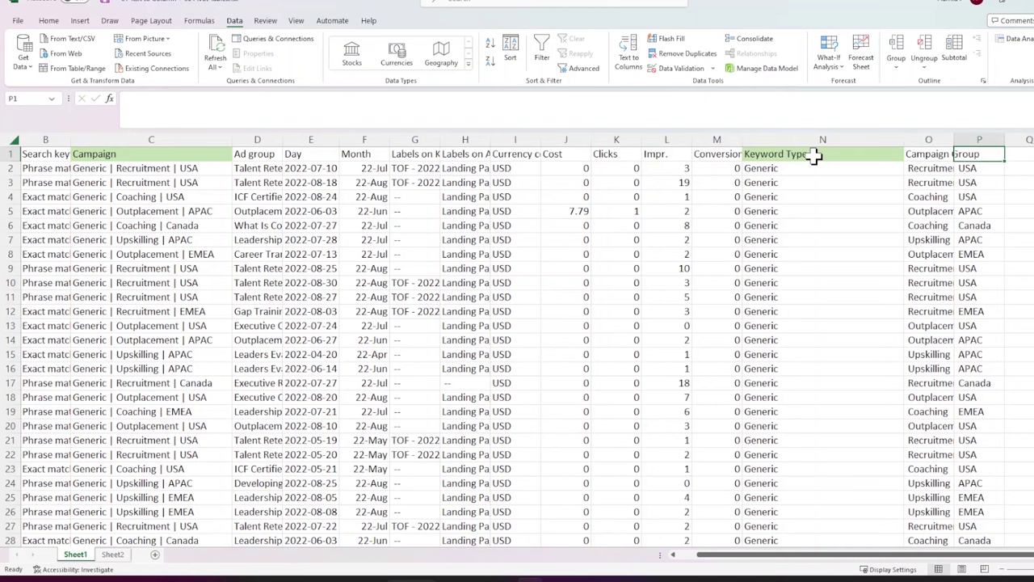
double_click(903, 138)
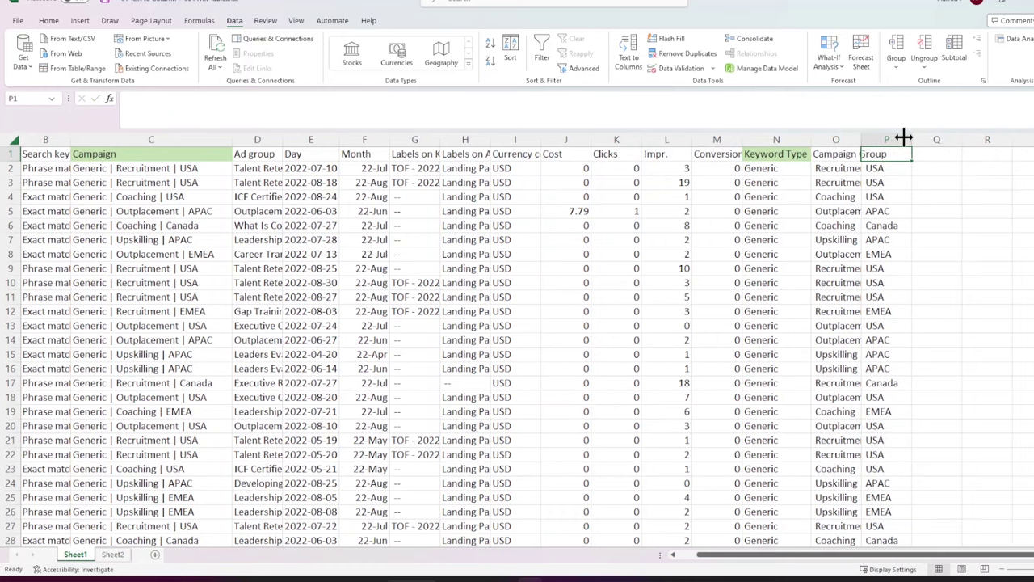
double_click(861, 139)
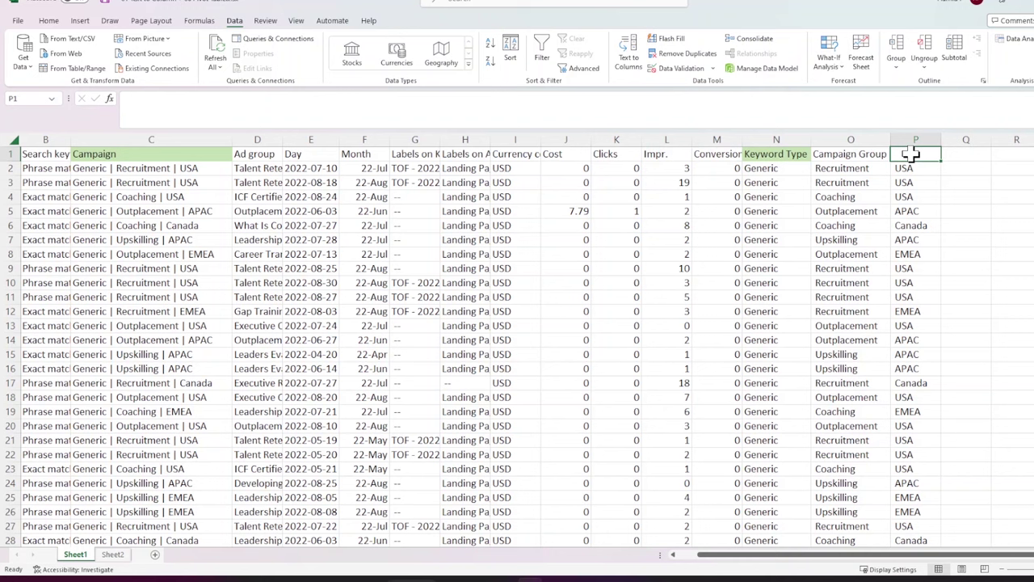
Step: Enter 'Location' in P1 and select the three new headers N1:P1
type("Locatio")
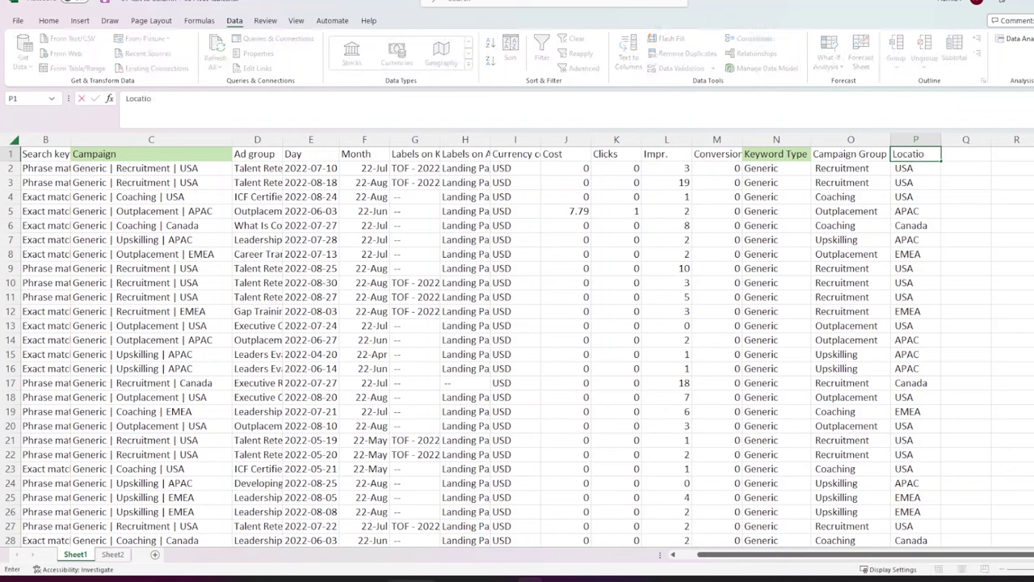
type("n")
key("Return")
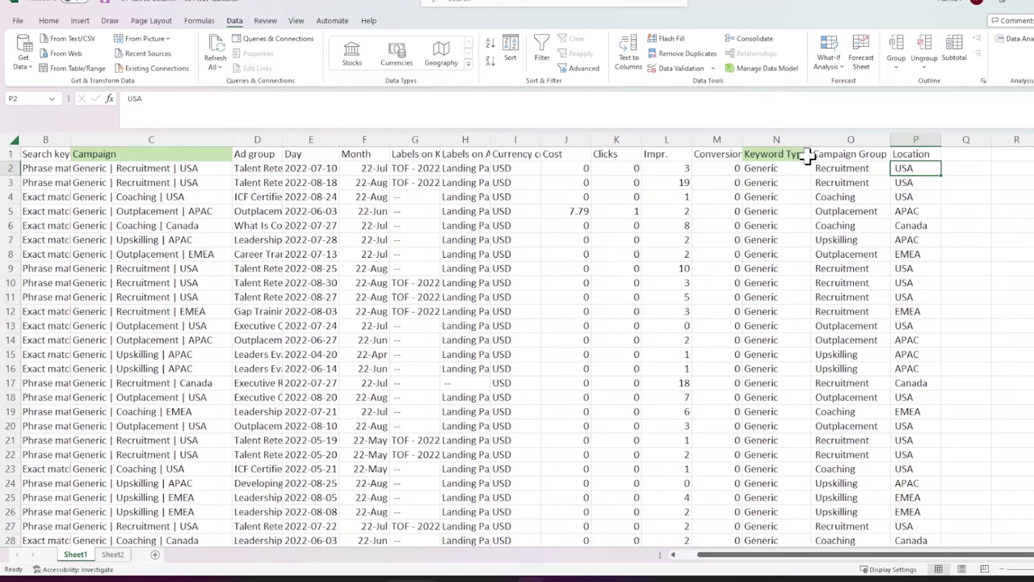
left_click_drag(806, 155, 911, 154)
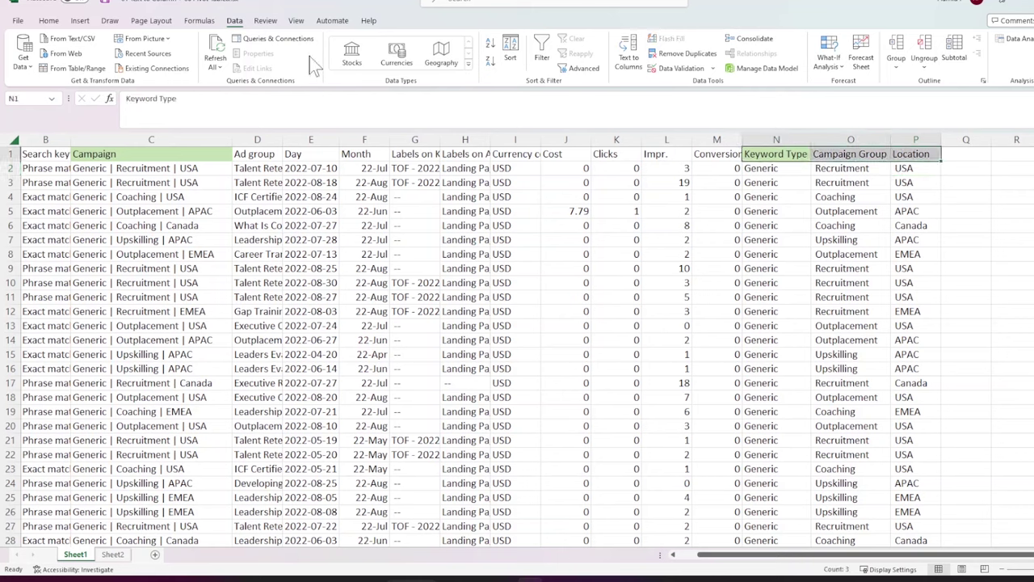
Step: Fill the headers N1:P1 light blue
left_click(48, 21)
left_click(238, 62)
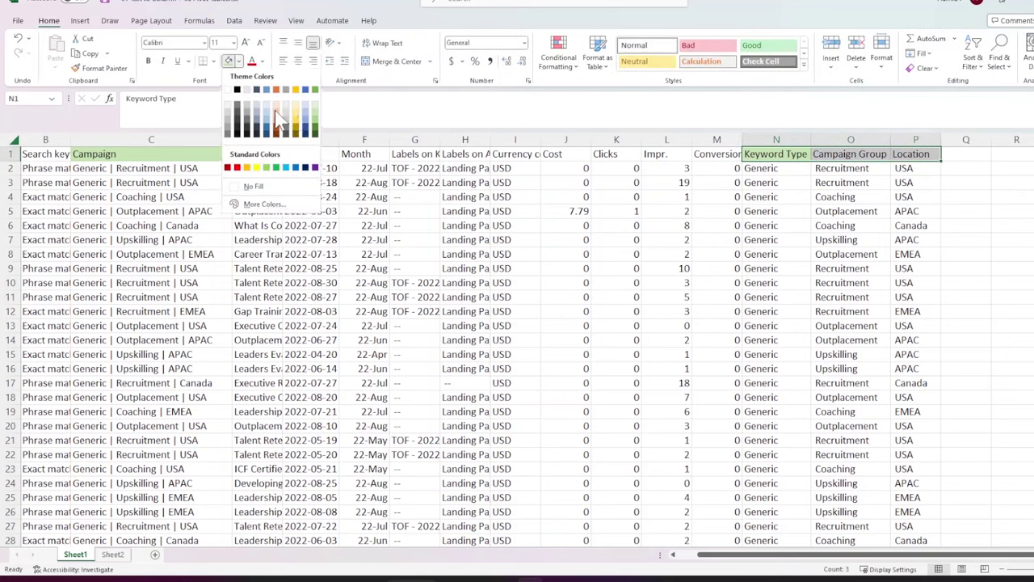
left_click(285, 167)
left_click(415, 197)
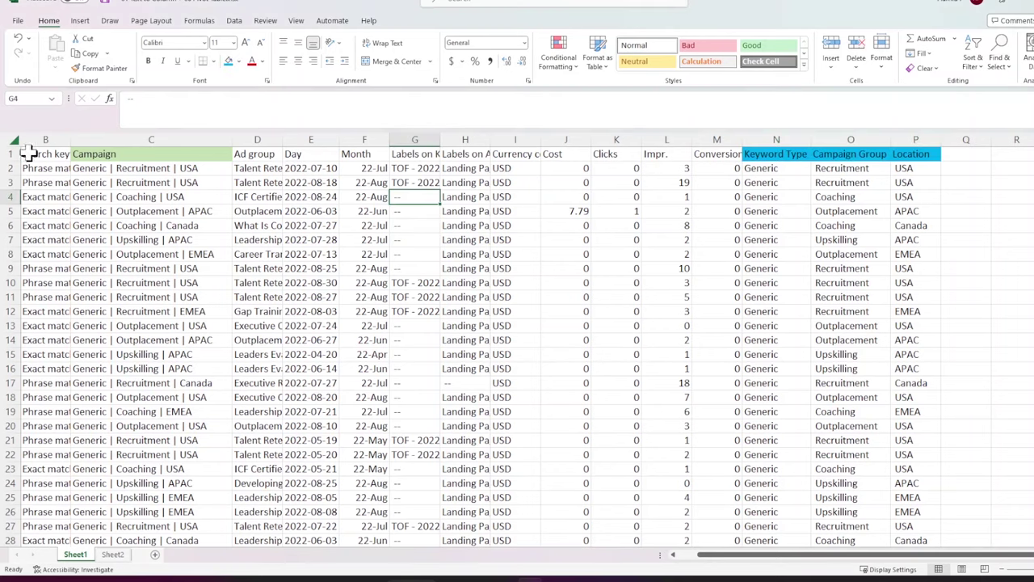
Step: Add filters to every header in row 1
left_click(12, 153)
left_click(232, 21)
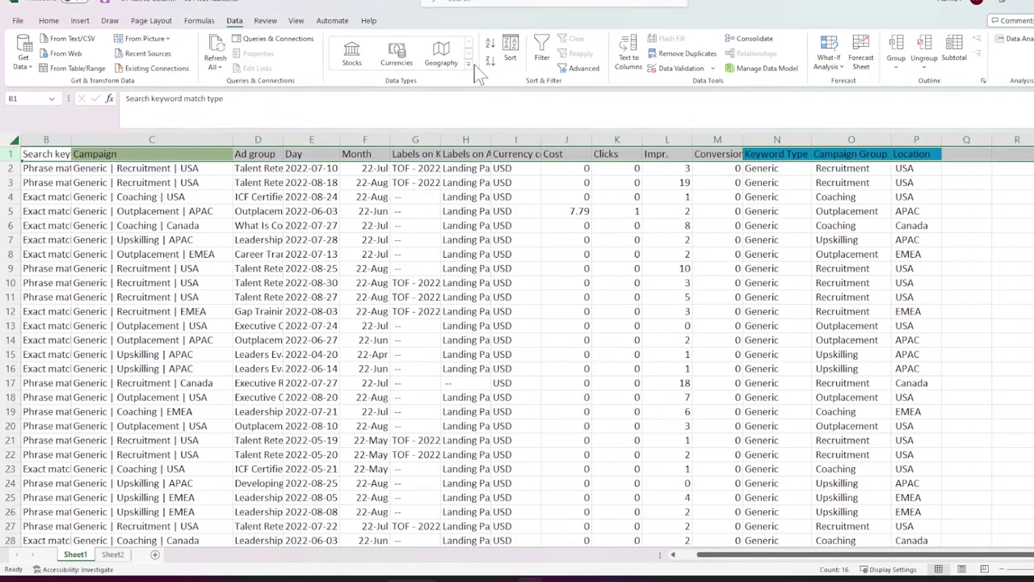
left_click(541, 50)
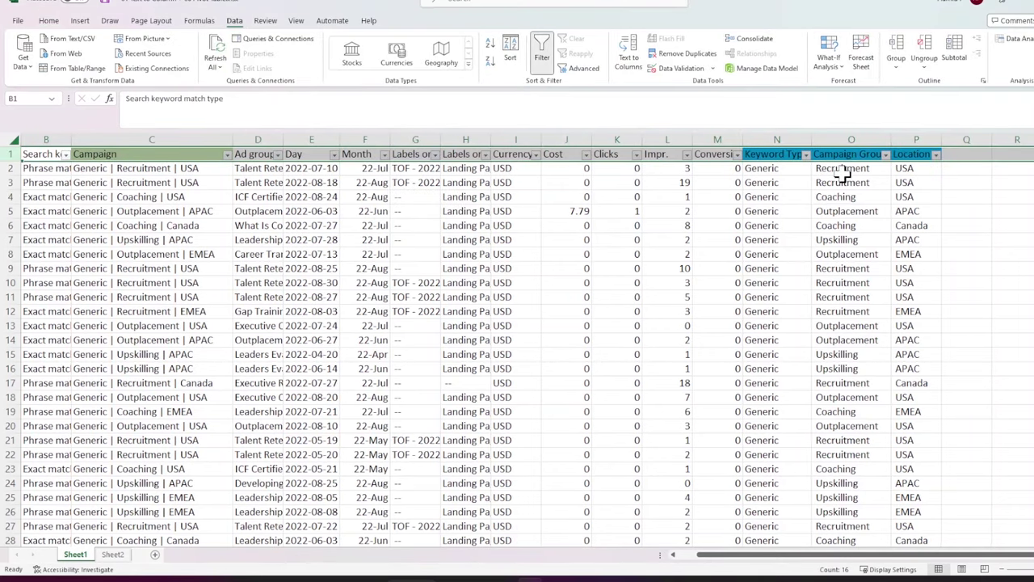
Step: Filter Campaign Group to only Recruitment, then restore all rows with Select All
left_click(885, 154)
left_click(773, 291)
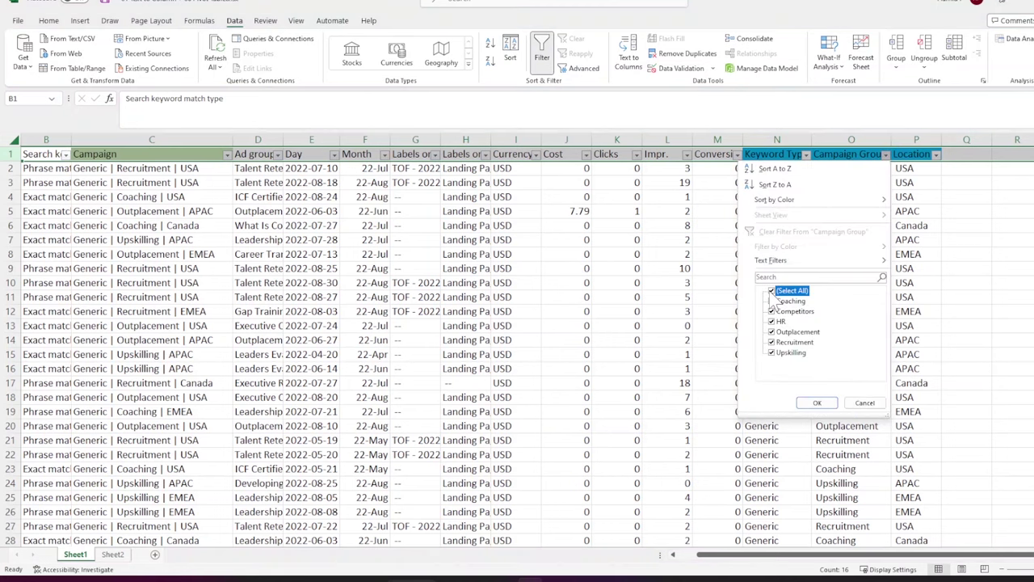
left_click(772, 342)
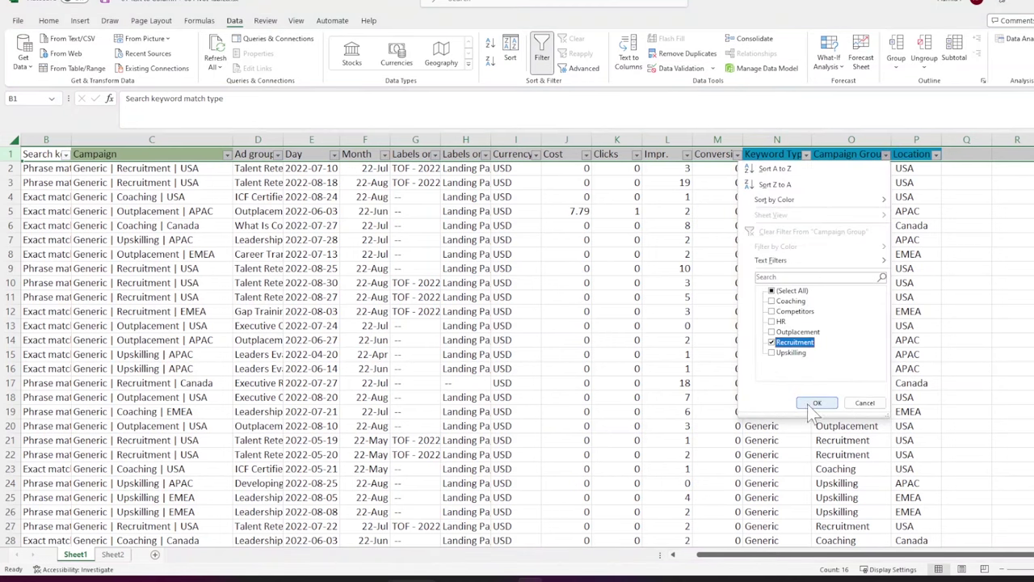
left_click(816, 403)
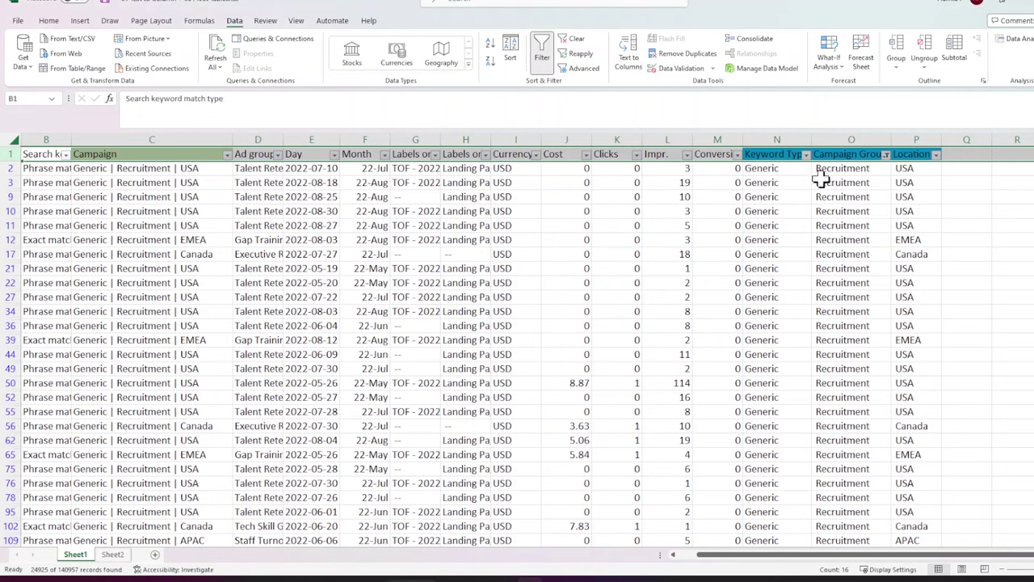
left_click(886, 154)
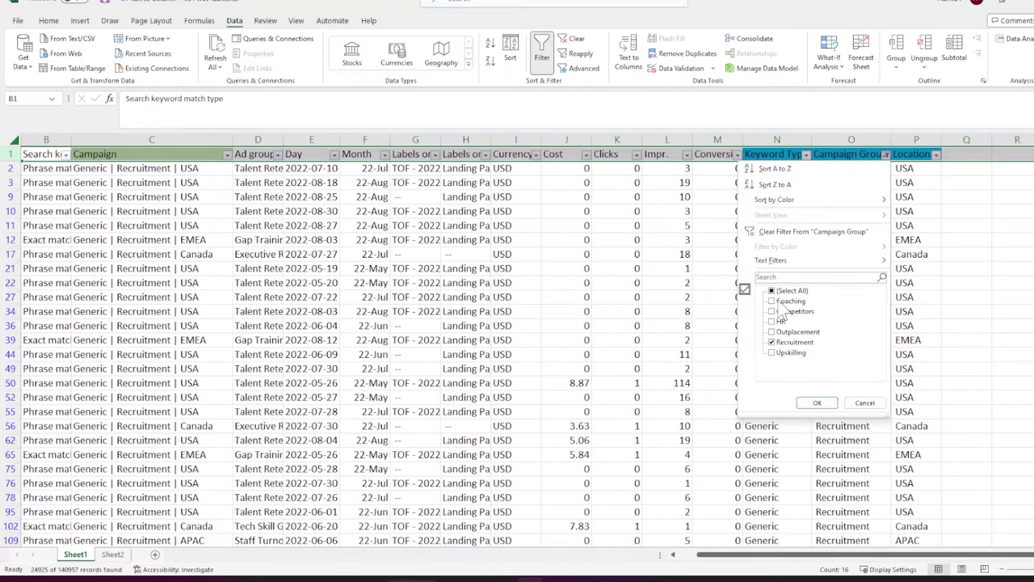
left_click(771, 290)
left_click(817, 403)
Step: Open and close the Location and Keyword Type filter lists without changes
left_click(929, 179)
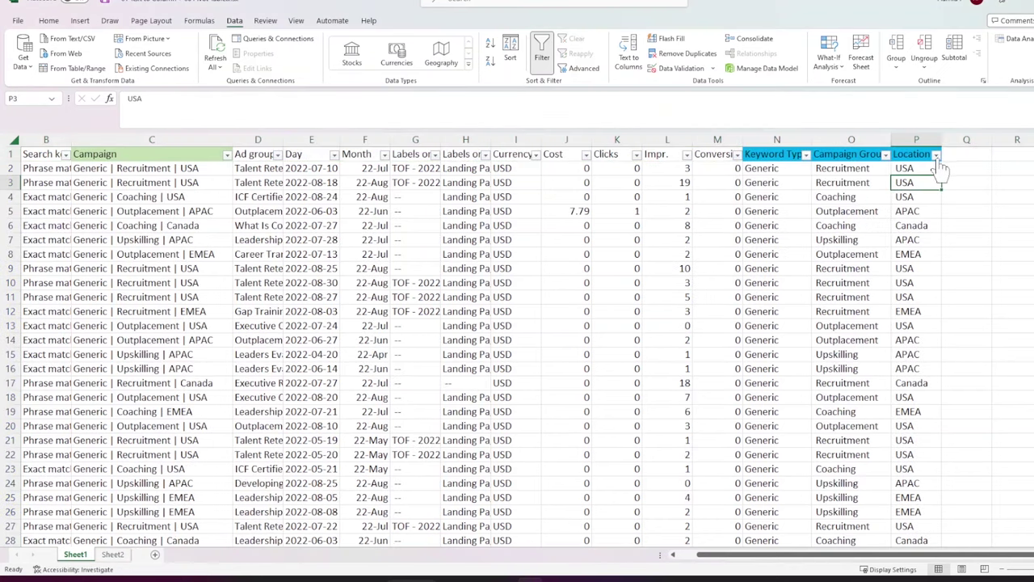
left_click(935, 155)
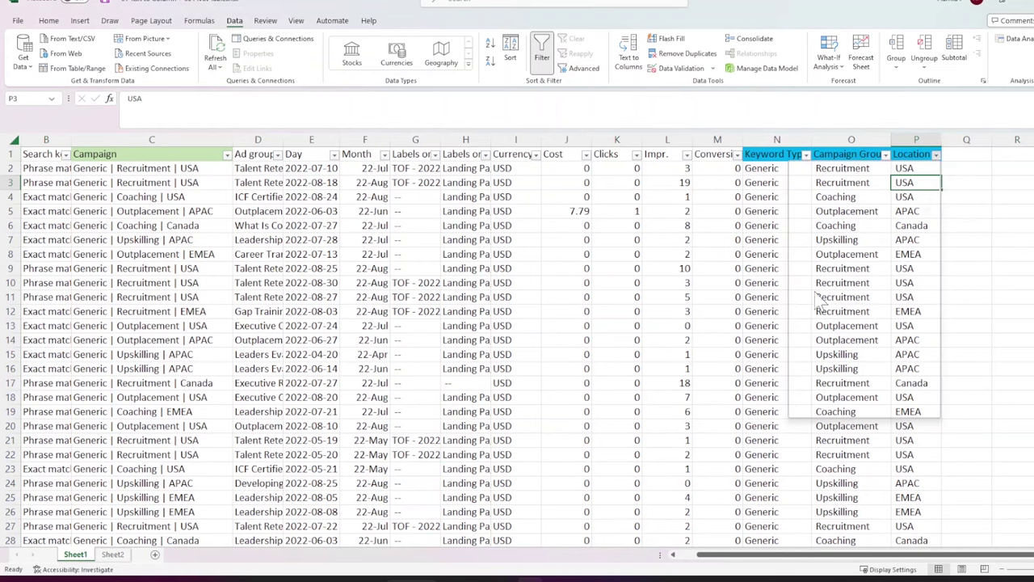
key("Escape")
left_click(805, 154)
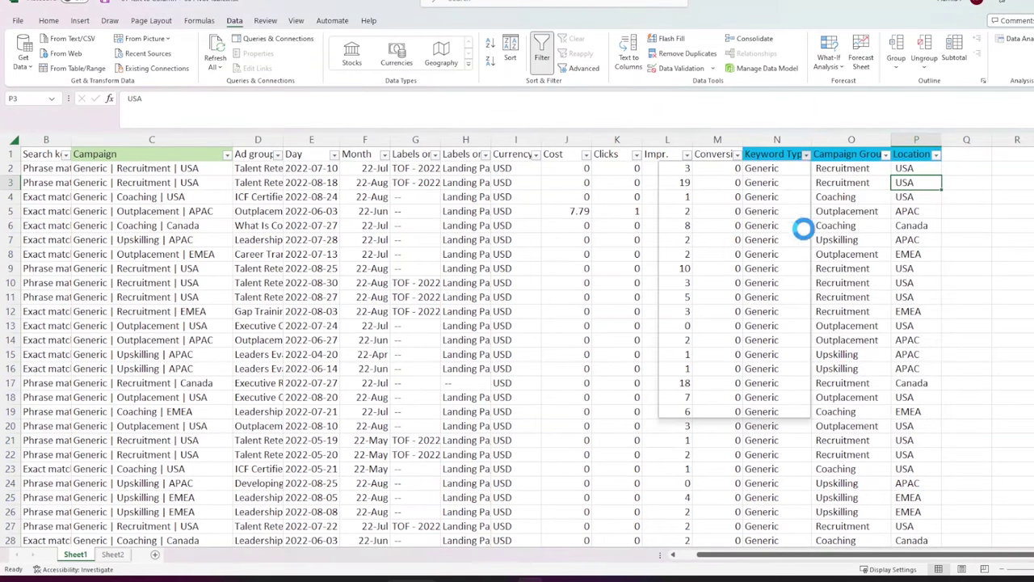
left_click(855, 287)
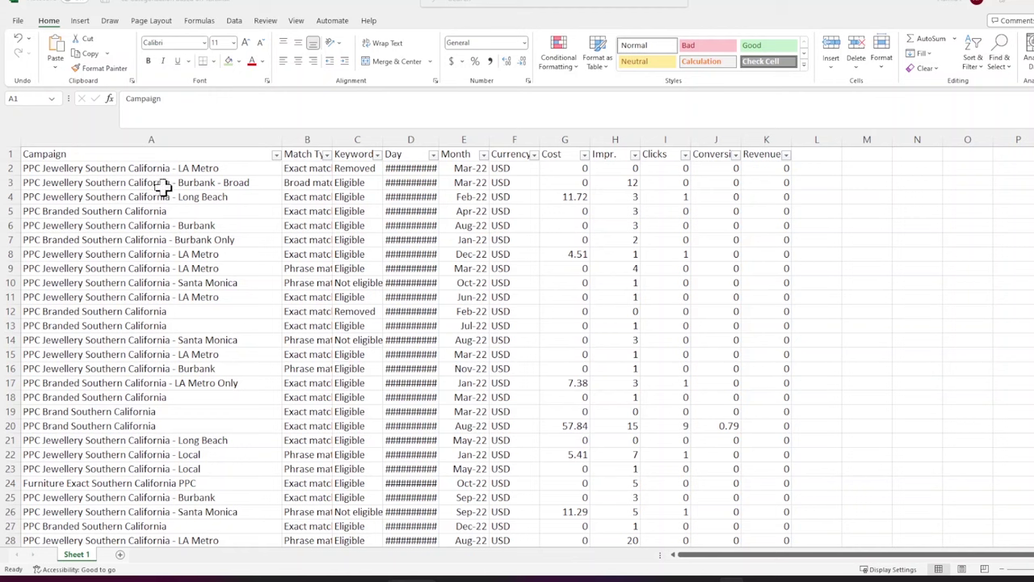
left_click(166, 138)
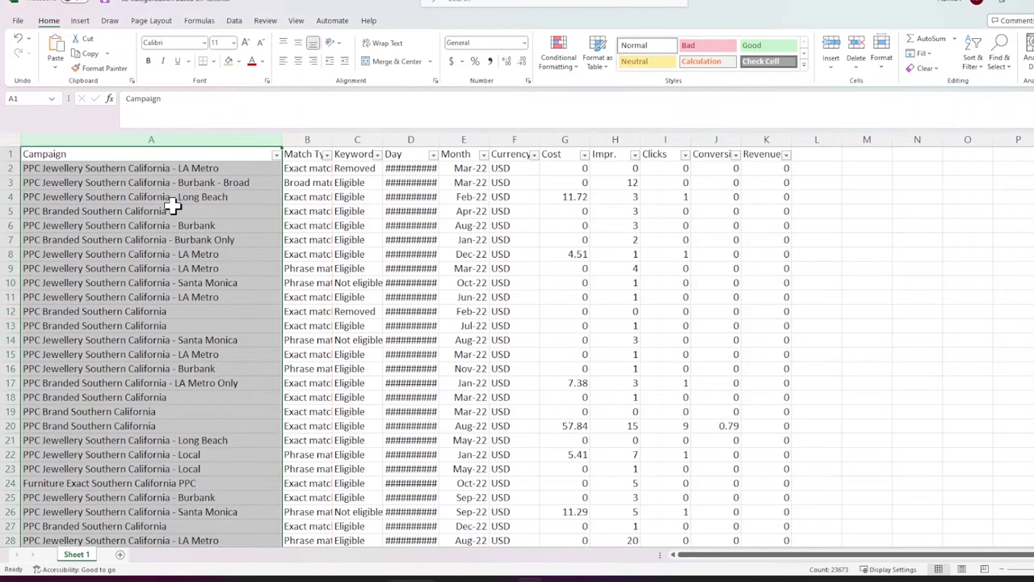
left_click(62, 168)
double_click(63, 168)
double_click(63, 168)
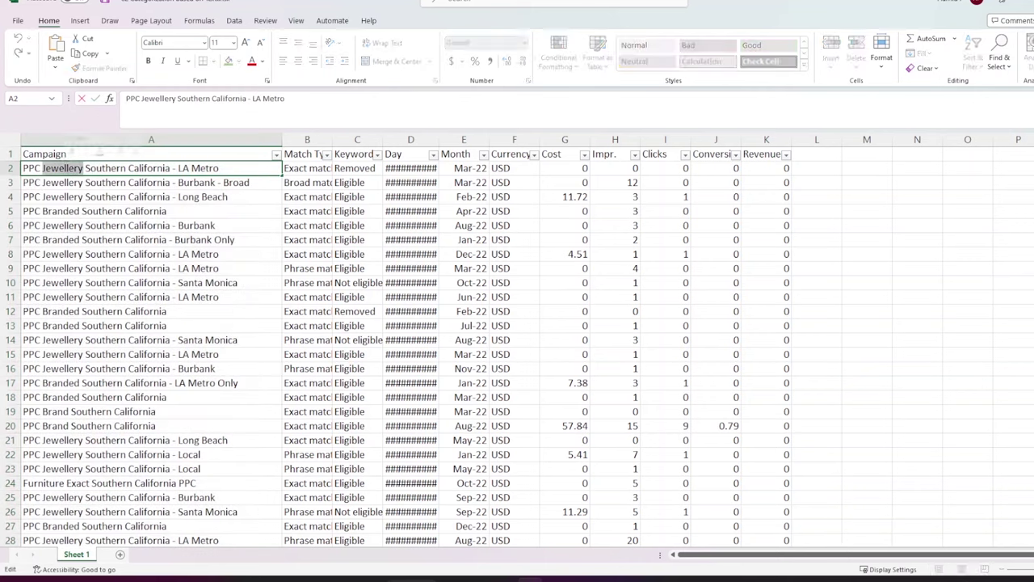
left_click(62, 239)
double_click(62, 239)
double_click(62, 239)
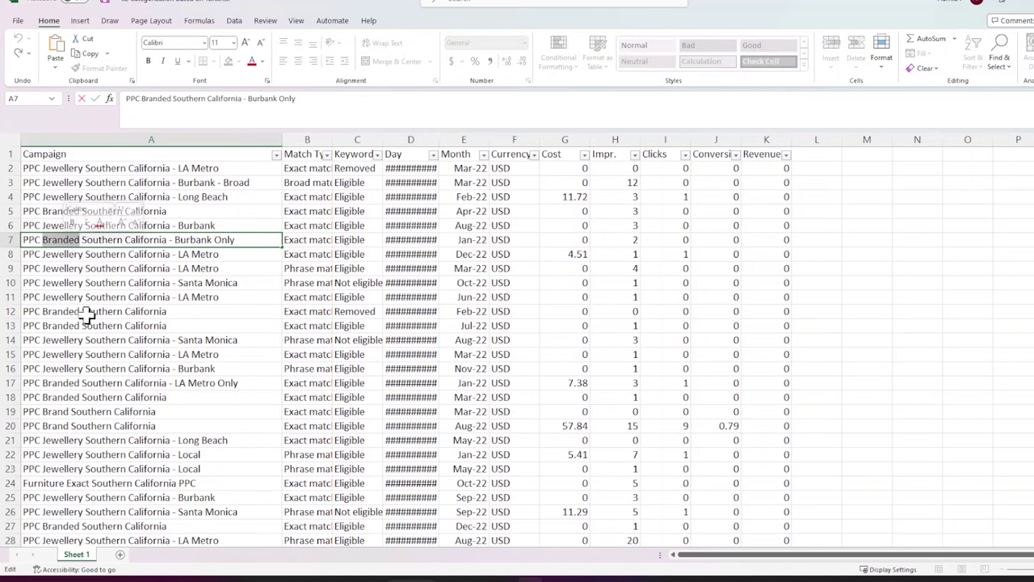
left_click(49, 482)
double_click(49, 482)
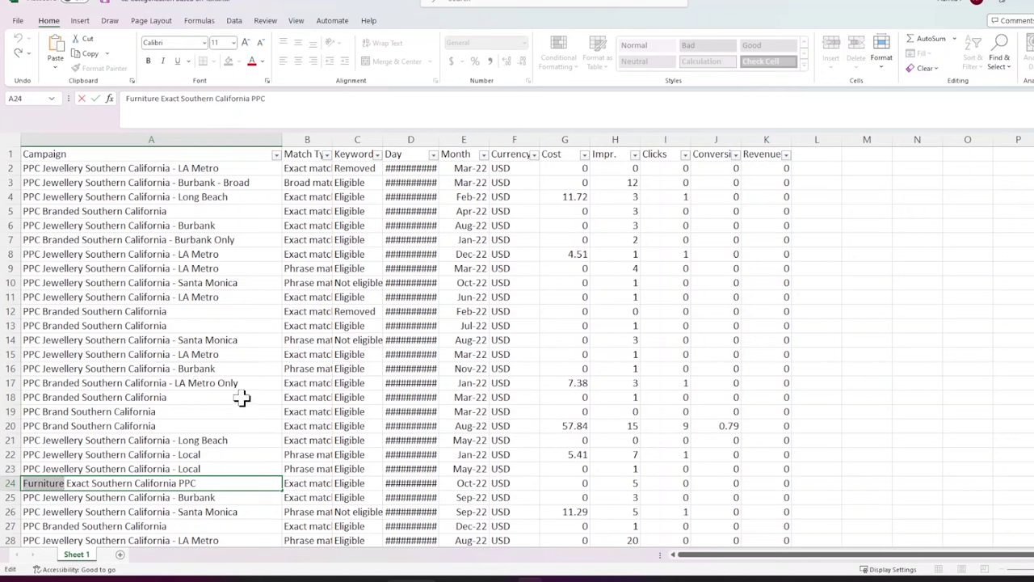
triple_click(69, 167)
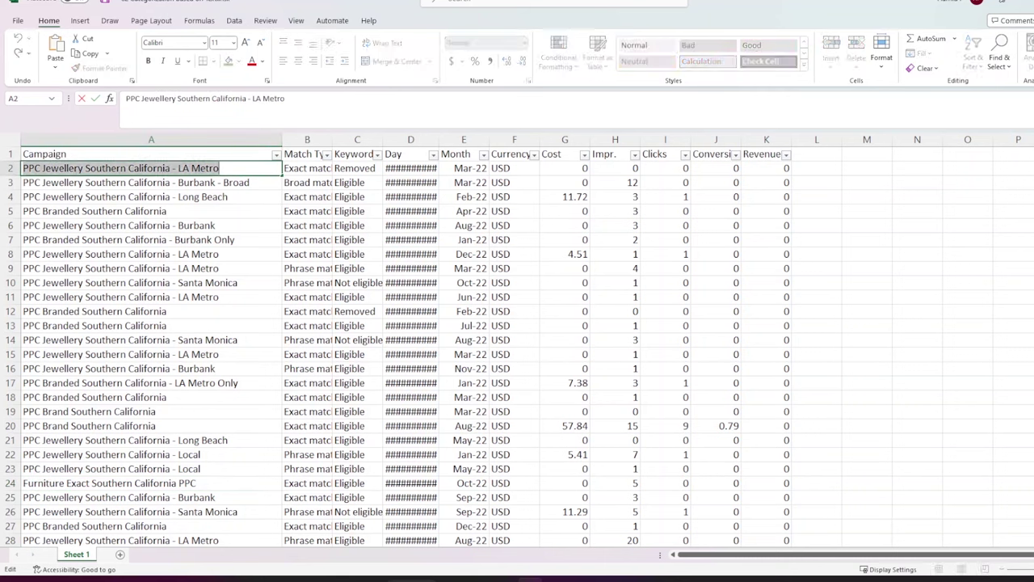
double_click(63, 168)
left_click(123, 215)
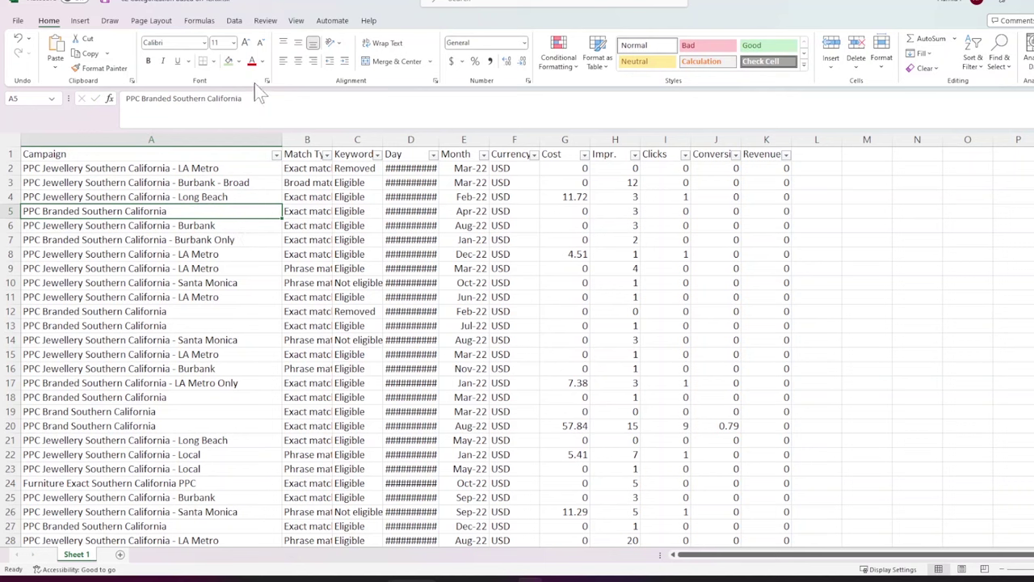
left_click(234, 21)
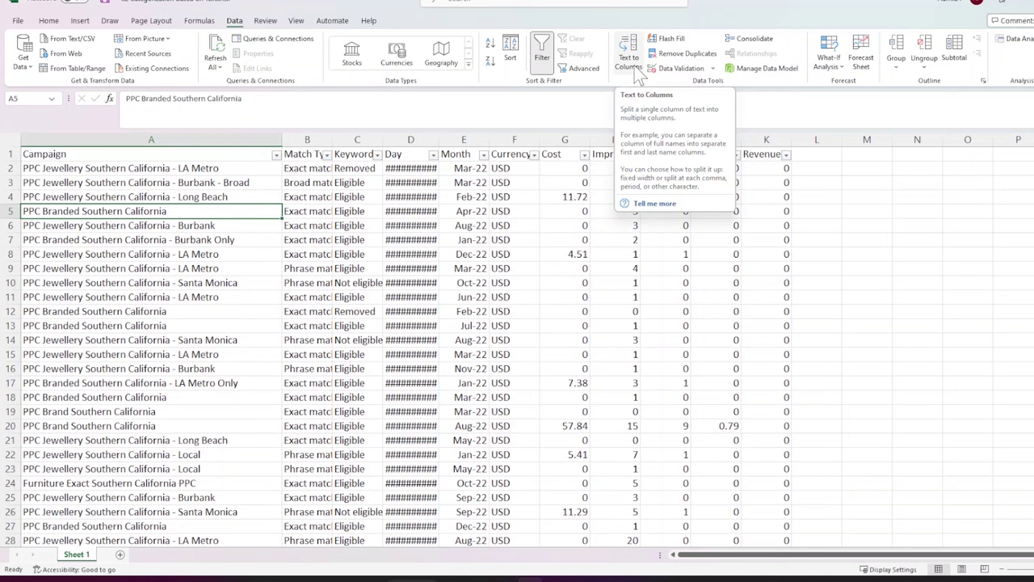
double_click(174, 167)
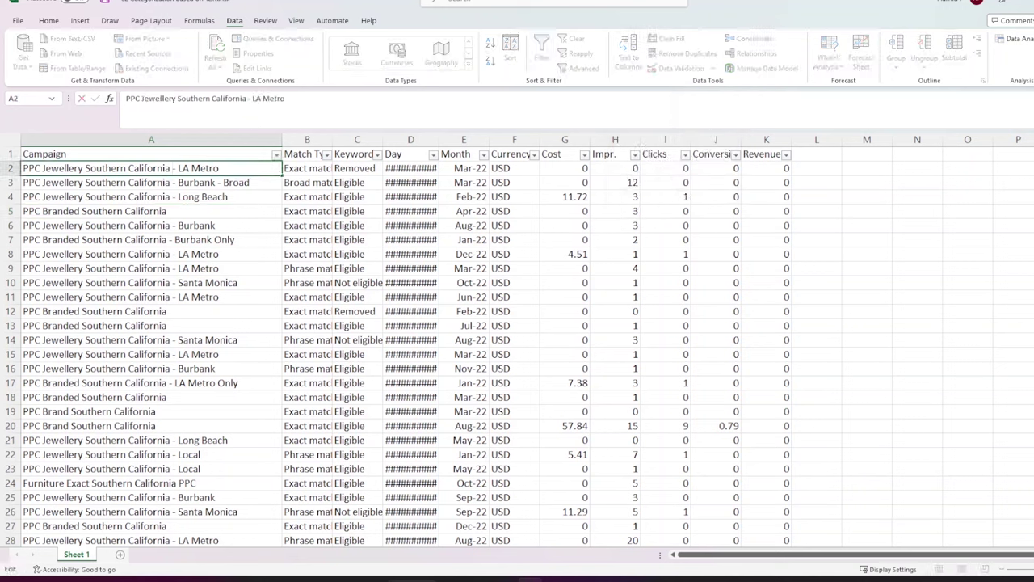
left_click_drag(178, 168, 176, 232)
left_click(162, 197)
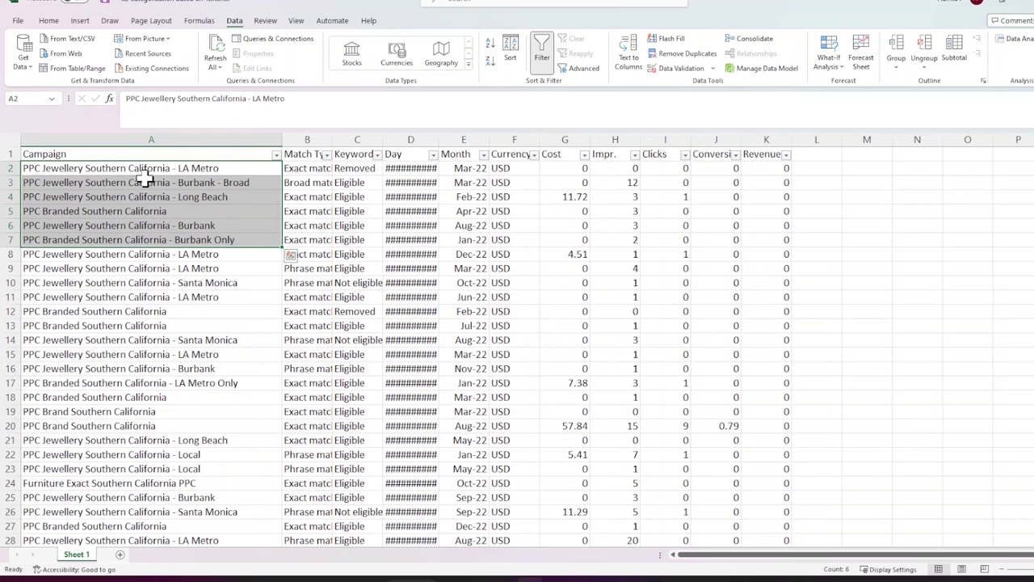
double_click(169, 168)
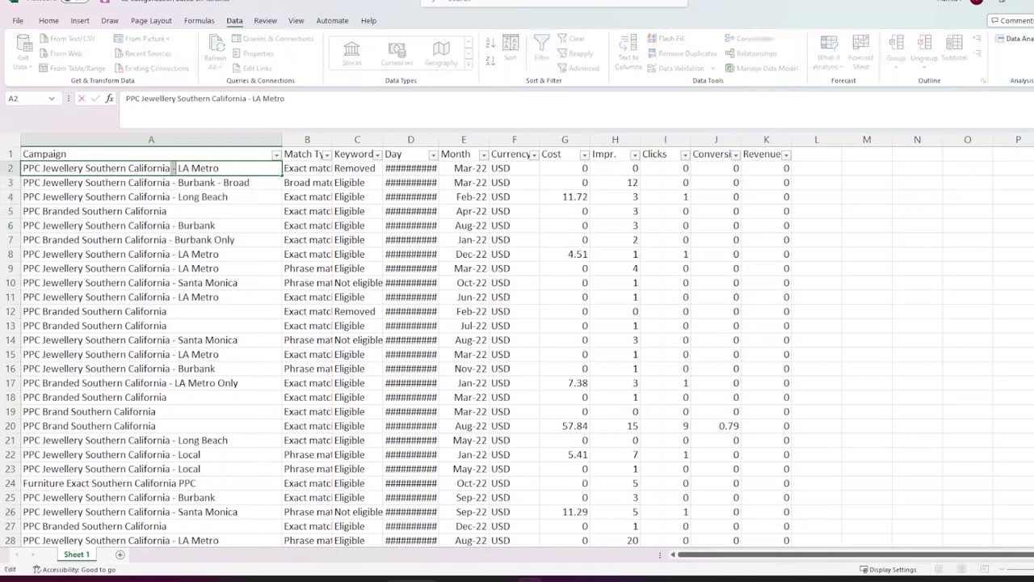
left_click(170, 212)
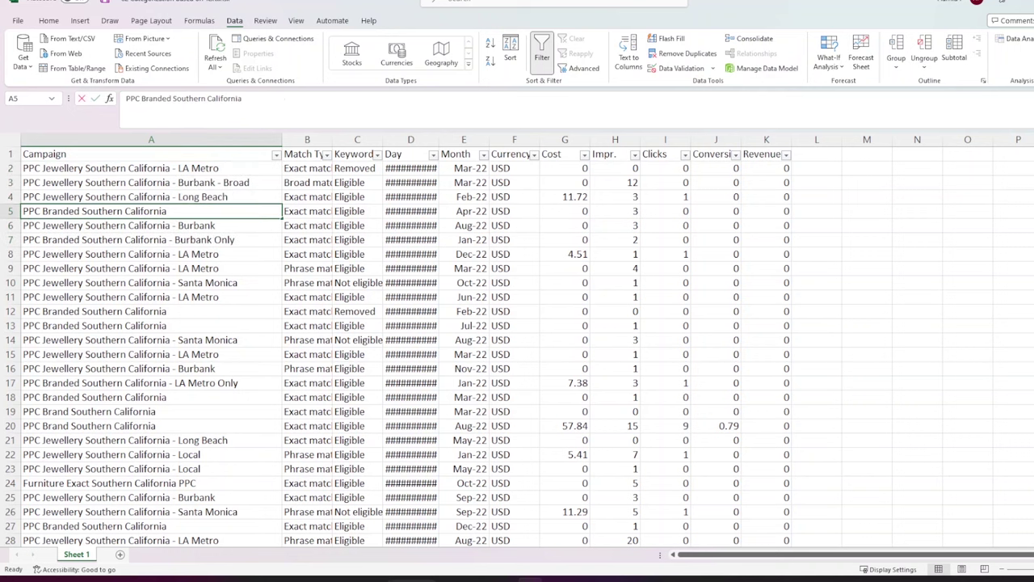
left_click(161, 240)
left_click(5, 211)
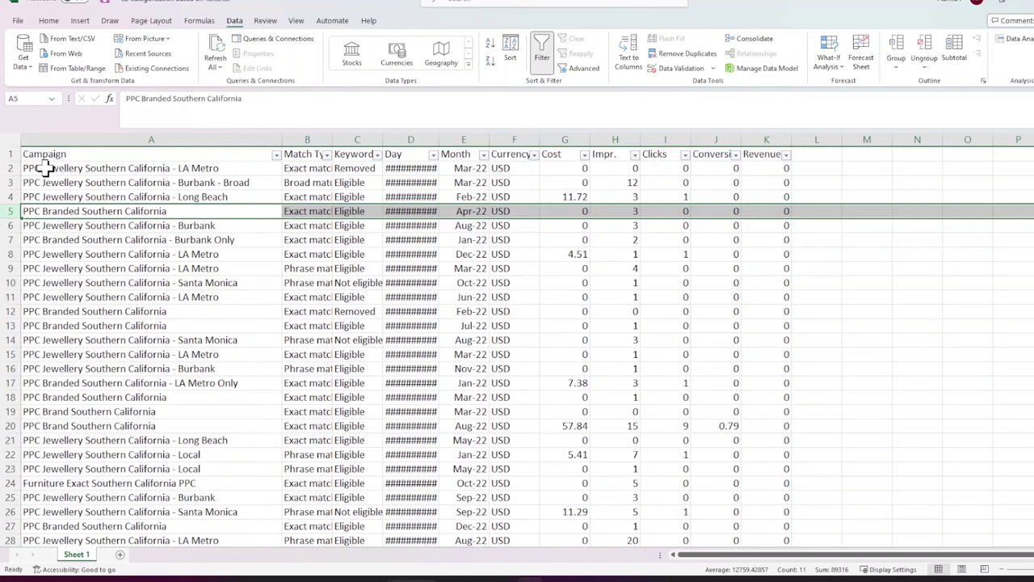
double_click(35, 168)
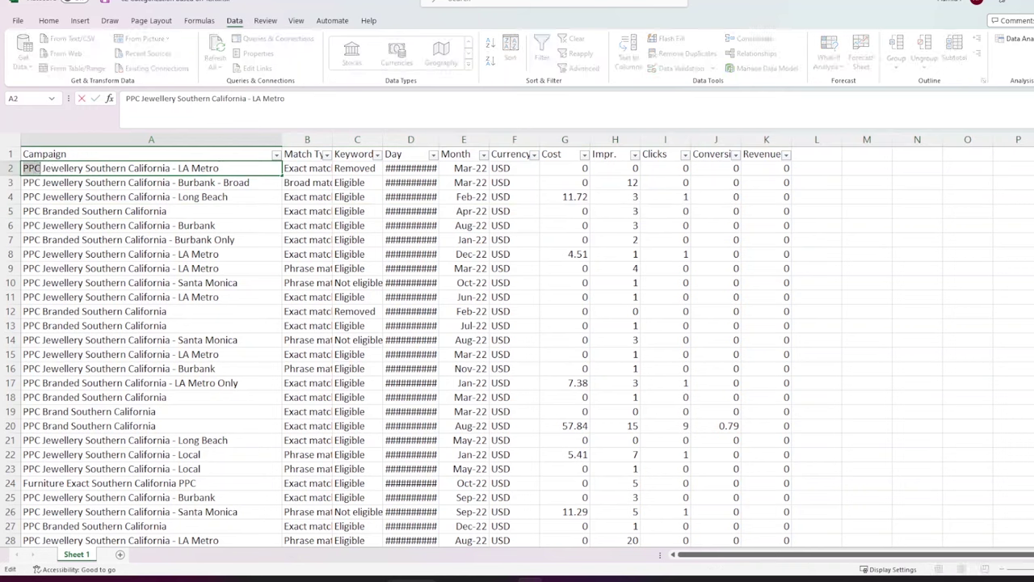
double_click(31, 168)
left_click(10, 482)
double_click(189, 482)
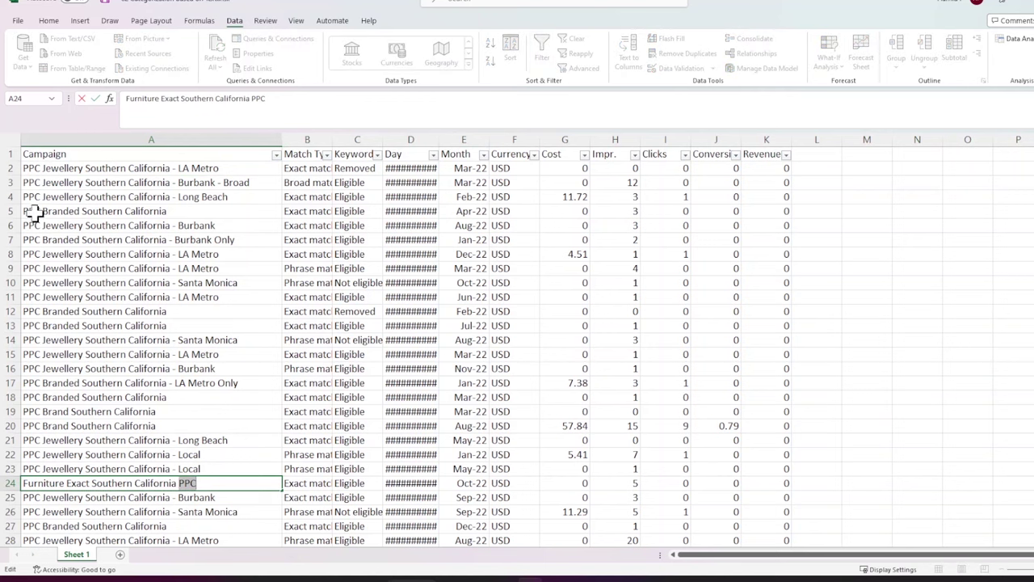
left_click(7, 211)
left_click(65, 210)
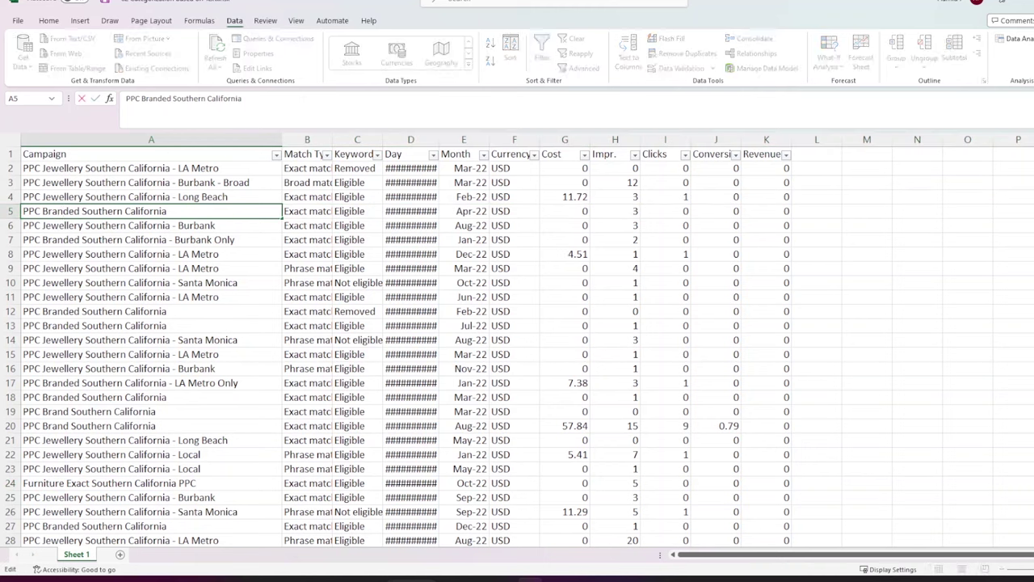
double_click(61, 211)
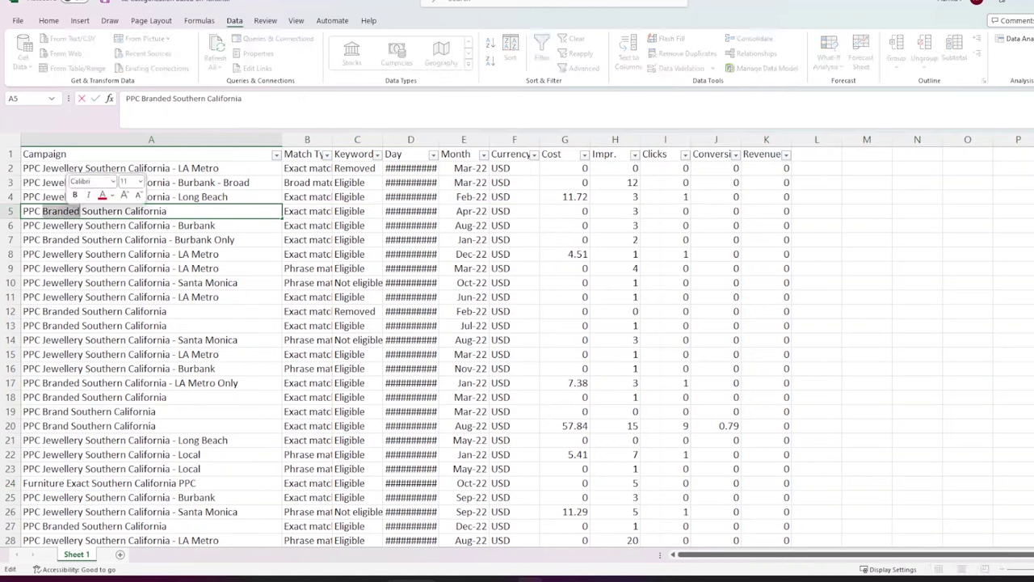
left_click(57, 411)
double_click(56, 411)
key("Escape")
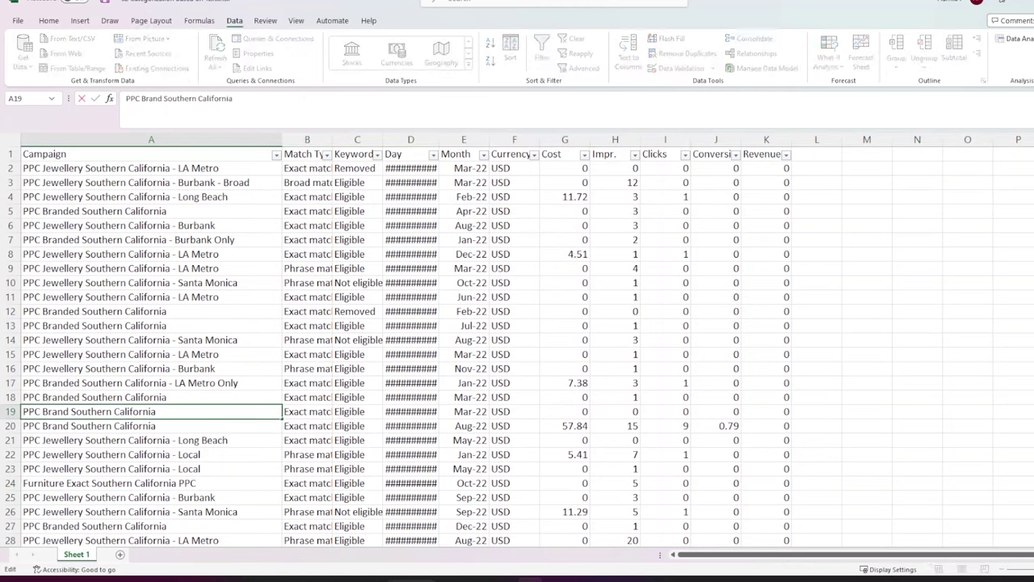
left_click(202, 397)
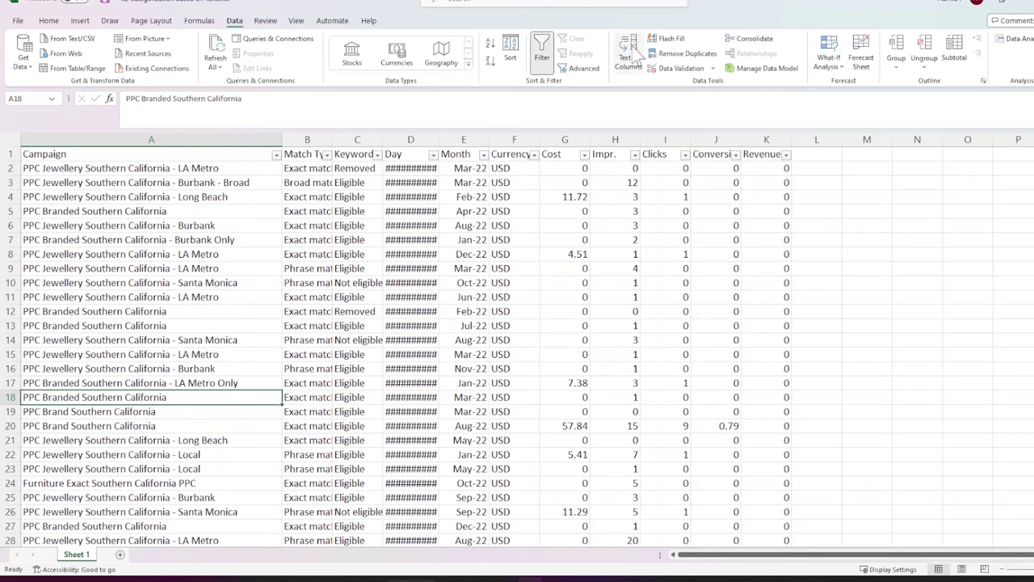
left_click(199, 133)
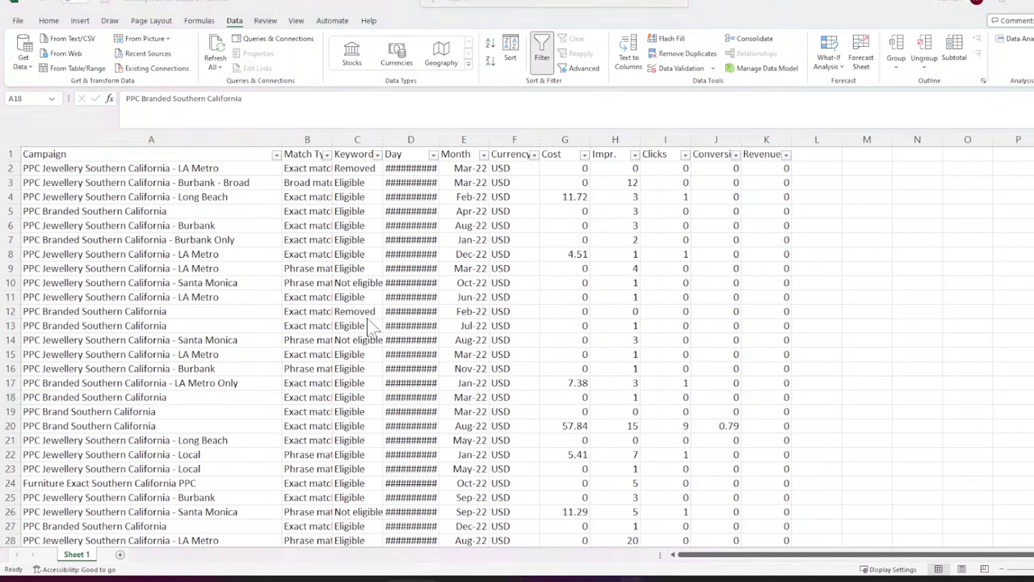
Step: Hide columns B through K so Campaign sits beside column L
left_click(197, 140)
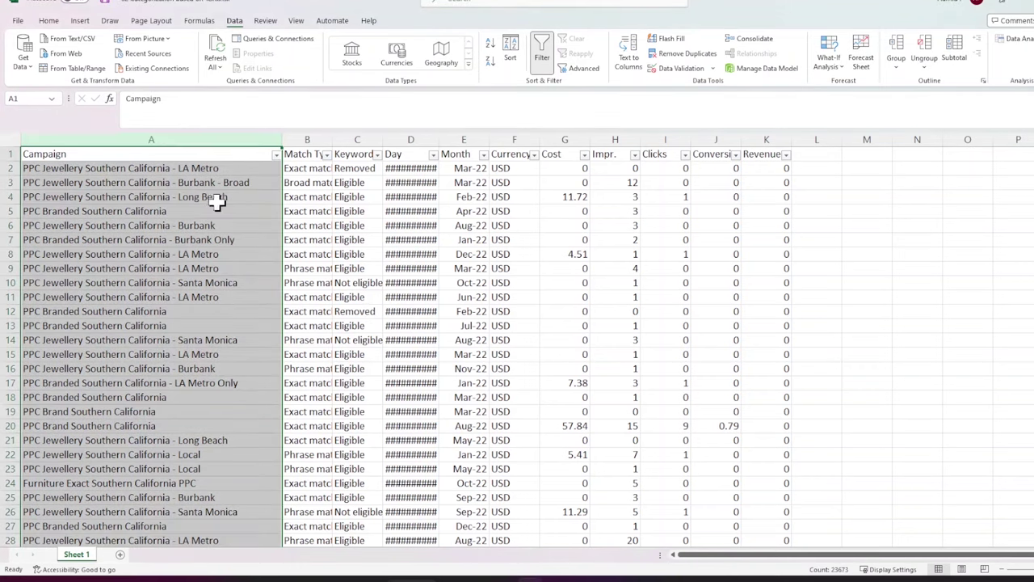
left_click(334, 227)
left_click_drag(293, 139, 747, 140)
right_click(634, 142)
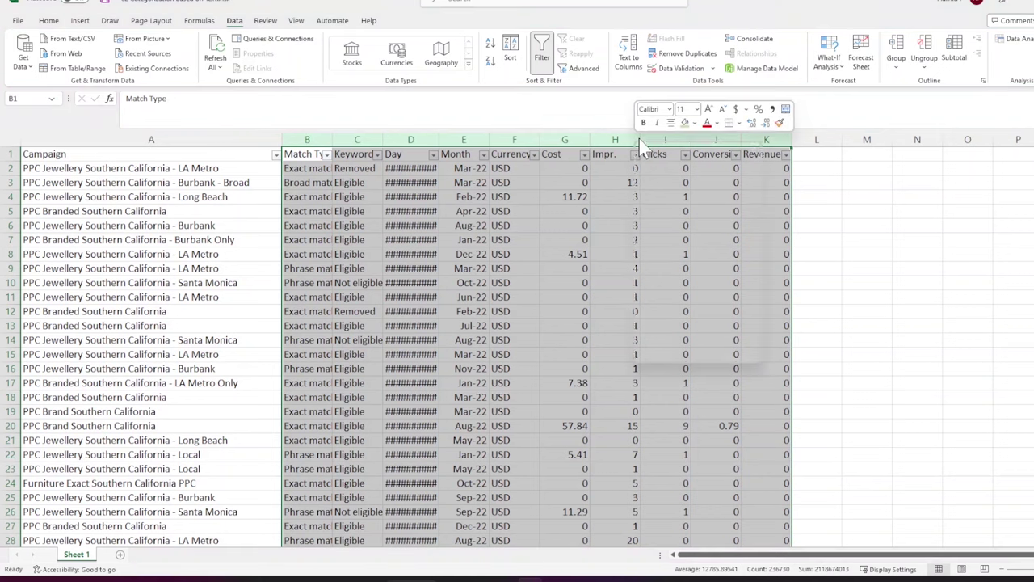
left_click(686, 335)
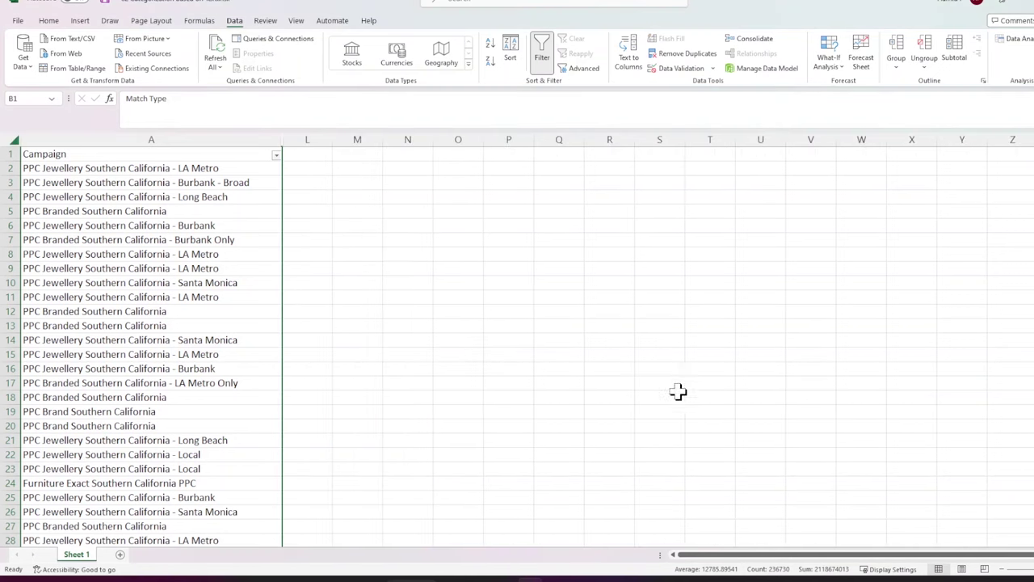
Step: Fill the Campaign header cell A1 light green
scroll(443, 292, "up", 4, "ctrl")
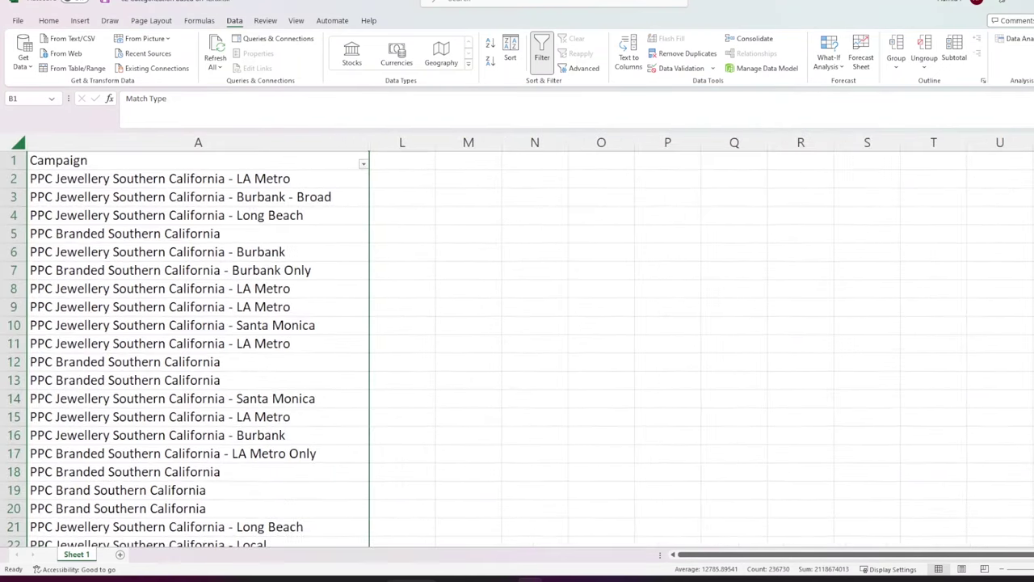
left_click(286, 168)
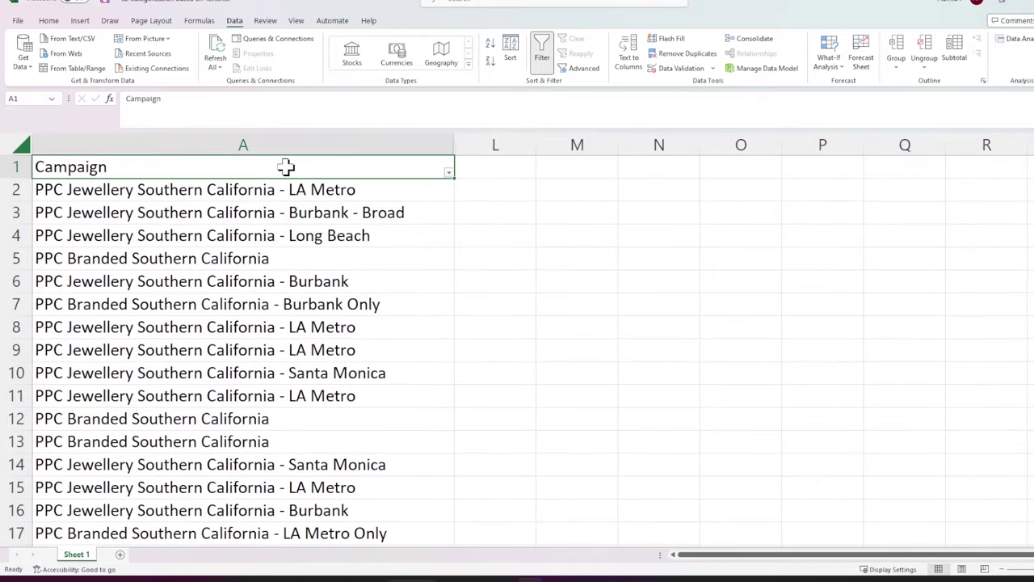
left_click(49, 20)
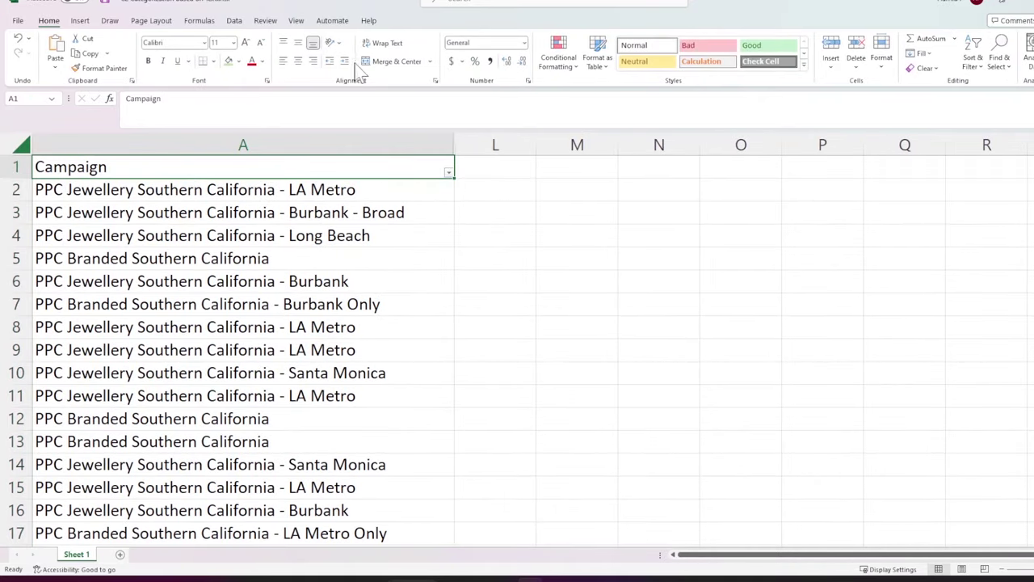
left_click(236, 62)
left_click(313, 101)
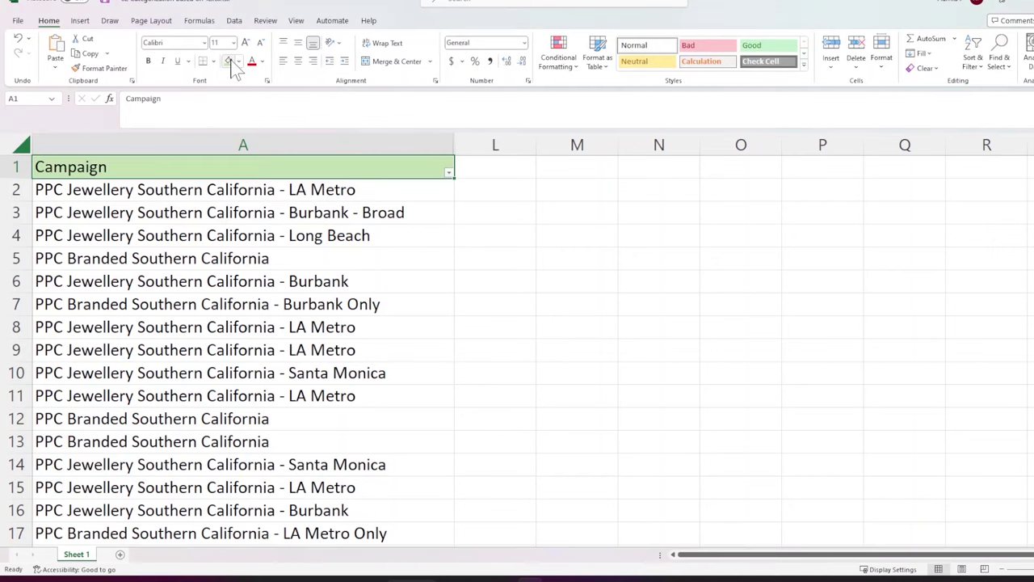
left_click(502, 167)
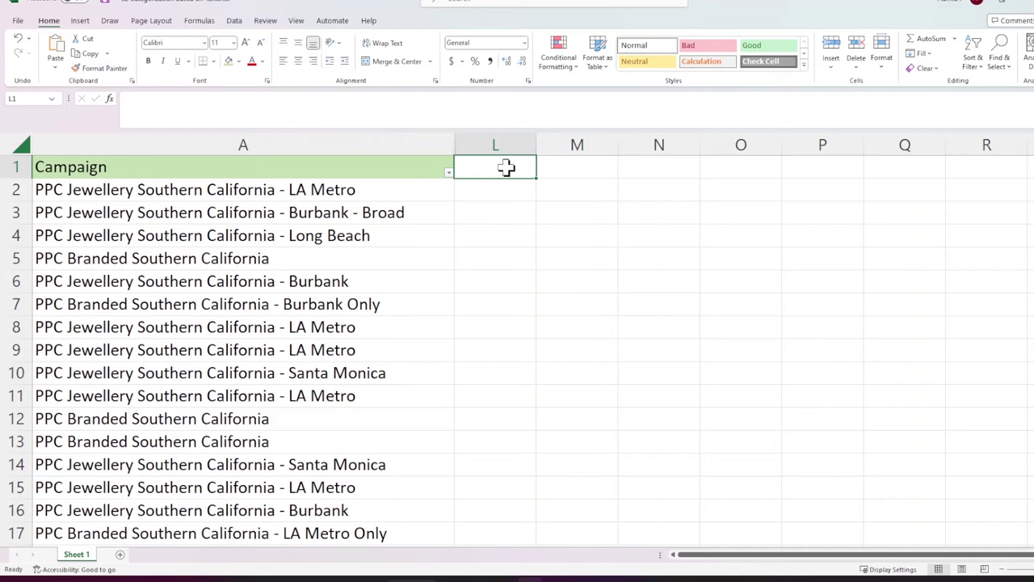
Step: Check 'Jewellery' and 'Branded' in the campaign names, then enter 'Keyword Type' in L1
double_click(83, 189)
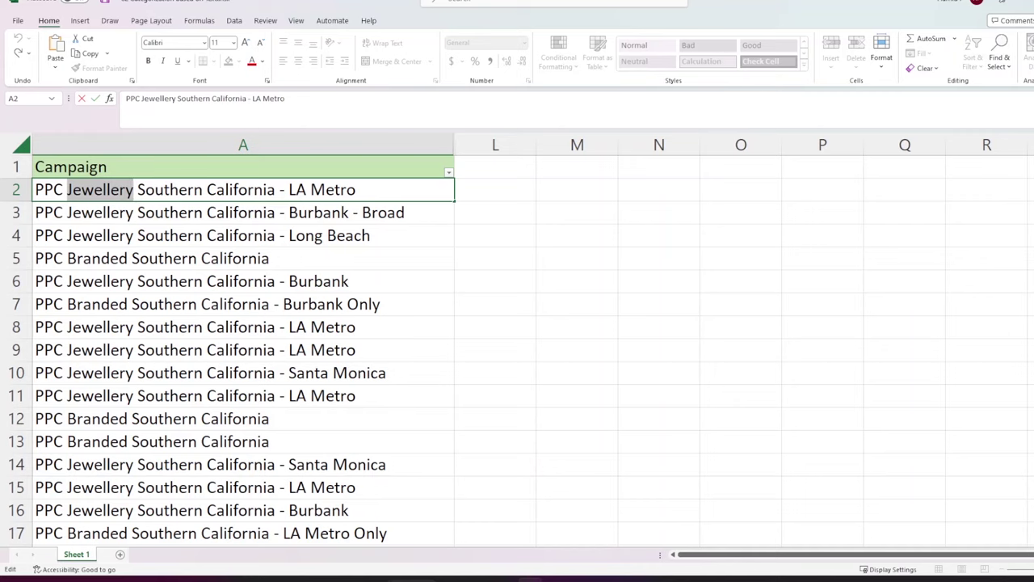
double_click(97, 259)
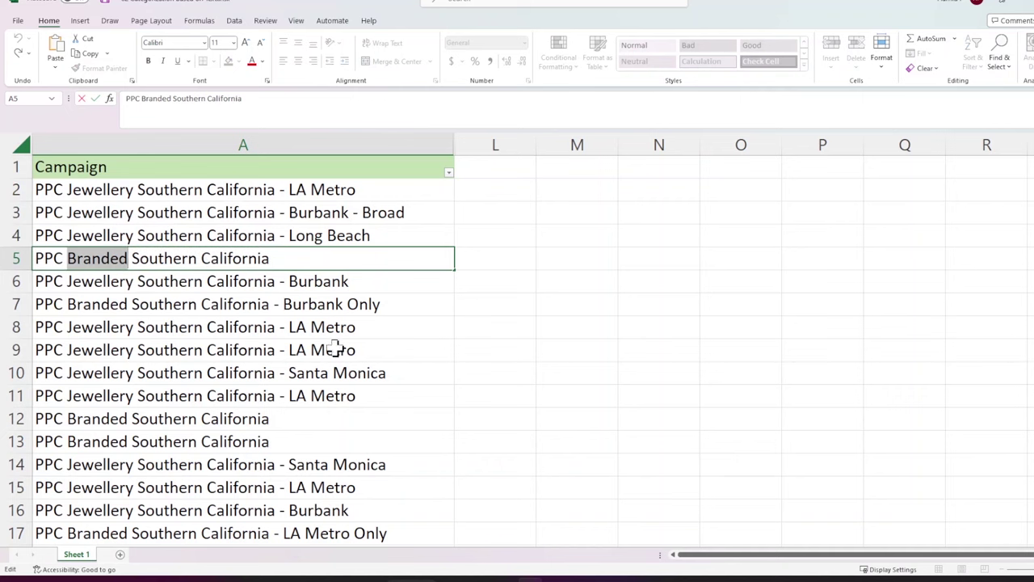
left_click(472, 167)
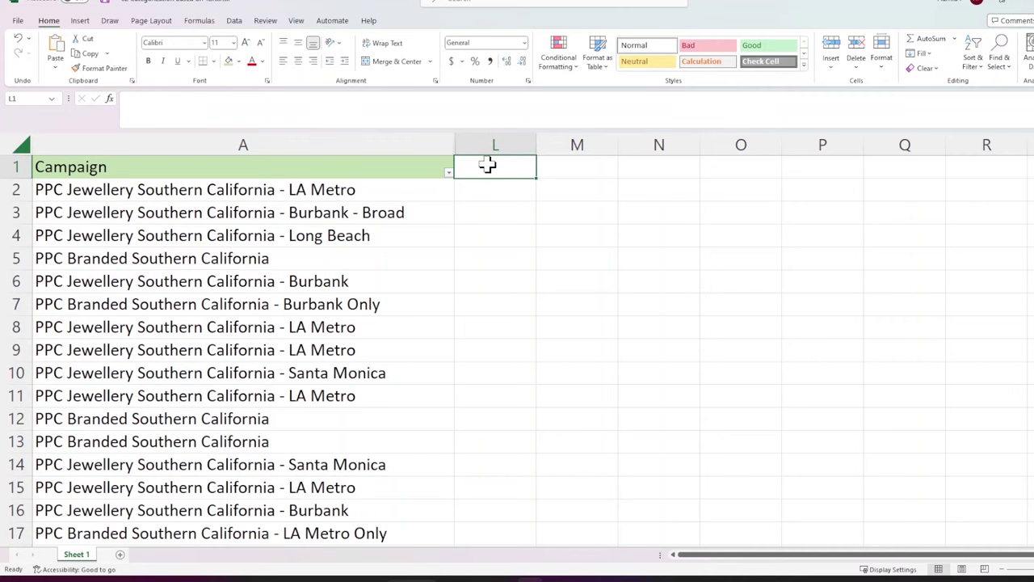
type("Keyword T")
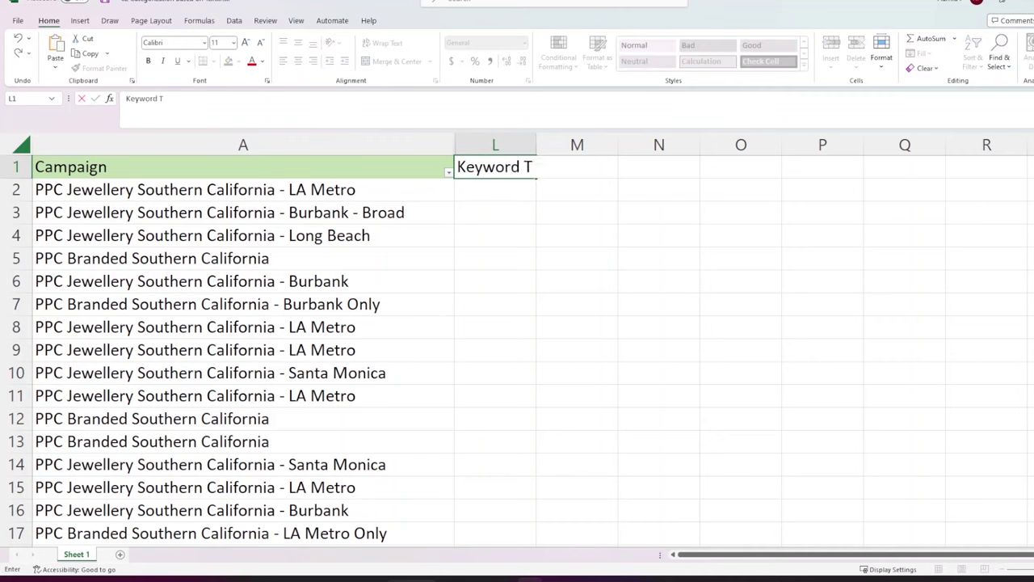
type("ype")
key("Return")
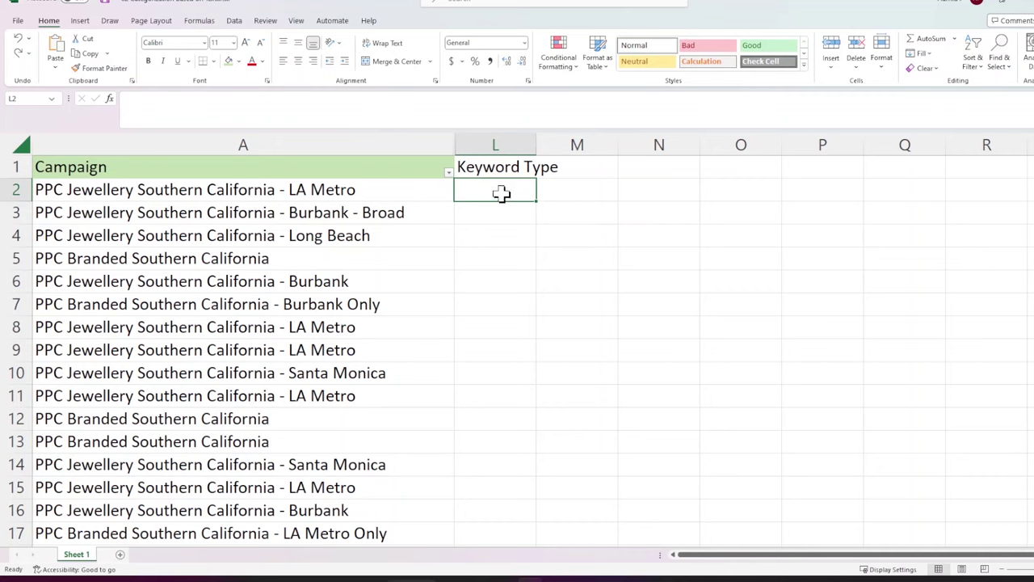
Step: Enter =IF(ISNUMBER(SEARCH(" Brand ", A2)) in L2 and review each part of the condition
type("=I")
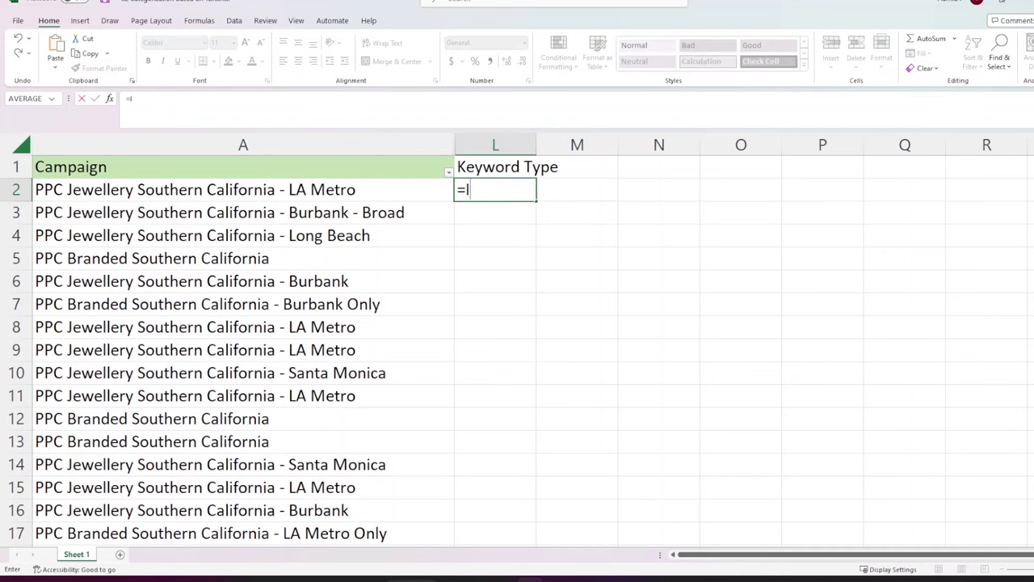
type("F(")
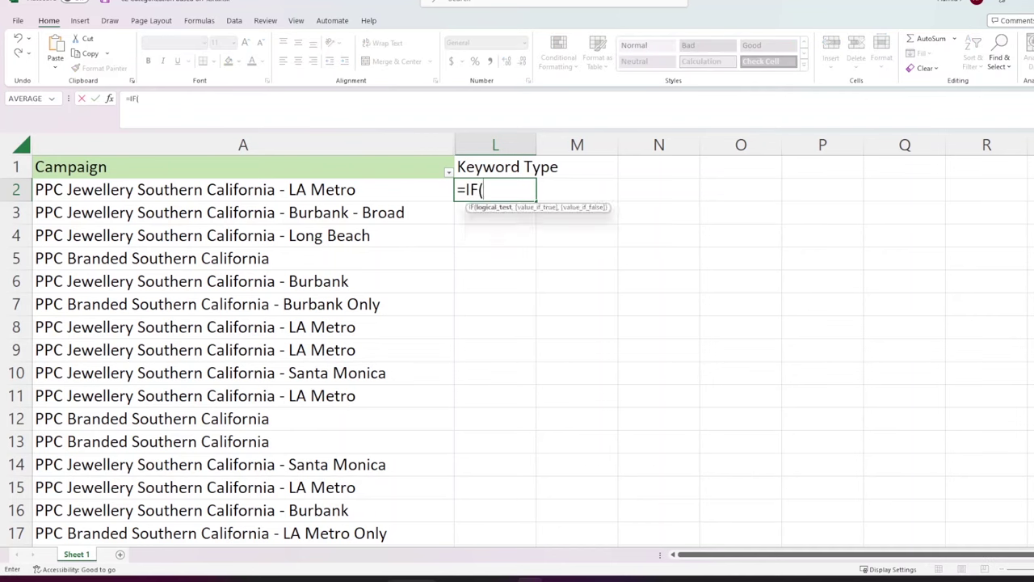
type("ISNUMBER(SEARCH(")
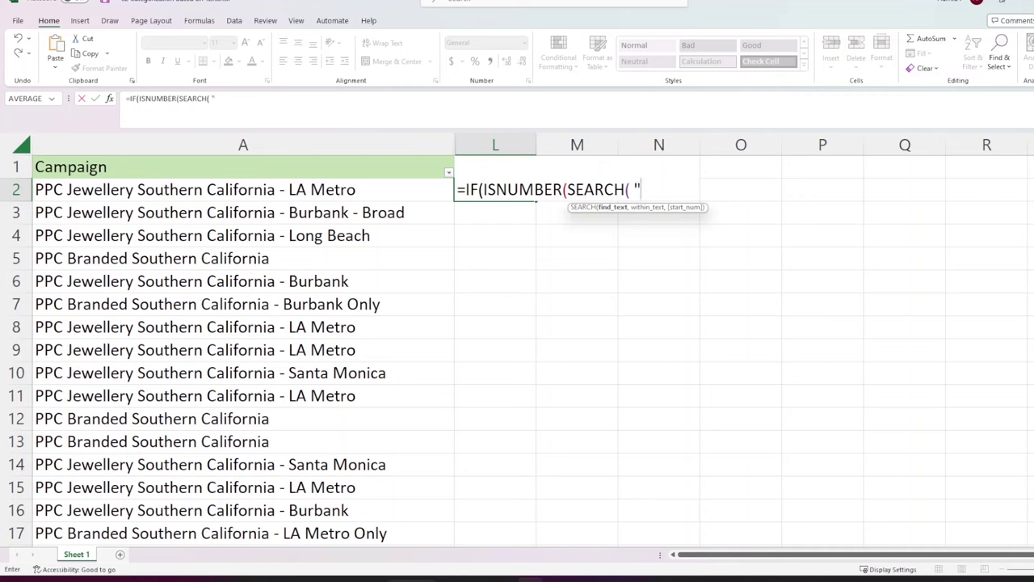
type("\" Brand \"")
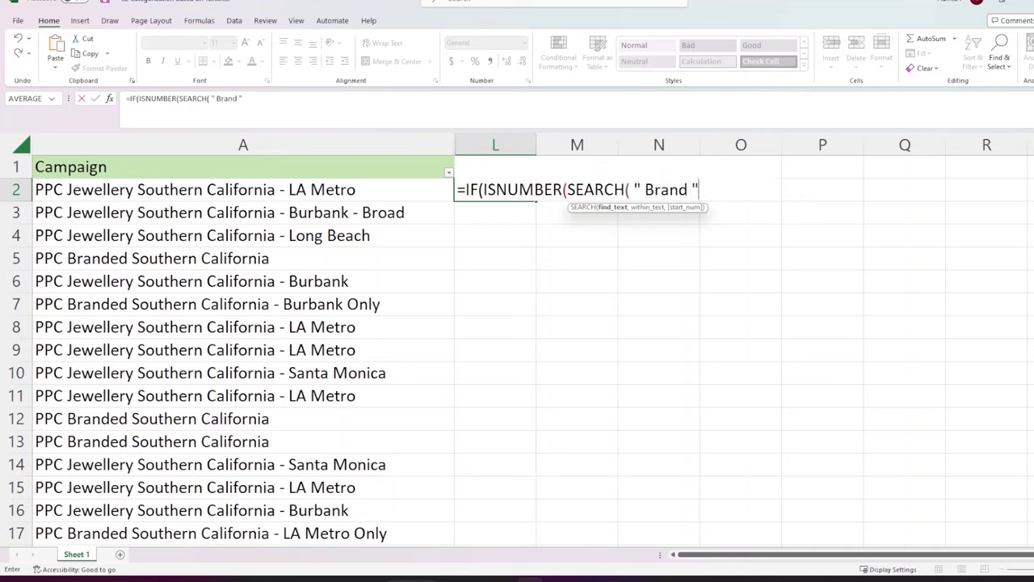
type(",")
left_click(305, 193)
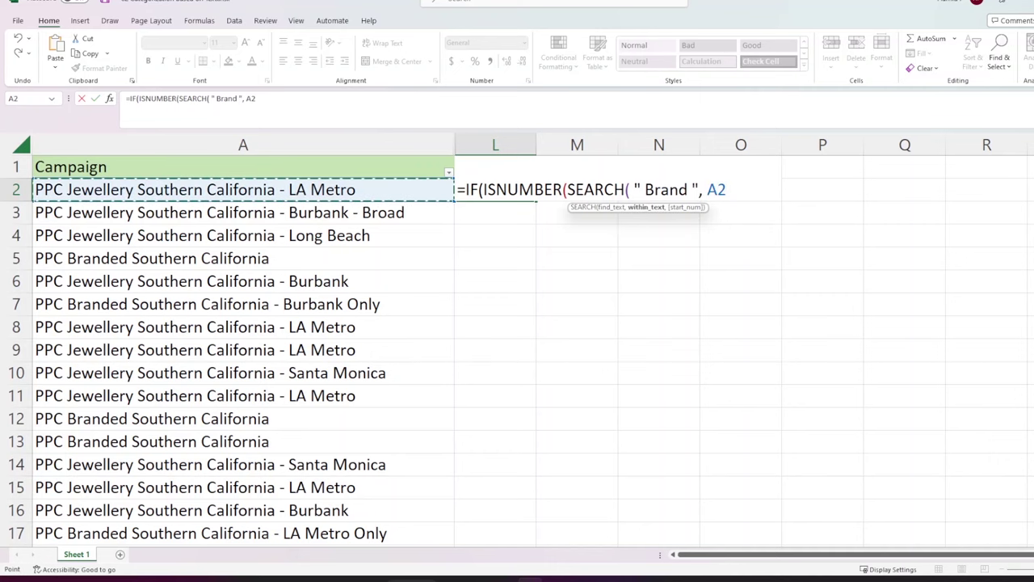
type("))")
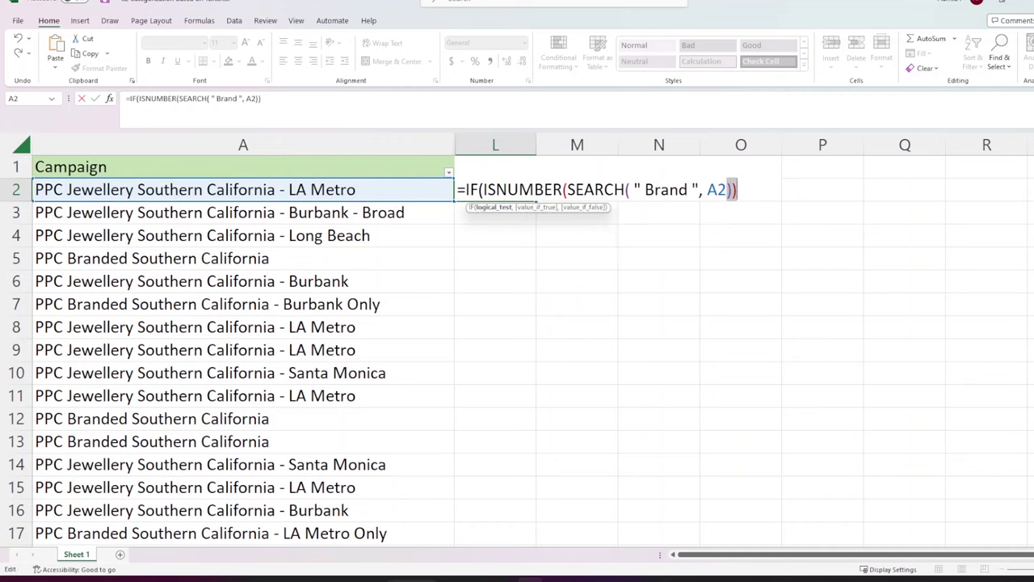
left_click(629, 189)
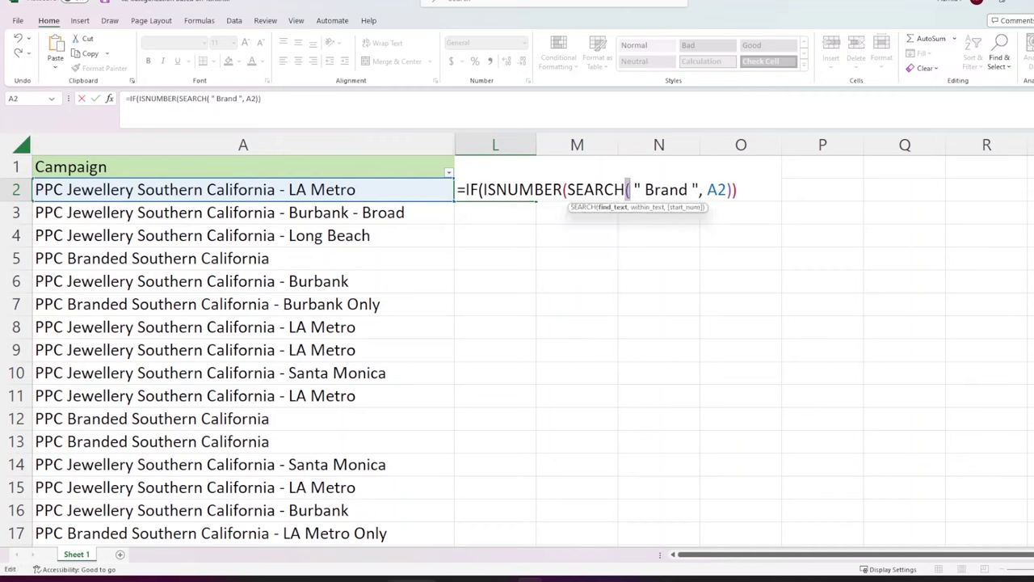
left_click(565, 189)
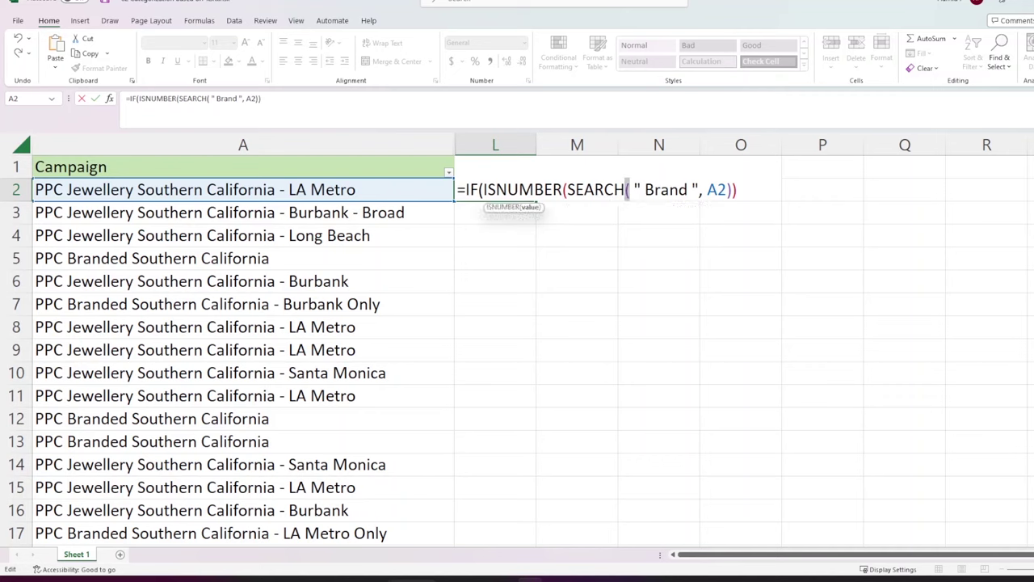
left_click(737, 189)
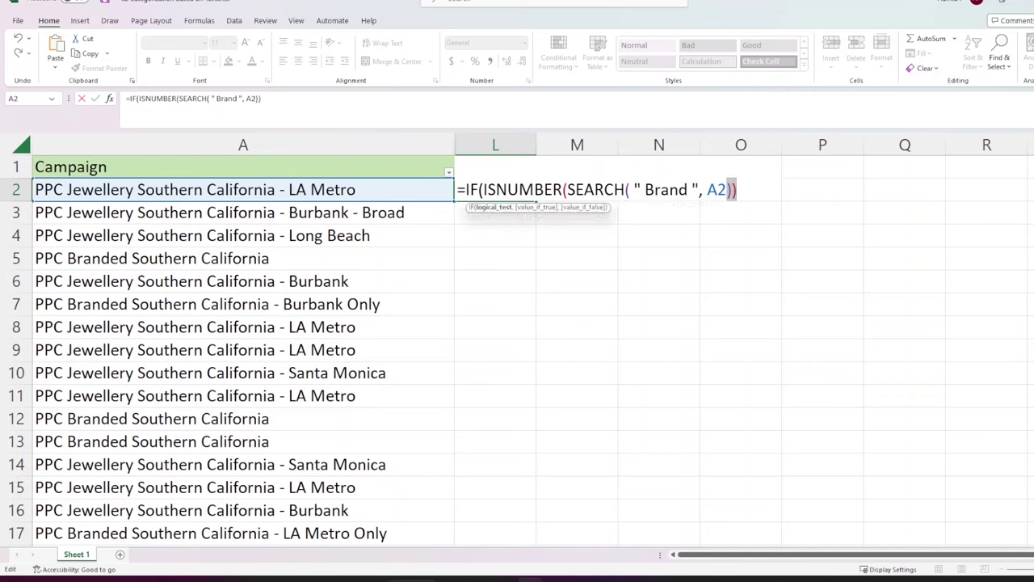
left_click(482, 189)
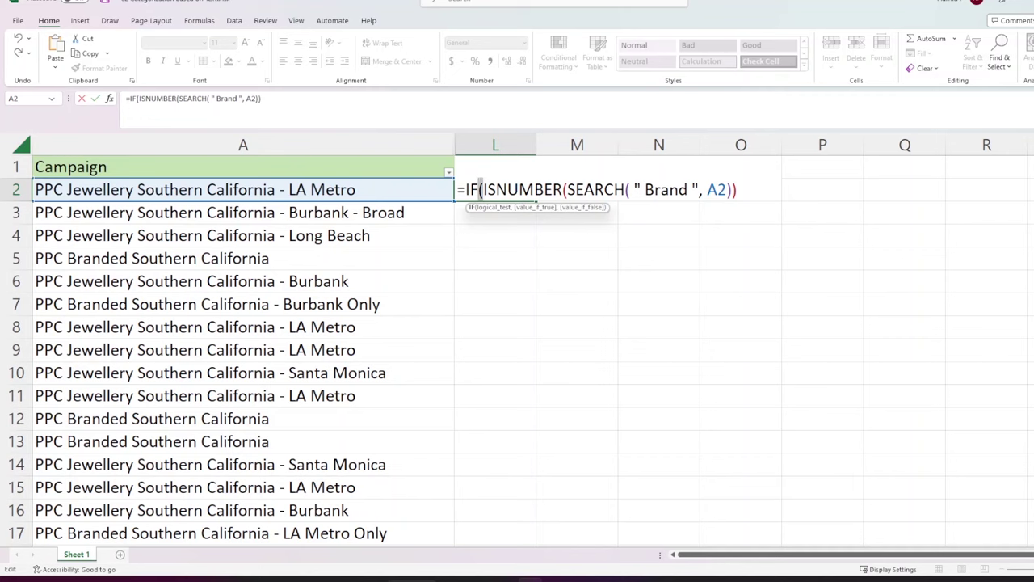
left_click(481, 189)
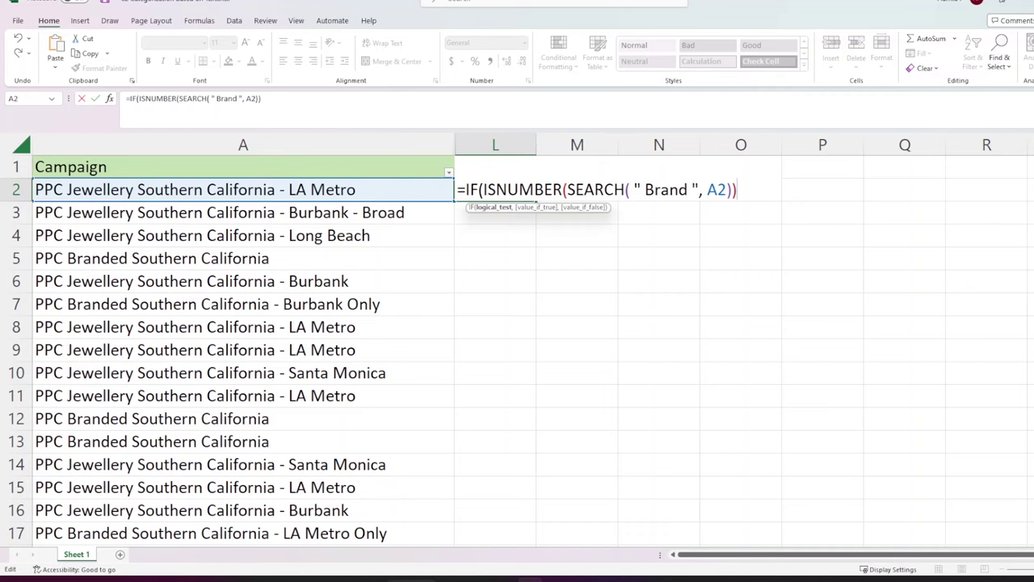
left_click(708, 189)
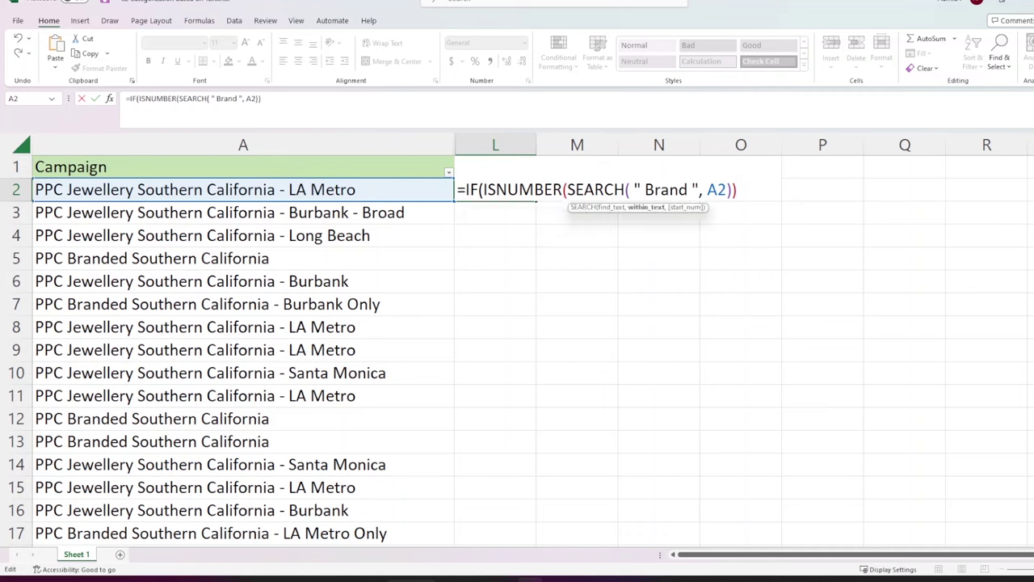
double_click(665, 189)
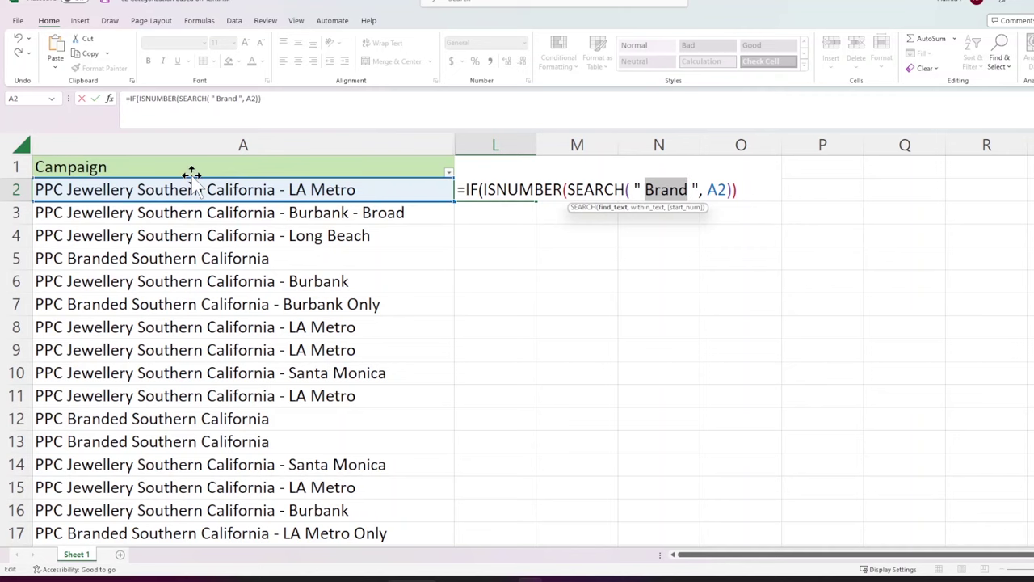
left_click_drag(707, 189, 718, 189)
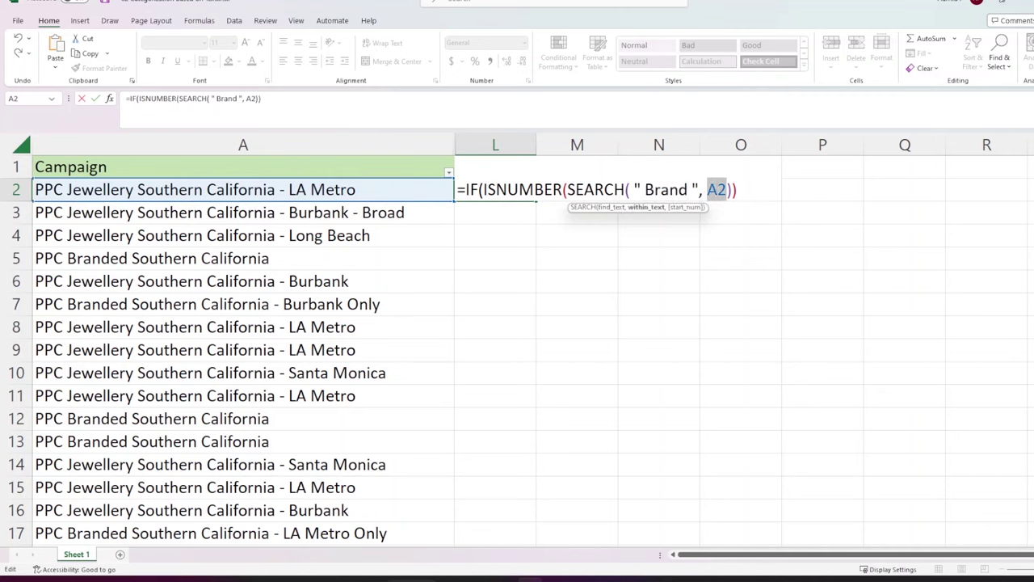
left_click(738, 189)
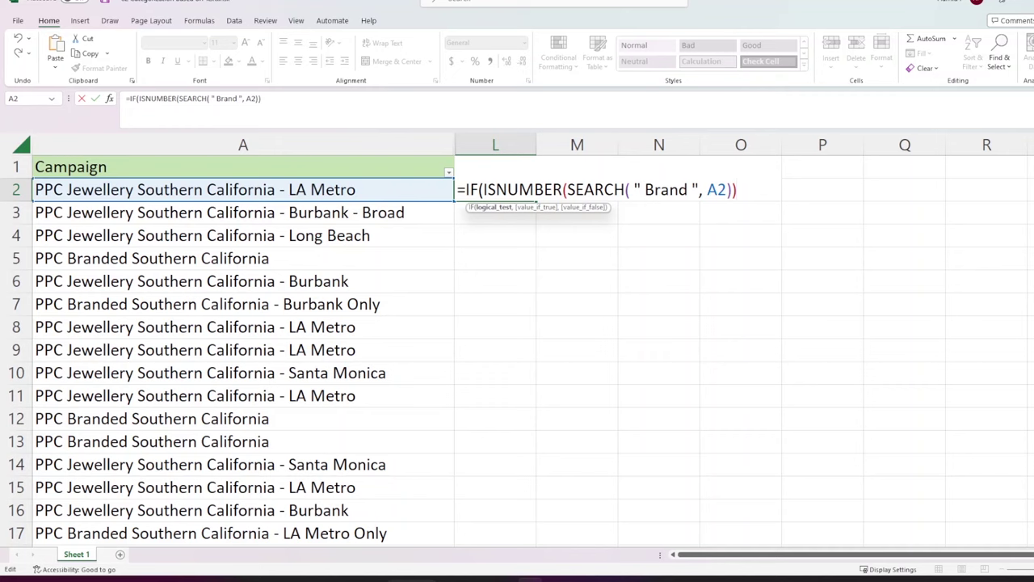
Step: Add the "Brand" result, remove its extra space, and begin a nested IF(ISNUMBER(
type(", ")
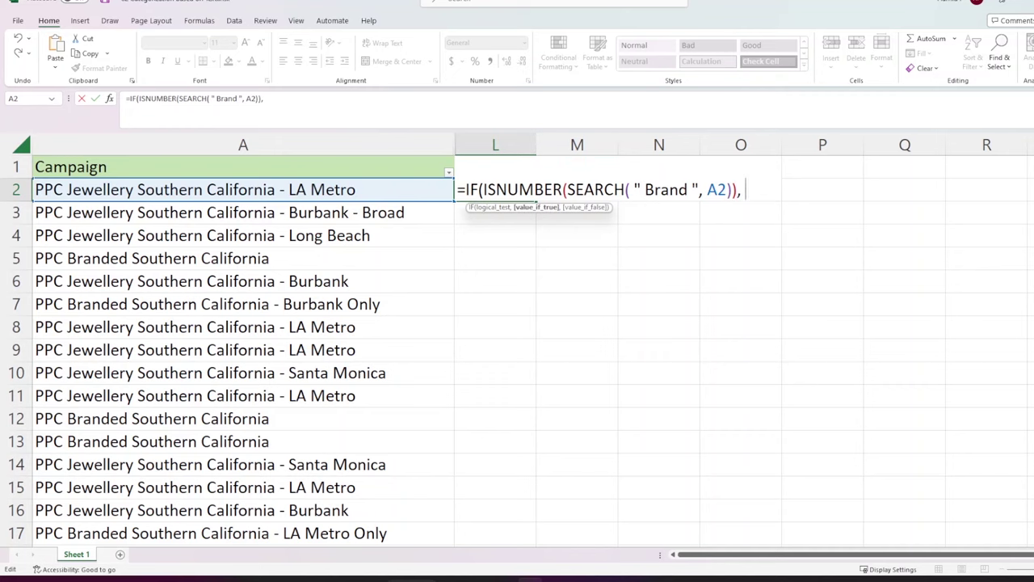
type("\" Brand")
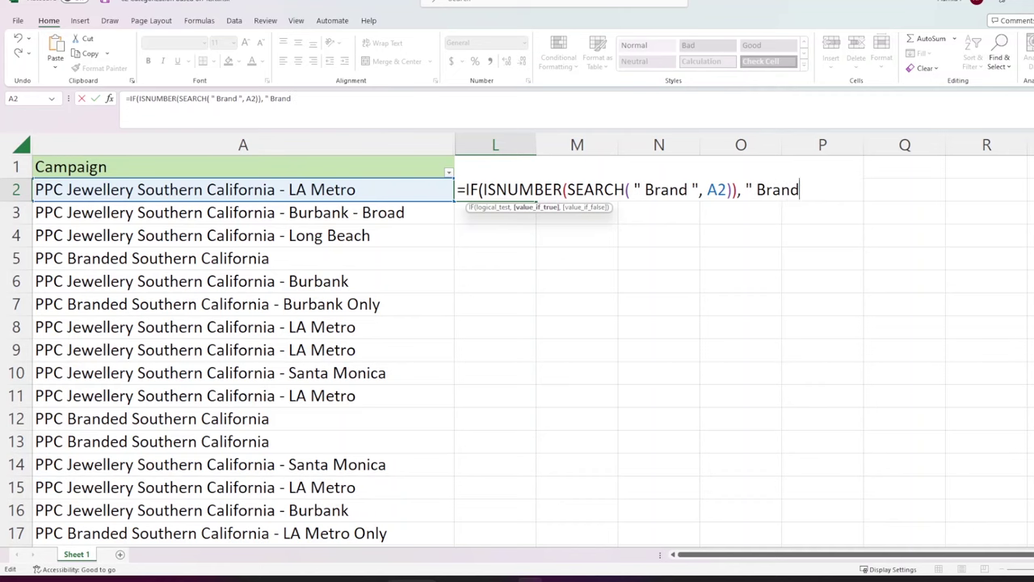
type("\"")
key("BackSpace")
key("End")
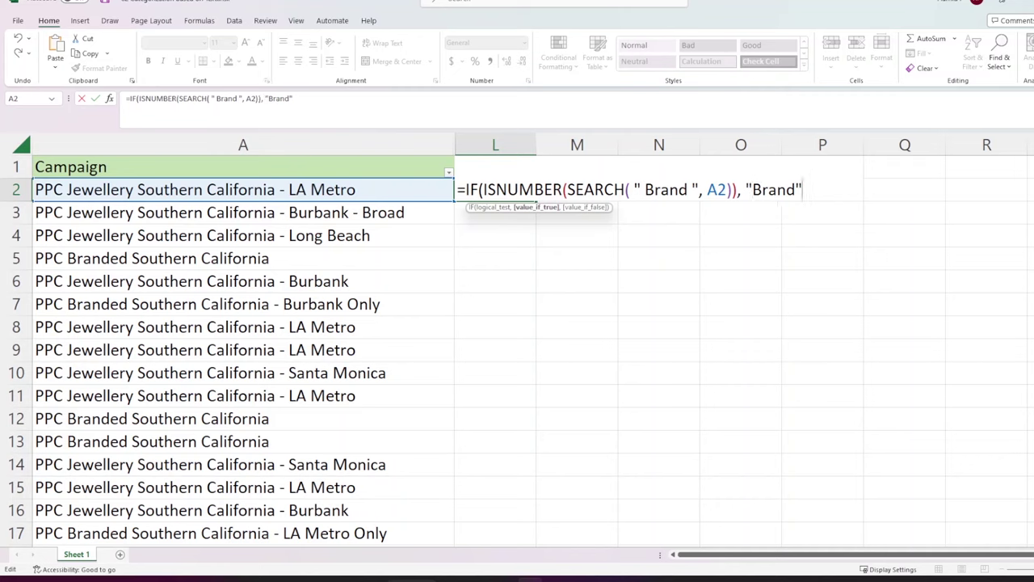
type(", IF")
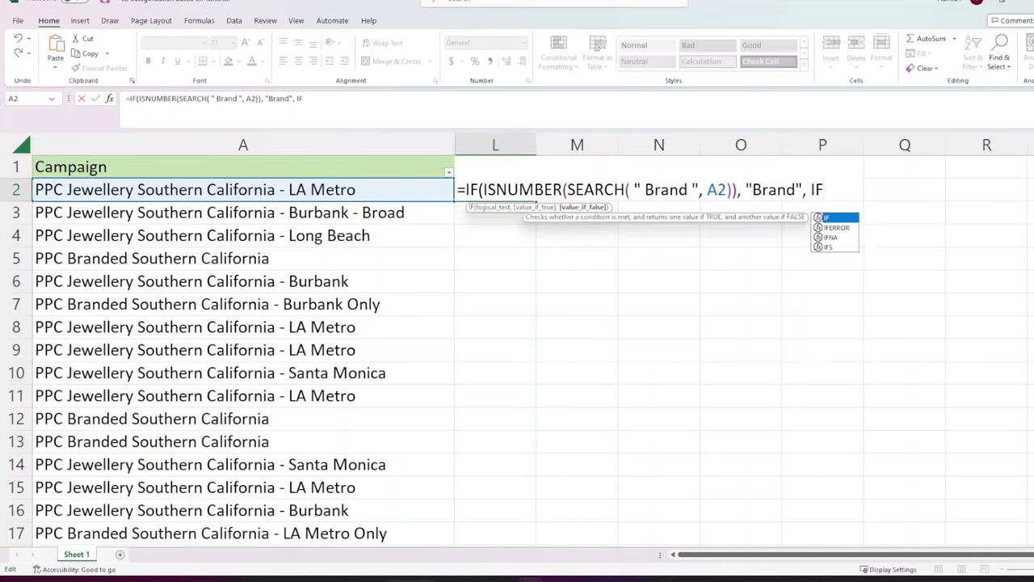
type("(ISNUMBE")
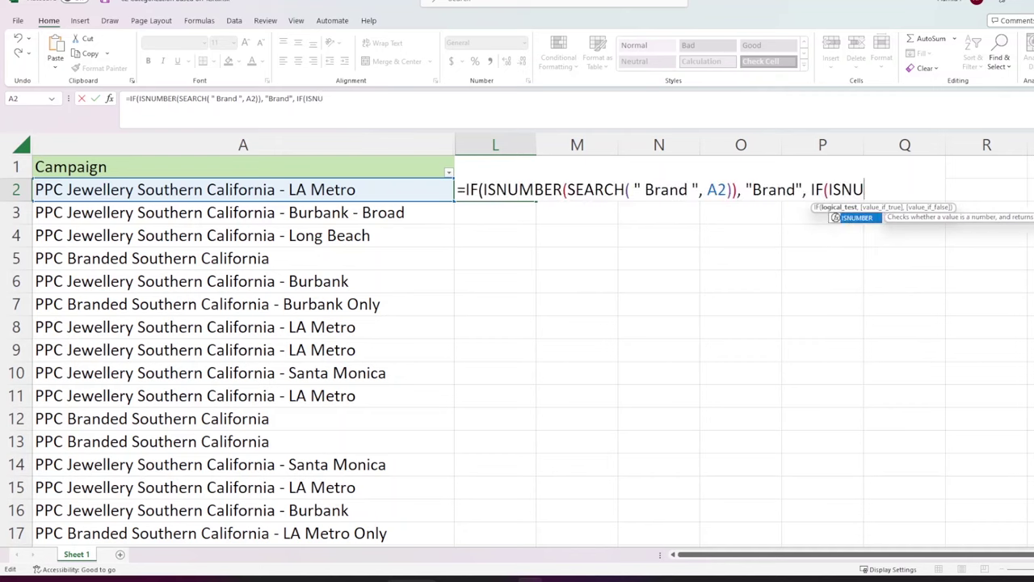
type("R")
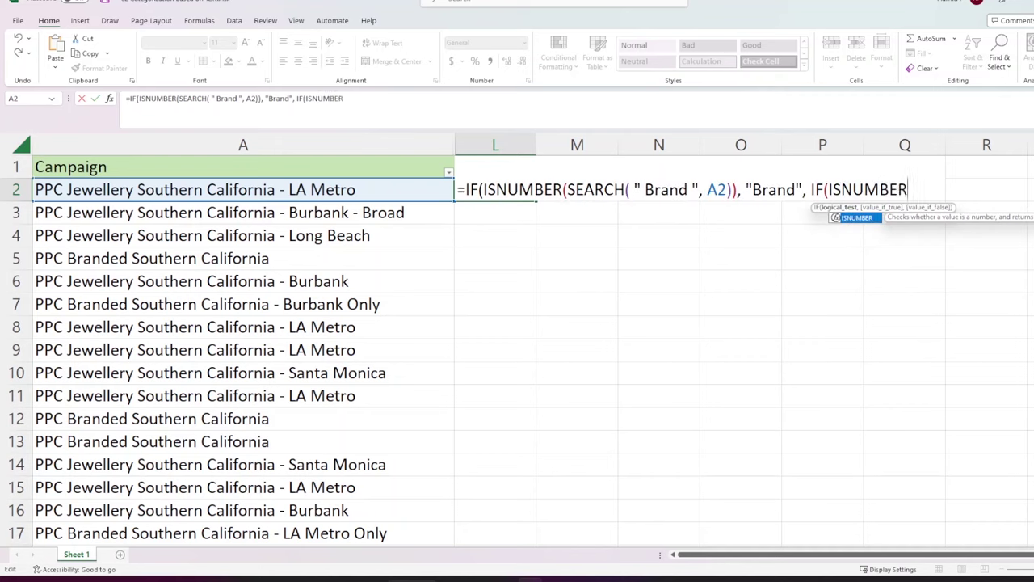
type("(")
Step: Complete the nested condition SEARCH(" Branded ", A2) returning "Brand", followed by a comma
key("BackSpace")
type("(SEARCH")
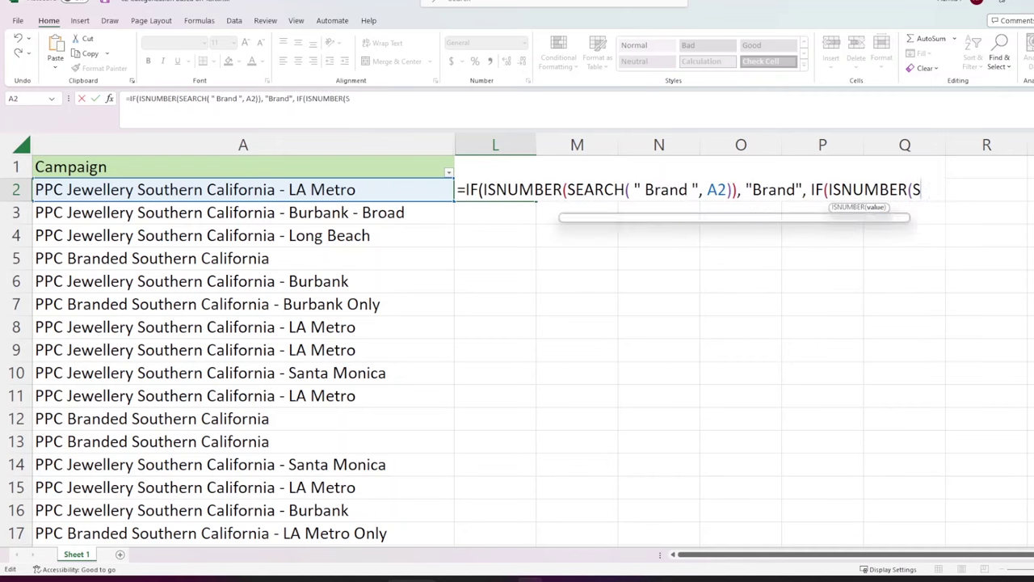
type("(")
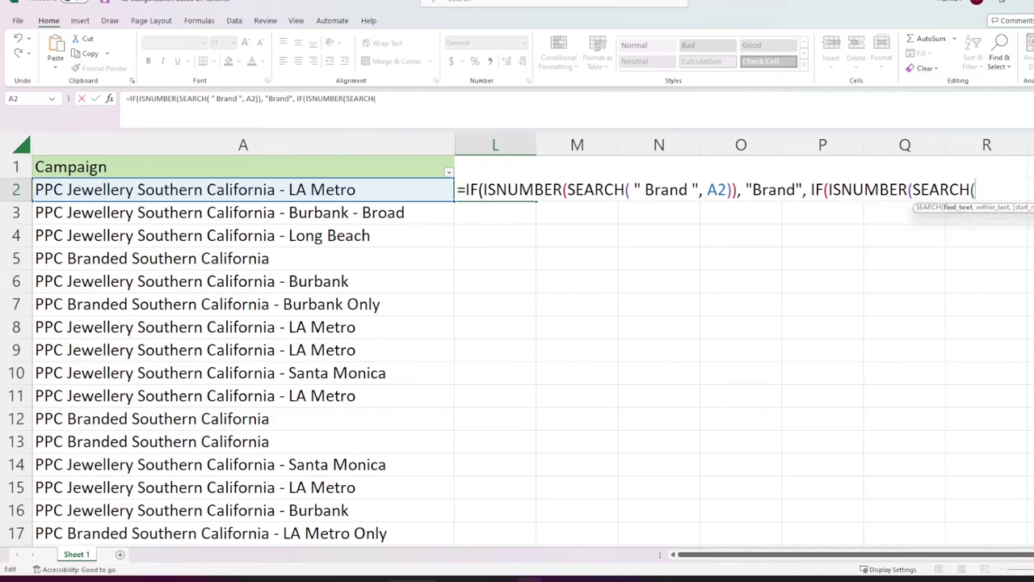
type("\" Branded")
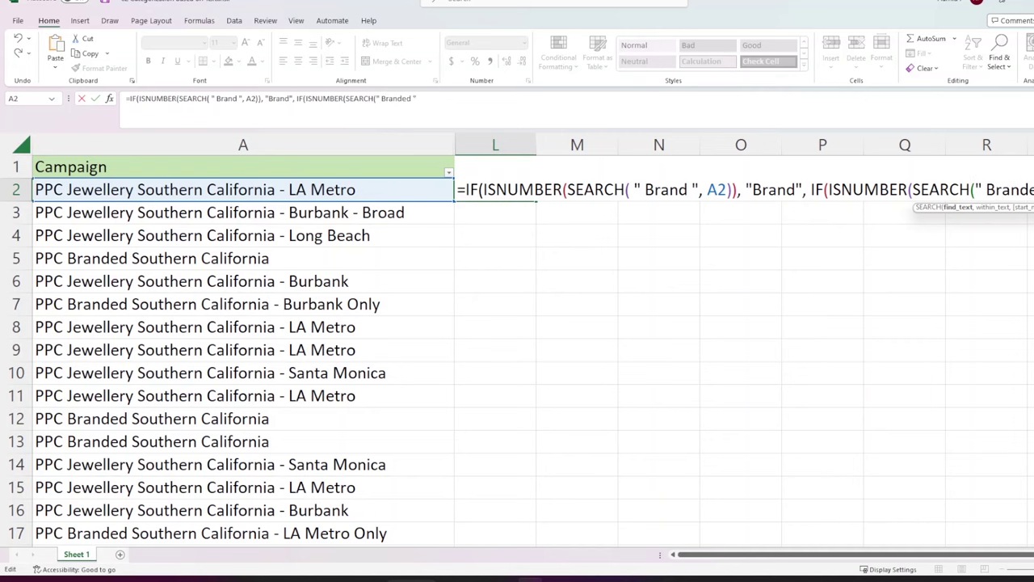
type(" \", A2")
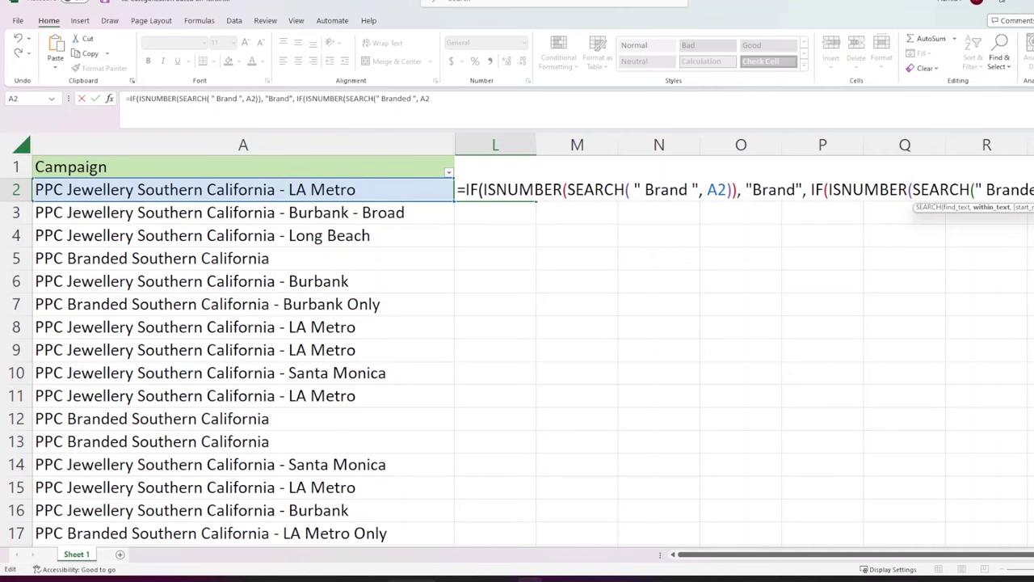
type(")),")
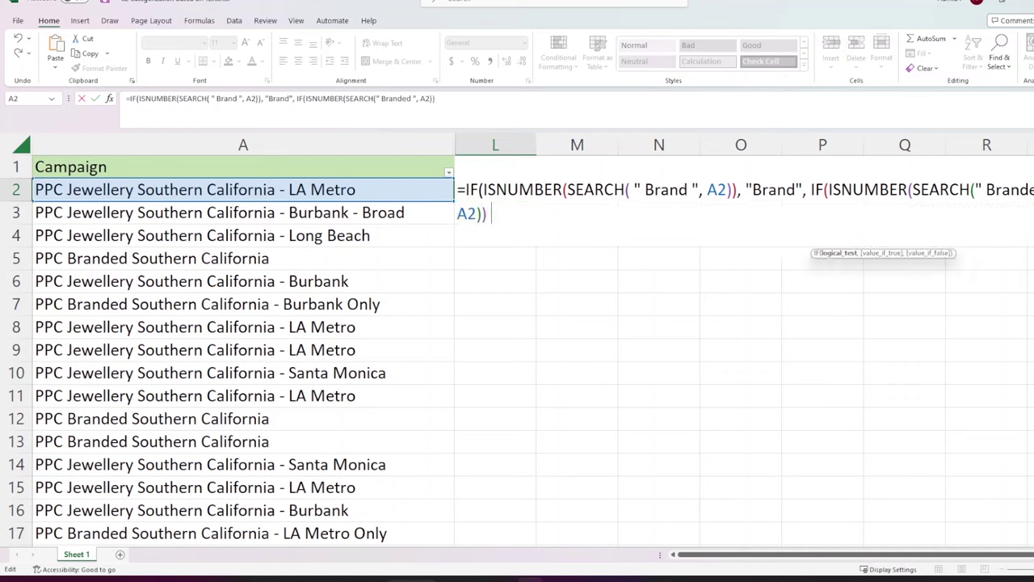
type(" \"Brand")
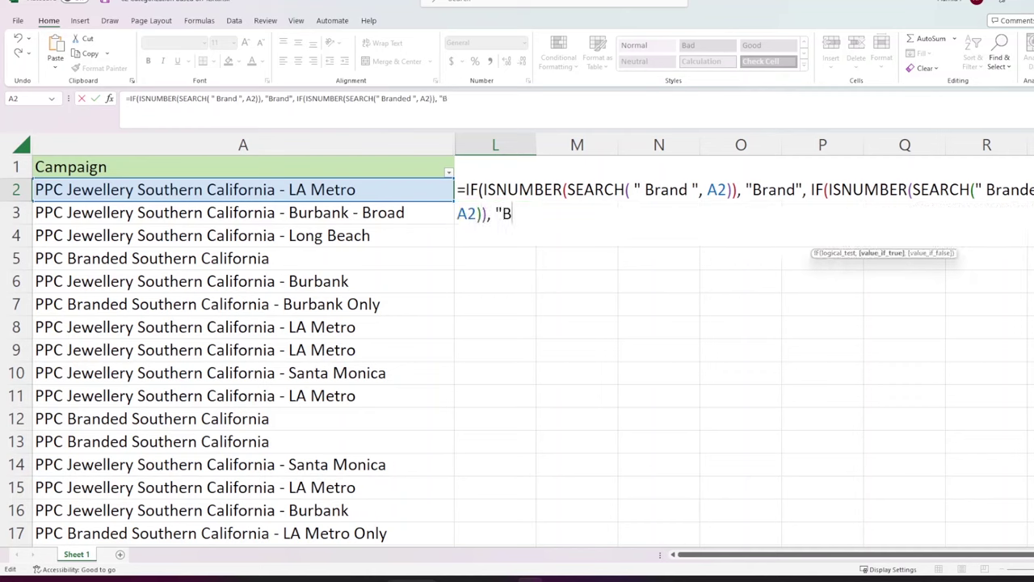
type("\"")
left_click(645, 189)
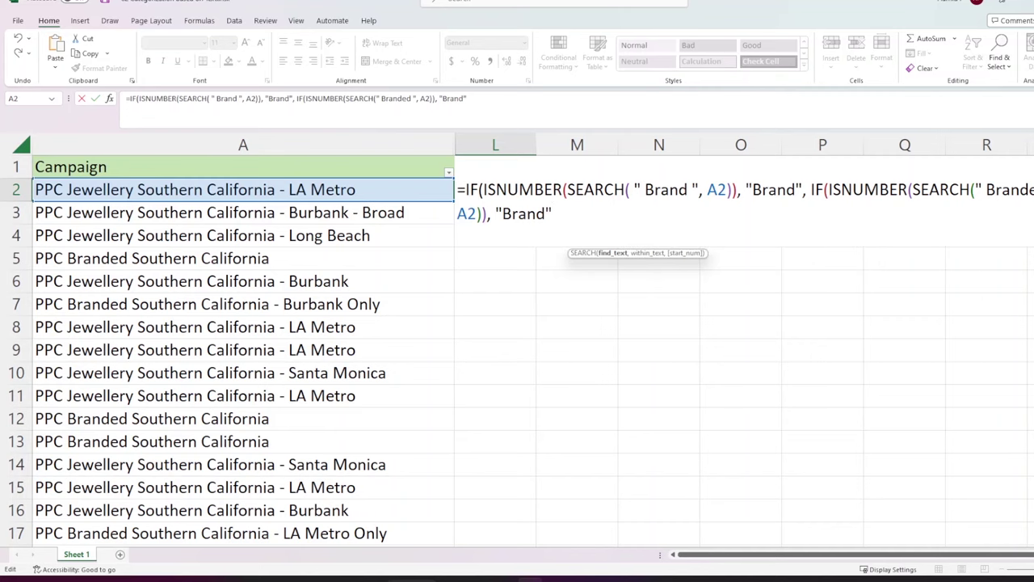
left_click_drag(987, 189, 1032, 189)
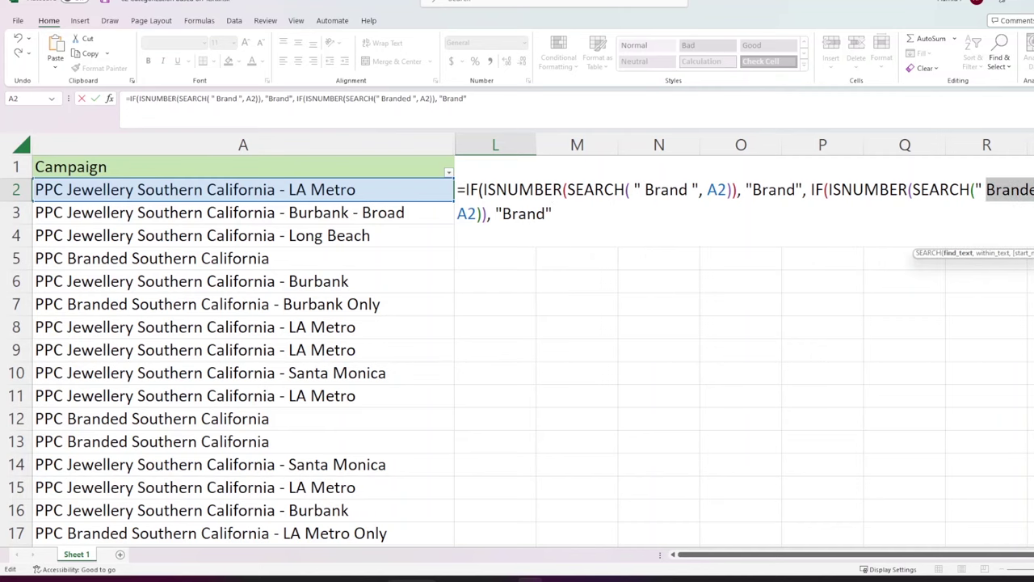
left_click_drag(689, 189, 645, 189)
left_click(774, 189)
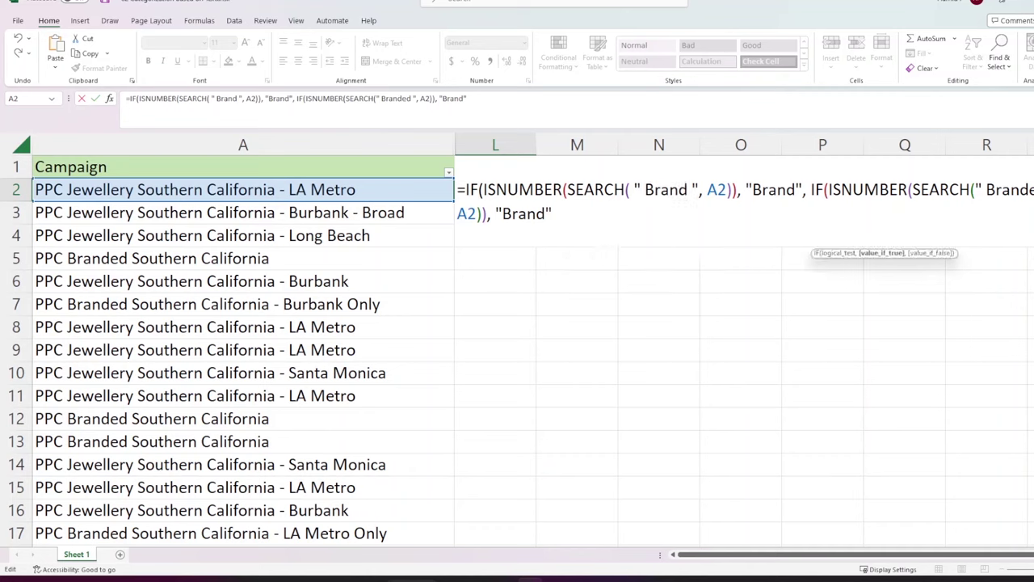
type(",")
left_click_drag(810, 189, 554, 213)
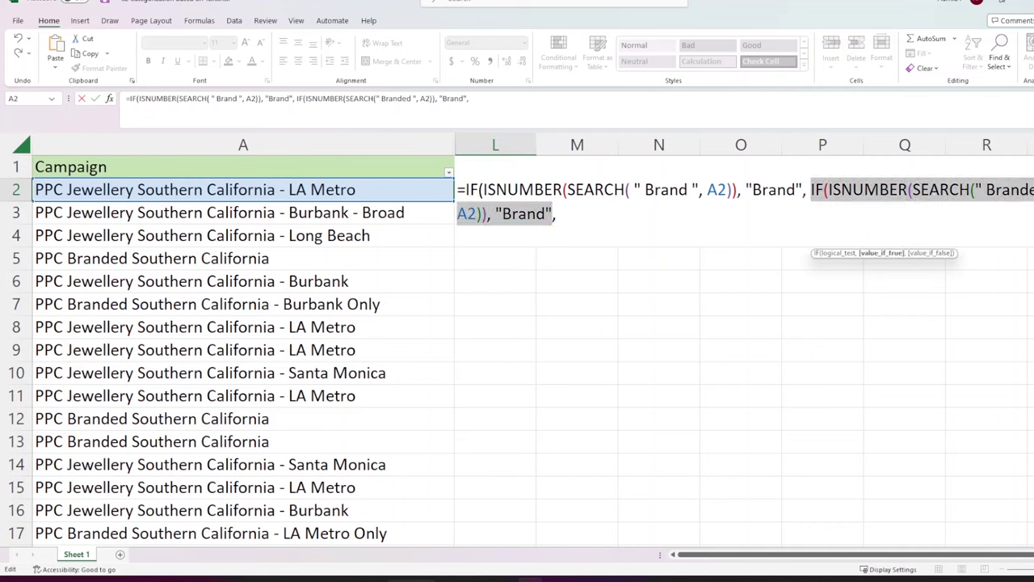
Step: Paste the Branded clause and change it to search " Competitor " returning "Competitors"
key("ctrl+c")
left_click(558, 213)
key("ctrl+v")
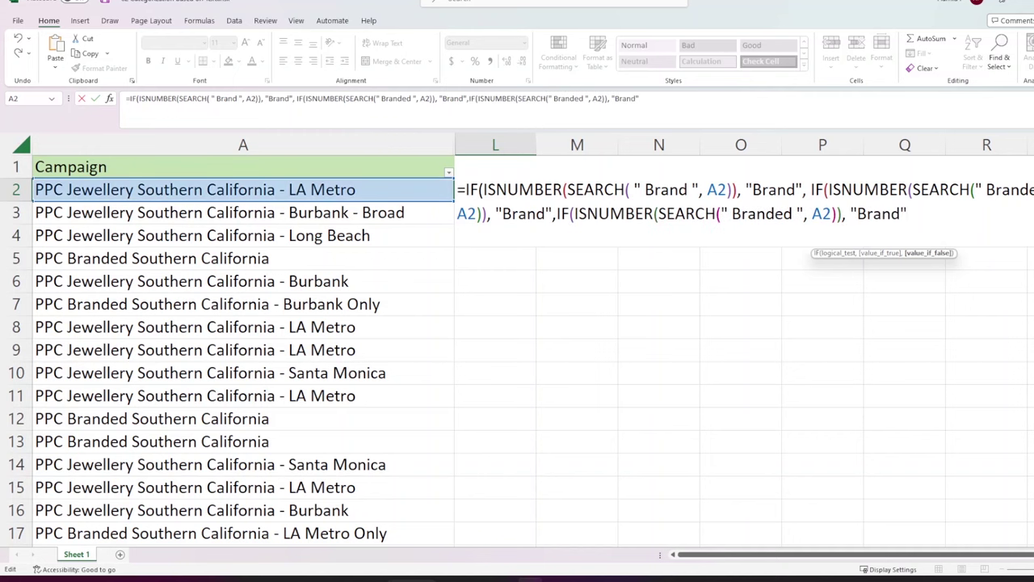
double_click(762, 214)
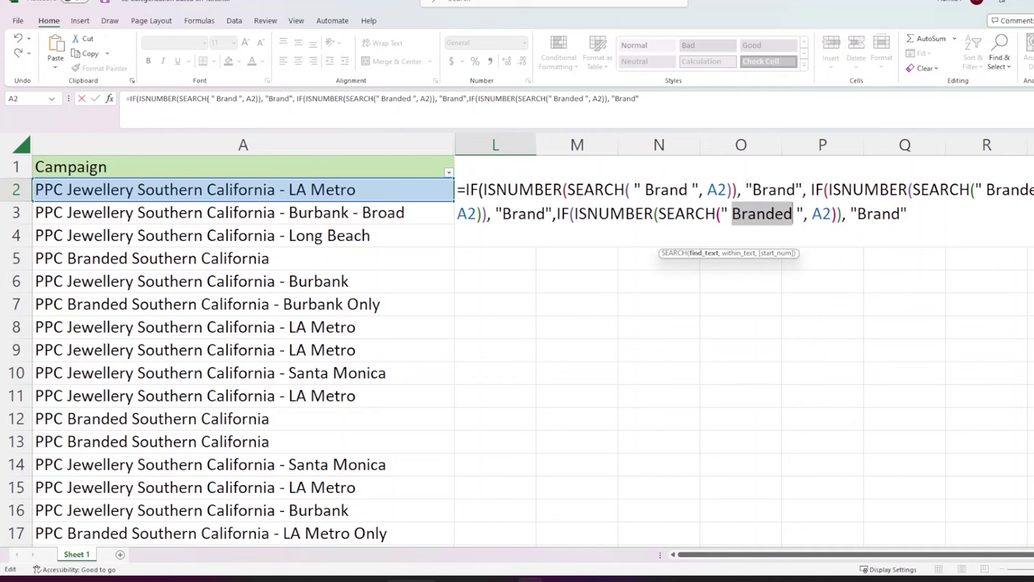
type("Competitor")
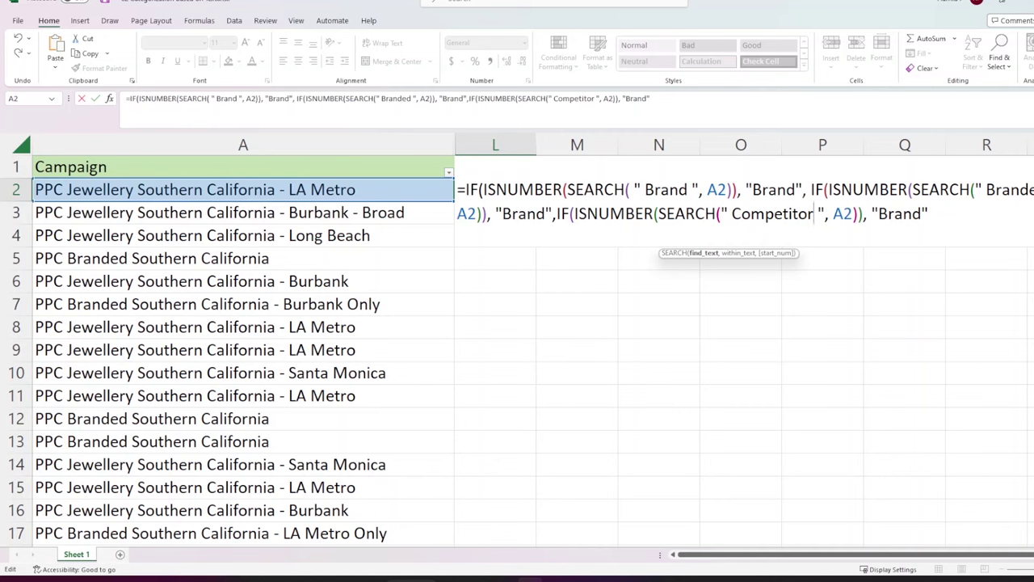
left_click_drag(878, 213, 922, 213)
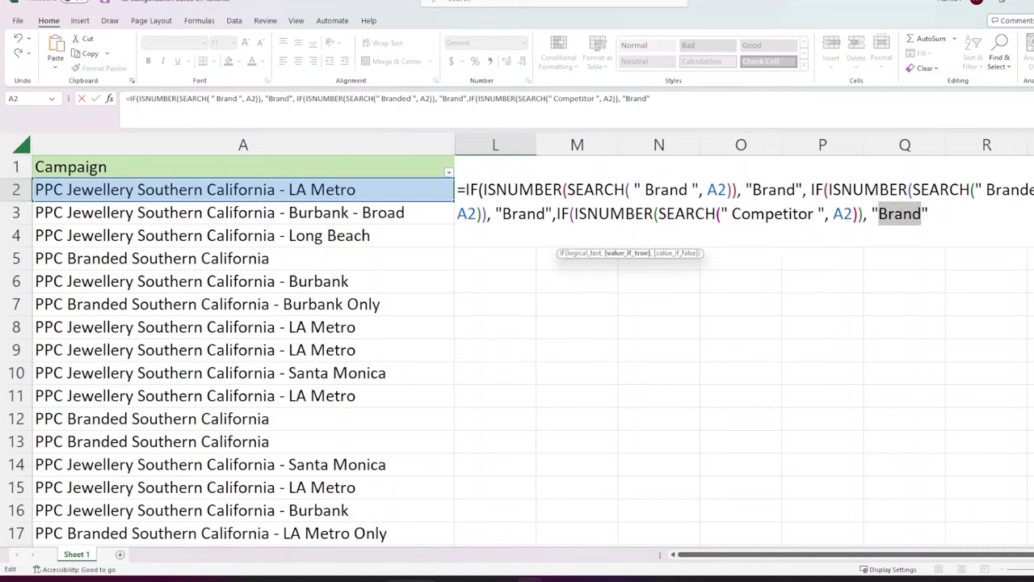
type("Competitors")
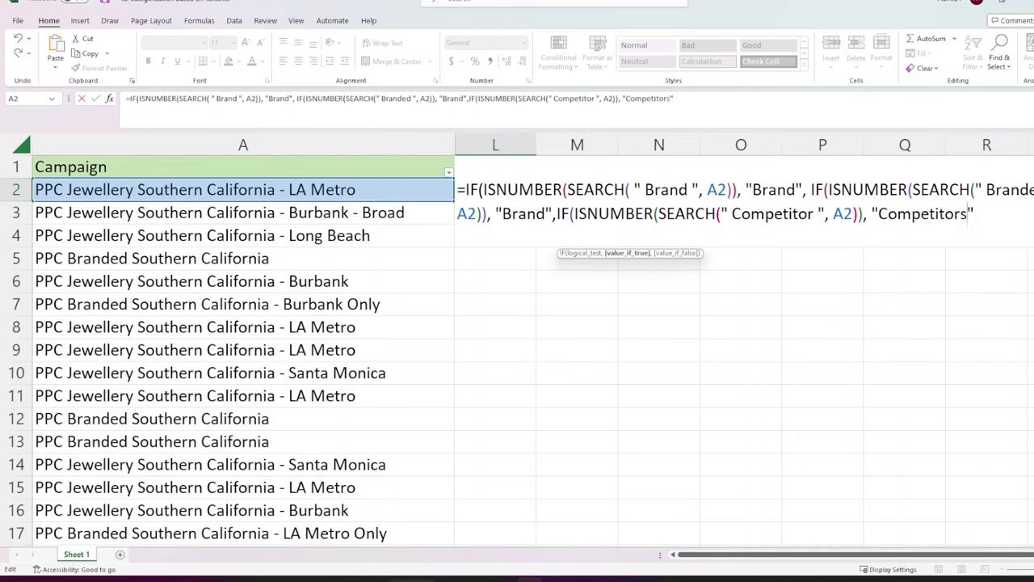
key("Right")
type(",")
Step: Duplicate the Competitor clause at the end of the formula
left_click_drag(556, 214, 974, 214)
key("ctrl+c")
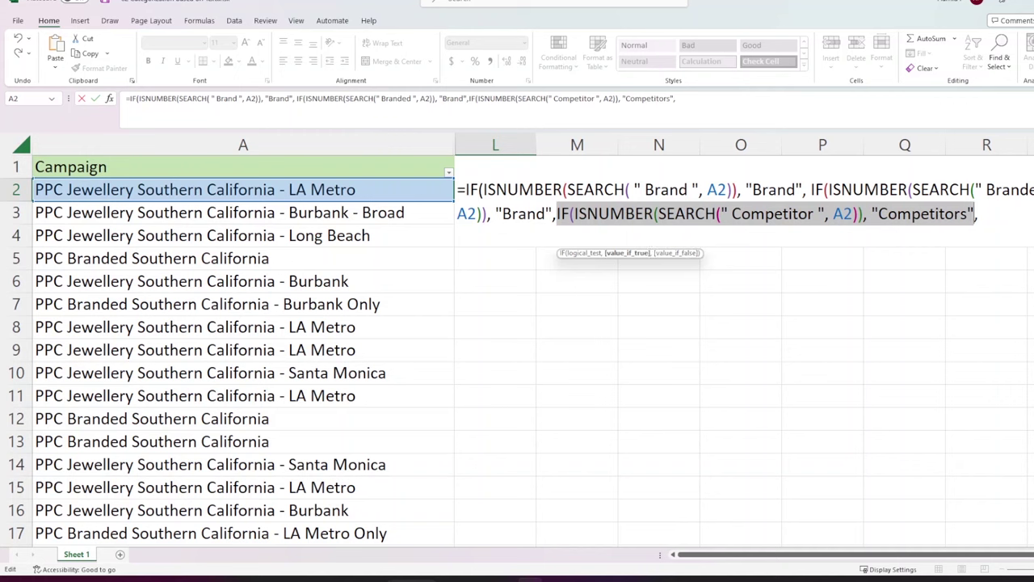
left_click(979, 213)
key("ctrl+v")
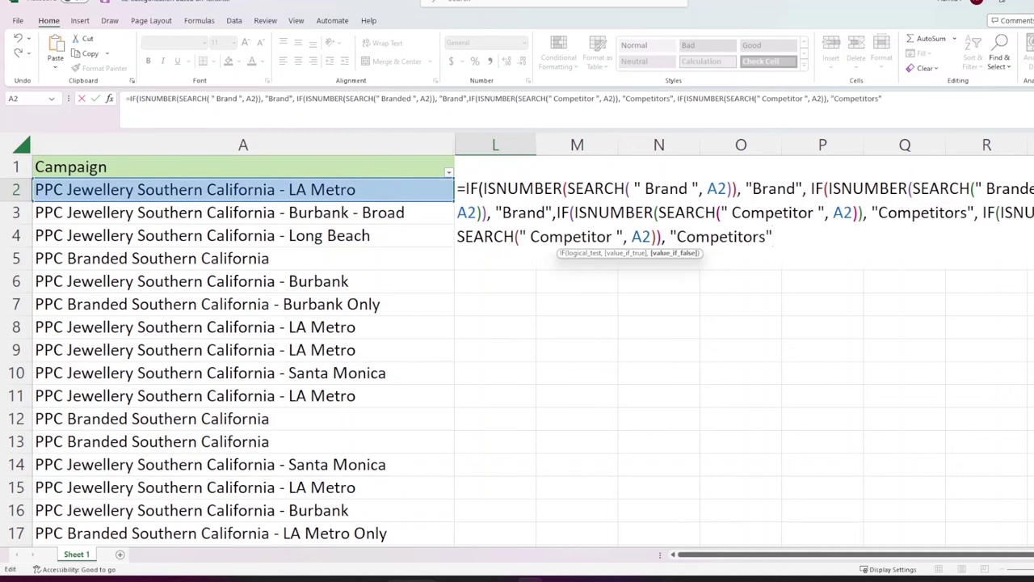
Step: Change the pasted branch's search term and result from Competitor to Jewellery
double_click(571, 236)
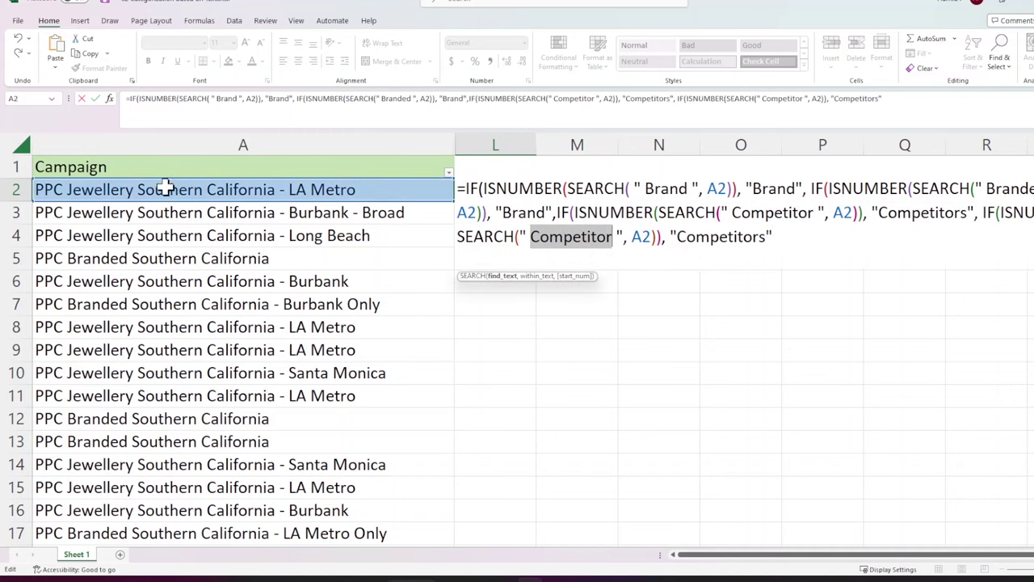
type("Jeweller")
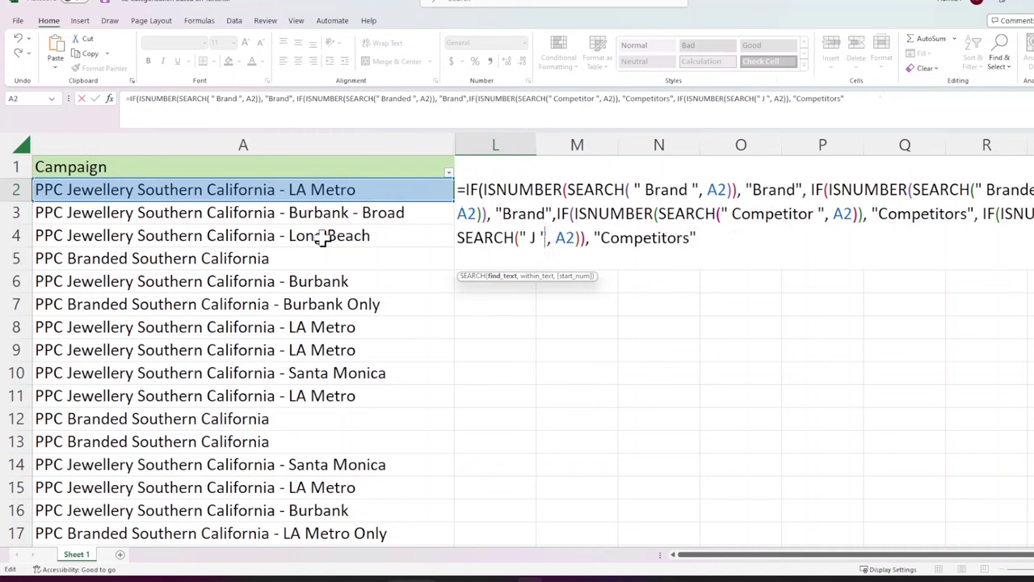
type("y")
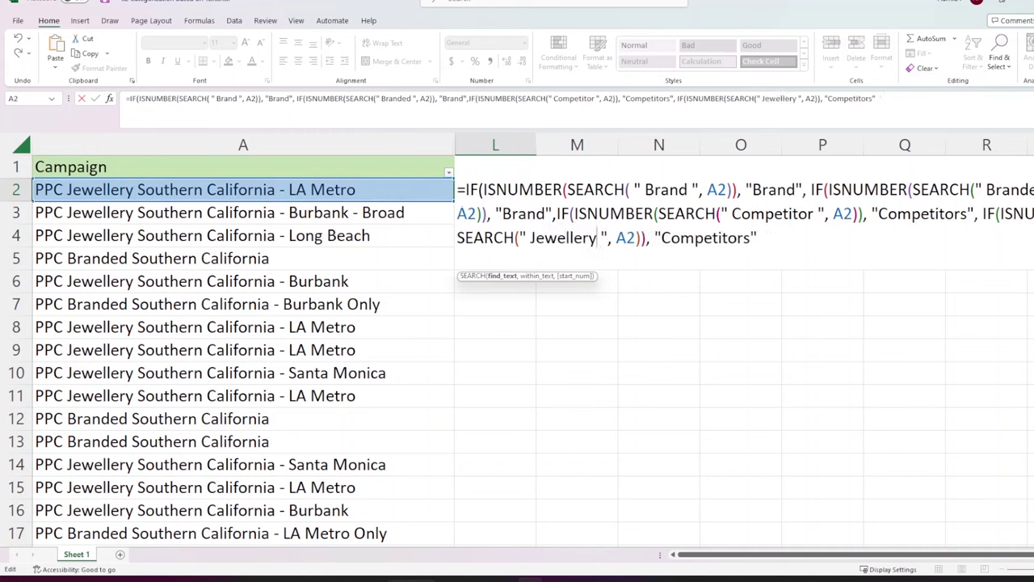
left_click_drag(661, 238, 756, 238)
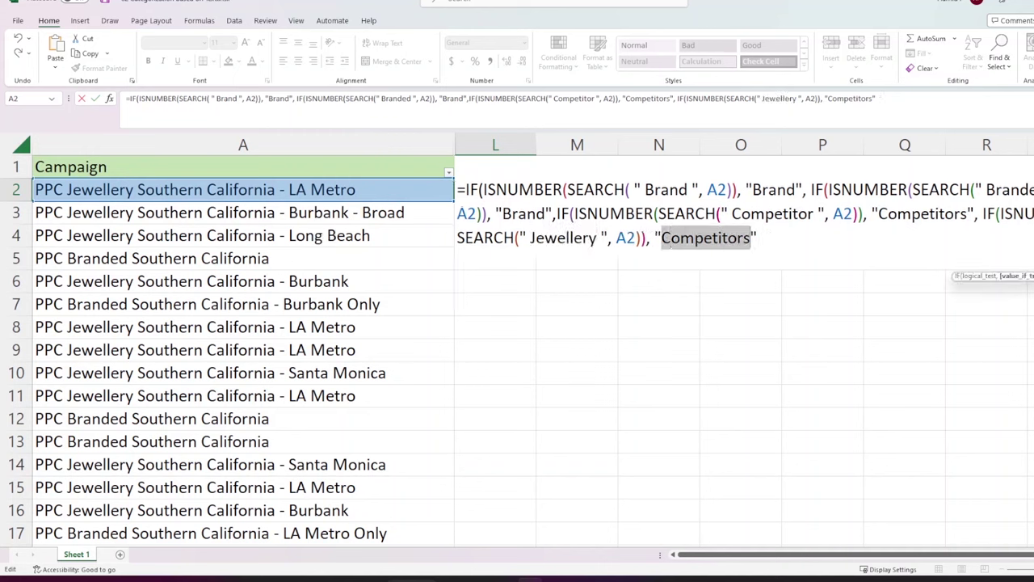
type("Jewellery\"")
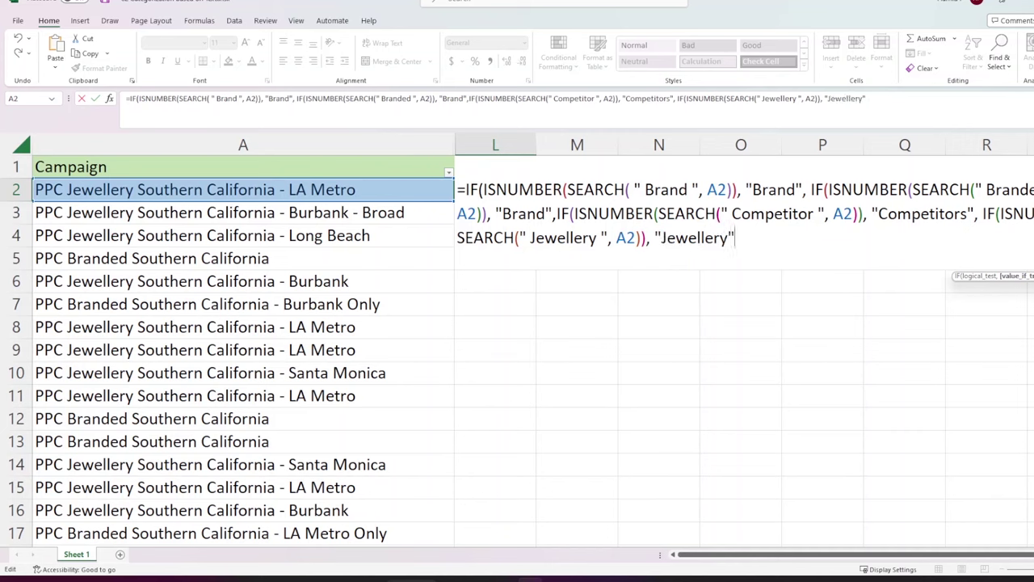
type(",")
Step: Add another IF branch that searches A2 for Furniture and returns "Furniture"
key("ctrl+v")
left_click_drag(915, 237, 997, 238)
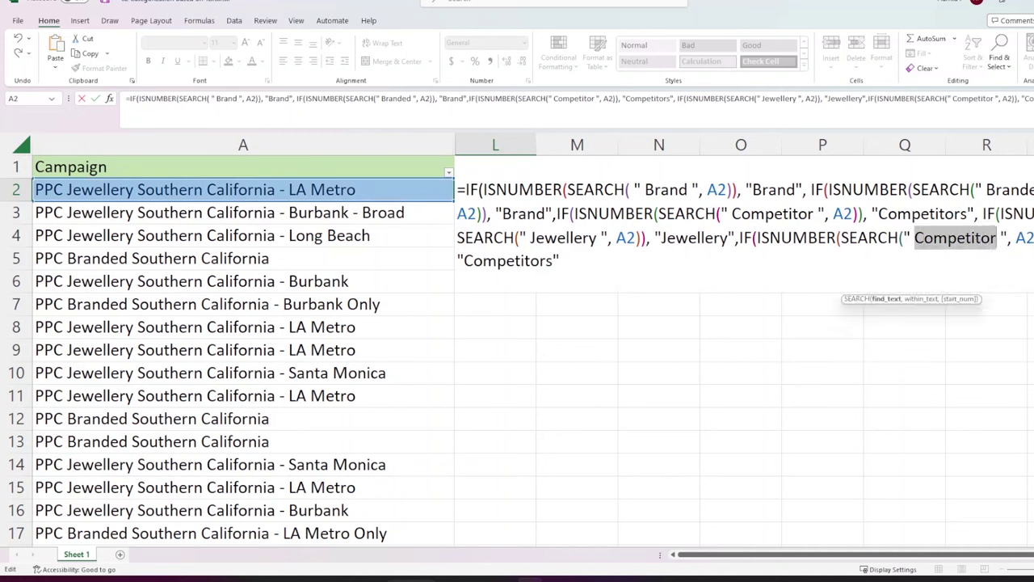
key("BackSpace")
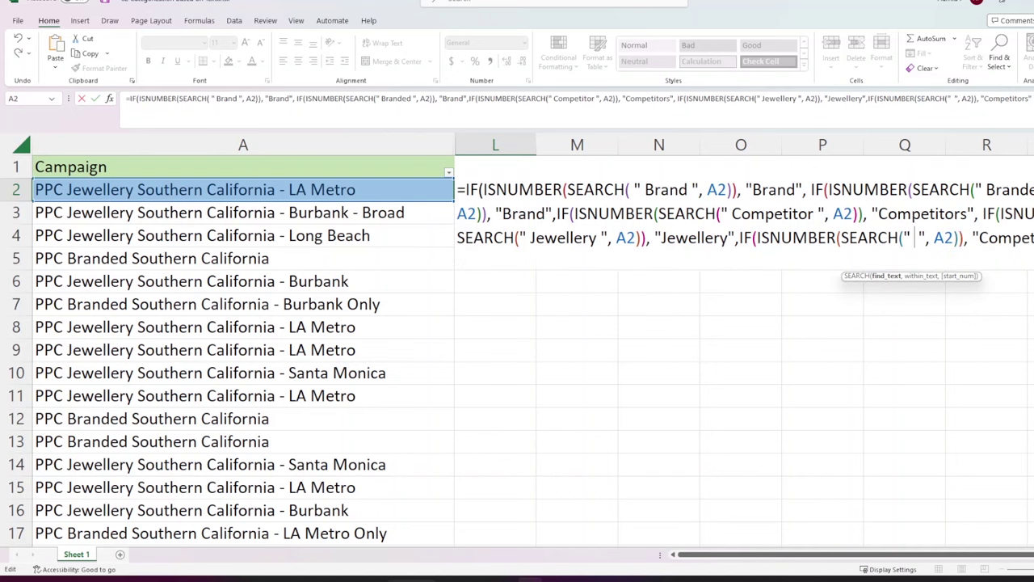
key("BackSpace")
type("Furniture")
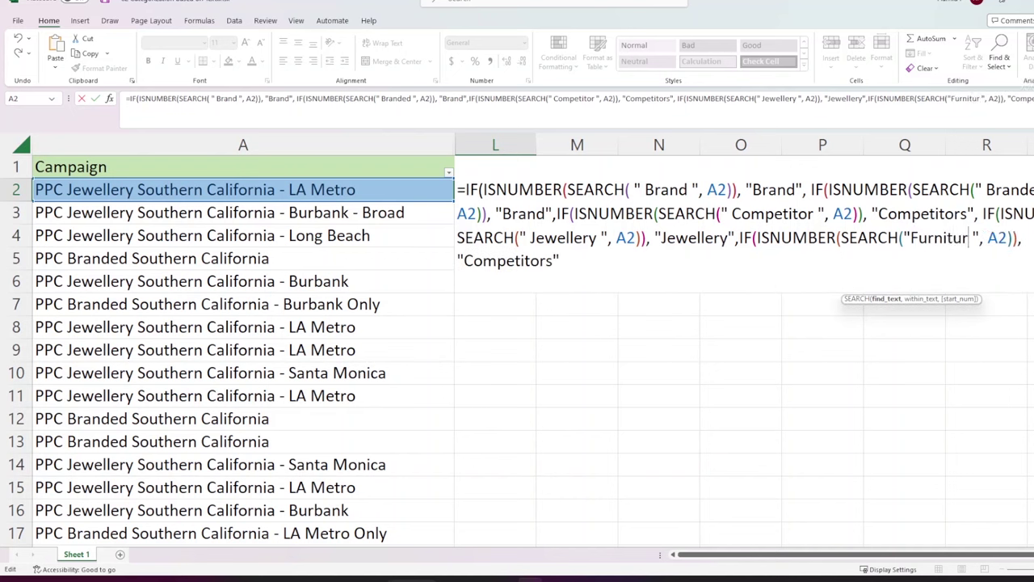
key("Delete")
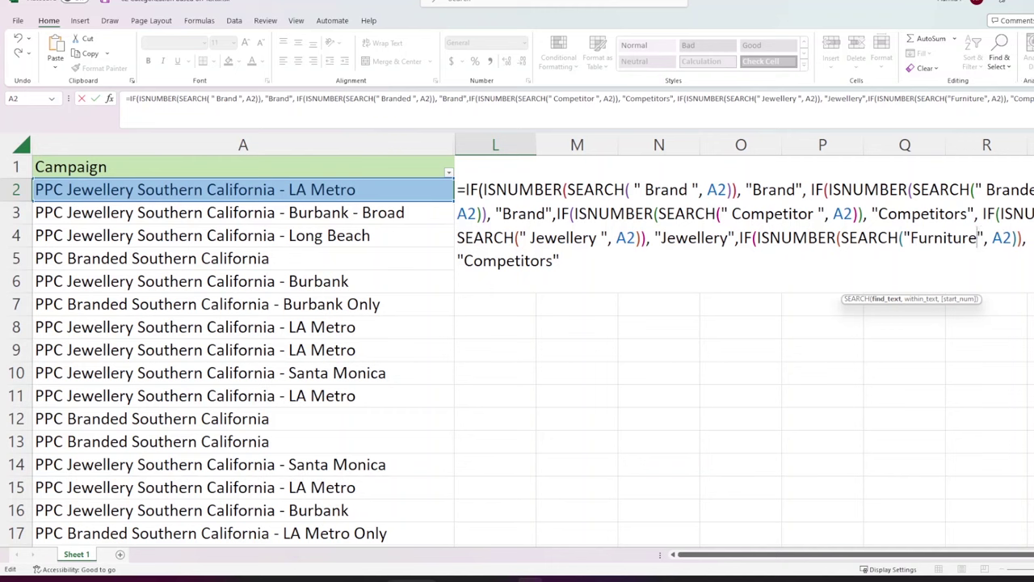
left_click_drag(552, 260, 463, 260)
type("Furniture")
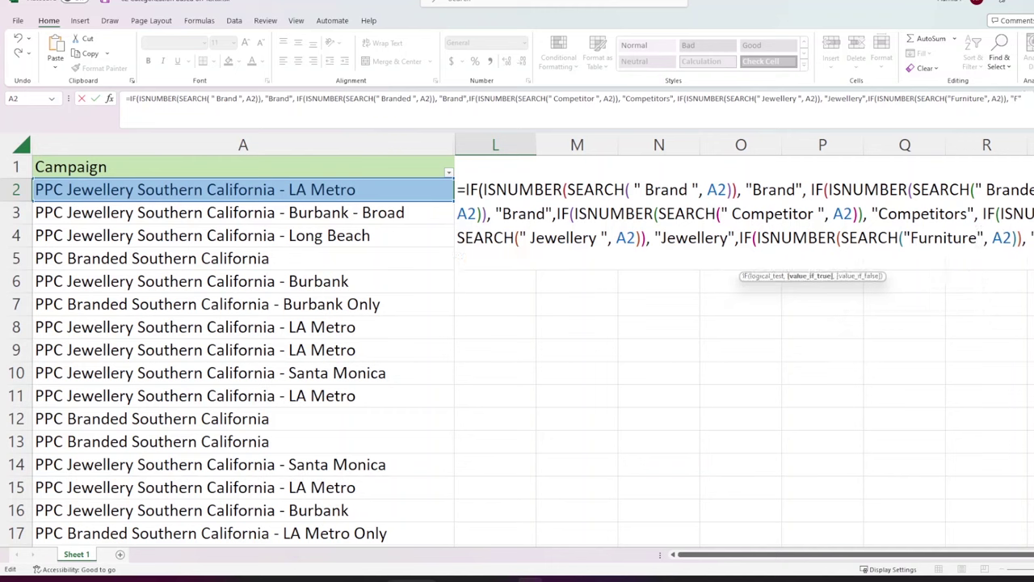
key("Right")
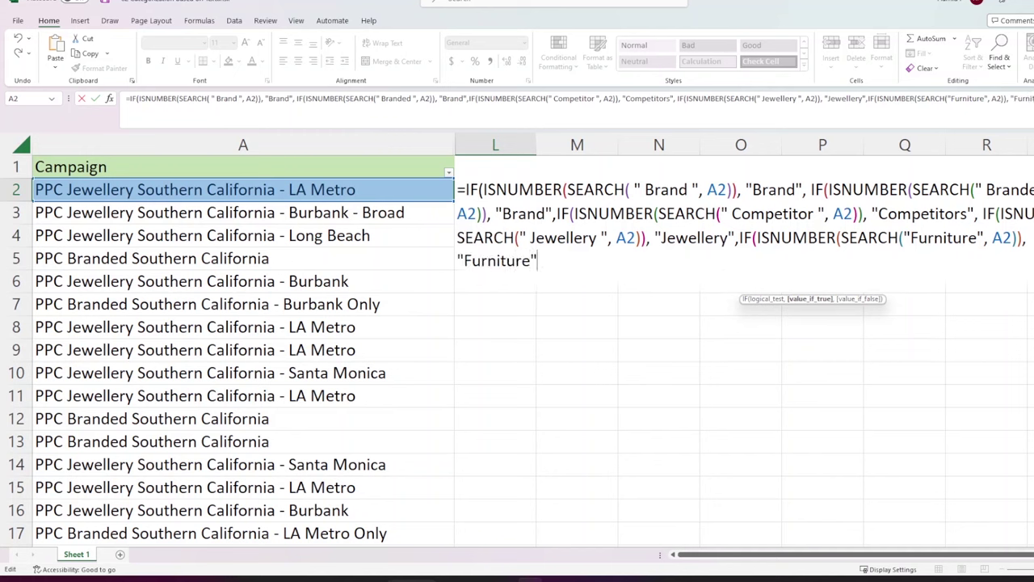
Step: After Furniture, add a branch that searches for Toys and returns "Toys", followed by a comma
type(",")
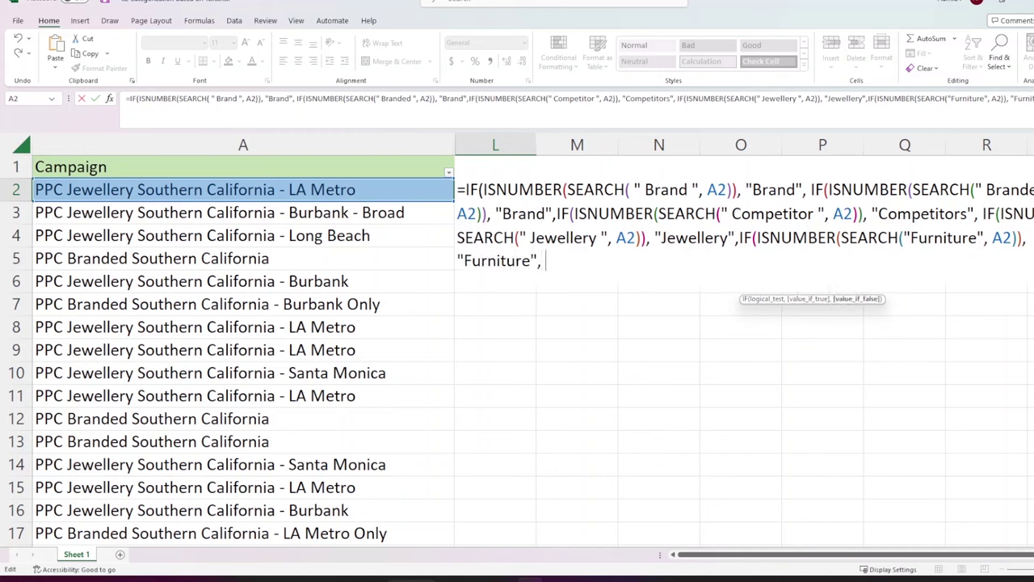
key("ctrl+v")
left_click(719, 261)
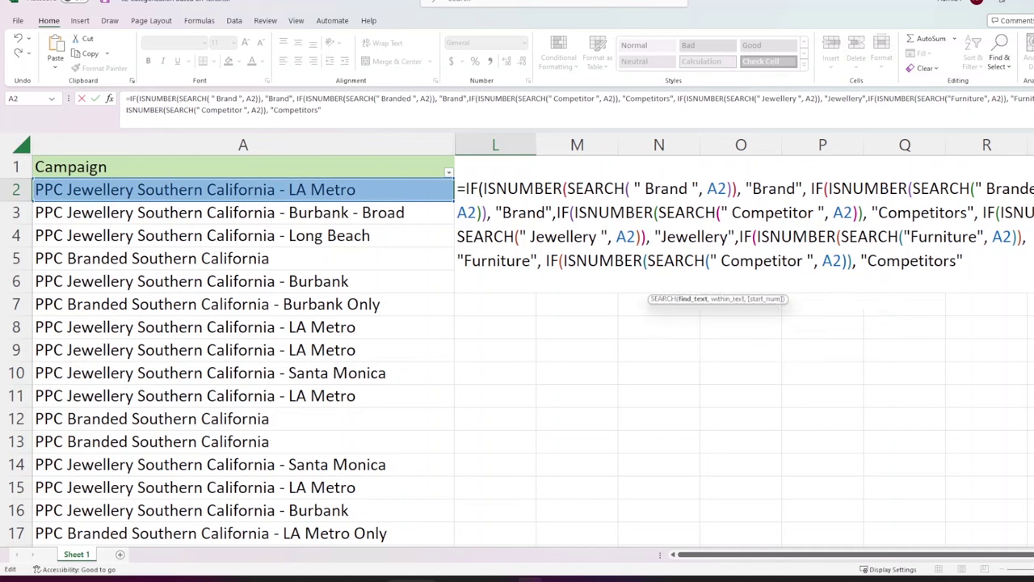
double_click(761, 260)
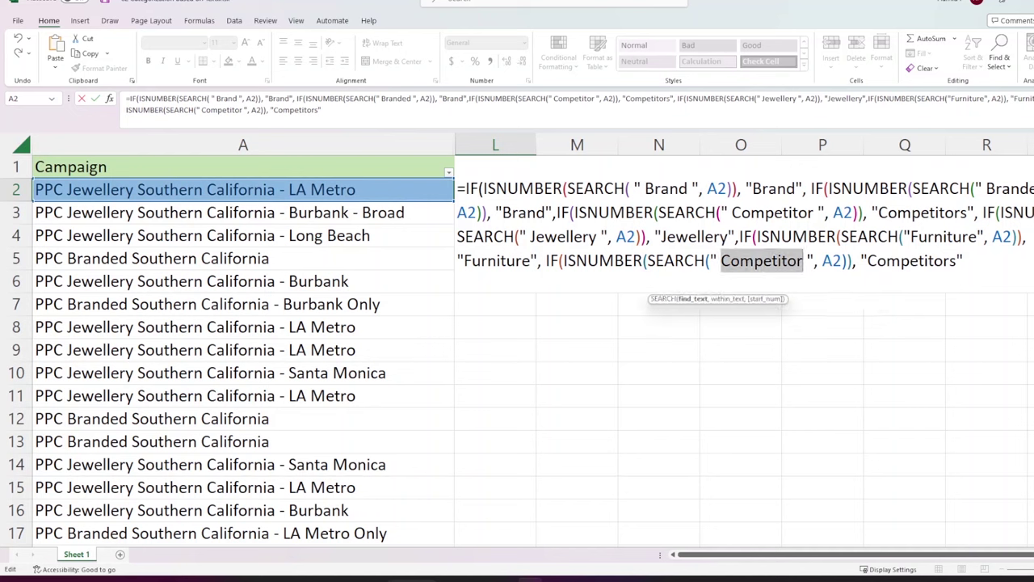
type("Toys")
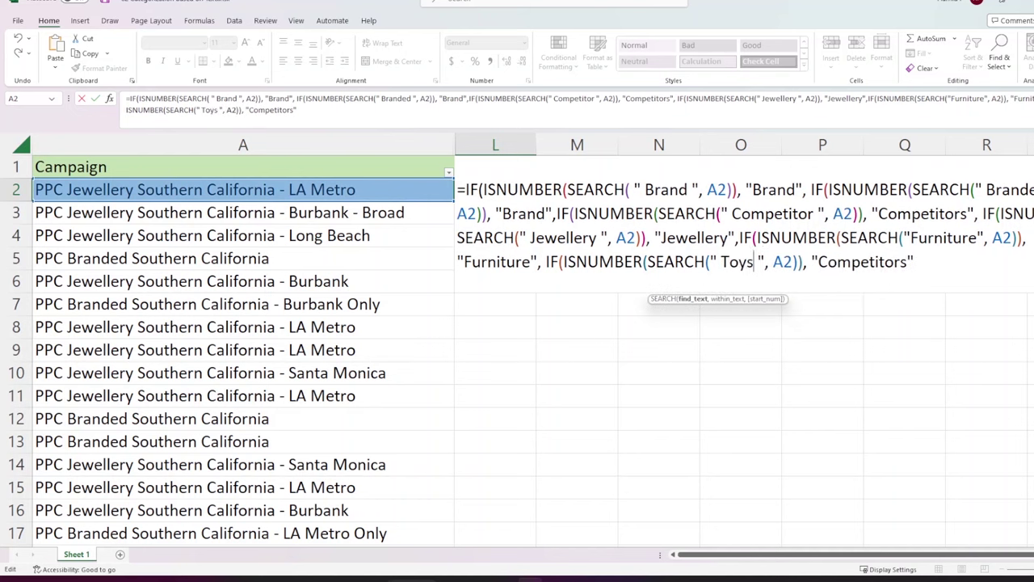
left_click_drag(817, 262, 908, 261)
type("Toys")
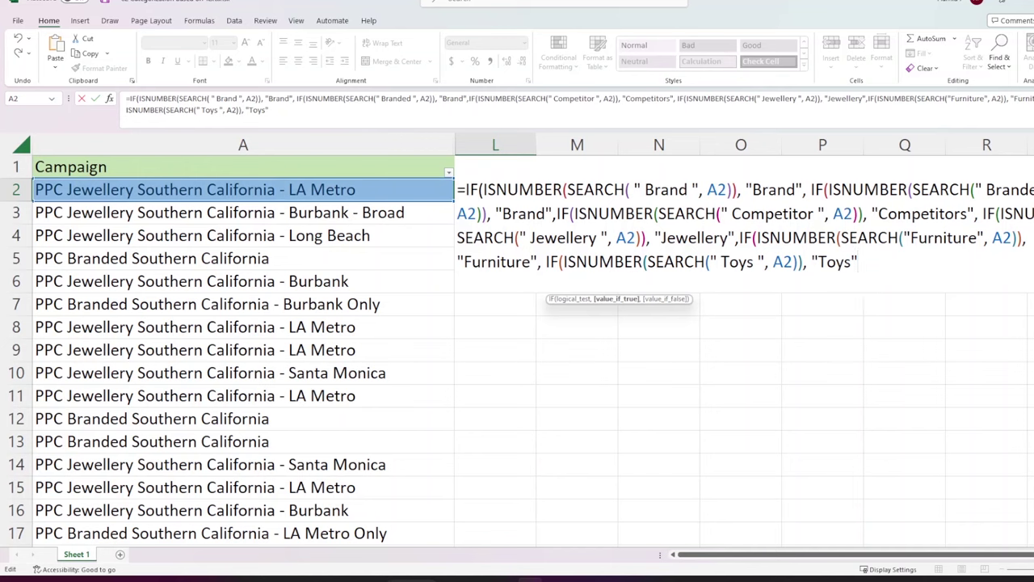
type(",")
Step: Review the Brand, Branded, Competitor, Jewellery, Furniture and Toys search terms in the formula
left_click_drag(645, 189, 689, 189)
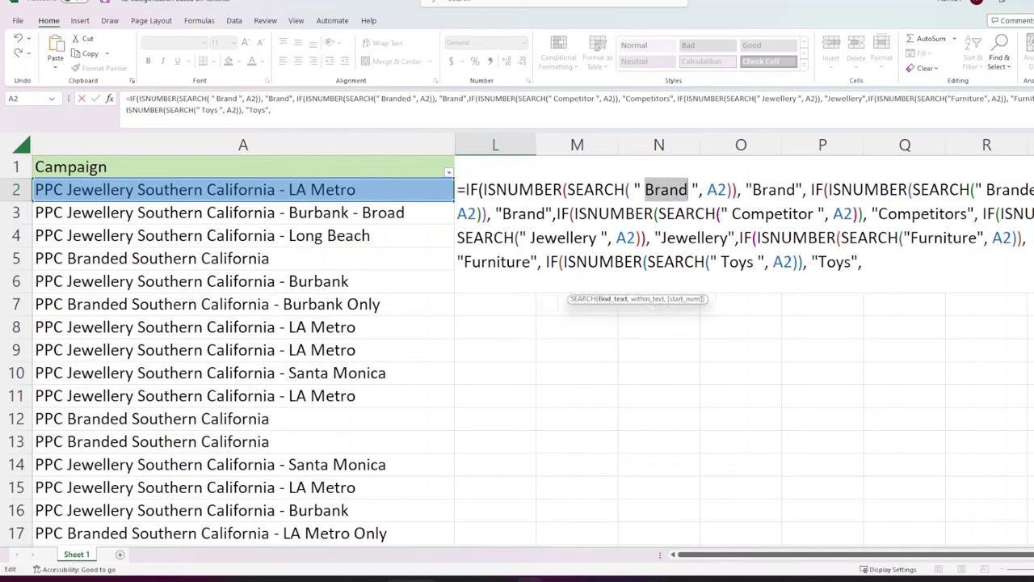
left_click(688, 189)
left_click_drag(985, 189, 1033, 189)
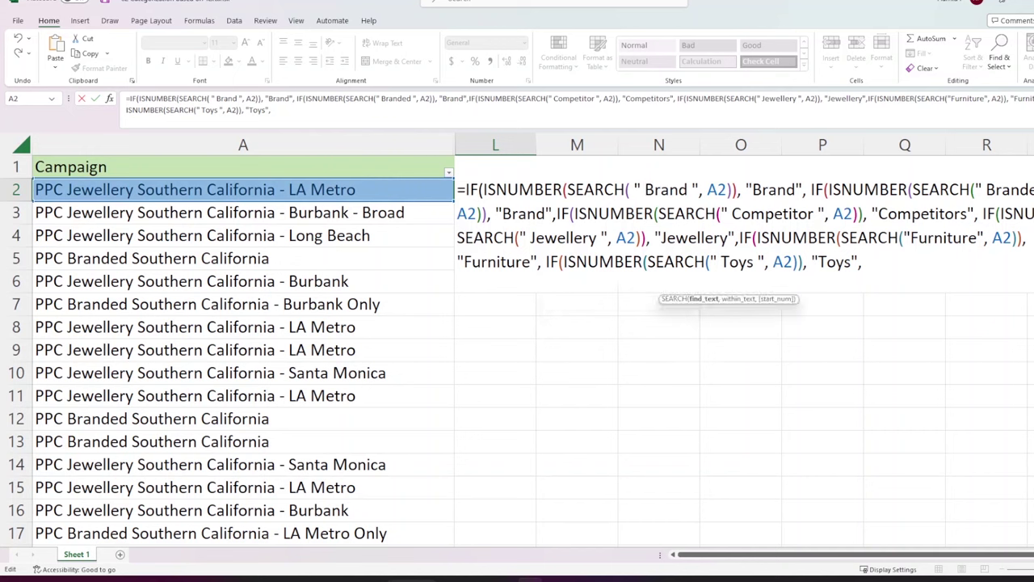
left_click_drag(730, 213, 813, 214)
left_click(501, 237)
left_click_drag(530, 238, 597, 237)
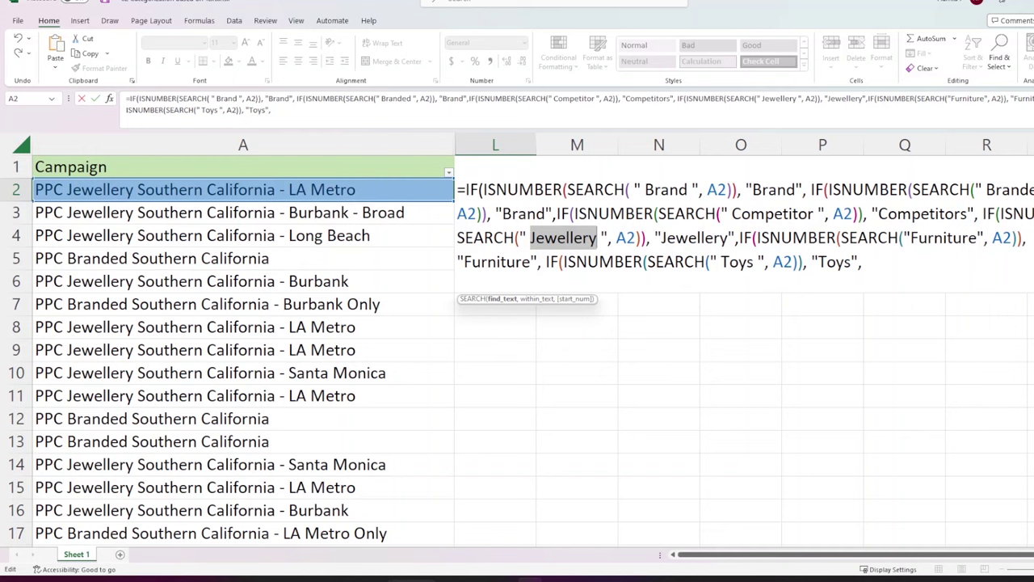
left_click_drag(913, 238, 978, 238)
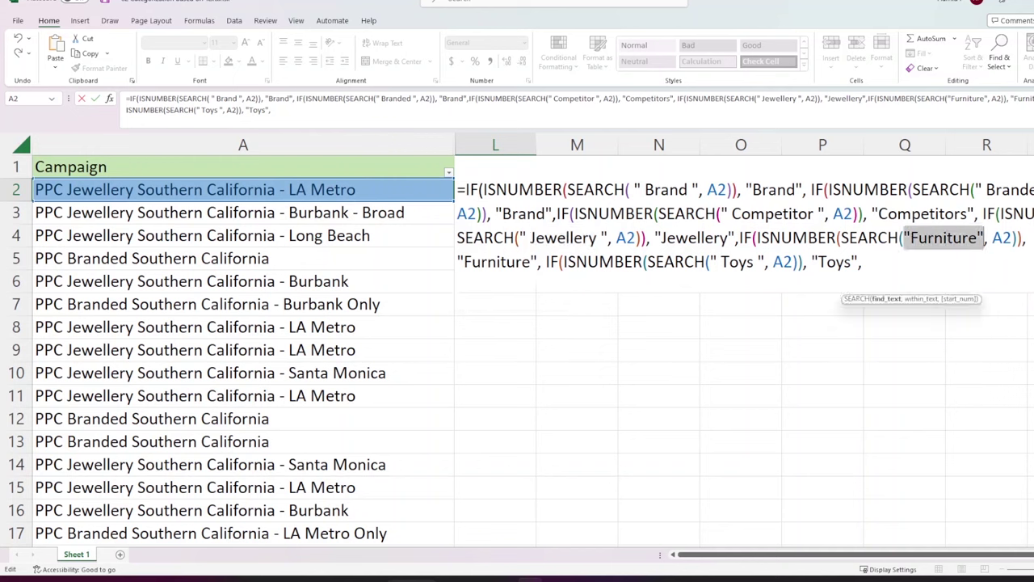
left_click(737, 262)
left_click_drag(721, 261, 755, 261)
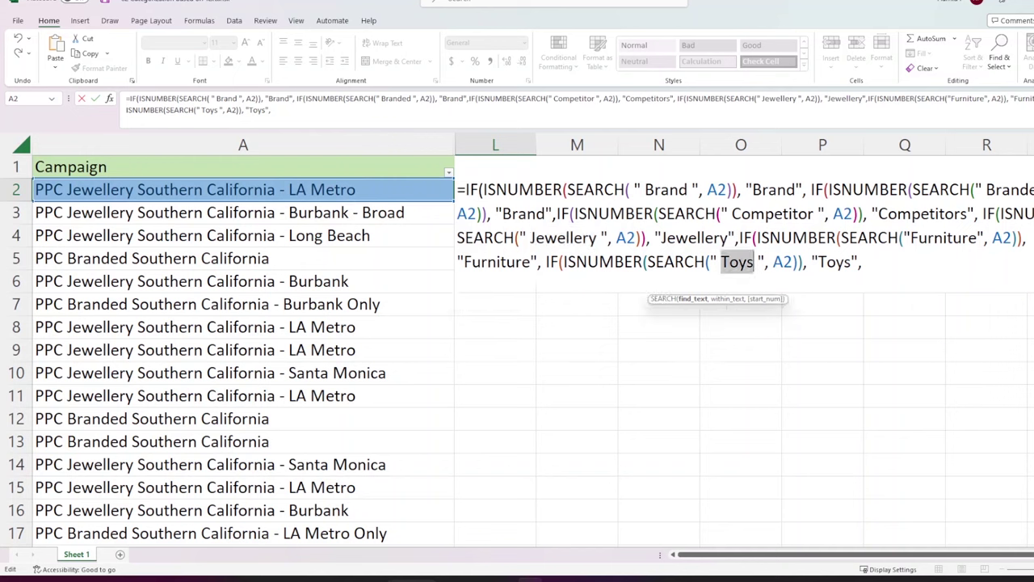
left_click(755, 261)
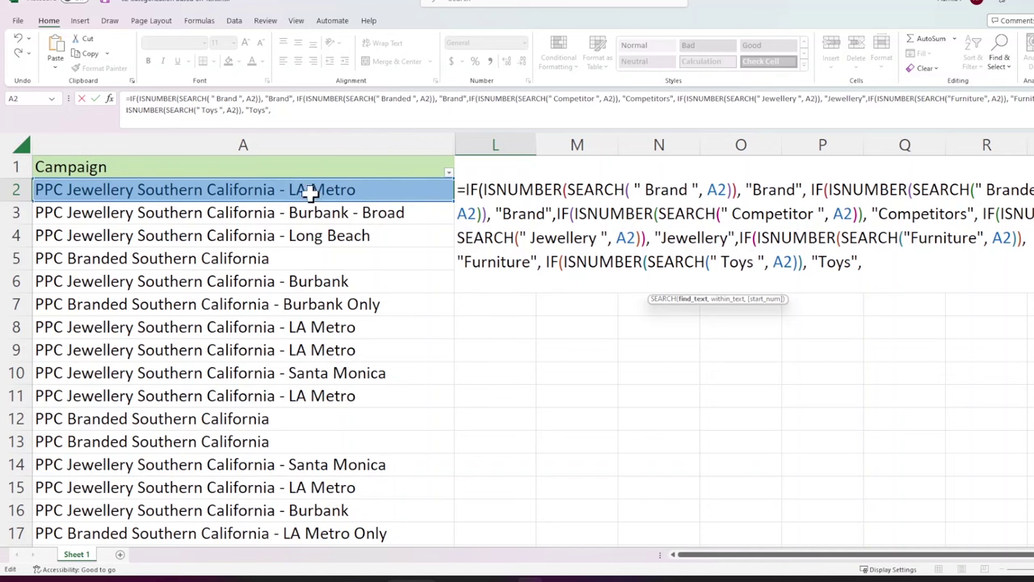
Step: Add "Accessories" as the formula's final fallback result
left_click(865, 262)
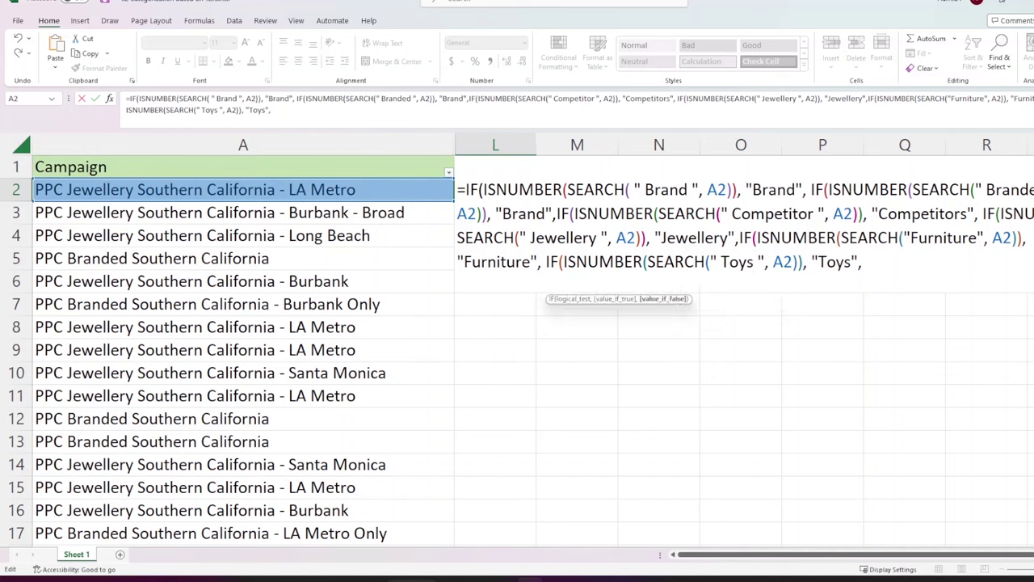
type("\"Accessories\"")
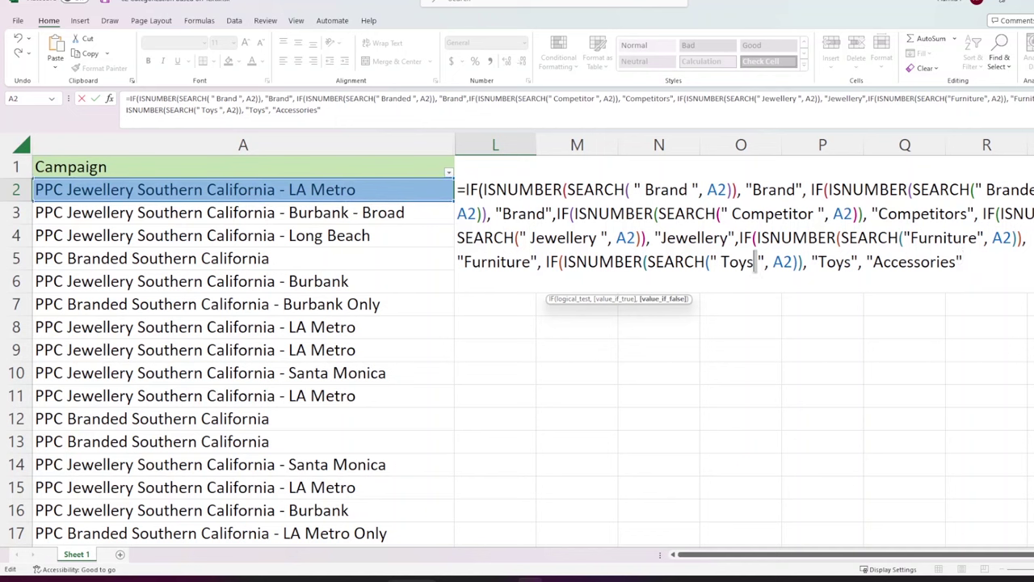
left_click_drag(654, 238, 735, 238)
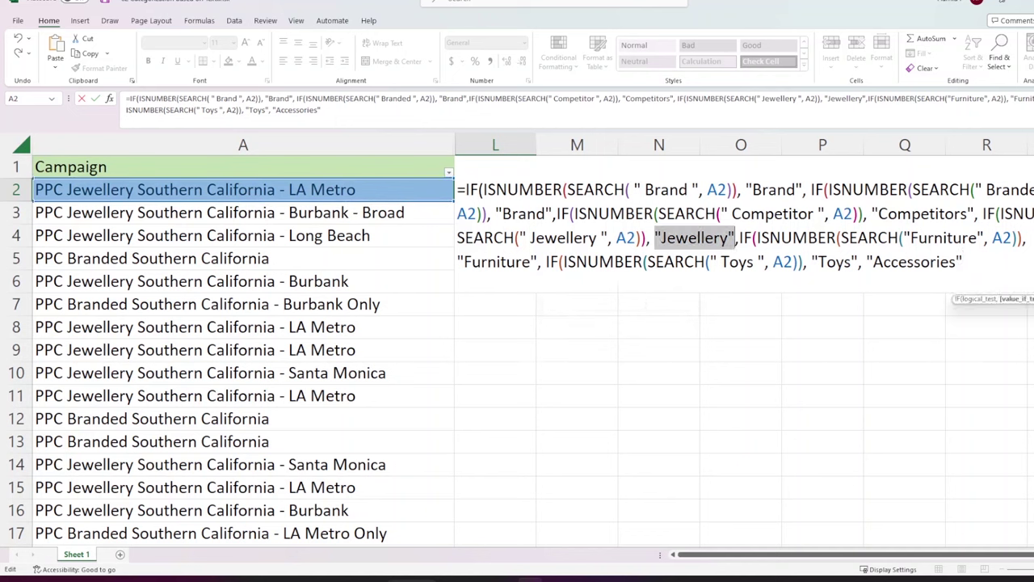
left_click_drag(867, 261, 962, 261)
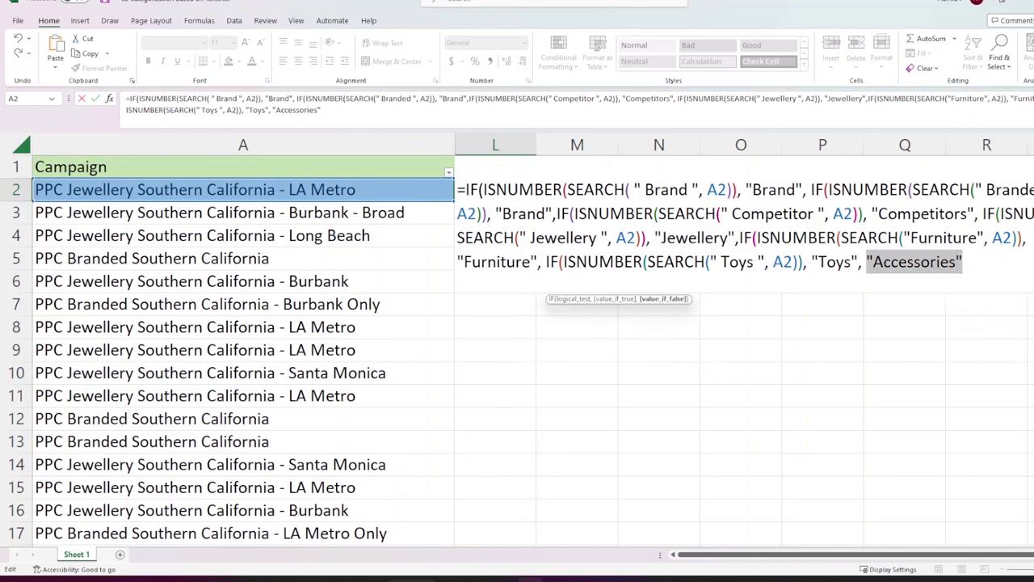
left_click(963, 261)
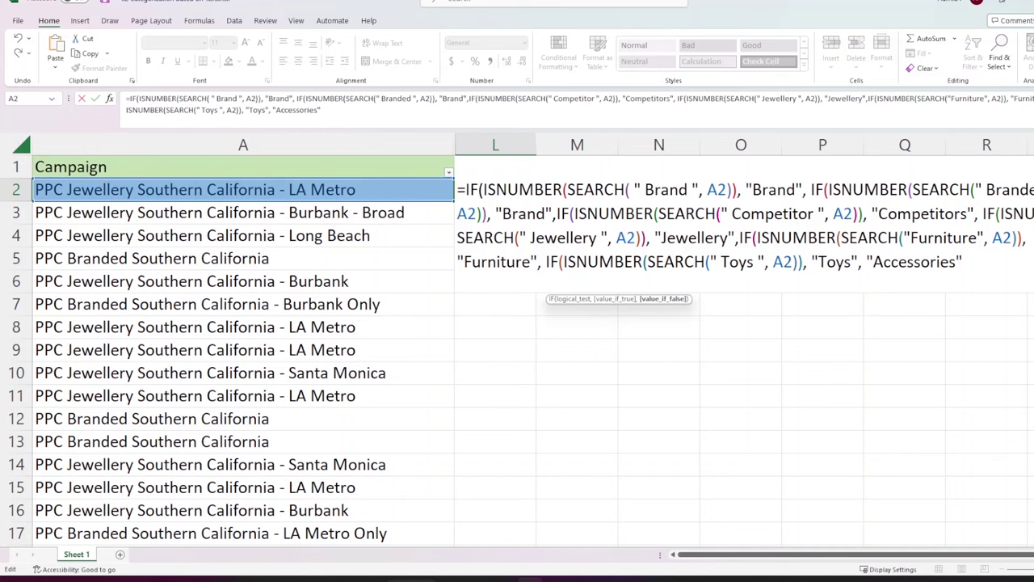
Step: Close the nested IFs with ))) and commit the L2 formula
type(")))")
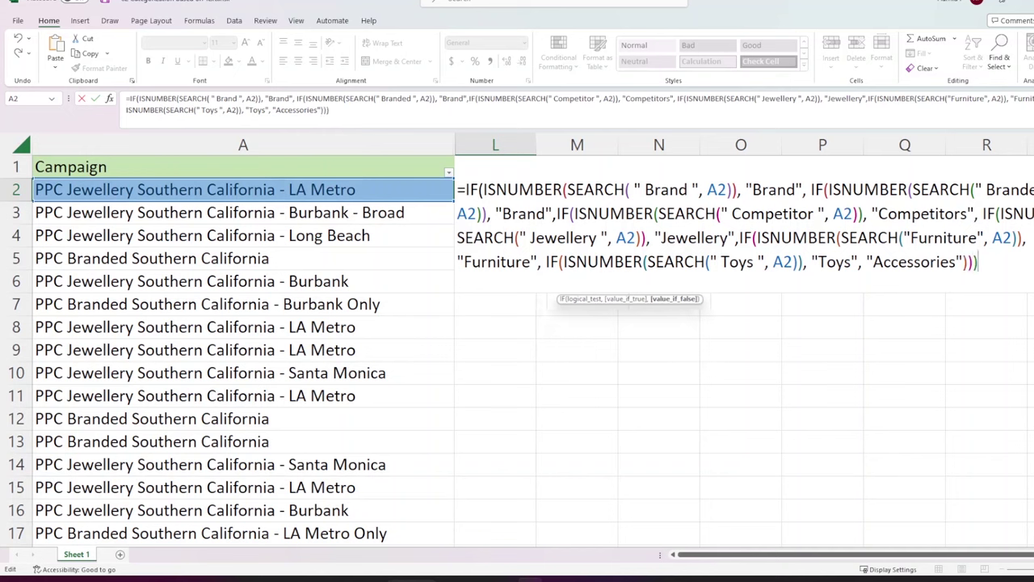
key("Left")
key("Left")
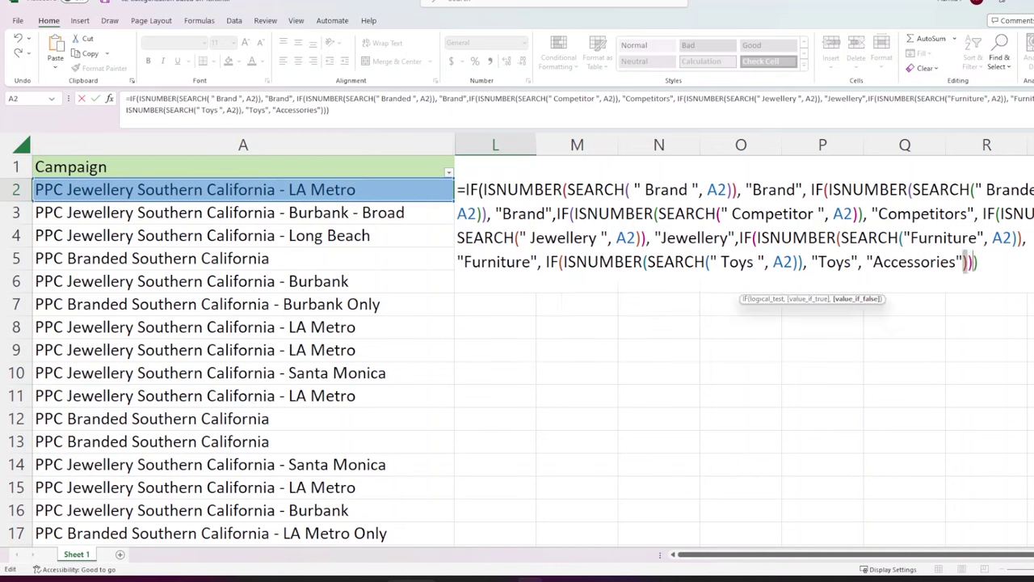
key("Left")
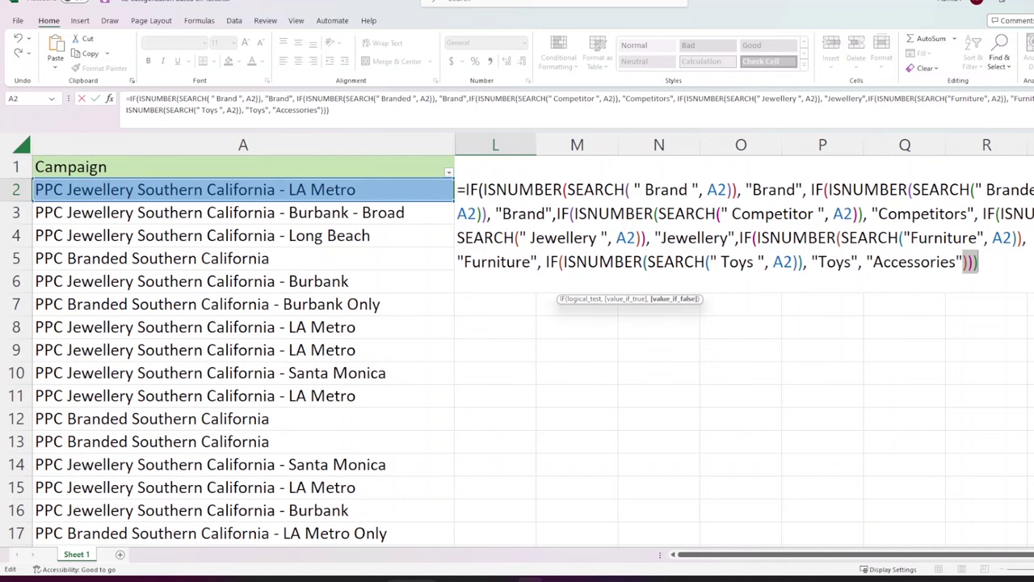
key("Right")
key("Return")
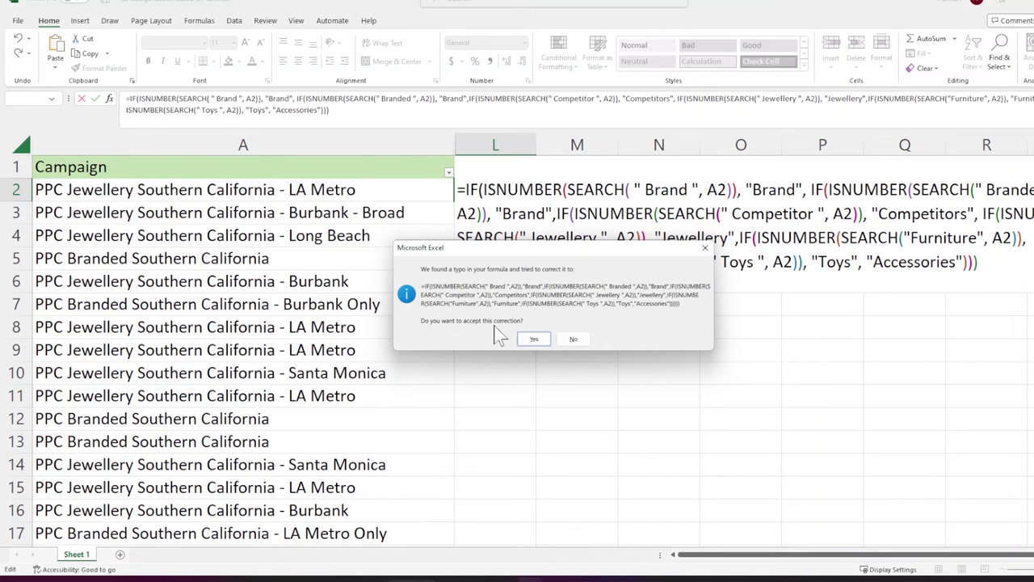
Step: Accept Excel's suggested correction and fill the L2 formula down column L
left_click(527, 335)
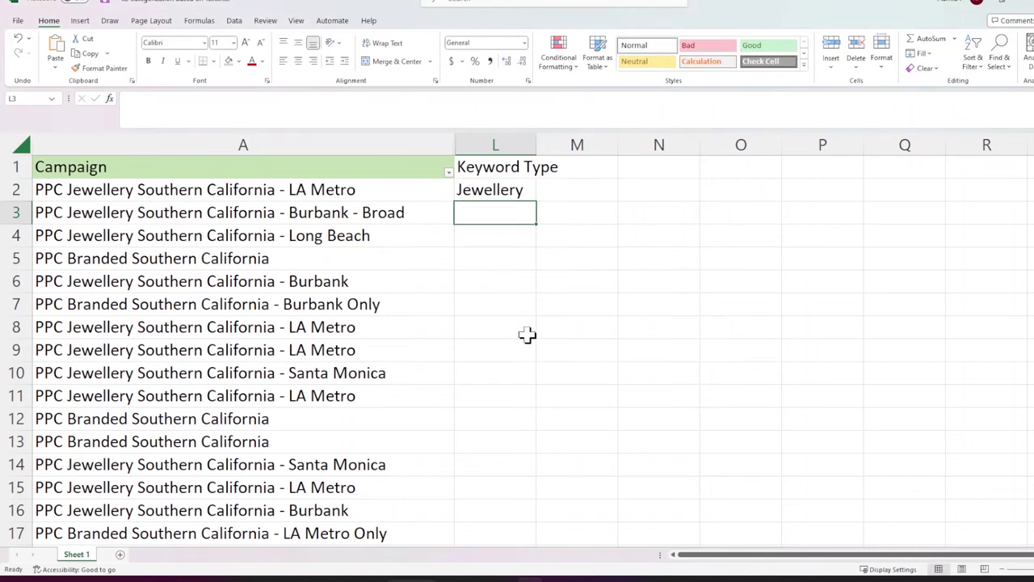
left_click(493, 198)
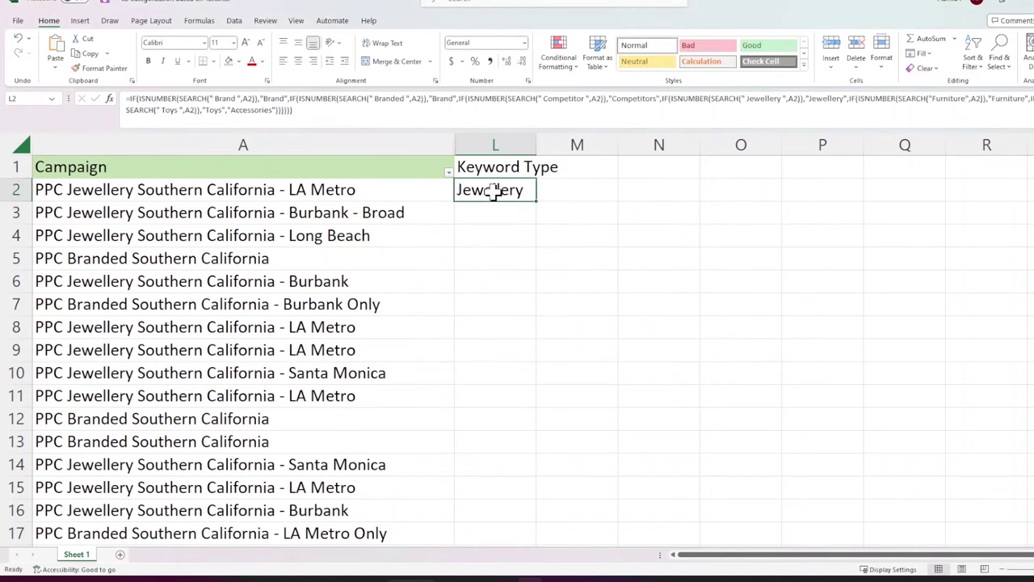
double_click(533, 203)
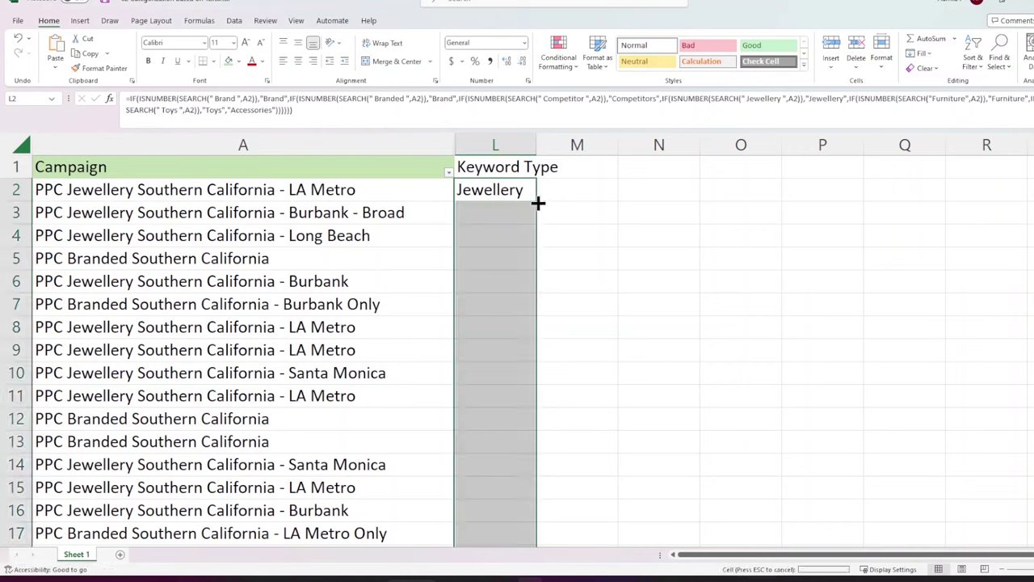
left_click(605, 287)
Step: Zoom the sheet out three steps and select the header row
left_click(1000, 568)
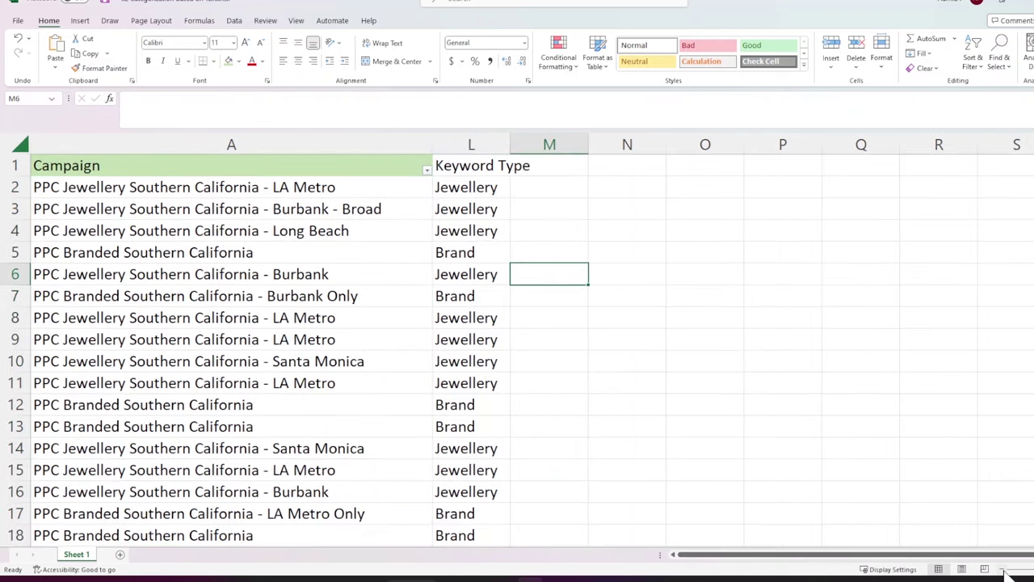
left_click(1000, 568)
left_click(1000, 569)
left_click(12, 162)
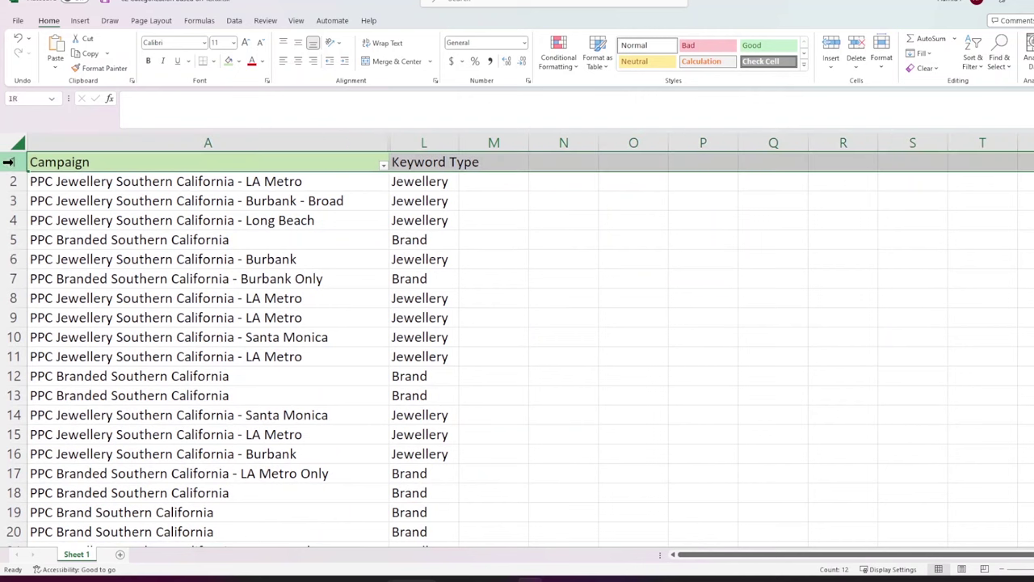
scroll(592, 45, "down", 5)
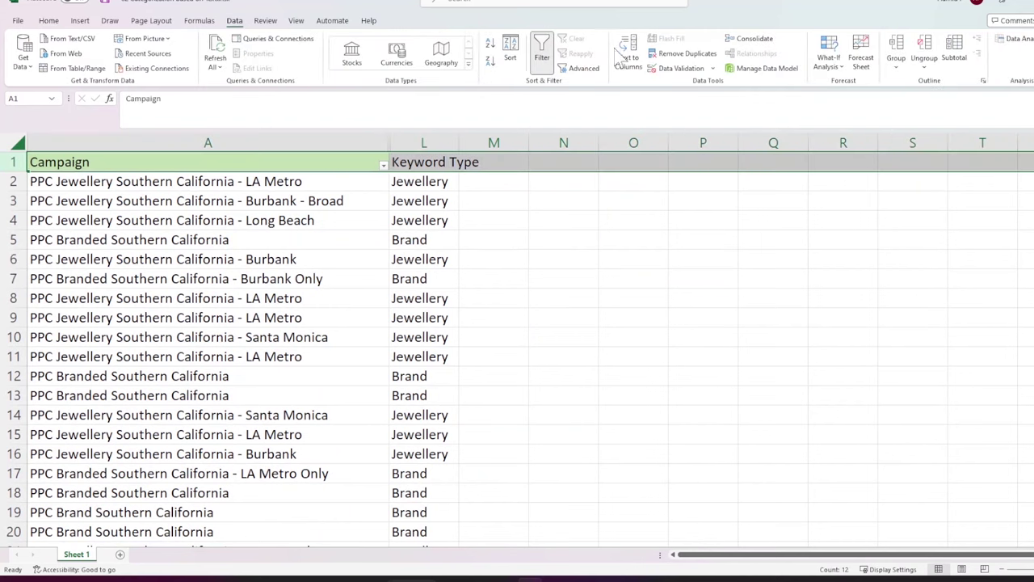
Step: Turn on filters, show only Accessories rows under Keyword Type, and inspect the results
left_click(541, 53)
left_click(472, 214)
left_click(453, 165)
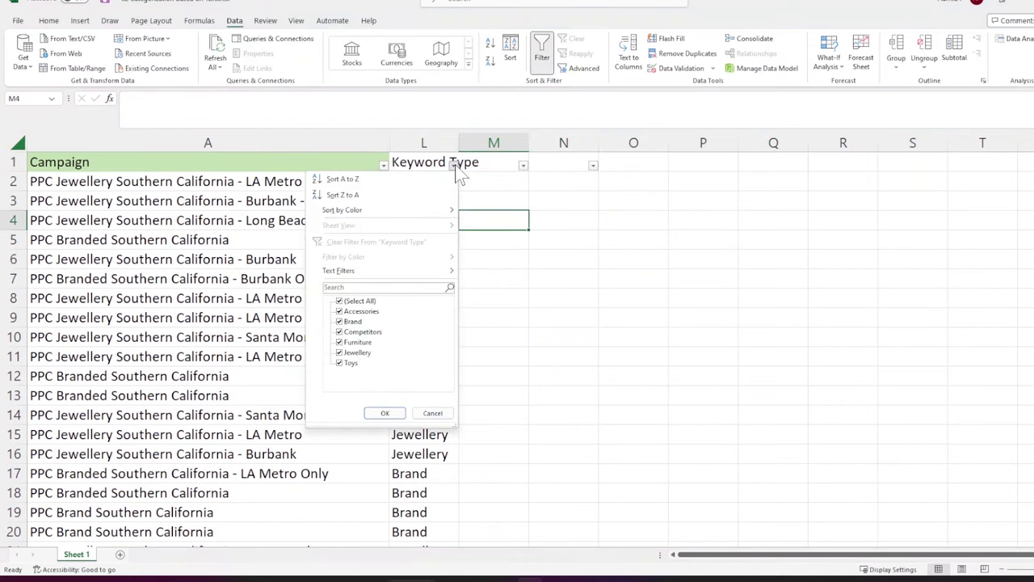
left_click(339, 301)
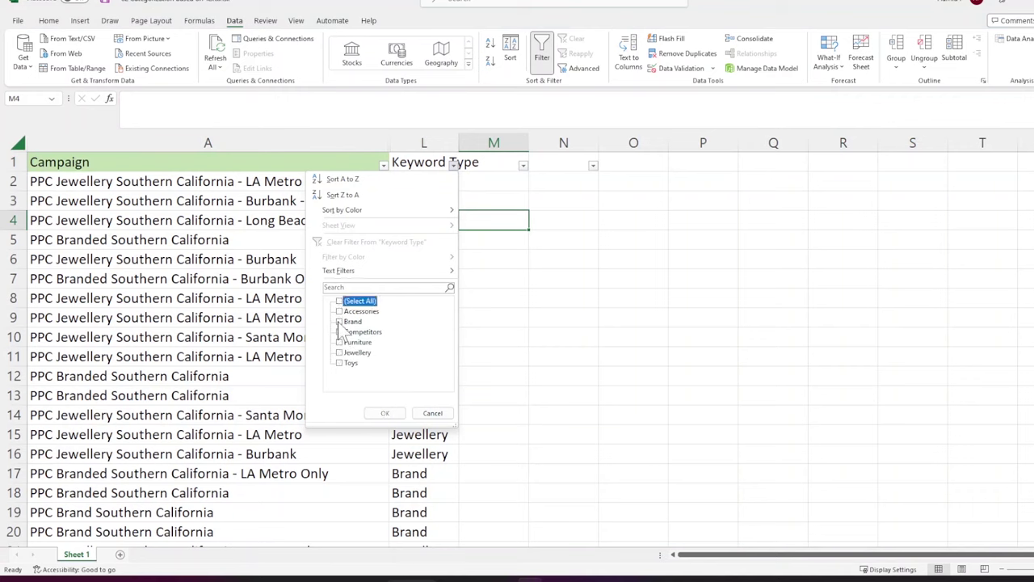
left_click(340, 321)
left_click(340, 322)
left_click(339, 311)
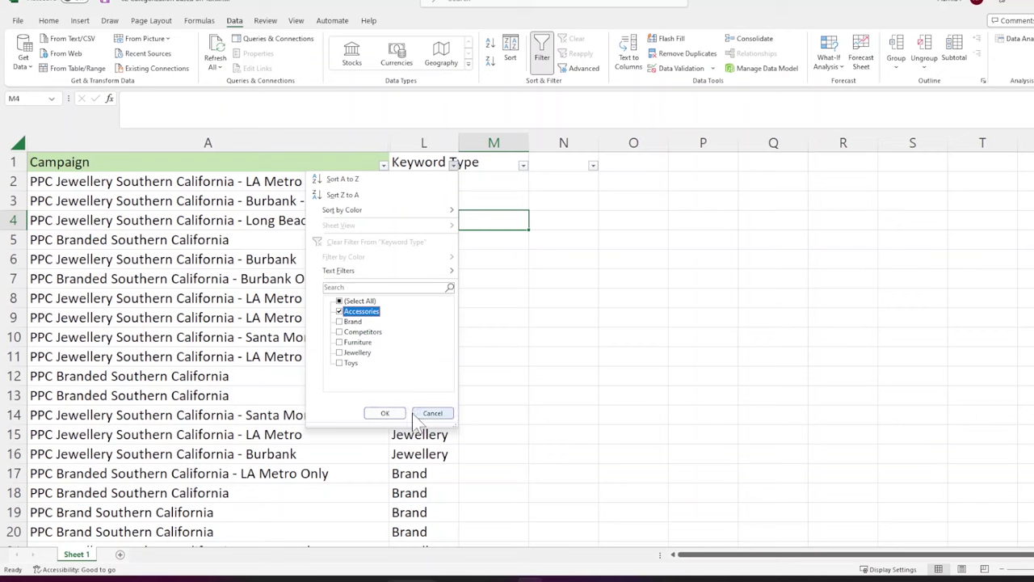
left_click(385, 413)
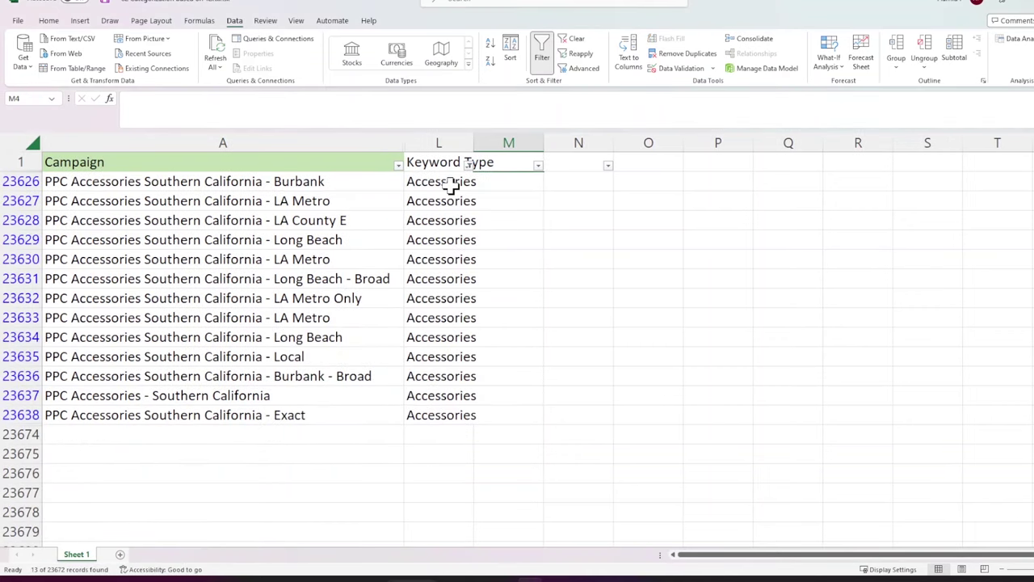
left_click(446, 181)
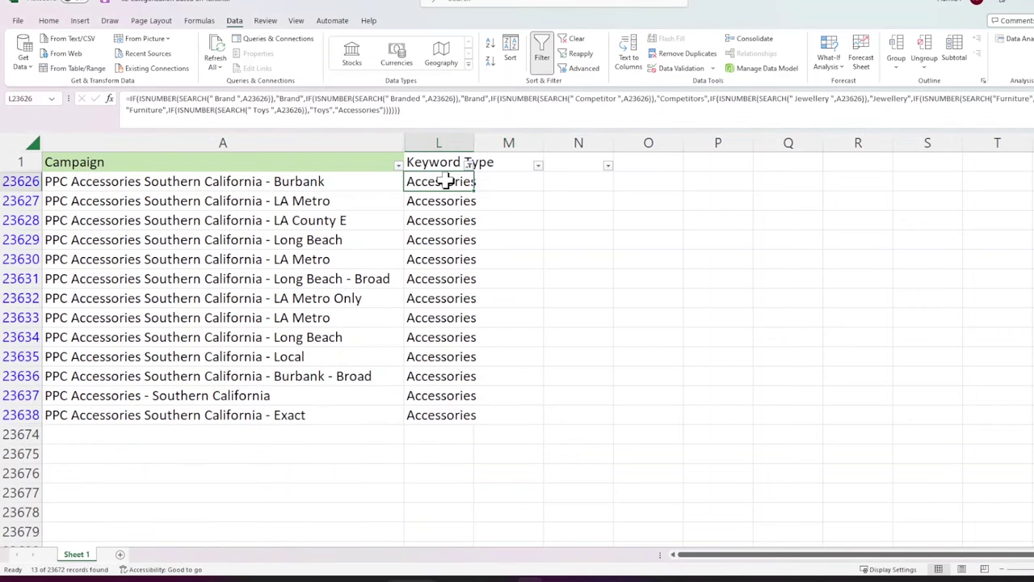
left_click_drag(104, 181, 116, 407)
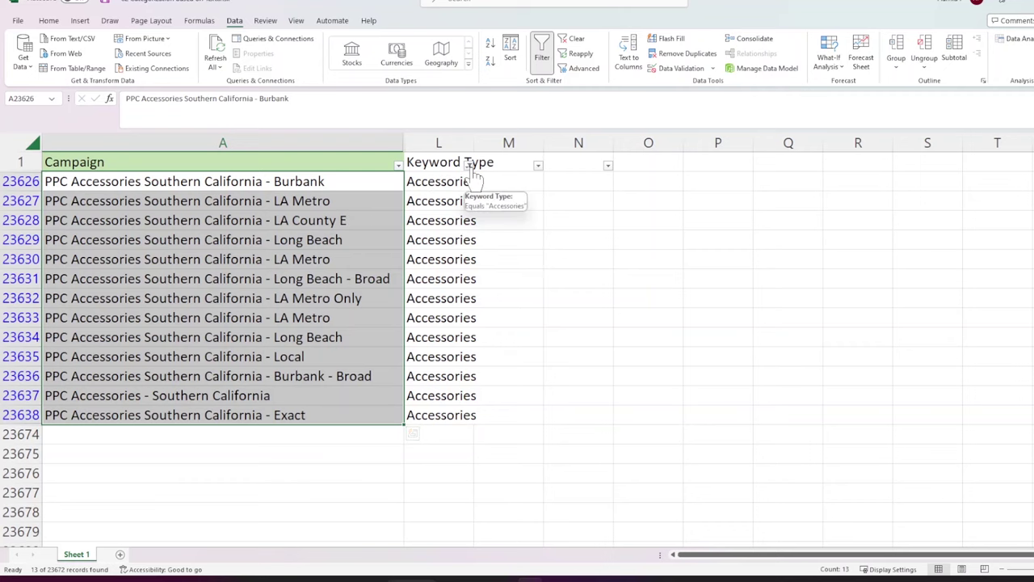
Step: Unhide the columns between Campaign (A) and Keyword Type (L)
left_click(504, 259)
left_click_drag(443, 144, 380, 139)
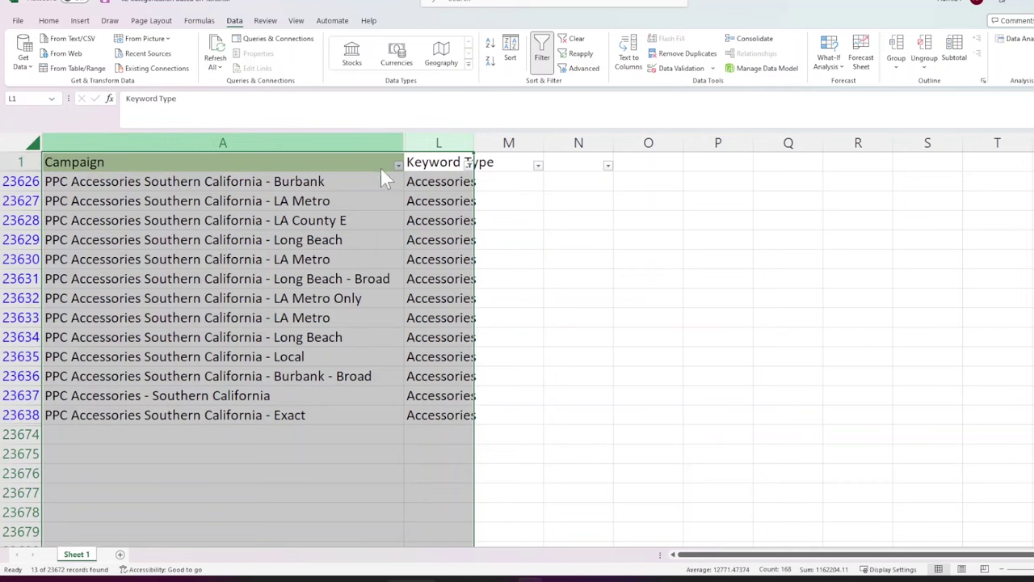
right_click(380, 148)
left_click(411, 357)
left_click(670, 278)
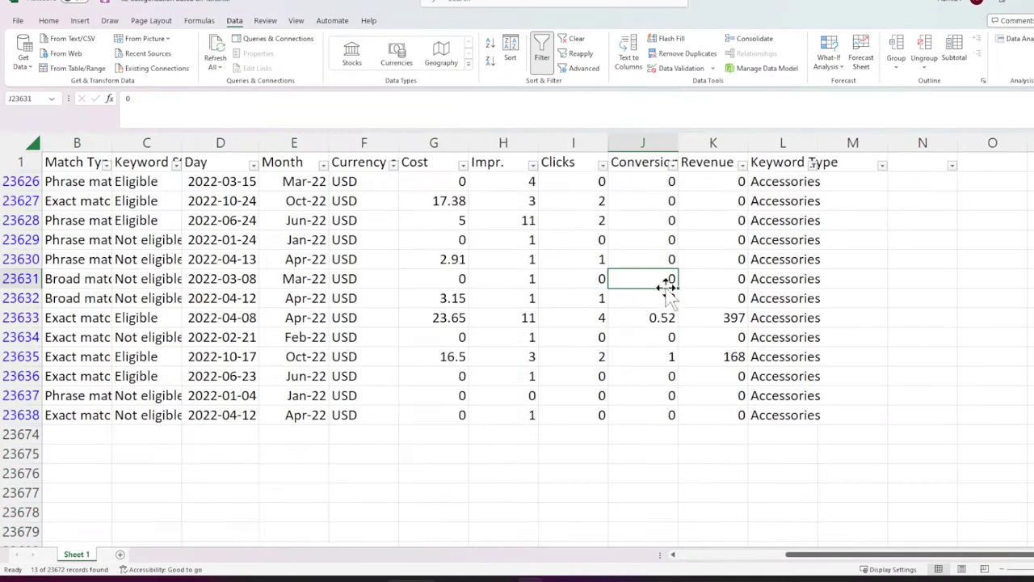
Step: Filter Keyword Type to show only Jewellery rows and inspect them
left_click(813, 165)
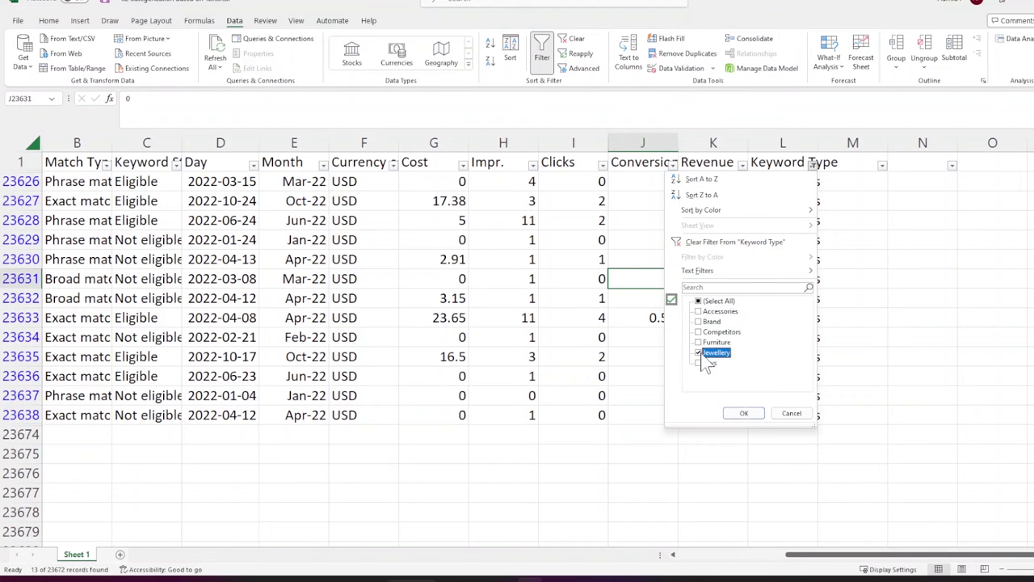
left_click(747, 413)
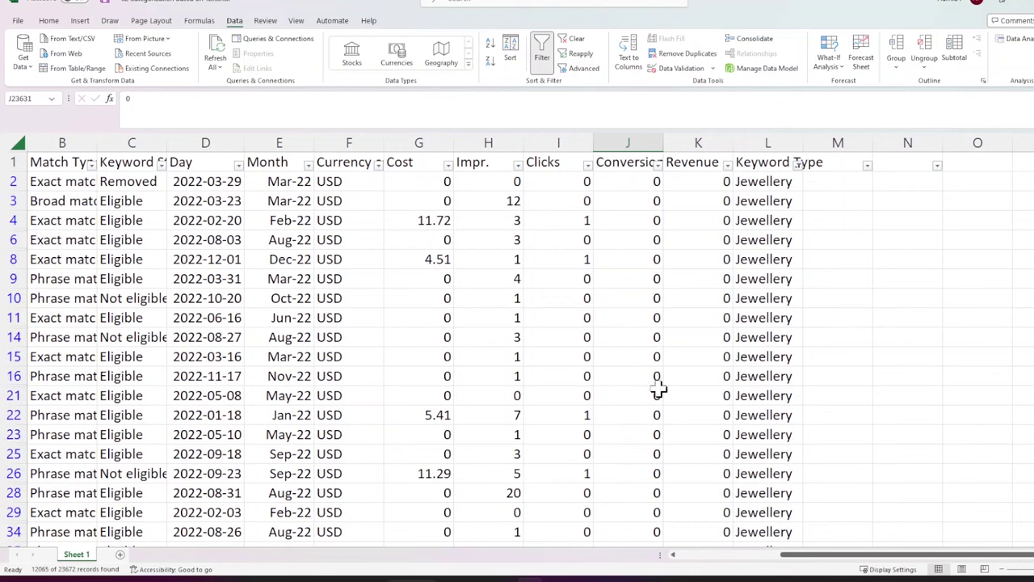
scroll(788, 549, "left", 3)
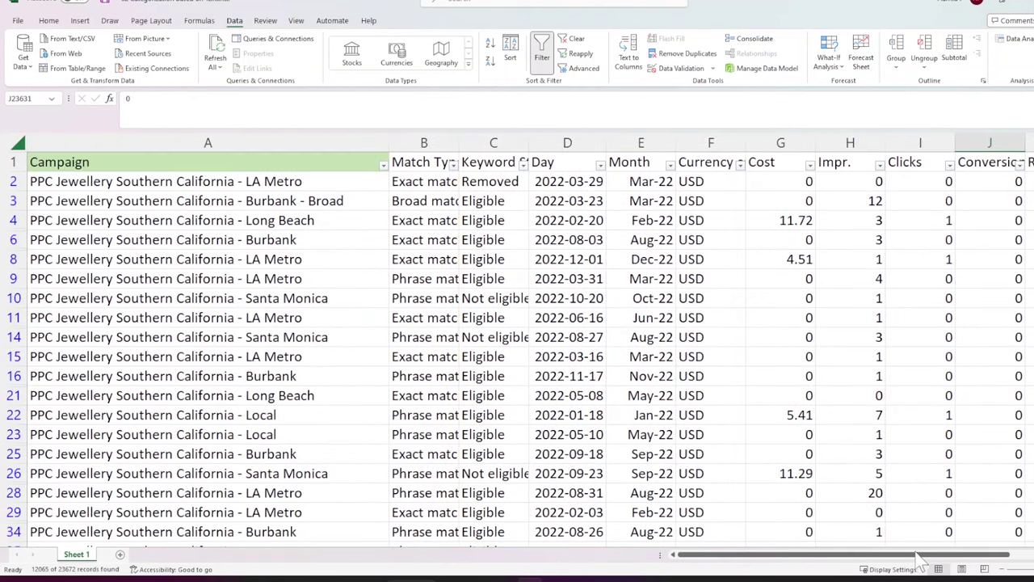
scroll(999, 571, "down", 3)
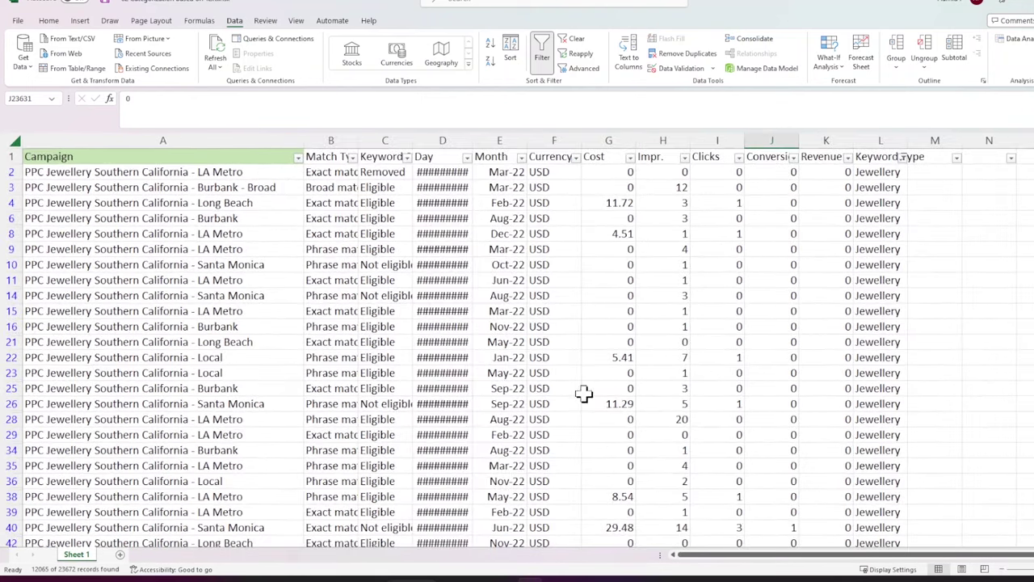
left_click(253, 175)
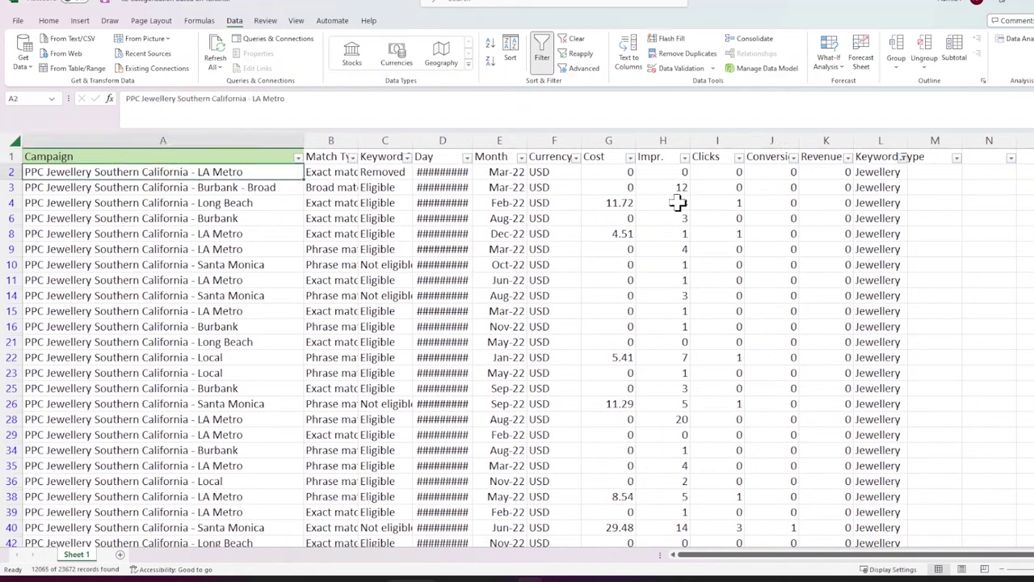
Step: Clear the Keyword Type filter by selecting all types again, then select M1
left_click(902, 158)
left_click(790, 293)
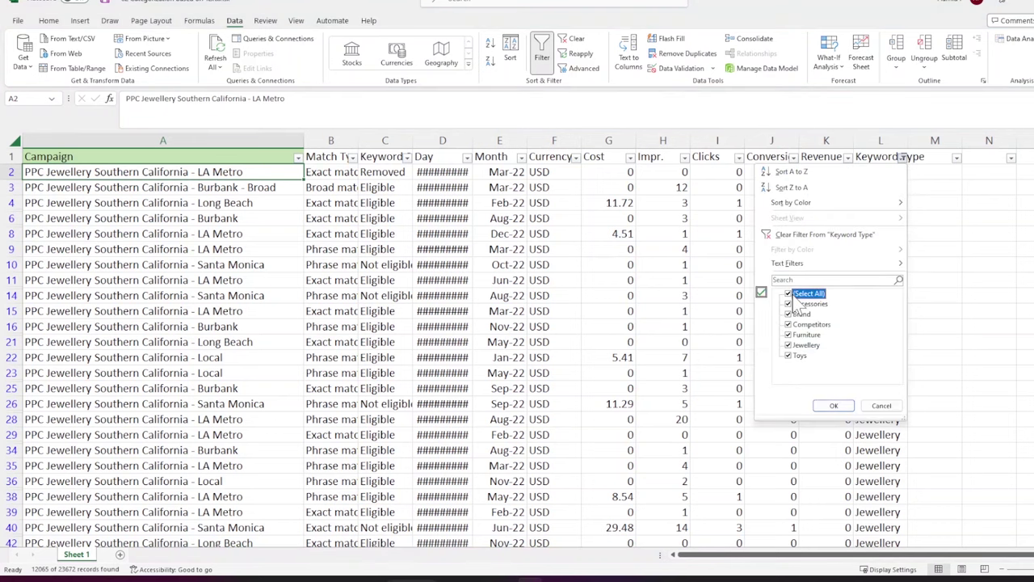
left_click(832, 406)
left_click(932, 156)
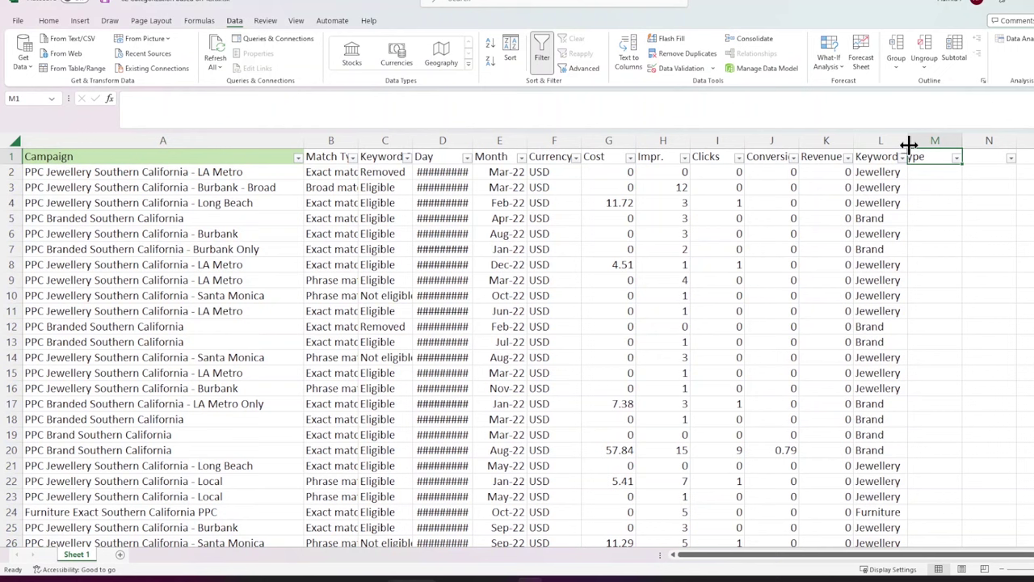
double_click(199, 171)
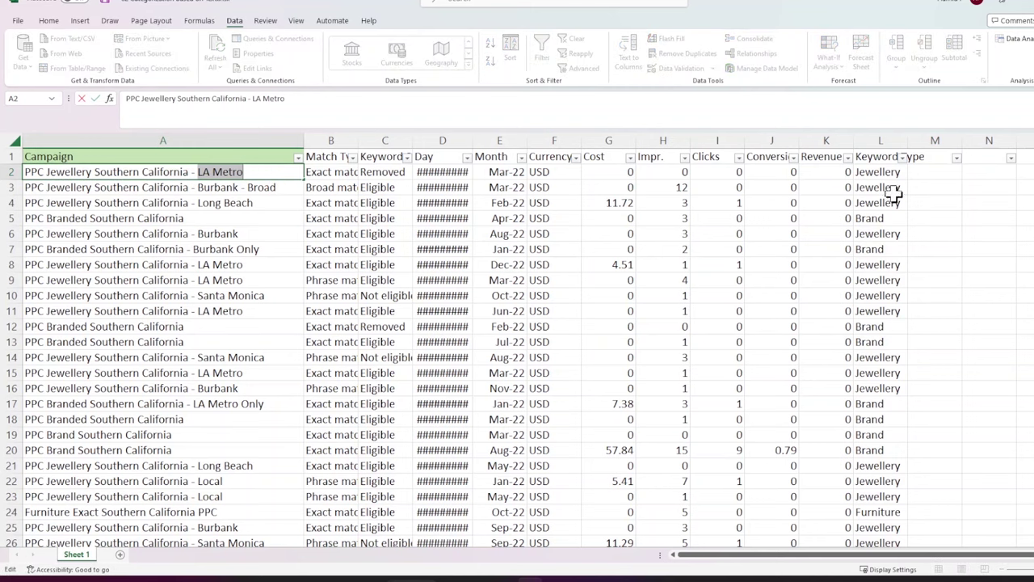
double_click(934, 159)
key("Escape")
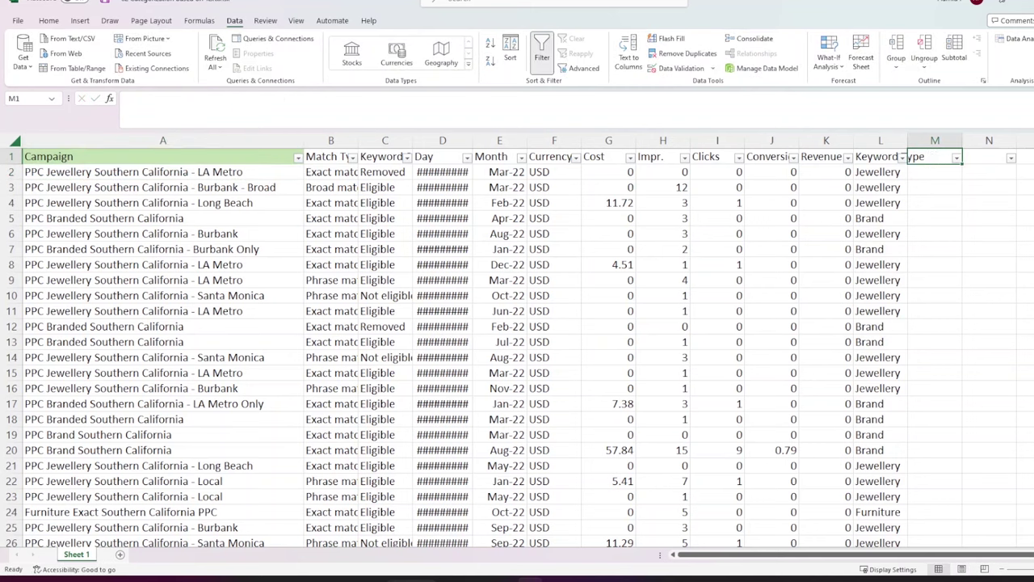
Step: Hide columns B through K
left_click(832, 141)
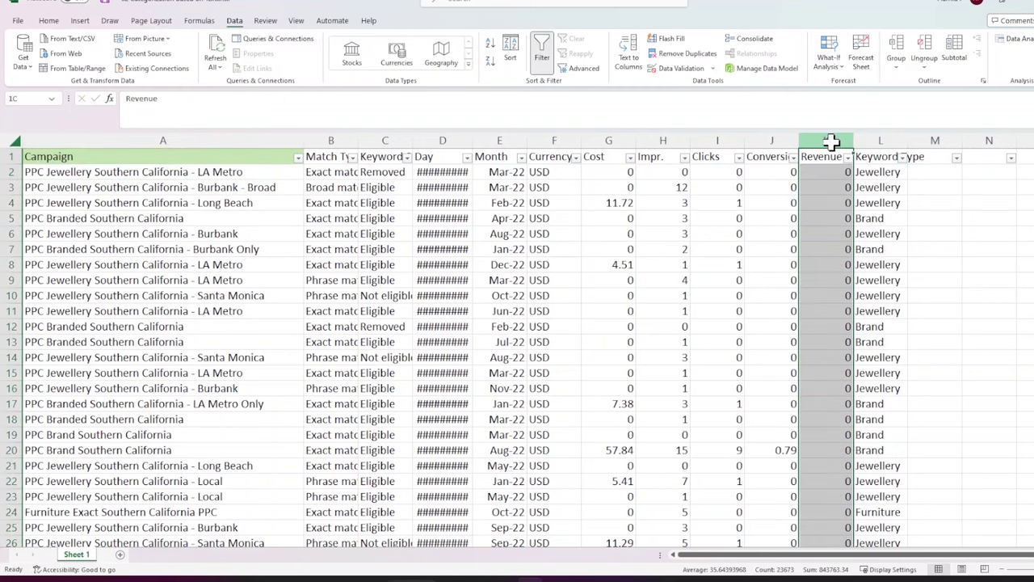
left_click_drag(832, 142, 343, 139)
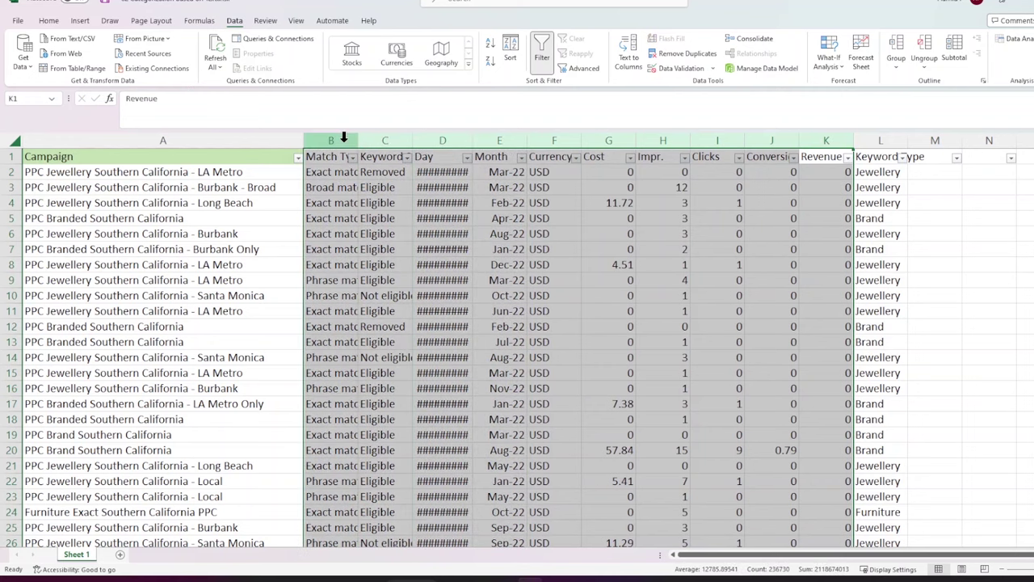
right_click(343, 141)
left_click(401, 343)
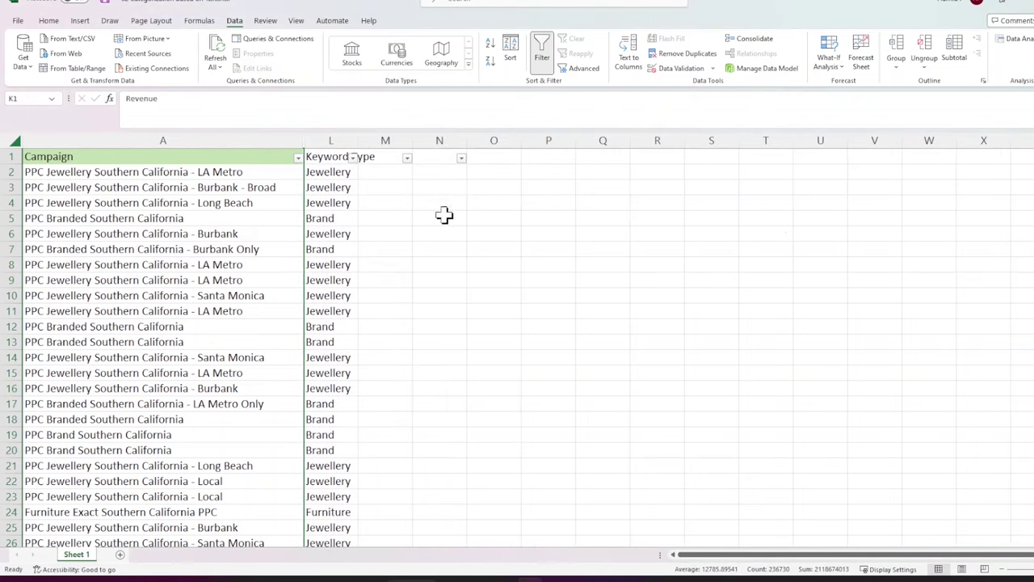
Step: Autofit column L to its Keyword Type header and enter 'Region' in M1
left_click(378, 156)
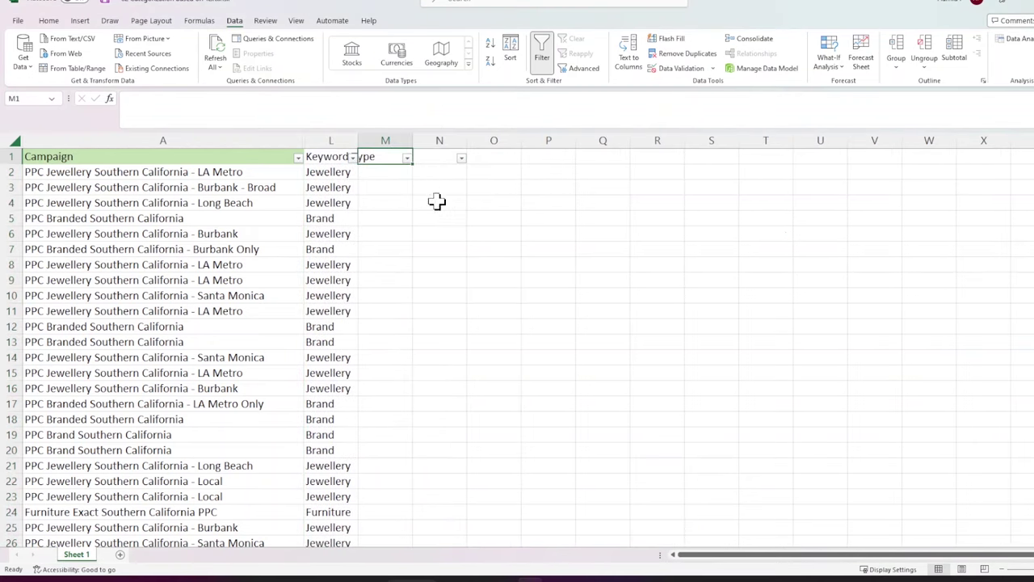
double_click(353, 139)
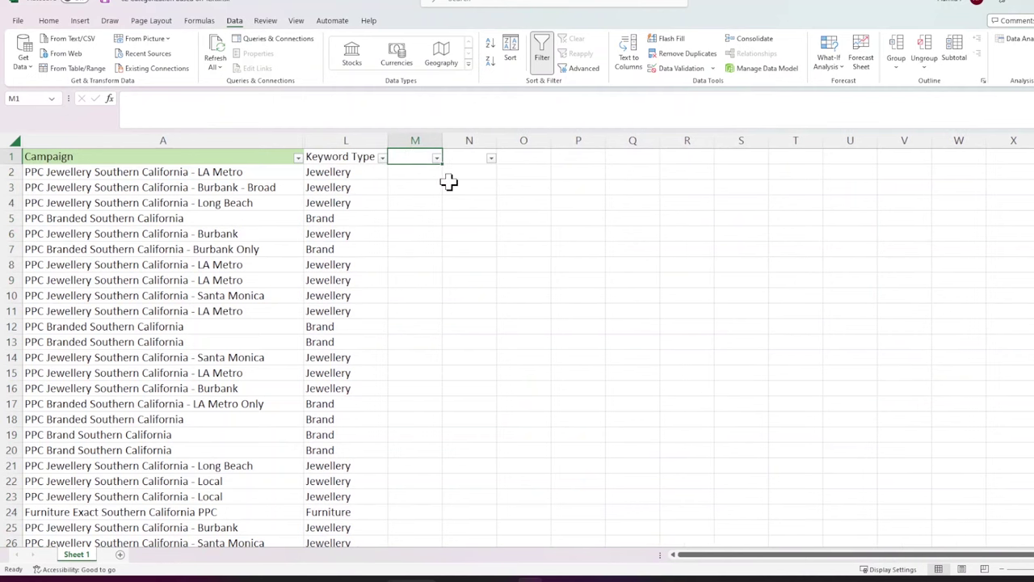
type("Region")
key("Return")
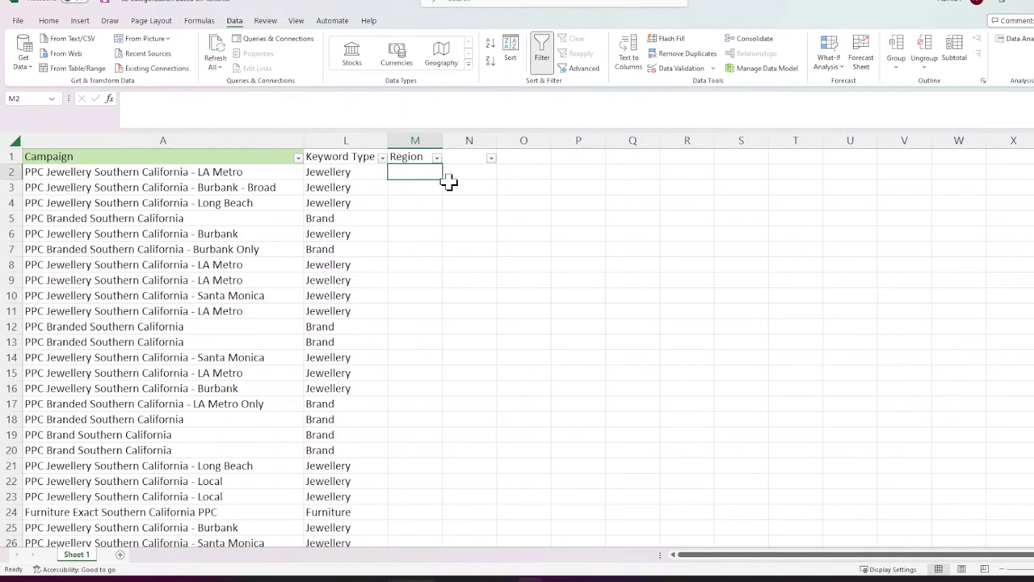
Step: Start M2's formula with =IF(ISNUMBER(SEARCH("LA Metro", A2))
type("IF(")
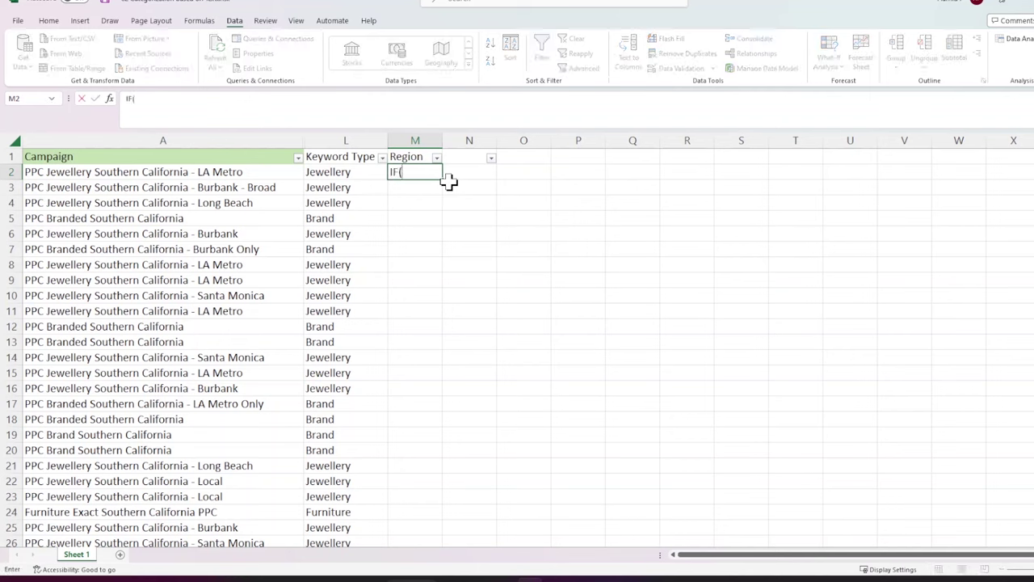
type("ISNUMBER(SEARCH")
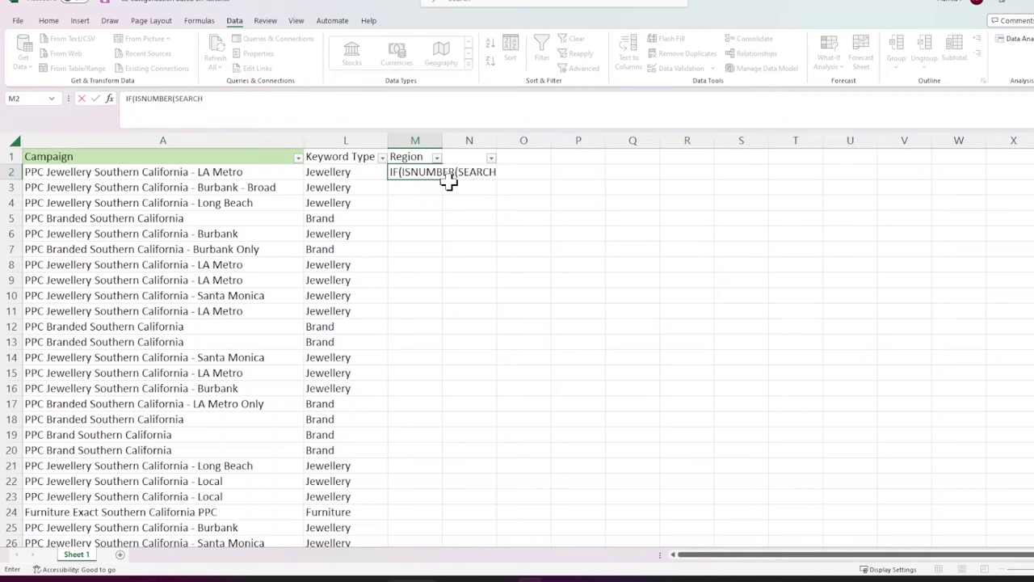
type("(\"LA Metro\",")
type("A2")
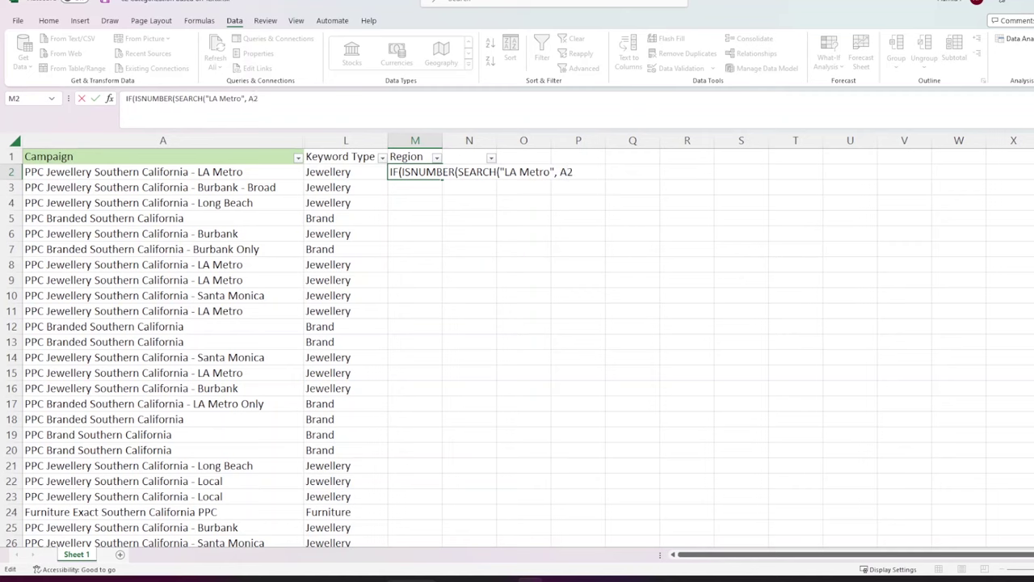
type(")")
key("Home")
type("=")
key("End")
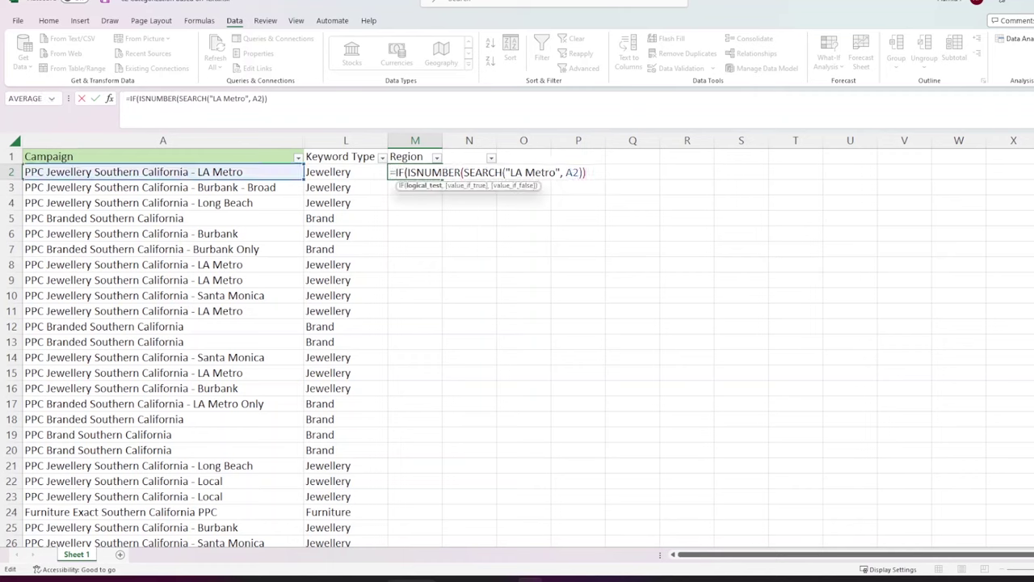
key("Home")
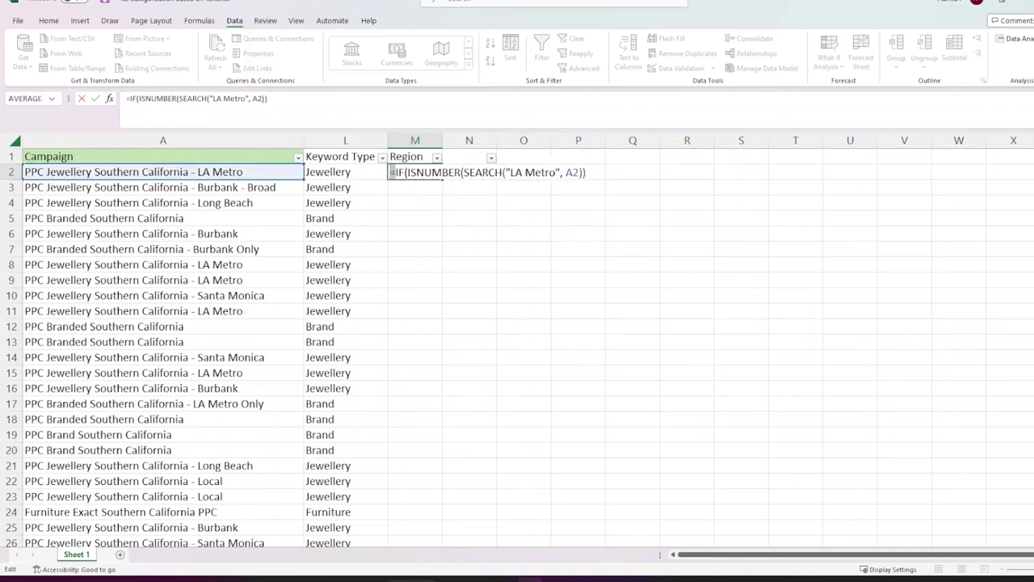
key("End")
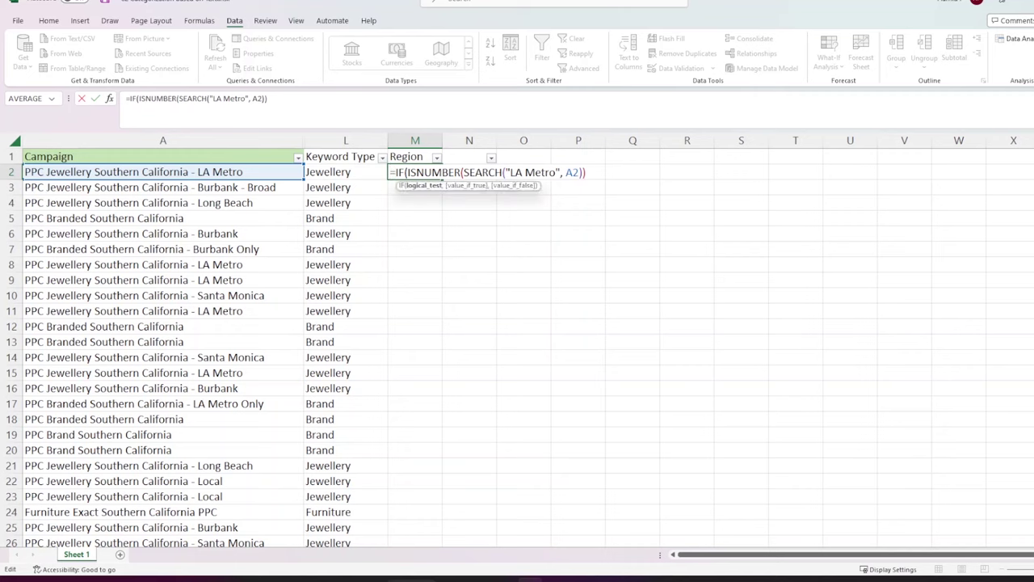
left_click_drag(510, 172, 555, 172)
left_click(556, 172)
Step: Add "LA Metro" as the result and a nested IF searching "LA Country" that returns "LA County"
key("alt+Return")
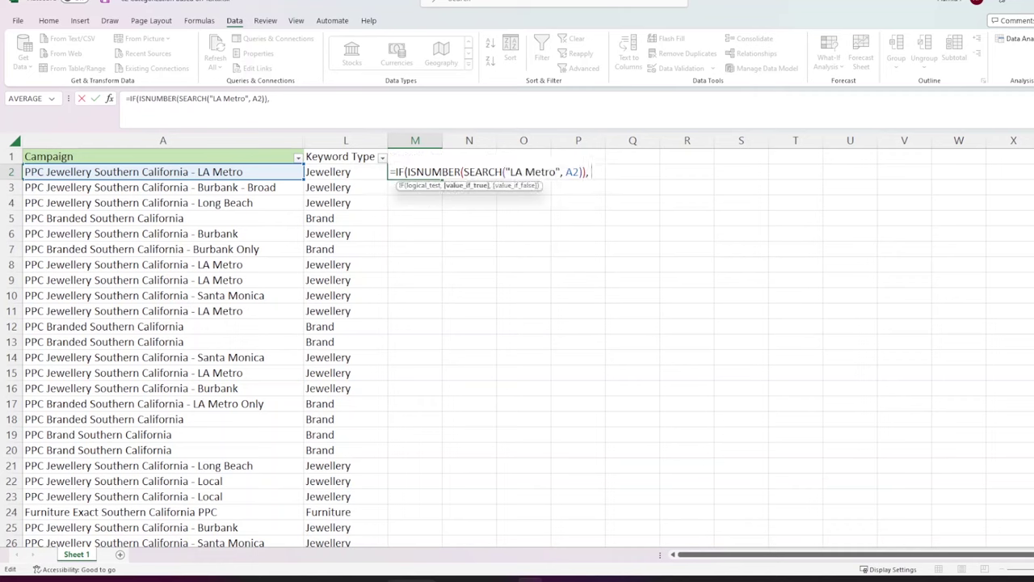
type("\"LA Metro\",")
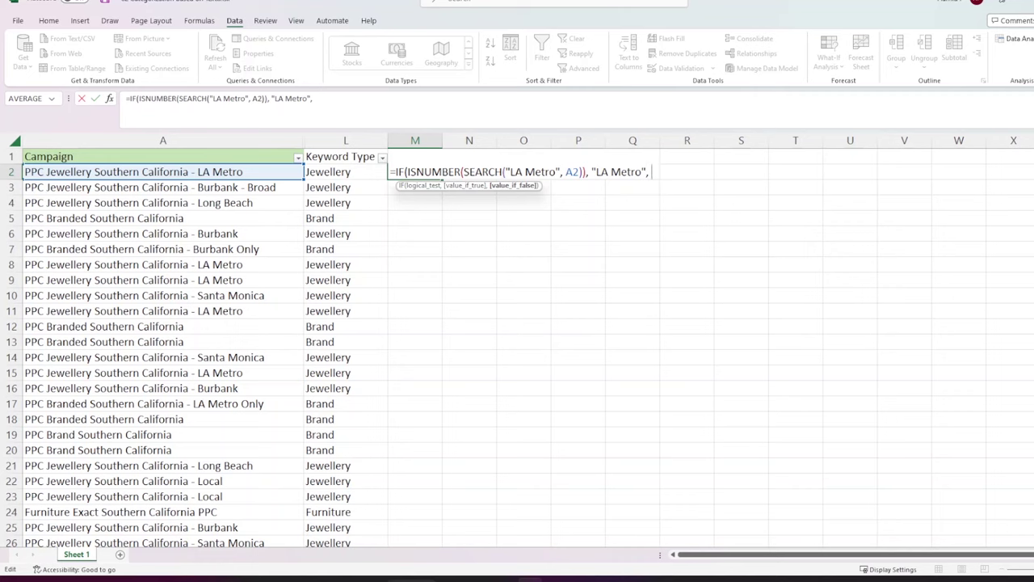
type(" IF")
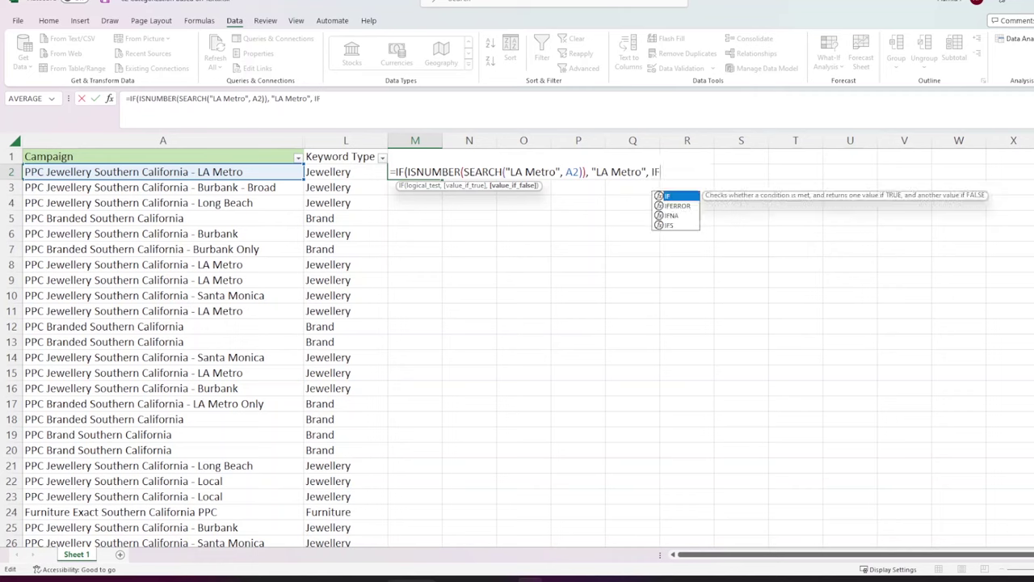
type("(ISNUMBE")
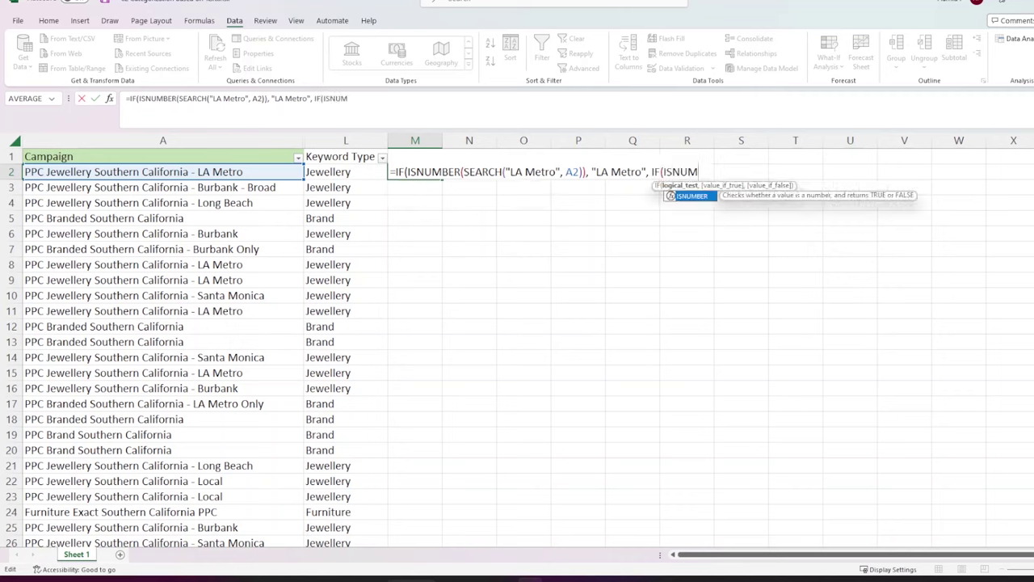
type("R(SEA")
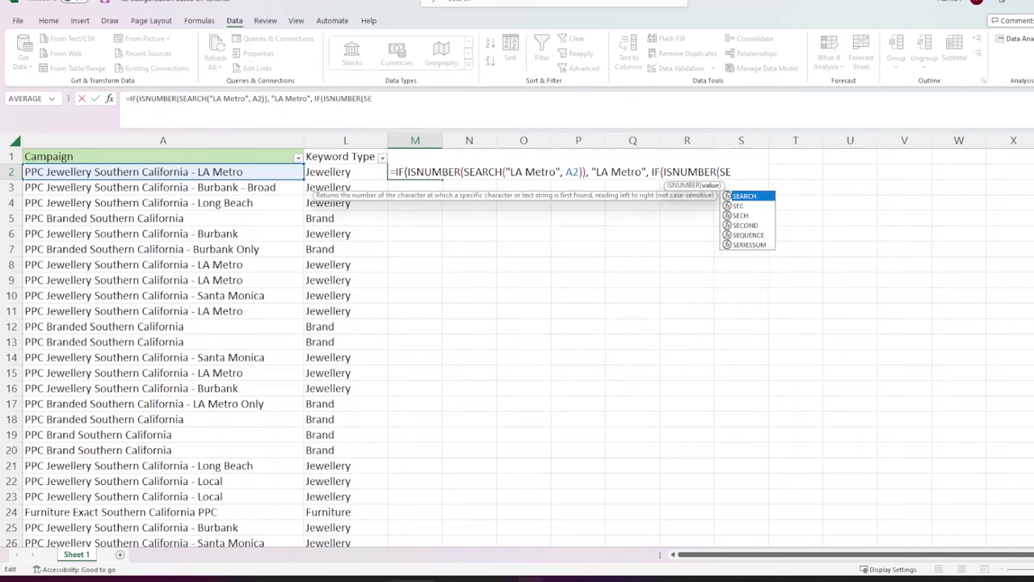
type("RCH(")
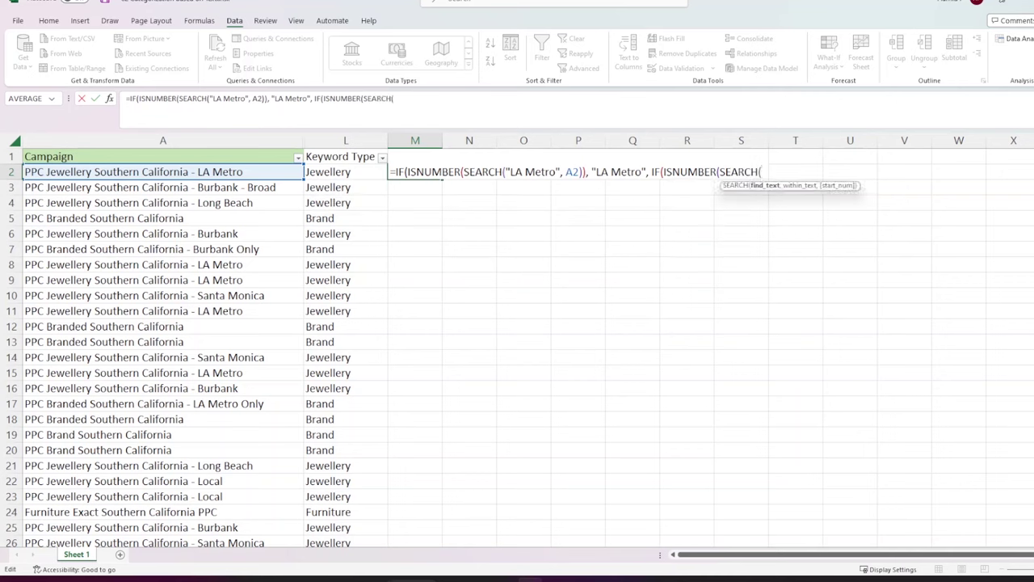
type("\"")
type(":A")
key("BackSpace")
key("BackSpace")
type("LA Country")
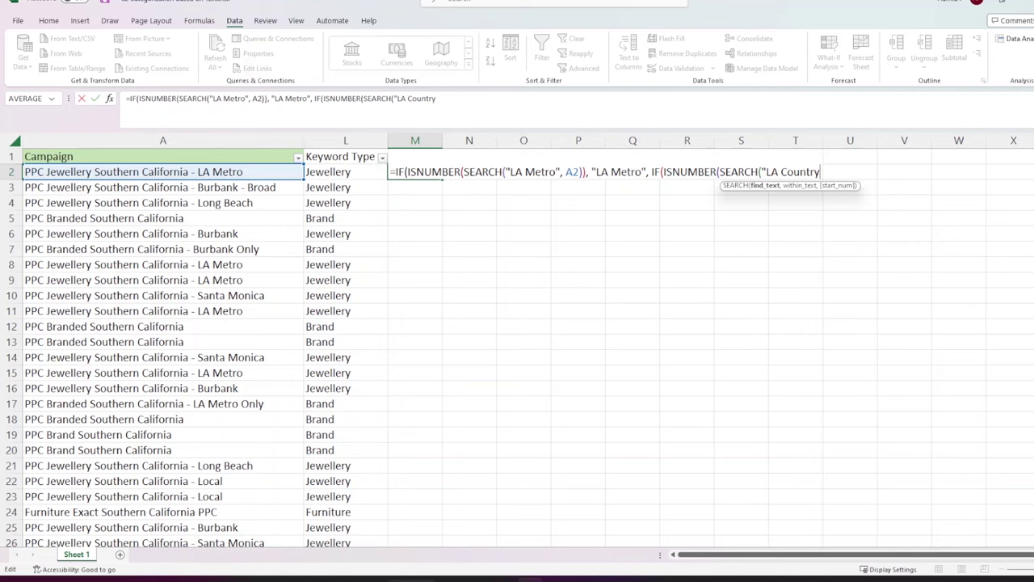
type(" E\"")
key("BackSpace")
key("BackSpace")
key("BackSpace")
type("\", A2")
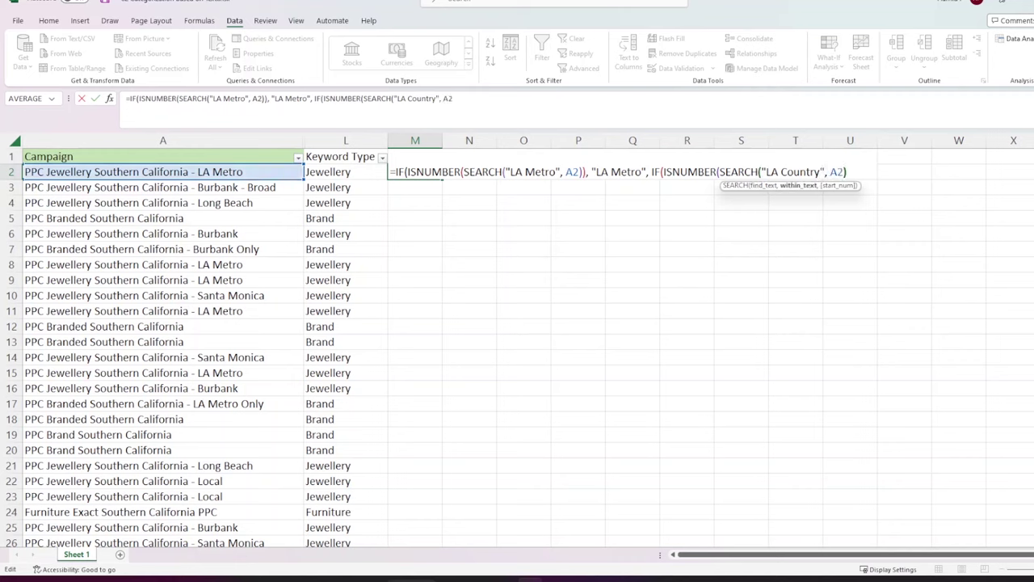
type("), \"")
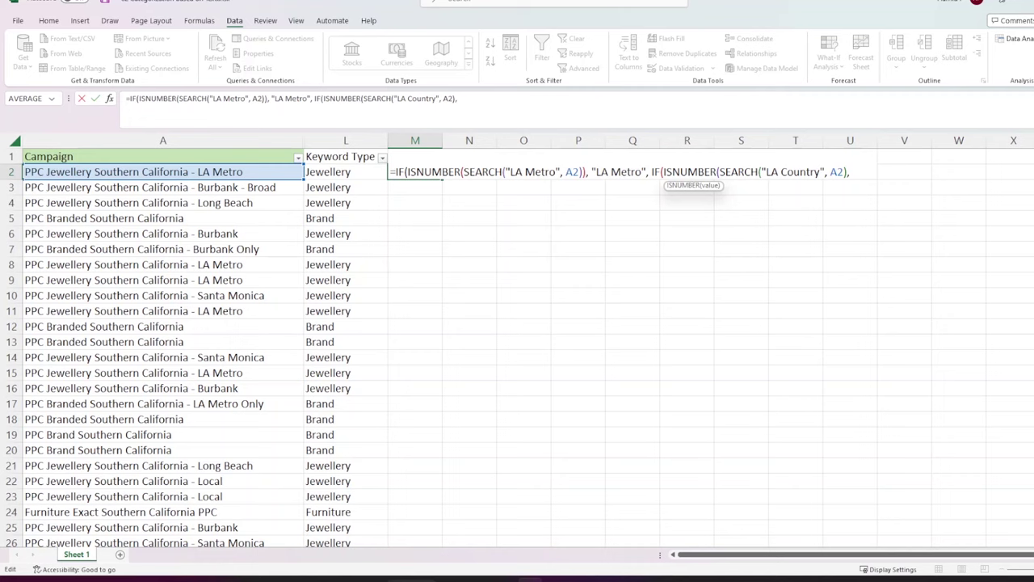
type("LA County)")
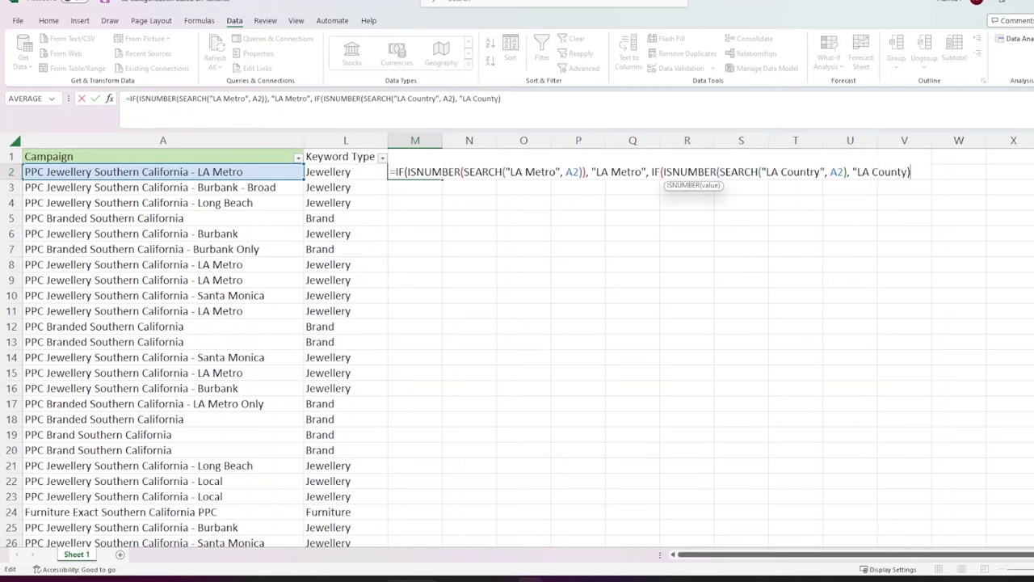
key("BackSpace")
type("\",")
Step: Duplicate the nested LA County IF clause at the formula's end and add missing closing parentheses
left_click_drag(651, 171, 907, 172)
key("ctrl+c")
key("End")
key("ctrl+v")
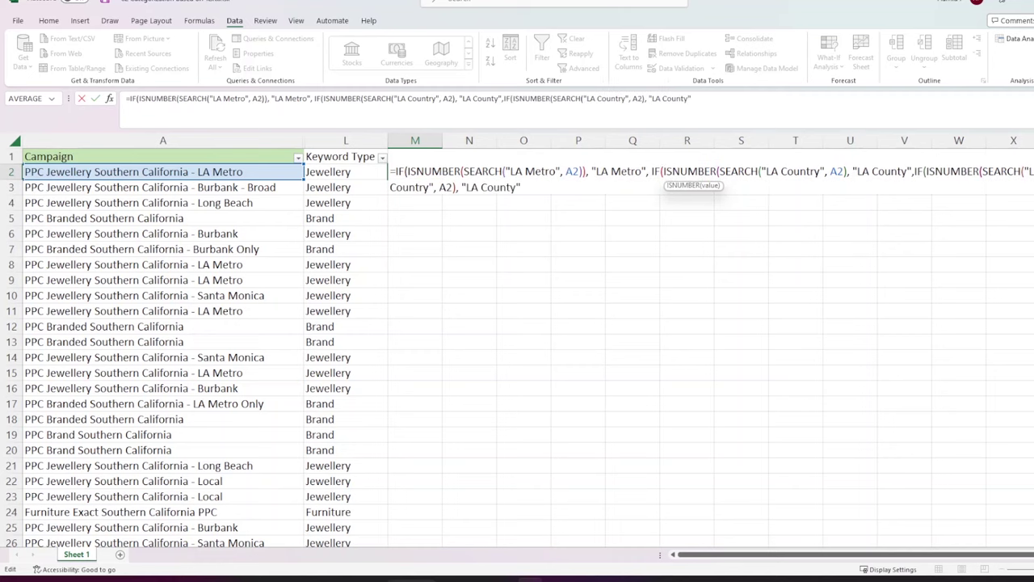
mouse_move(1024, 171)
left_mouse_down()
mouse_move(390, 187)
mouse_move(1029, 171)
left_mouse_up()
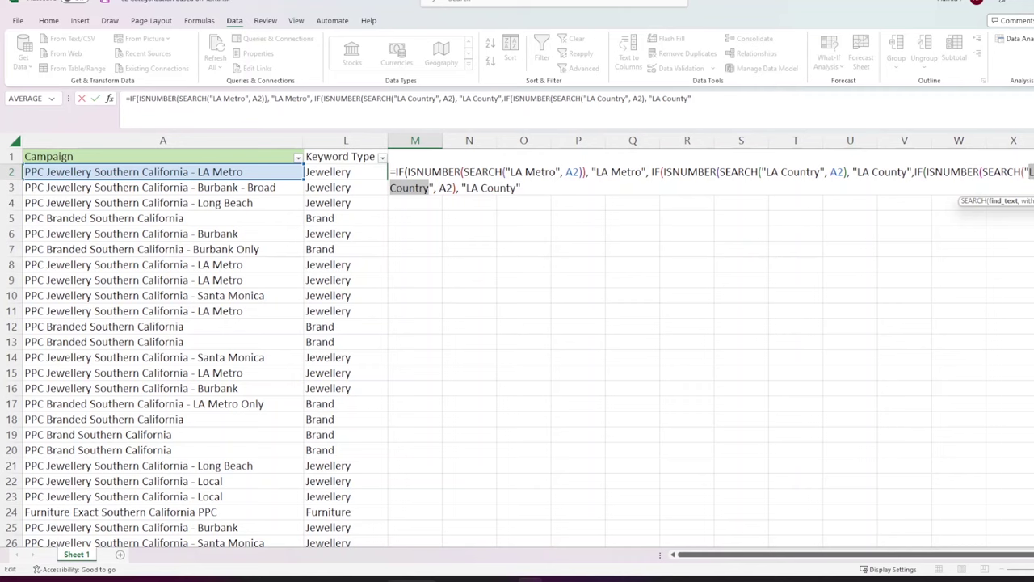
left_click(846, 171)
left_click(848, 172)
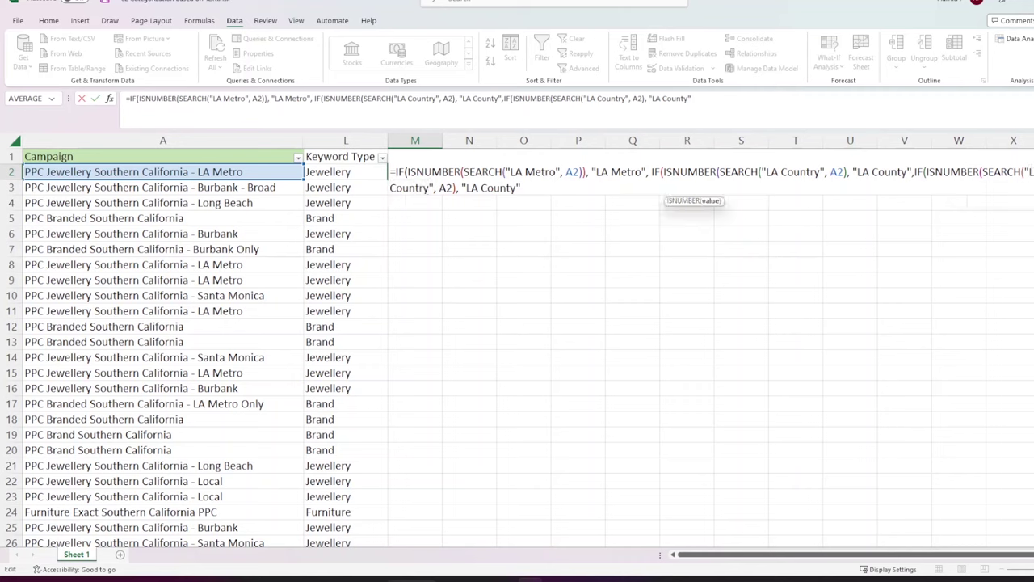
type(")")
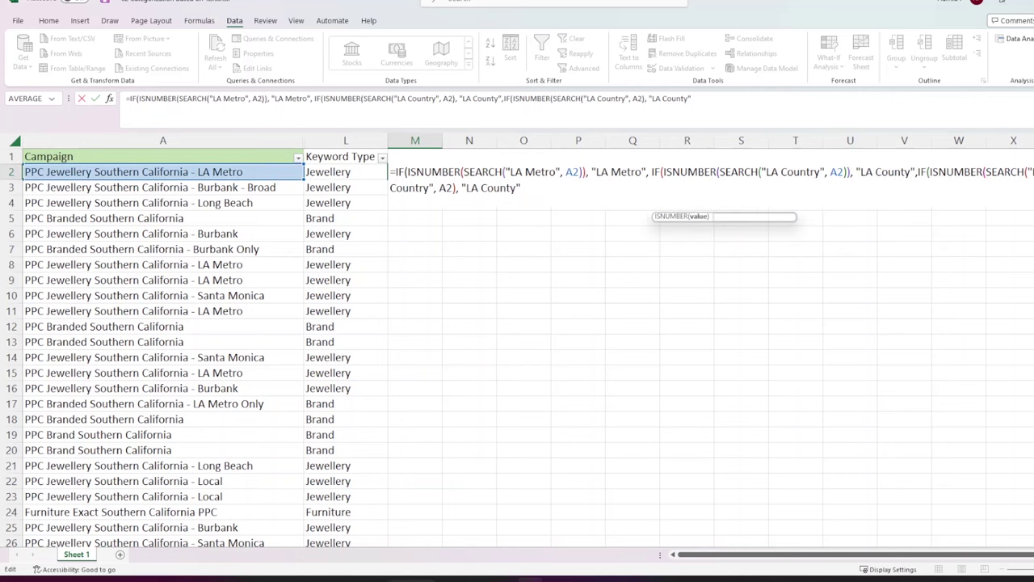
left_click(454, 188)
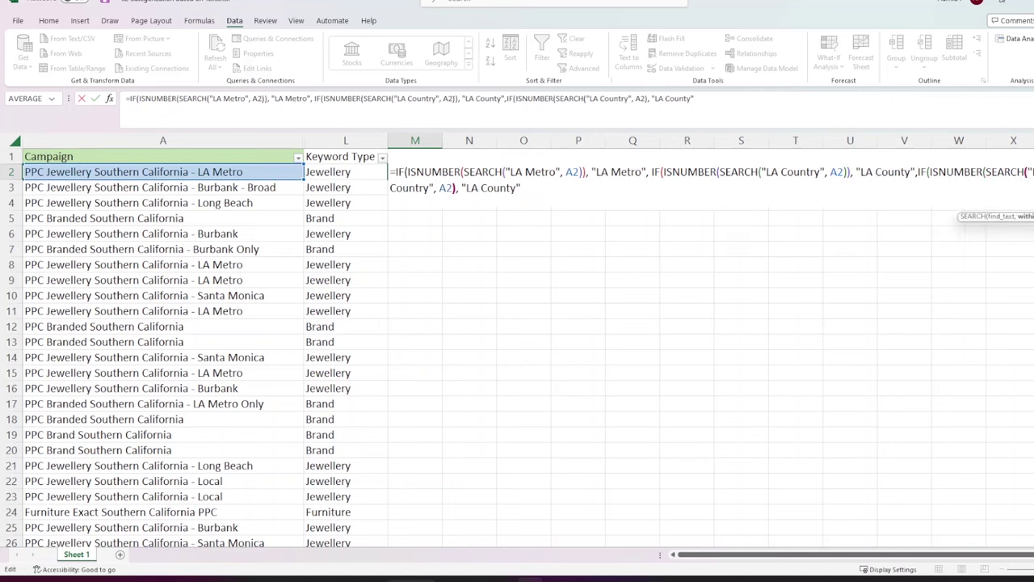
type(")")
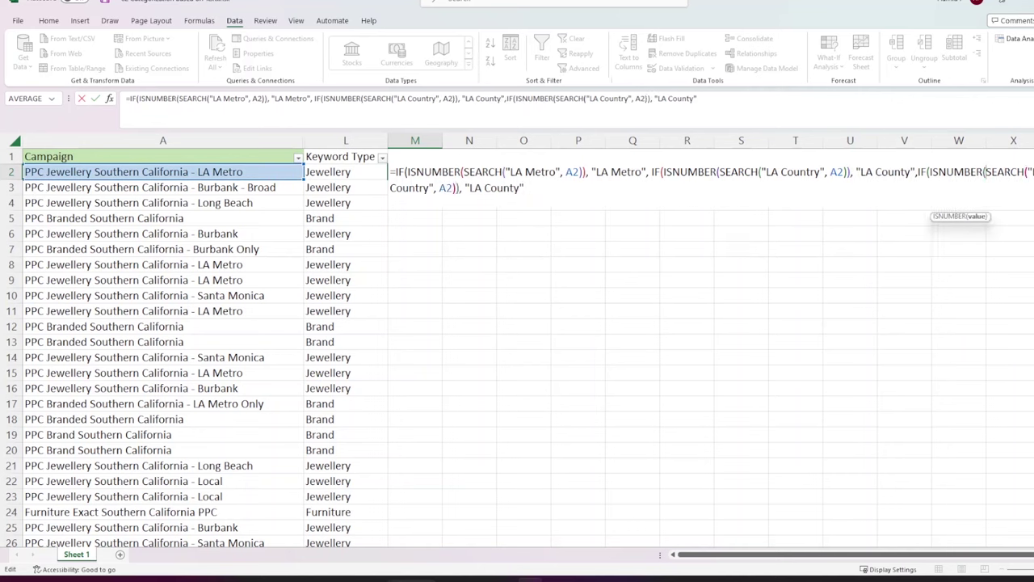
Step: Change the pasted clause's search text and result to Burbank
left_click_drag(390, 187, 430, 187)
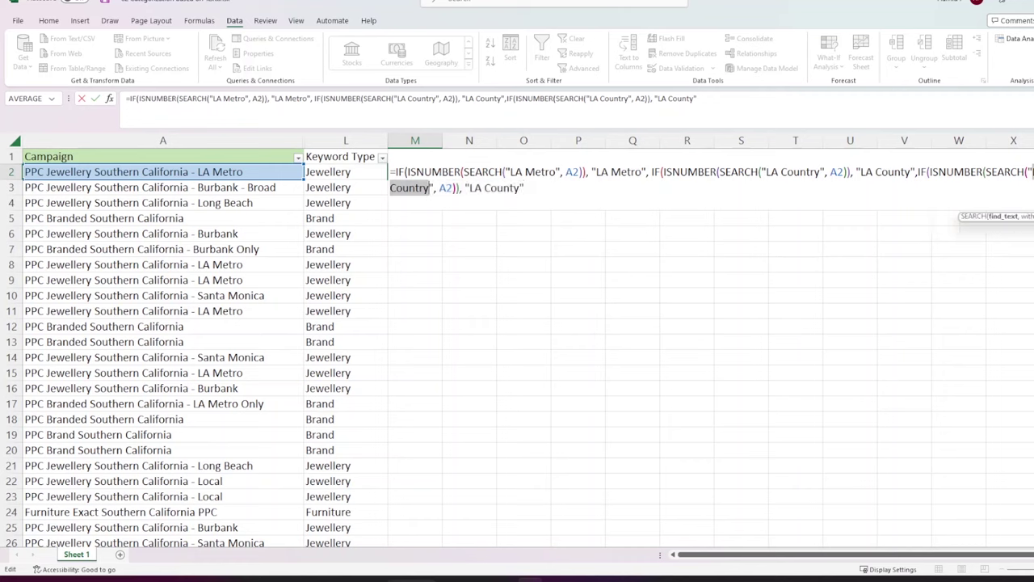
type("Burbank")
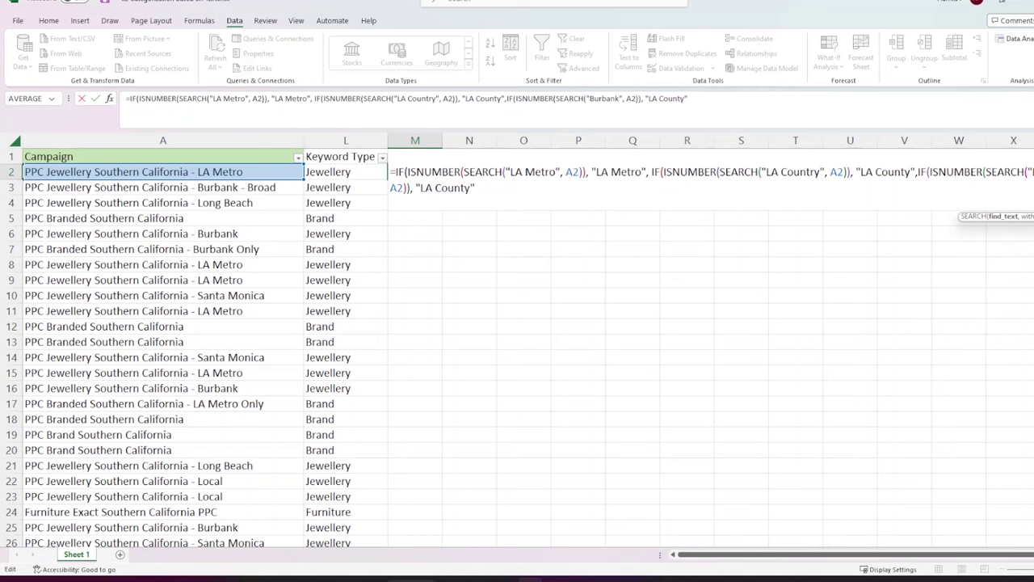
left_click(1031, 171)
left_click_drag(420, 188, 917, 171)
type("Burbank")
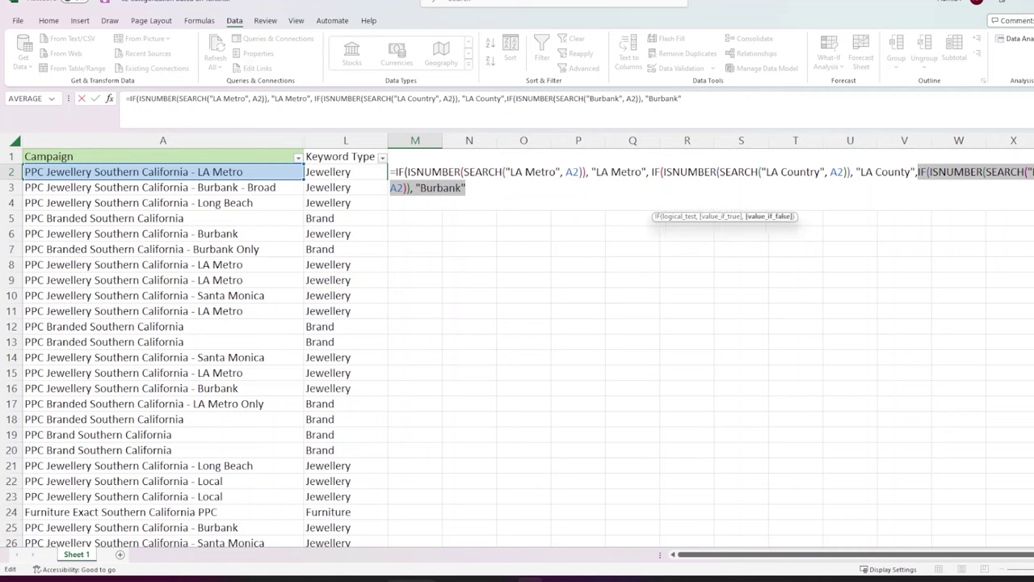
Step: Add a branch that searches for "Long Beach" and returns "Long Beach"
left_click(467, 187)
type(",")
key("ctrl+v")
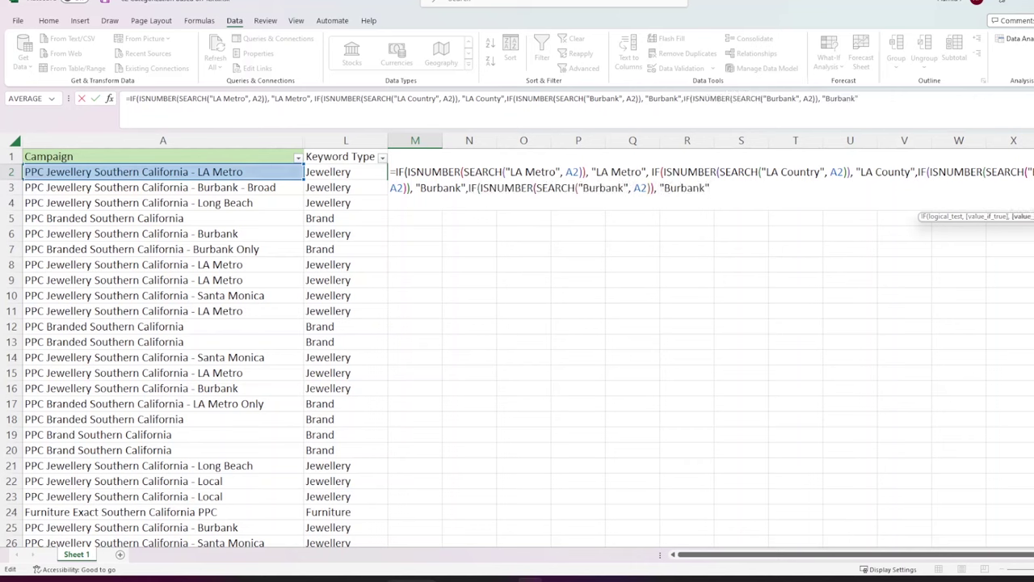
left_click_drag(583, 188, 624, 187)
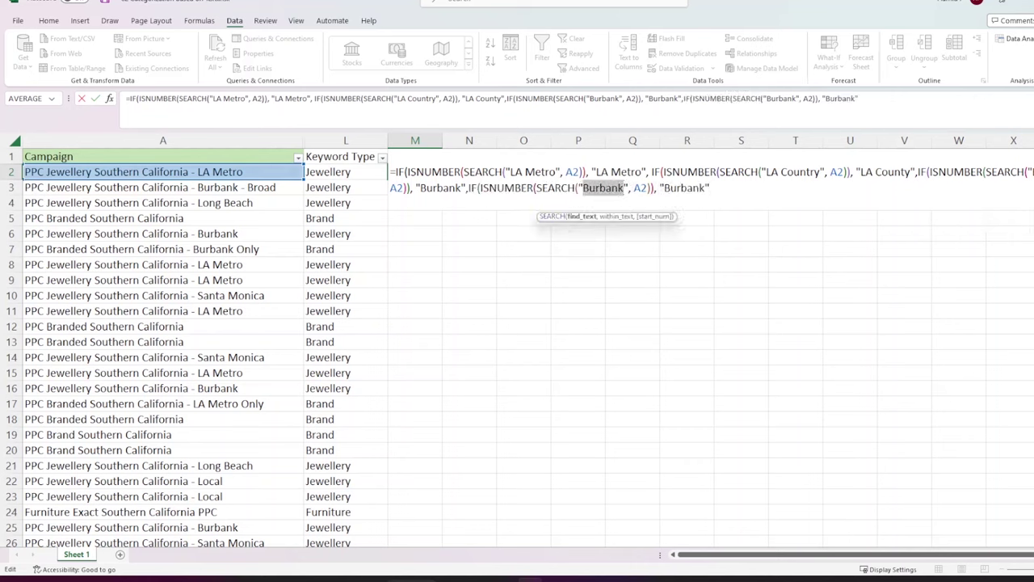
type("Long Beach")
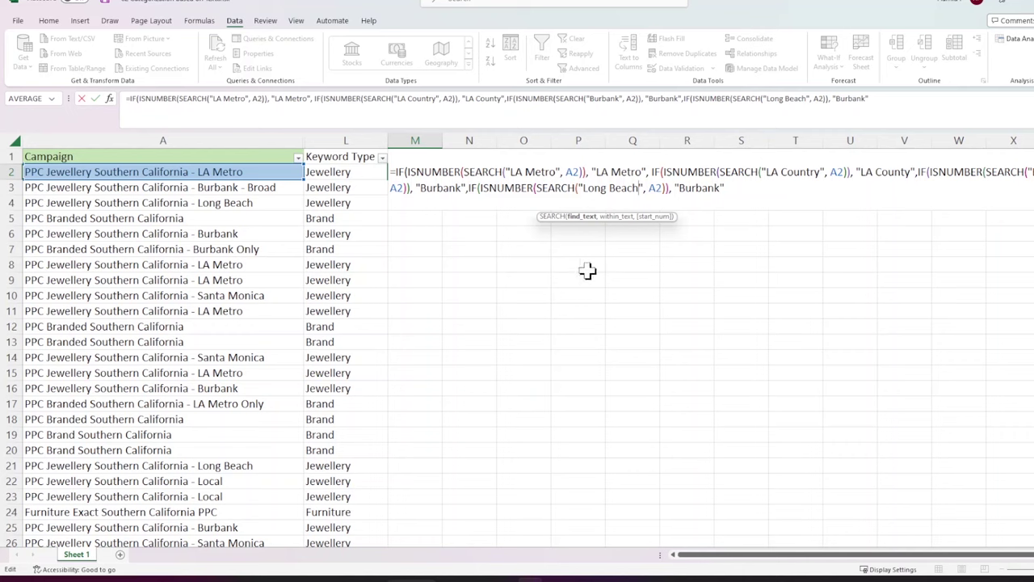
left_click_drag(678, 188, 720, 187)
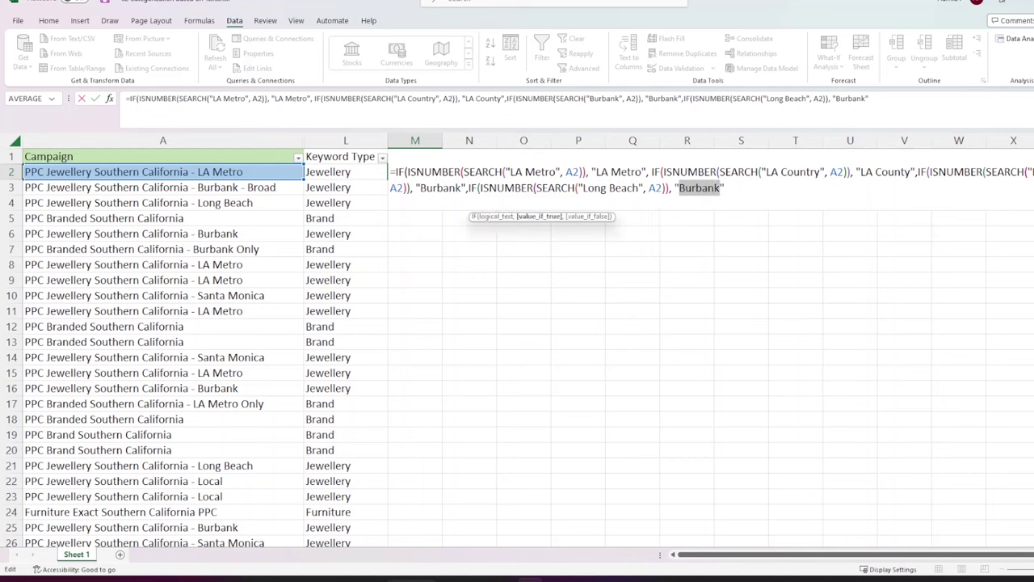
type("Long Beach\"")
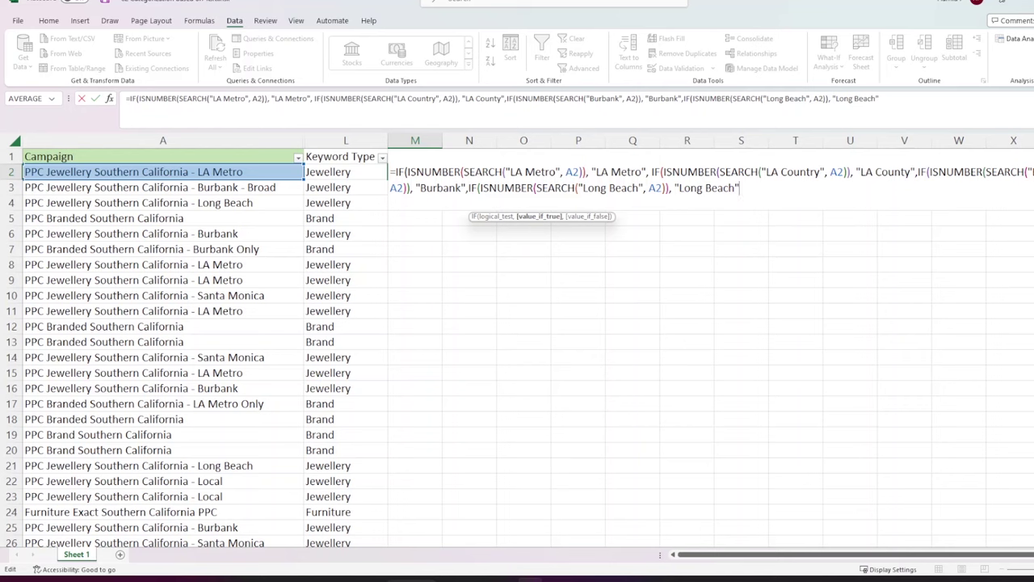
type(",")
Step: Add a branch searching for "Santa Monica", replacing its Burbank result with "Santa Monica"
key("ctrl+v")
mouse_move(854, 187)
left_mouse_down()
mouse_move(899, 187)
mouse_move(858, 188)
left_mouse_up()
left_click(889, 187)
left_click(899, 188)
type("Santa M")
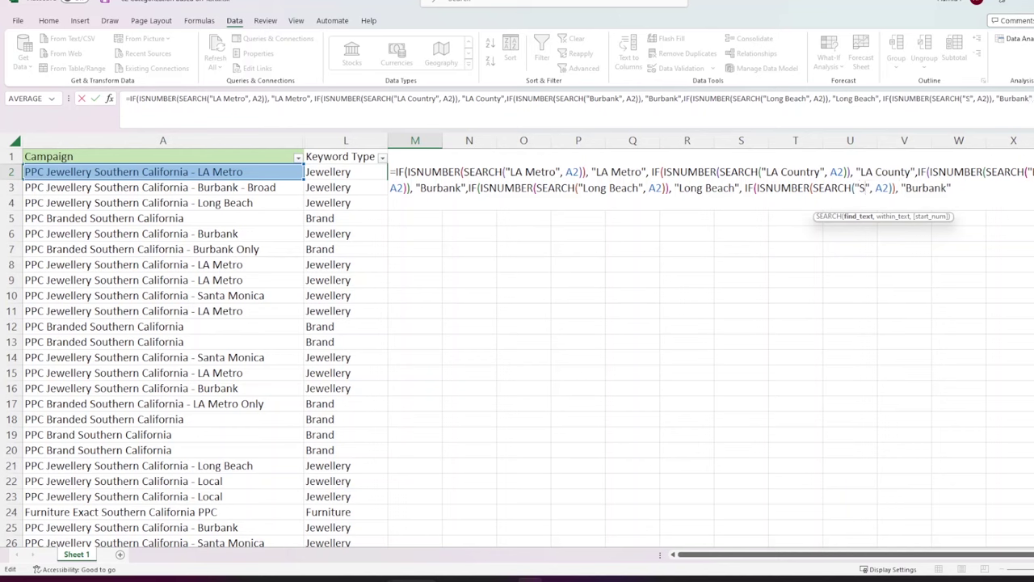
type("onica")
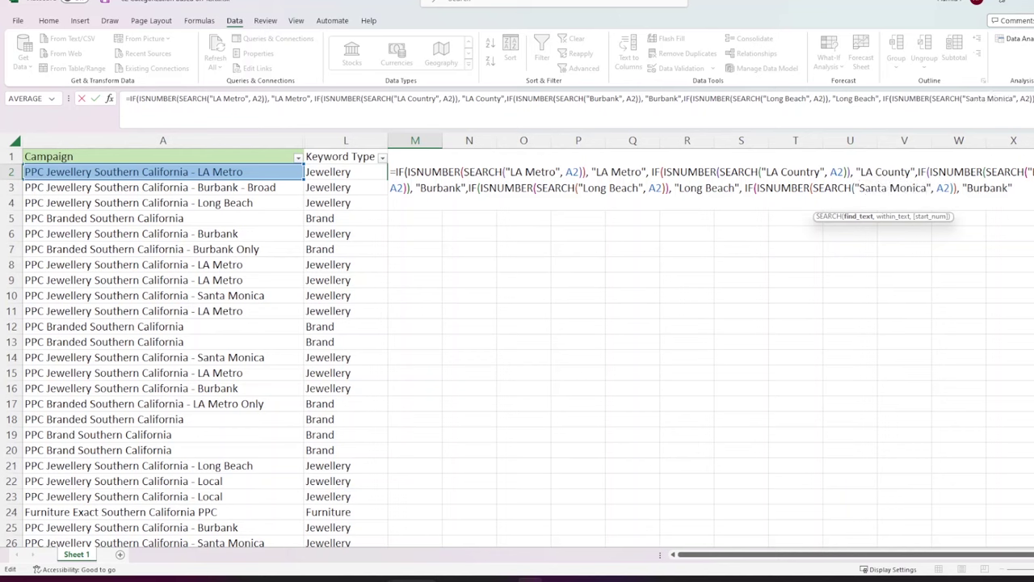
left_click_drag(1013, 187, 962, 187)
left_click(1012, 187)
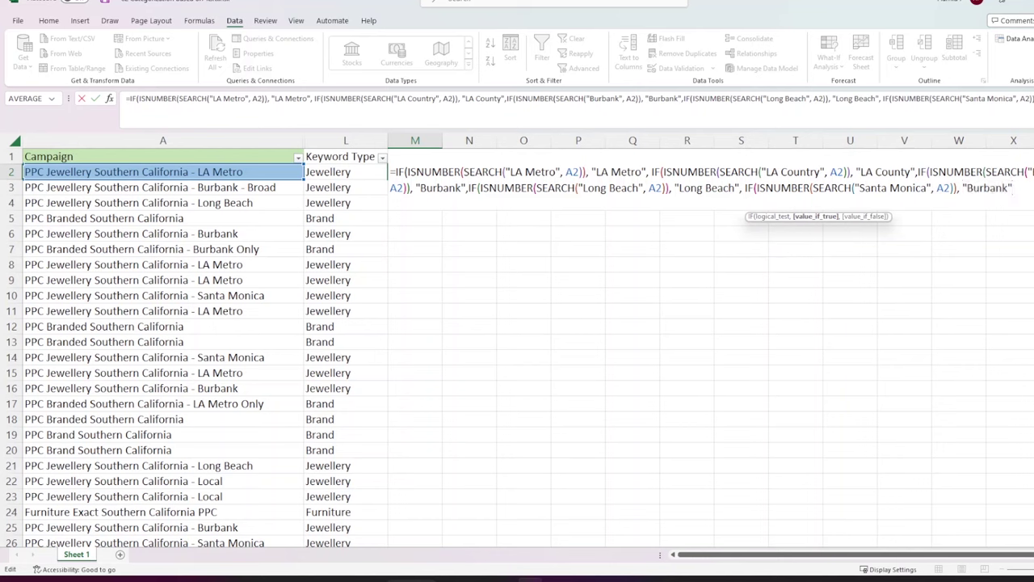
key("BackSpace")
key("BackSpace")
key("BackSpace")
key("BackSpace")
key("BackSpace")
key("BackSpace")
key("BackSpace")
type("Santa Monica\",")
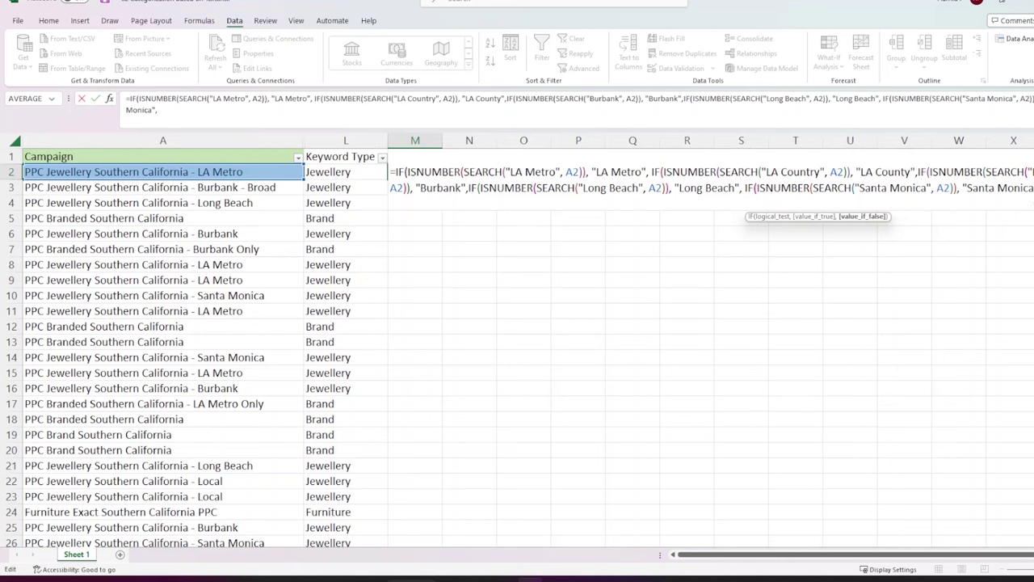
Step: Check the LA Metro, LA Country, Long Beach and Santa Monica search terms in the M2 formula
left_click_drag(508, 172, 551, 172)
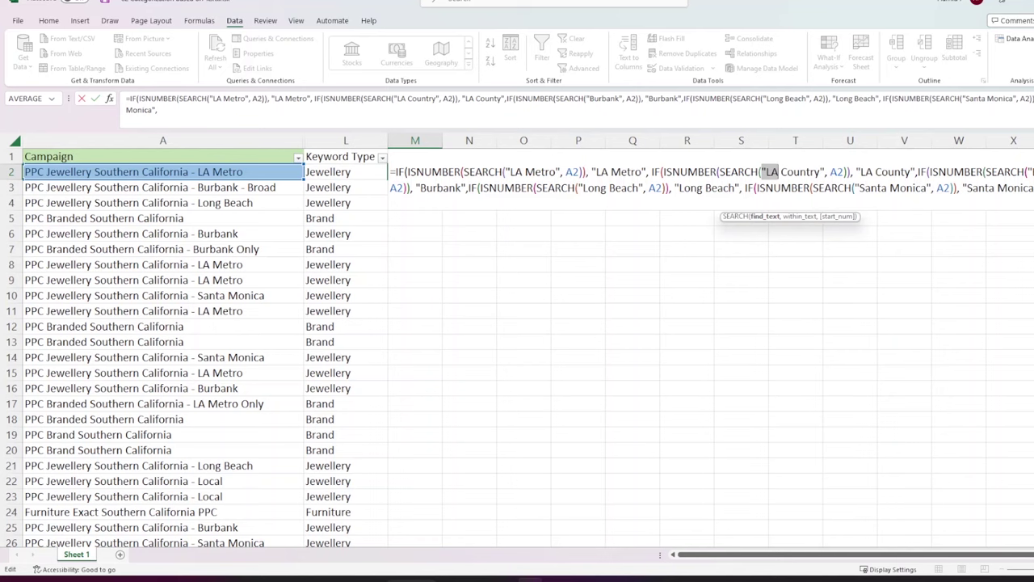
double_click(801, 171)
left_click(1029, 171)
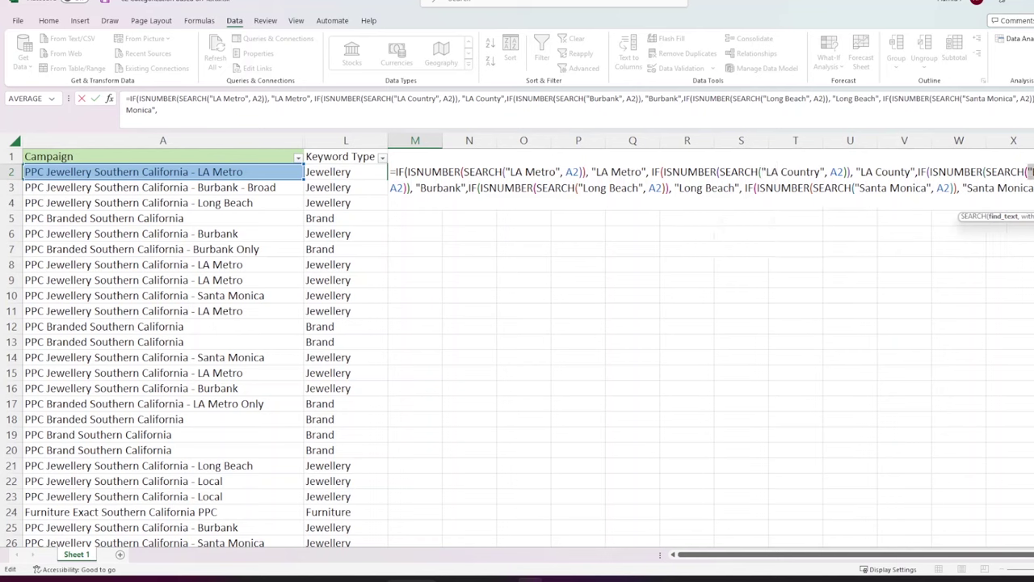
double_click(624, 188)
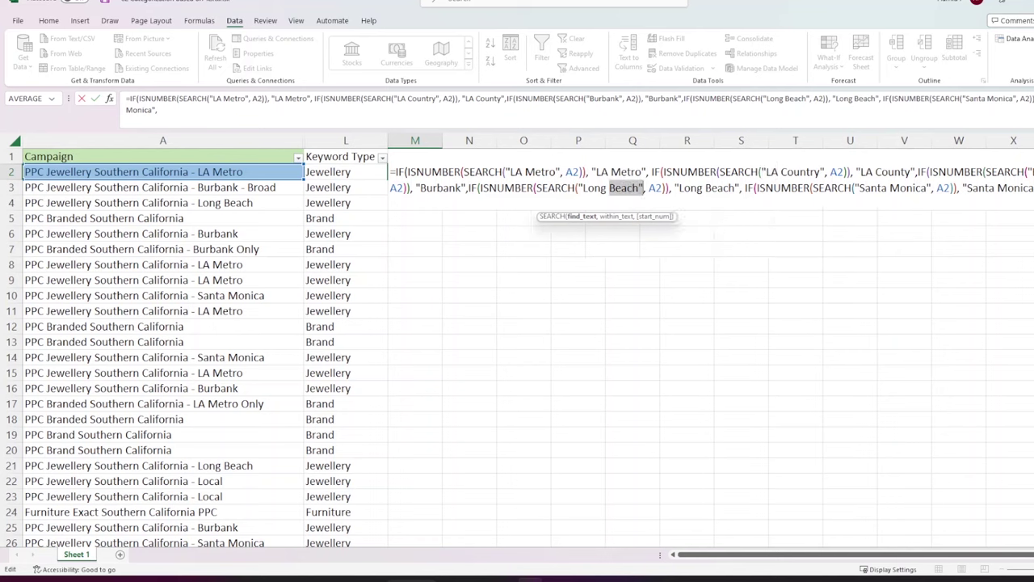
left_click(860, 187)
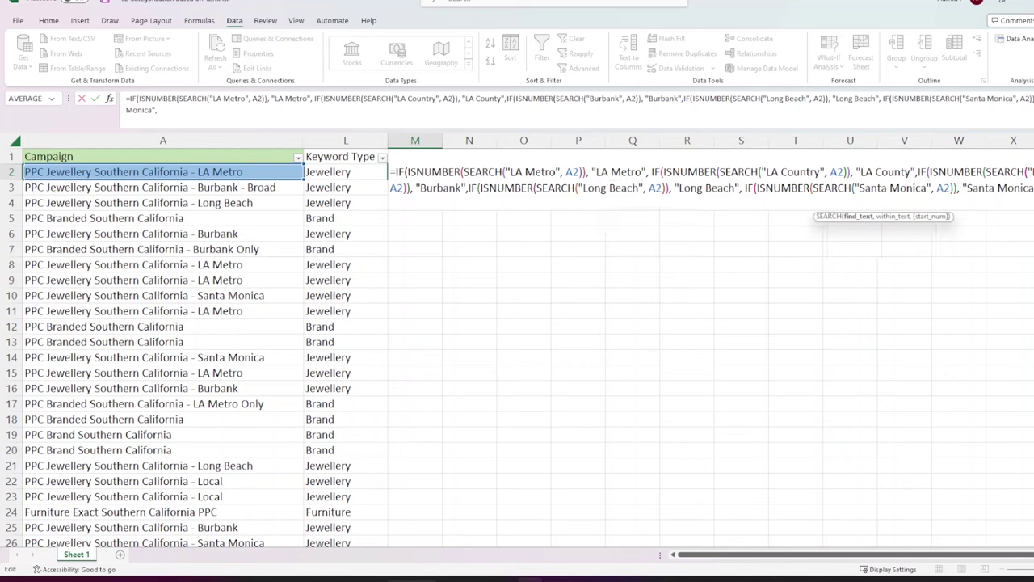
Step: Finish the M2 formula with a "Southern California" fallback and closing brackets, then commit it
key("End")
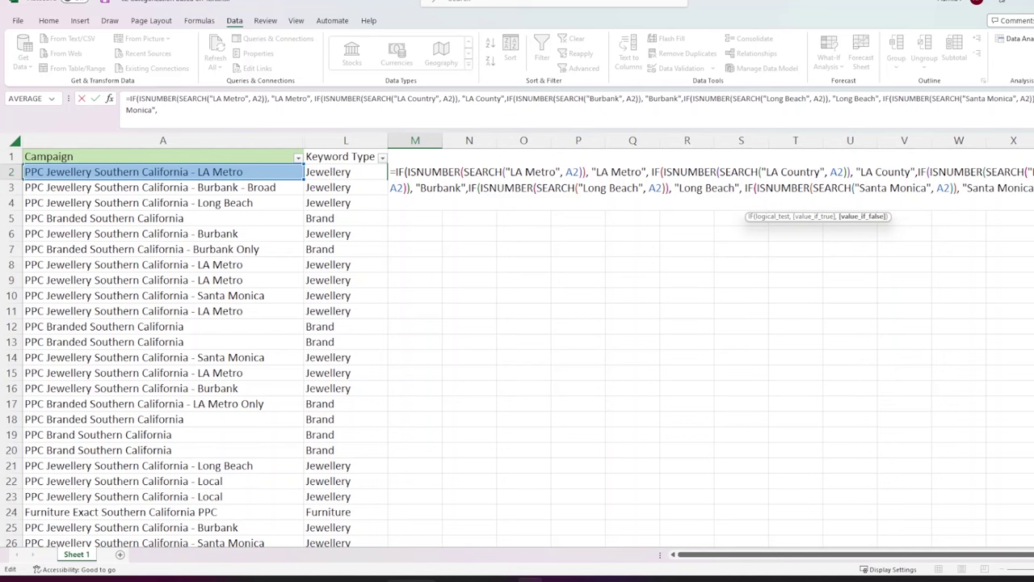
type("\"Southern California")
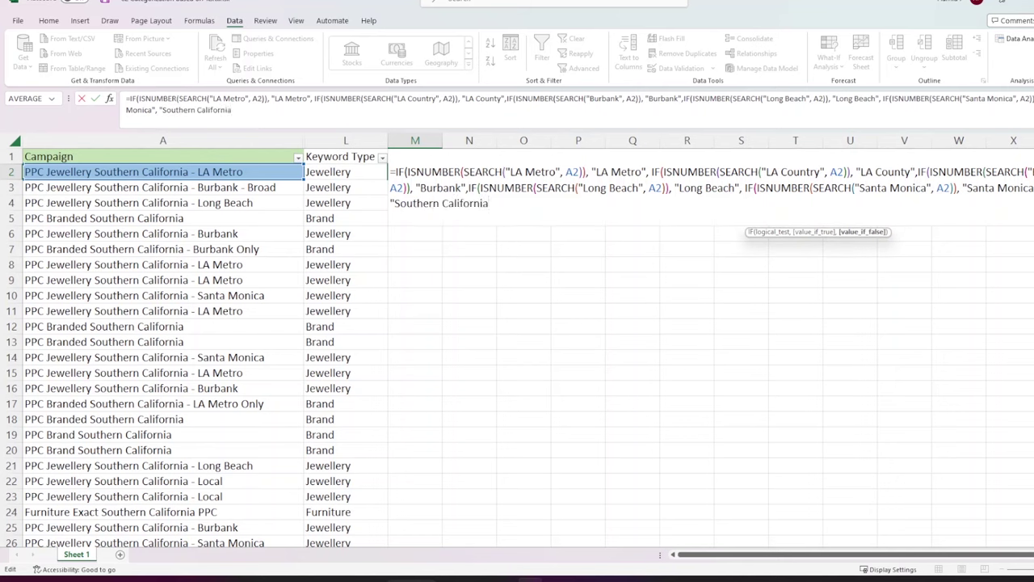
type("\"))")
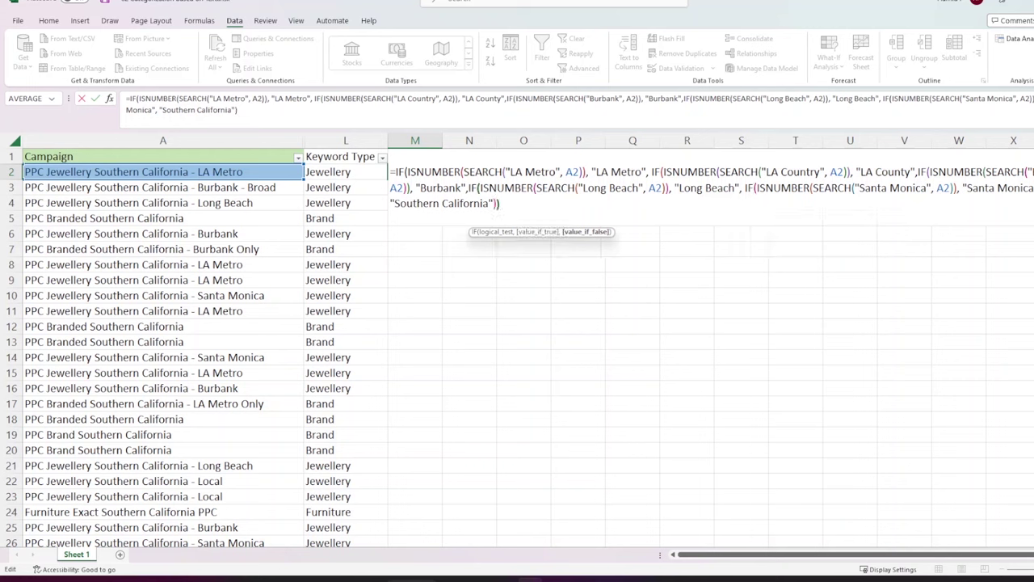
key("Return")
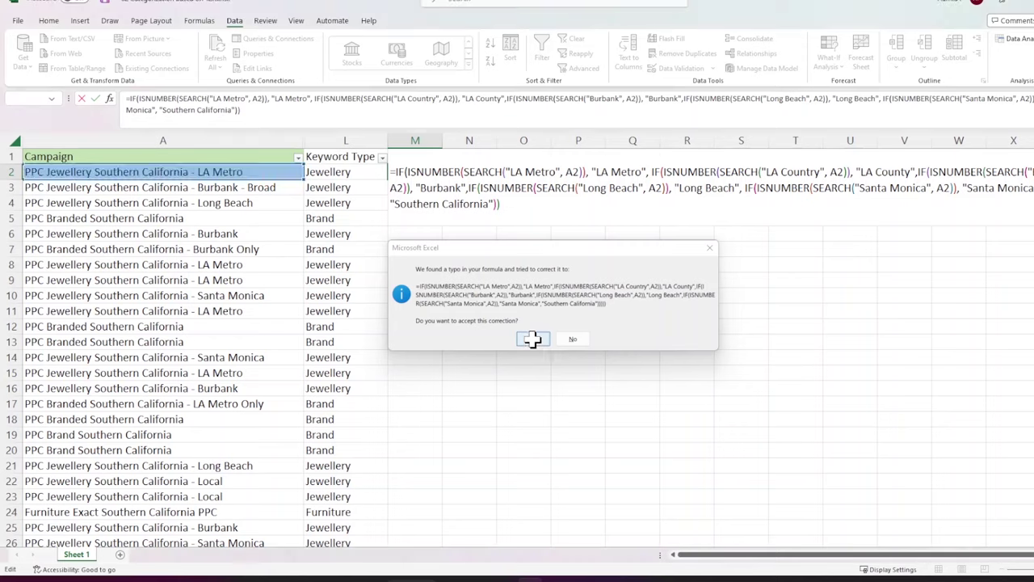
Step: Accept Excel's formula correction and fill the M2 Region formula down column M
left_click(533, 339)
left_click(434, 174)
double_click(442, 182)
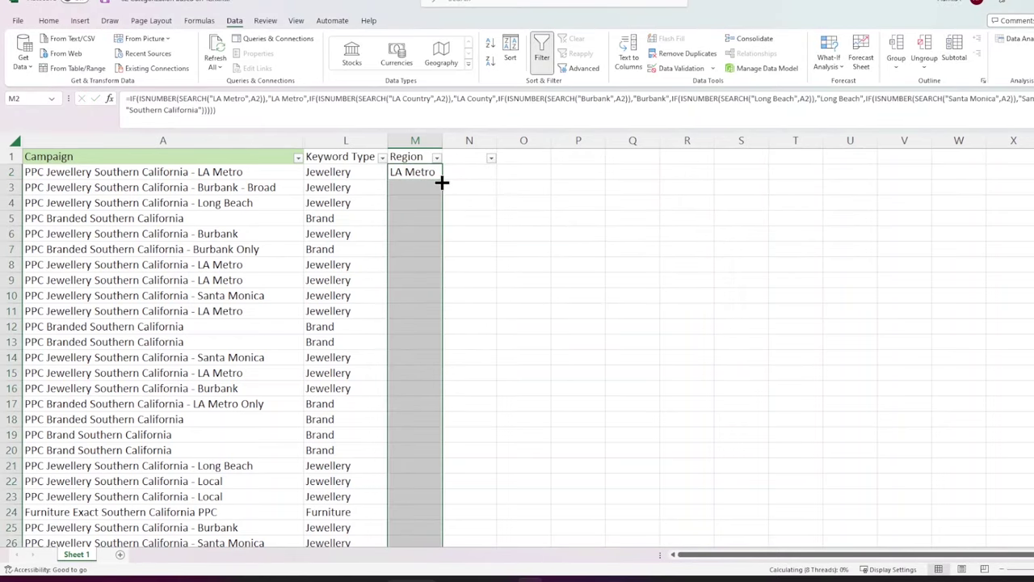
Step: Filter the Region column to show only LA Metro rows
left_click(436, 158)
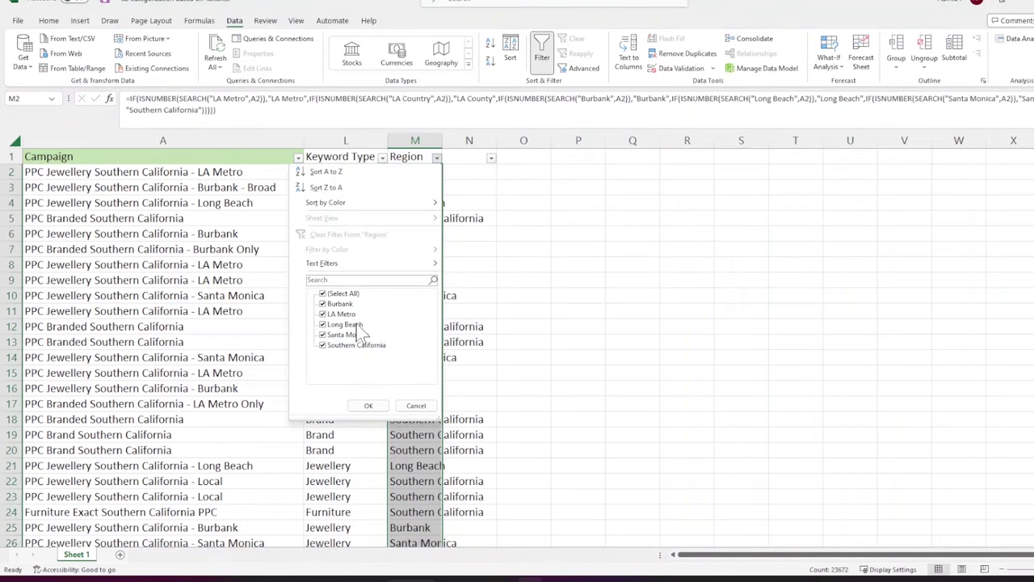
left_click(323, 294)
left_click(323, 313)
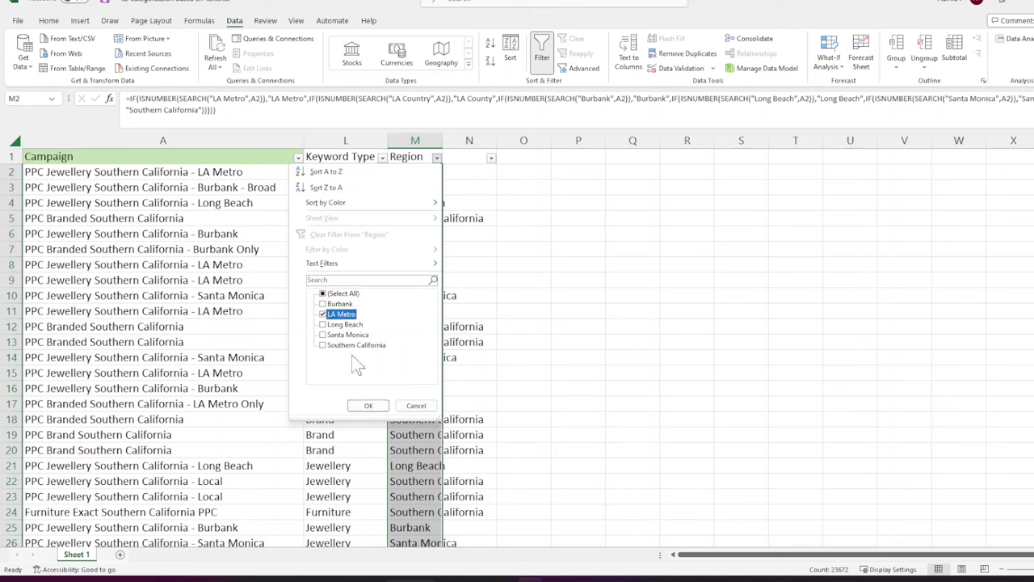
left_click(369, 405)
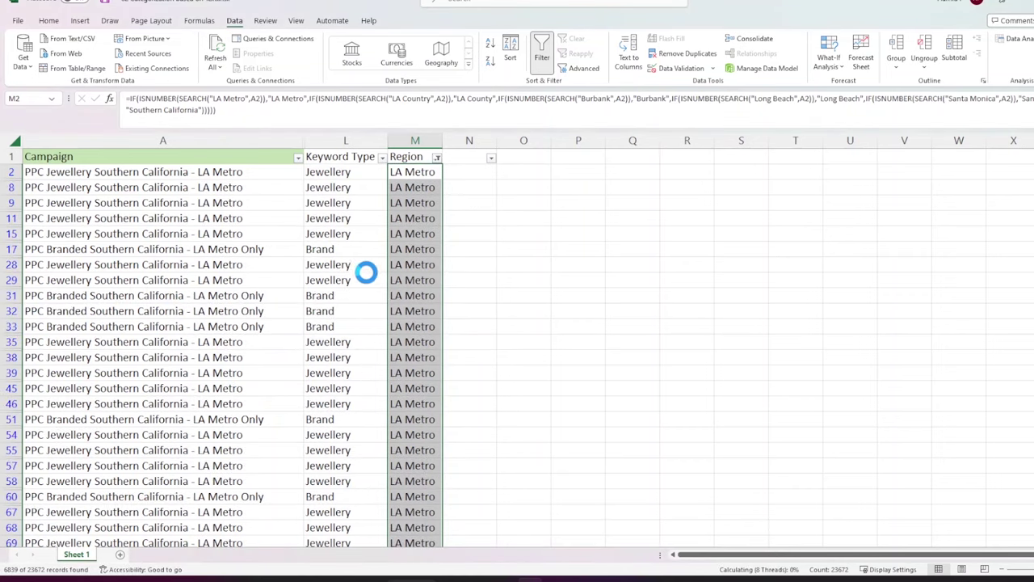
Step: Filter Keyword Type to Jewellery and select the filtered Keyword Type and Region results
left_click(382, 156)
left_click(268, 293)
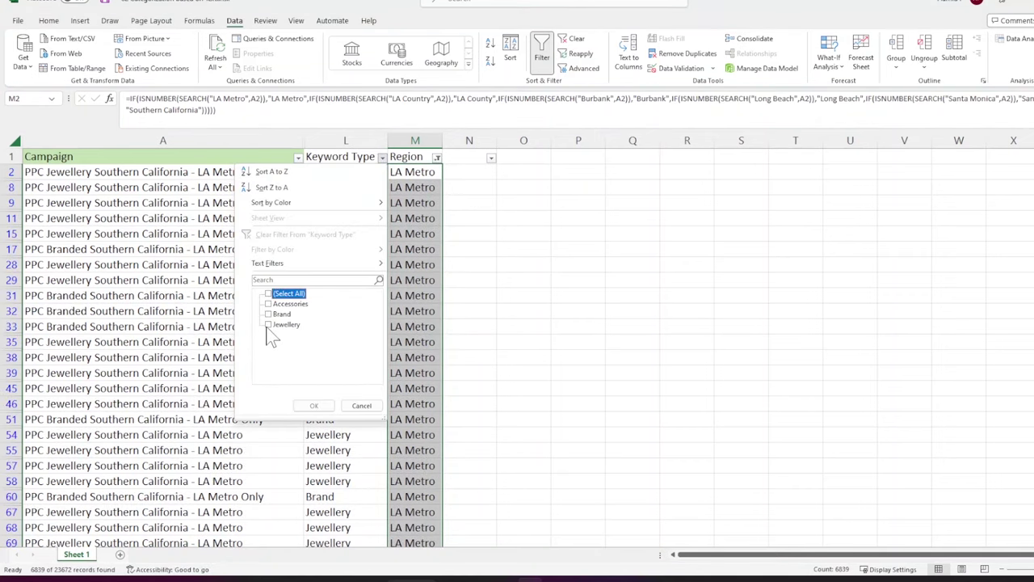
left_click(268, 324)
left_click(314, 406)
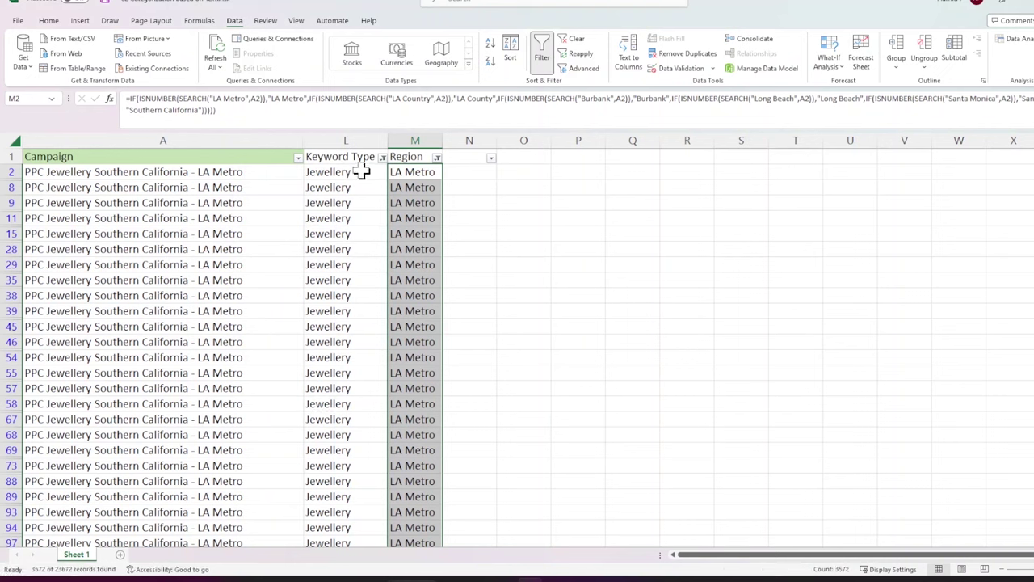
left_click_drag(363, 169, 358, 312)
left_click_drag(414, 171, 434, 300)
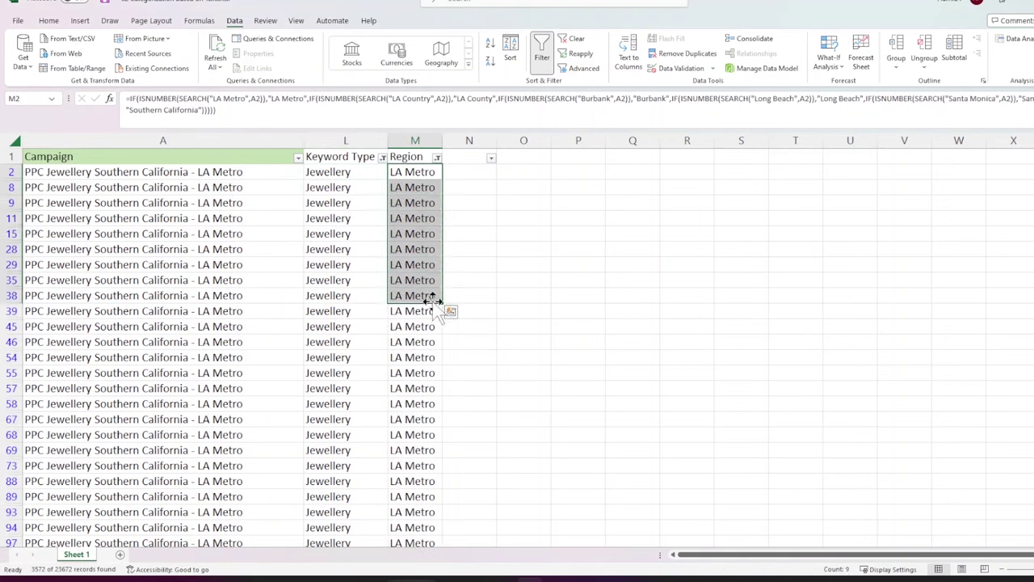
Step: Clear the Region and Keyword Type filters so all rows show again
left_click(437, 158)
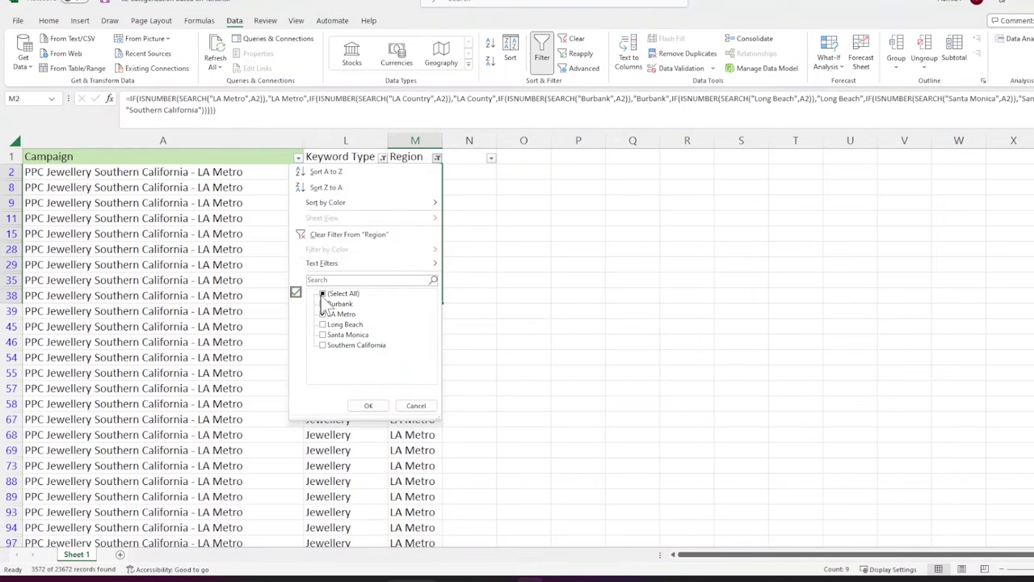
left_click(323, 293)
left_click(367, 405)
left_click(382, 156)
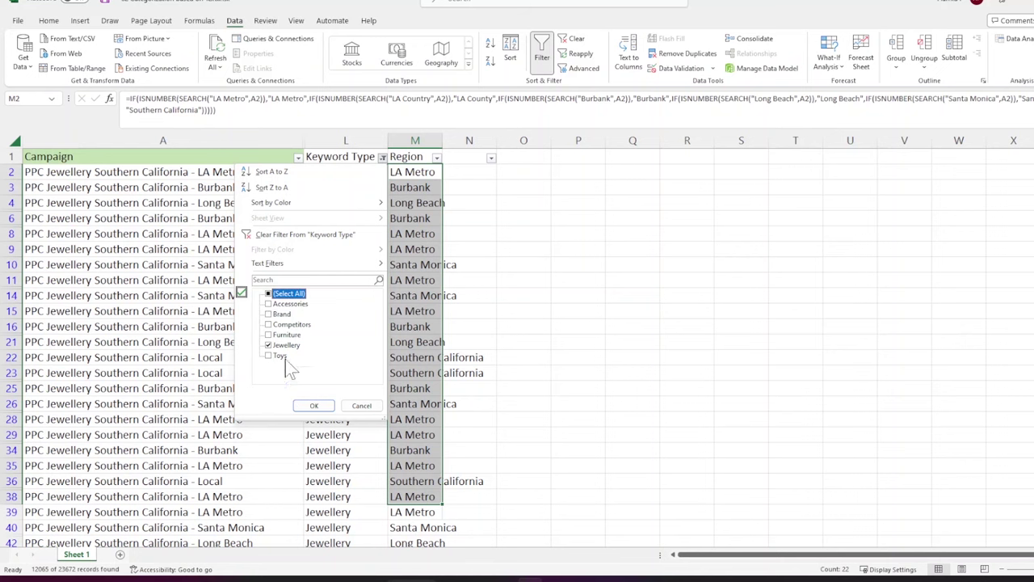
left_click(269, 294)
left_click(314, 405)
left_click(656, 341)
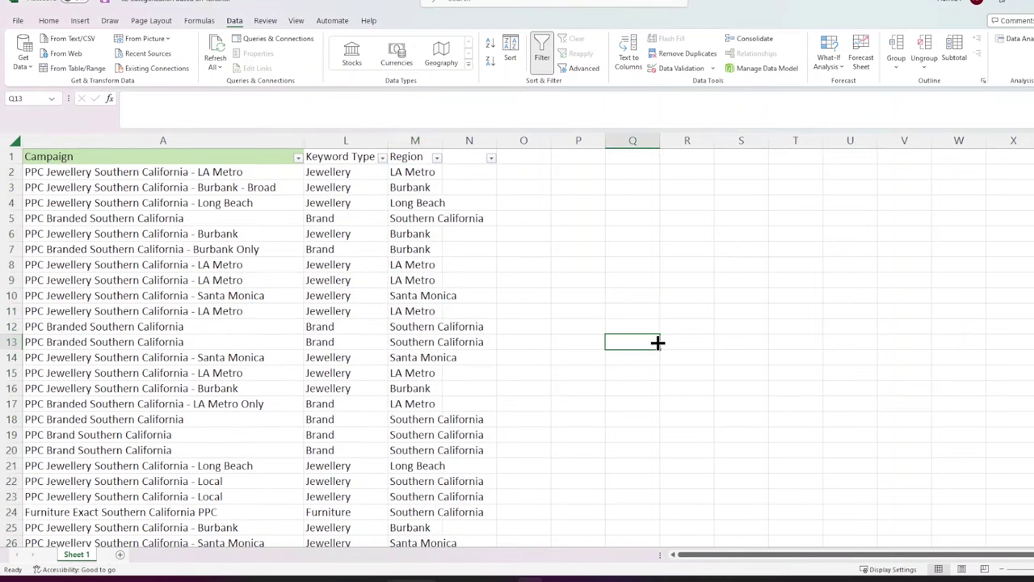
Step: Unhide columns B–K so match type, cost, impressions, clicks and revenue reappear
left_click(323, 136)
key("ctrl+shift+Right")
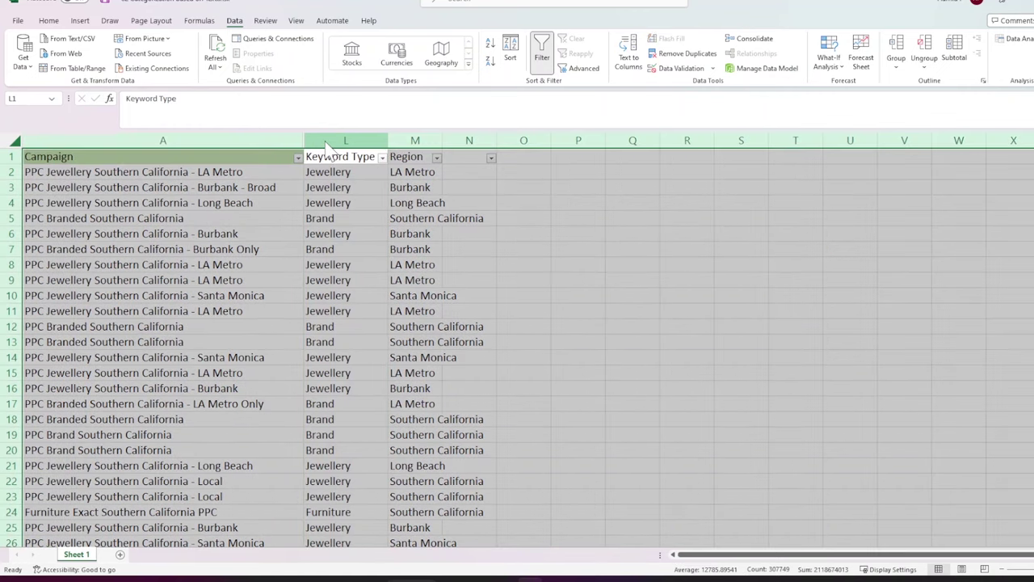
right_click(324, 138)
left_click(374, 353)
left_click(665, 312)
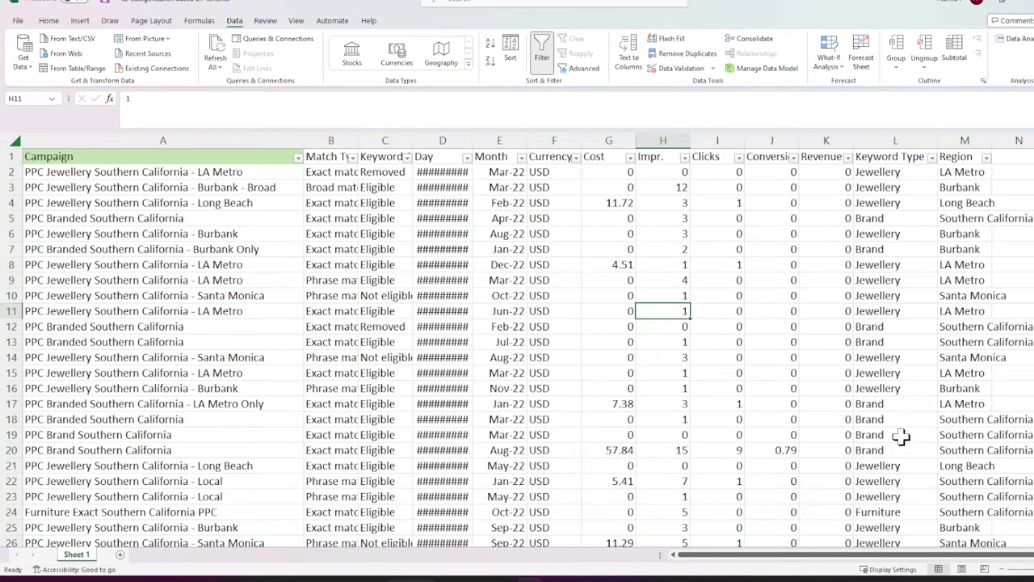
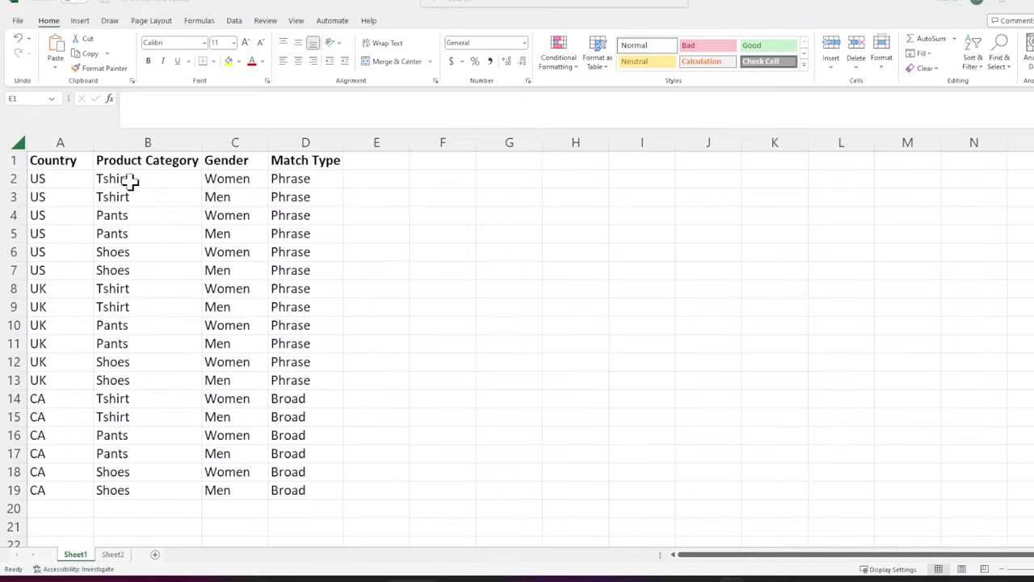
Step: Select the Country, Product Category, Gender and Match Type data columns A through D
left_click(60, 142)
left_click(134, 142)
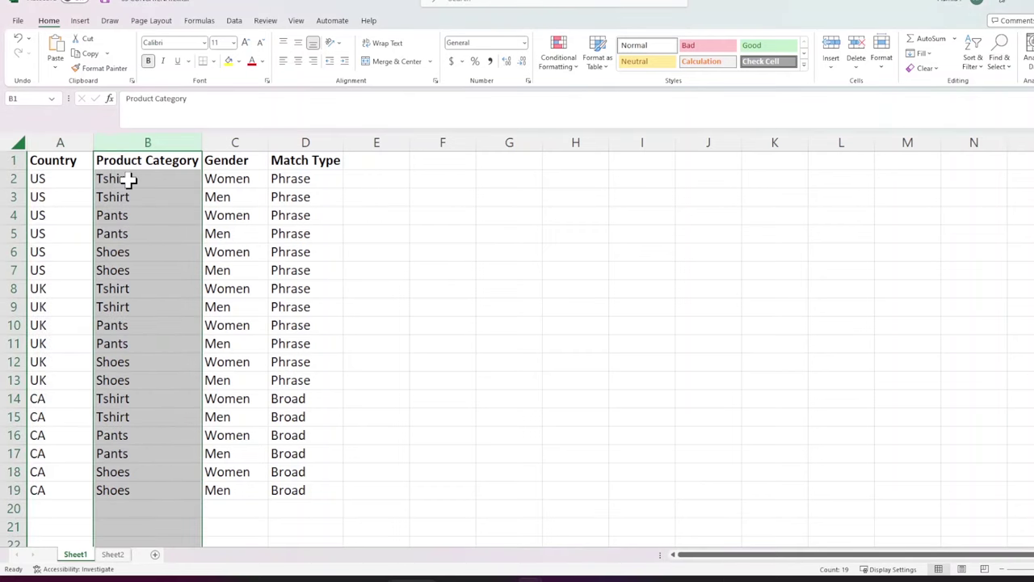
left_click(236, 140)
left_click(310, 141)
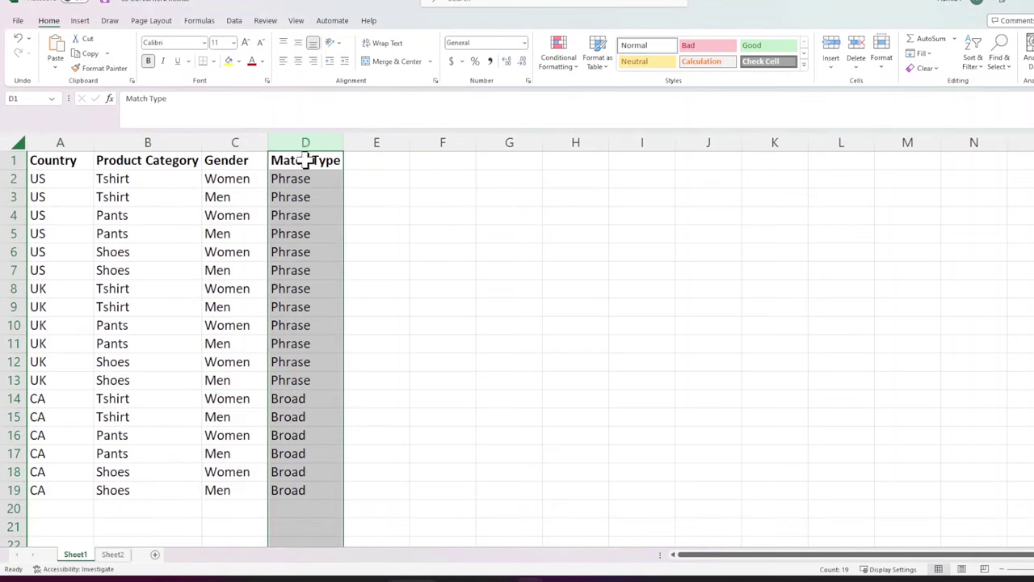
left_click(363, 178)
key("ctrl+shift+Down")
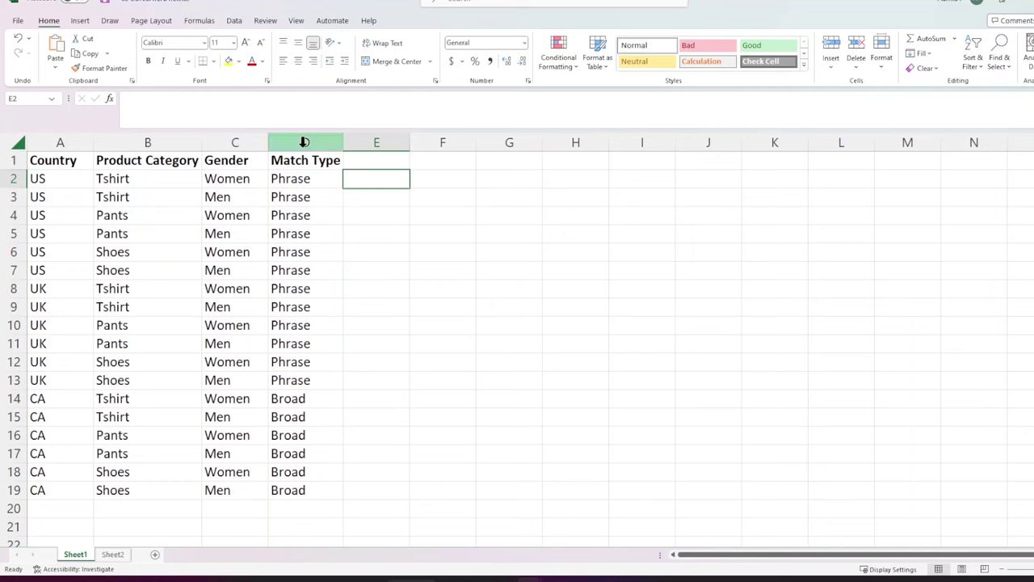
left_click_drag(300, 140, 83, 146)
left_click(295, 178)
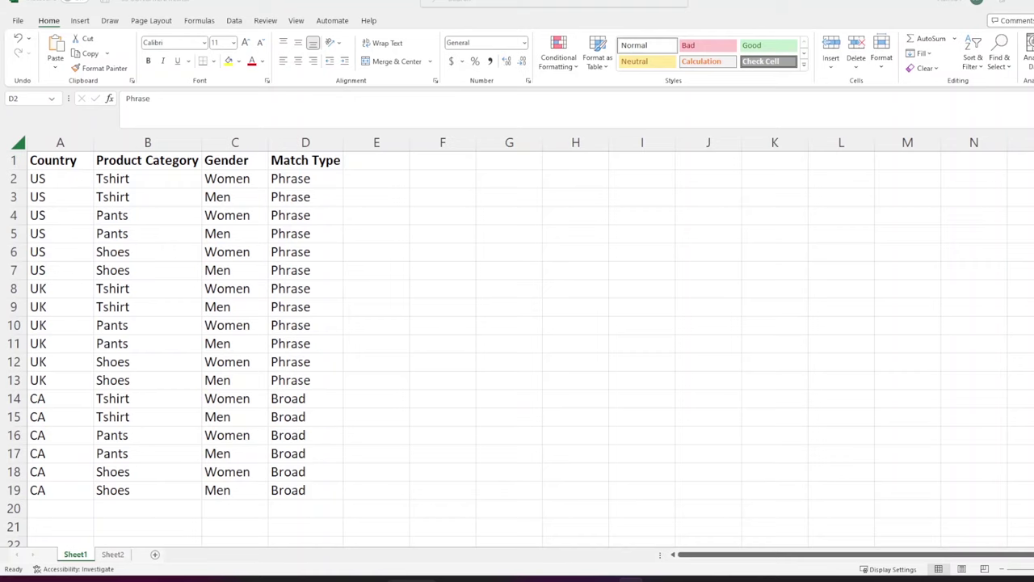
Step: Head column E 'Campaign name (Concatenate)', fixing the misspelling, and autofit its width
left_click(393, 161)
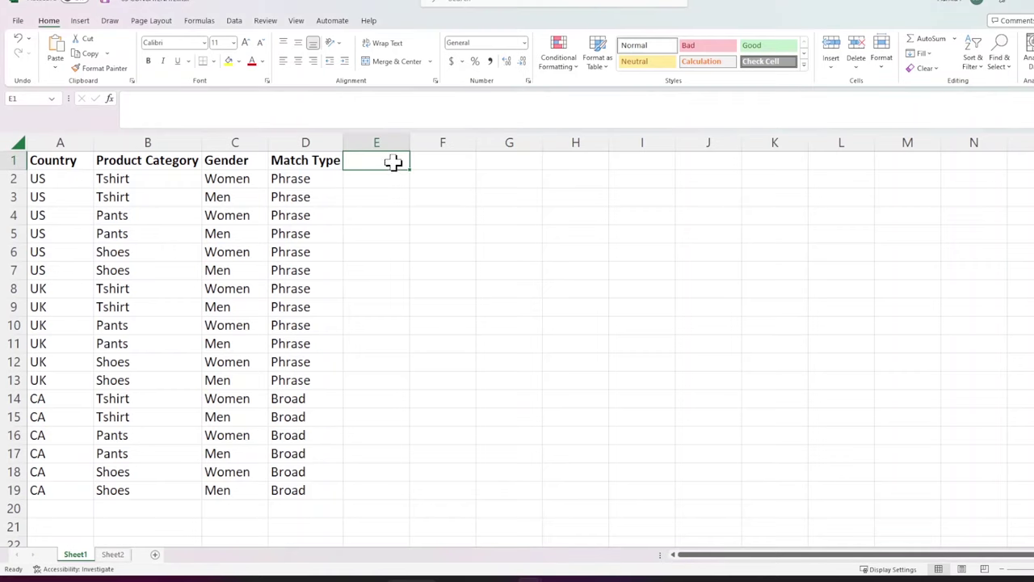
type("Campaign n")
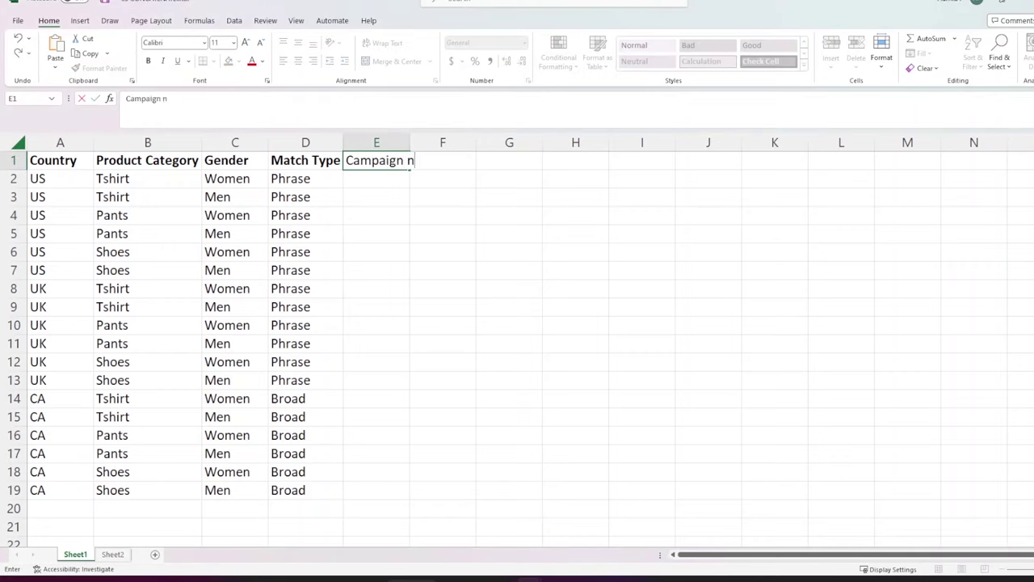
type("ame (Concana")
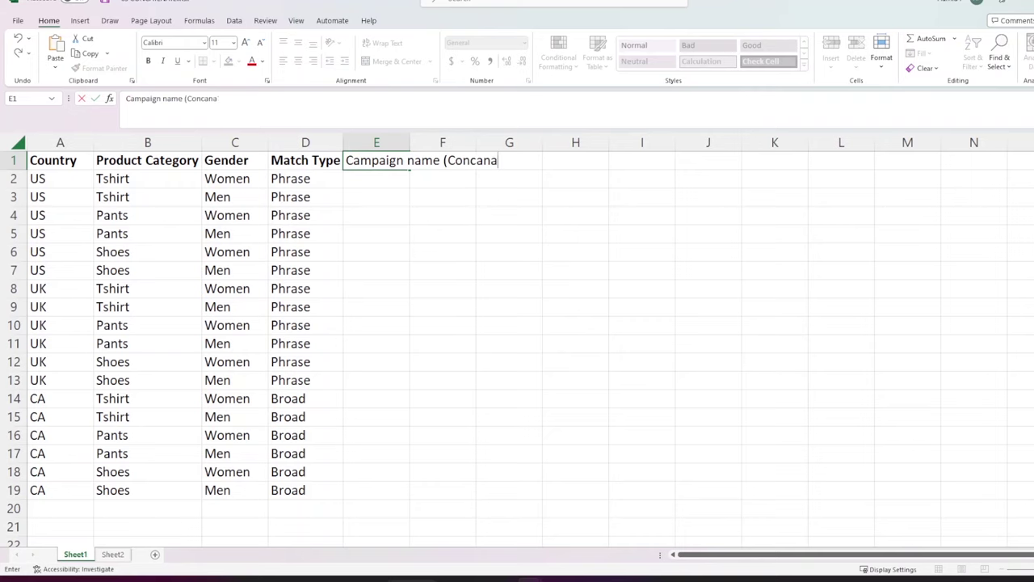
type("te)")
key("Return")
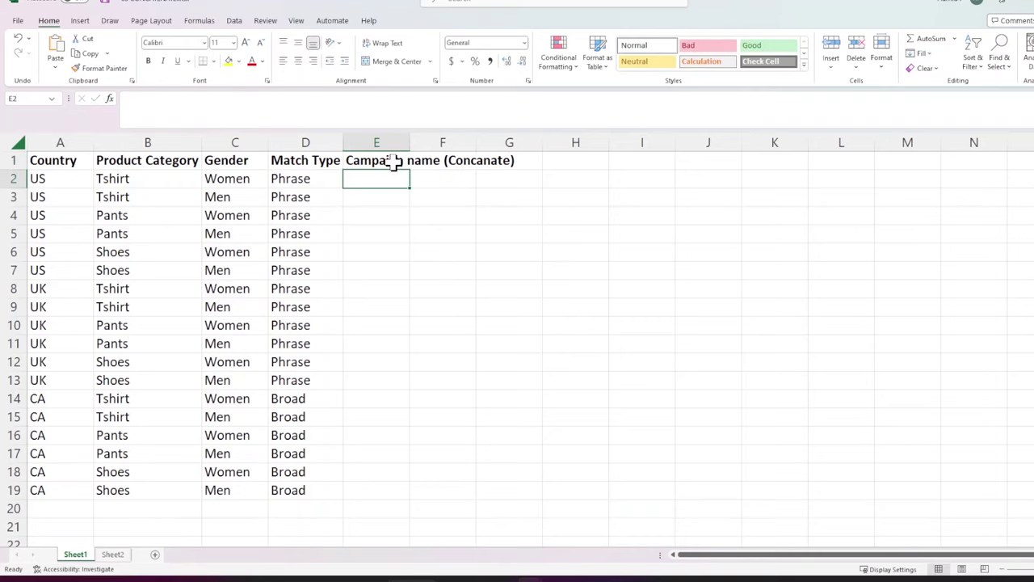
double_click(410, 143)
double_click(407, 160)
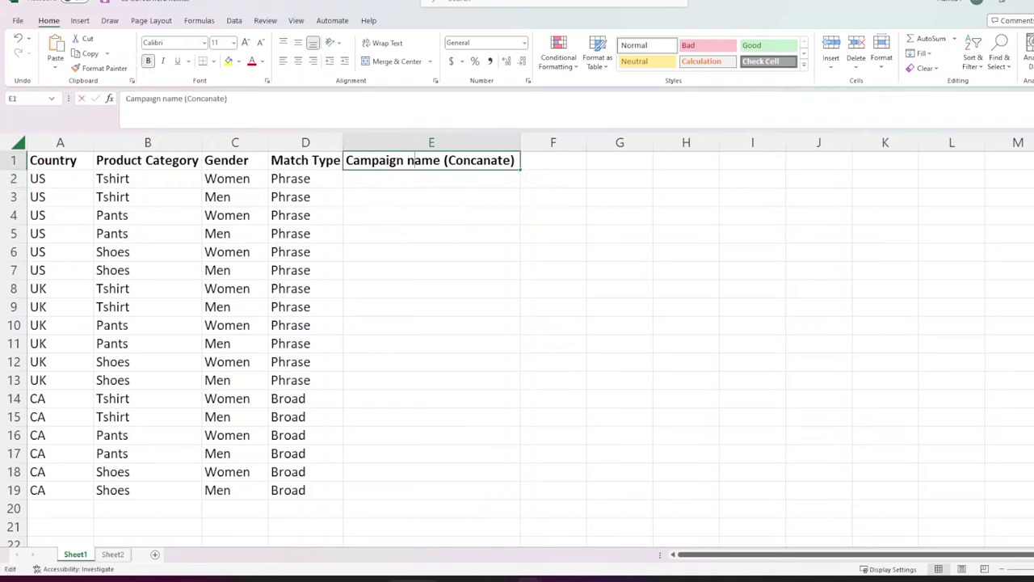
left_click_drag(455, 160, 515, 160)
key("BackSpace")
type("onca")
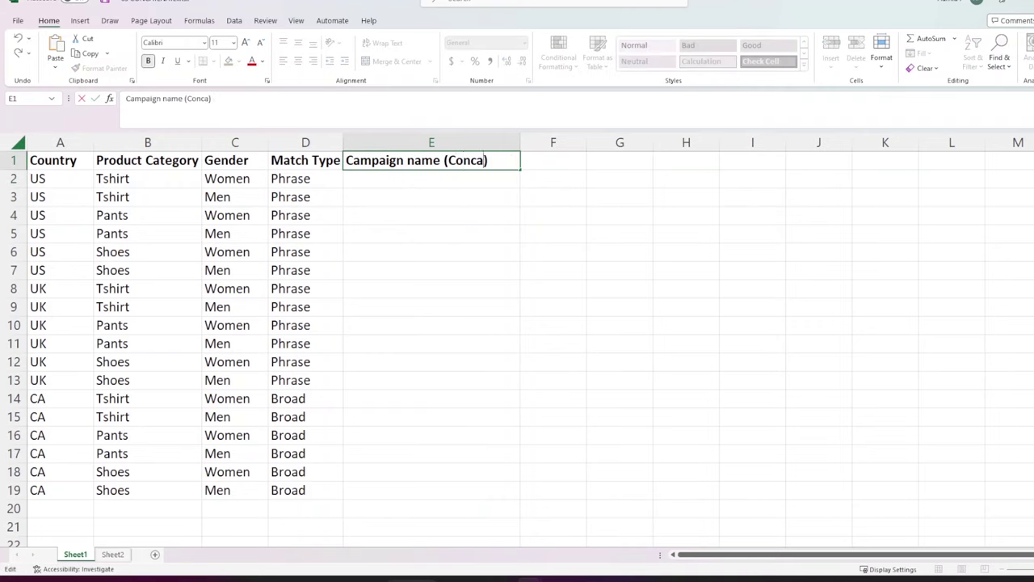
type("te")
key("BackSpace")
key("BackSpace")
type("tenate")
left_click(502, 194)
double_click(519, 144)
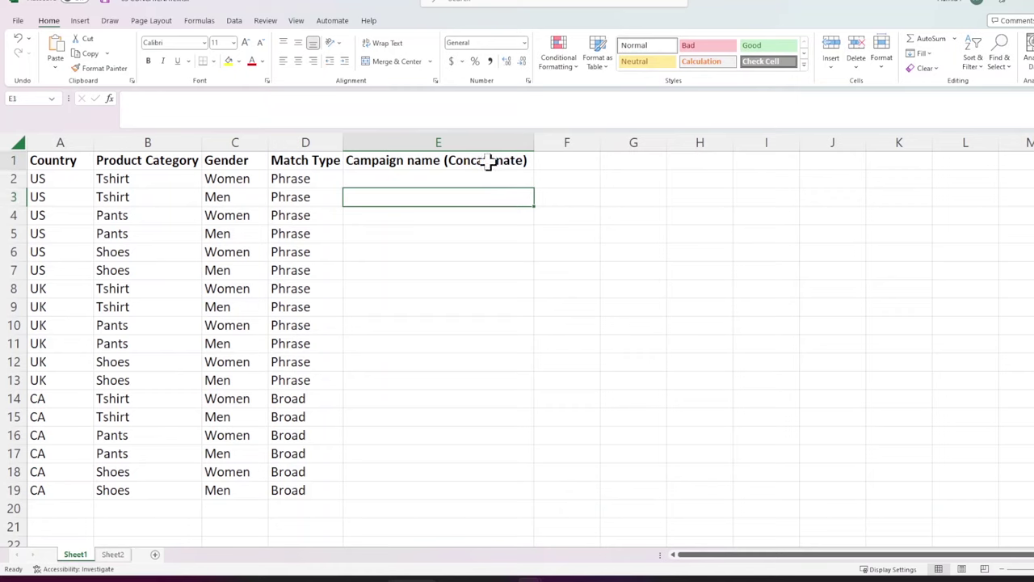
Step: Copy the E1 header to F1, change it to 'Campaign name (&)', and autofit column F
left_click(487, 159)
key("ctrl+c")
left_click(558, 159)
key("Return")
double_click(675, 160)
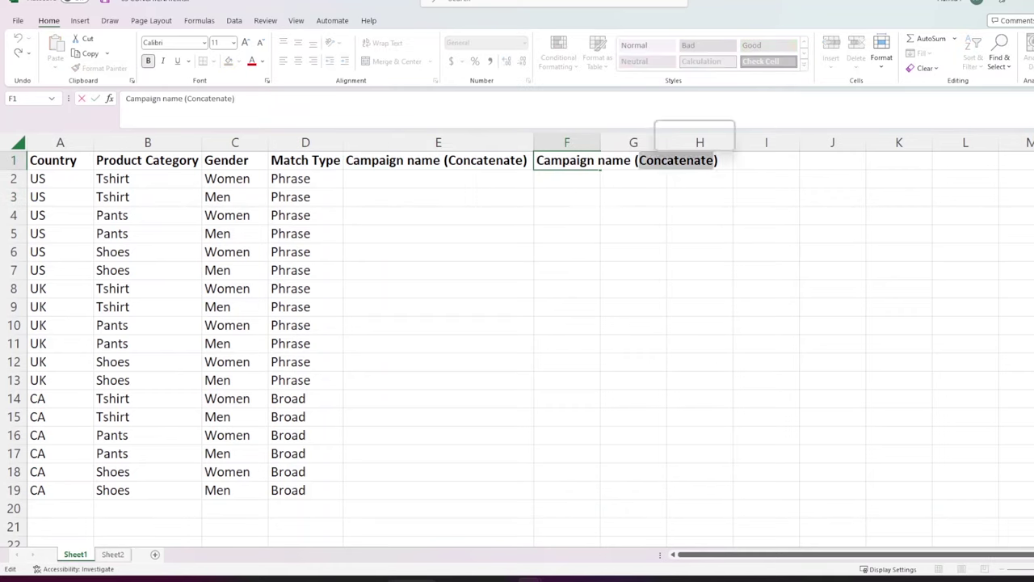
type("Ampe")
key("BackSpace")
key("BackSpace")
key("BackSpace")
key("BackSpace")
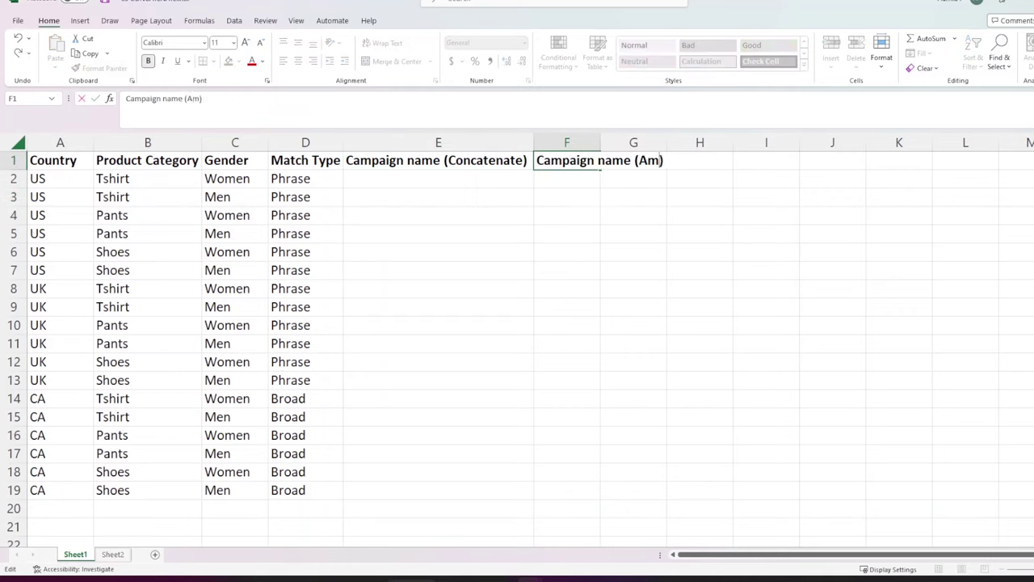
type("&")
key("Return")
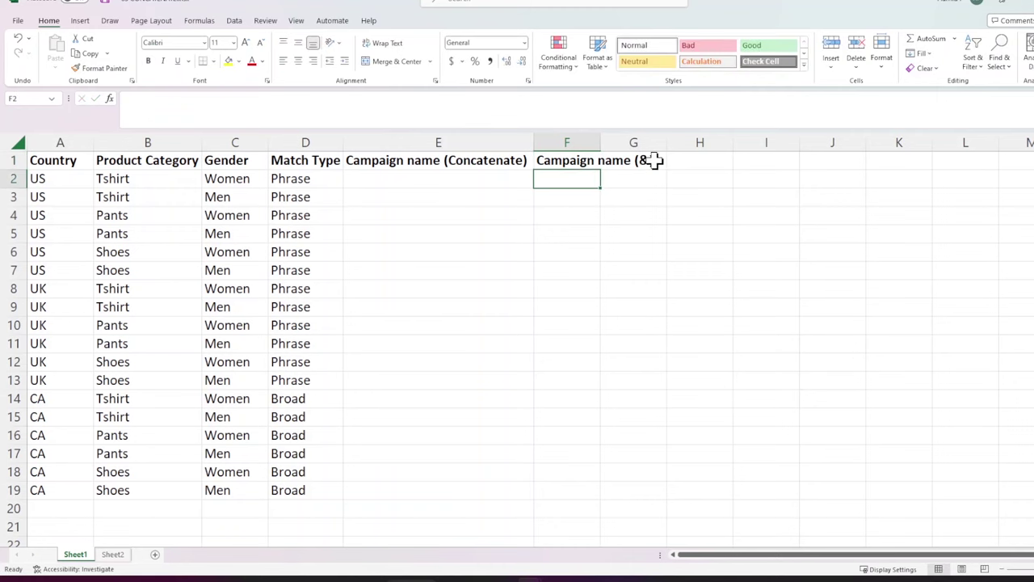
double_click(600, 142)
Step: Start a CONCATENATE formula in E2 joining A2, B2 and C2 with " - " separators
left_click(485, 178)
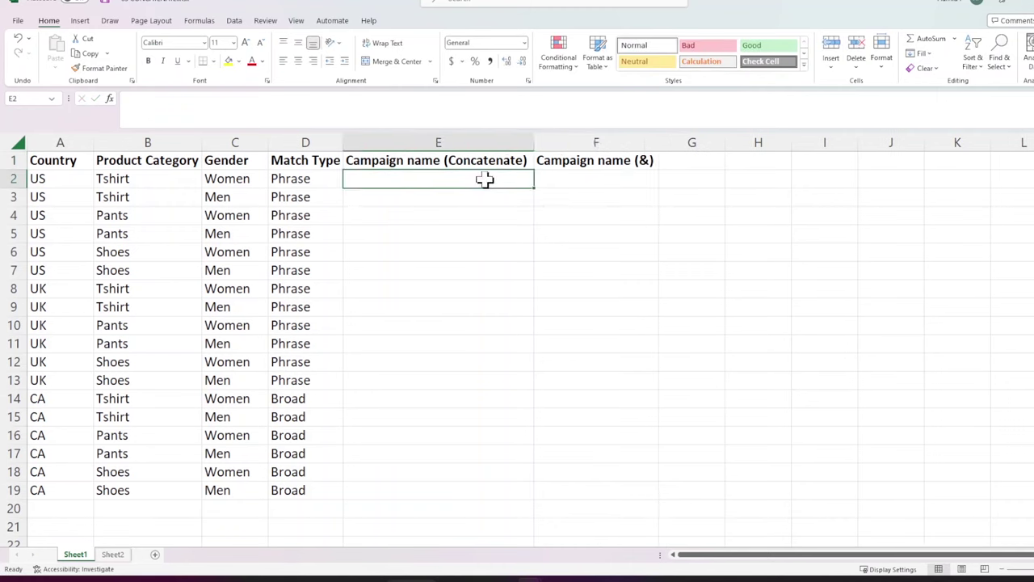
type("=")
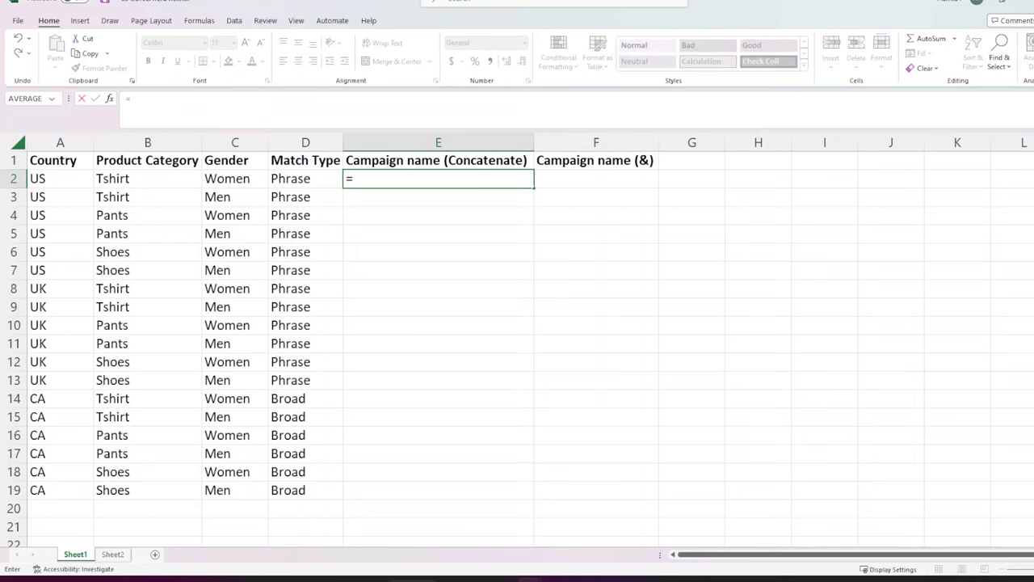
type("CON")
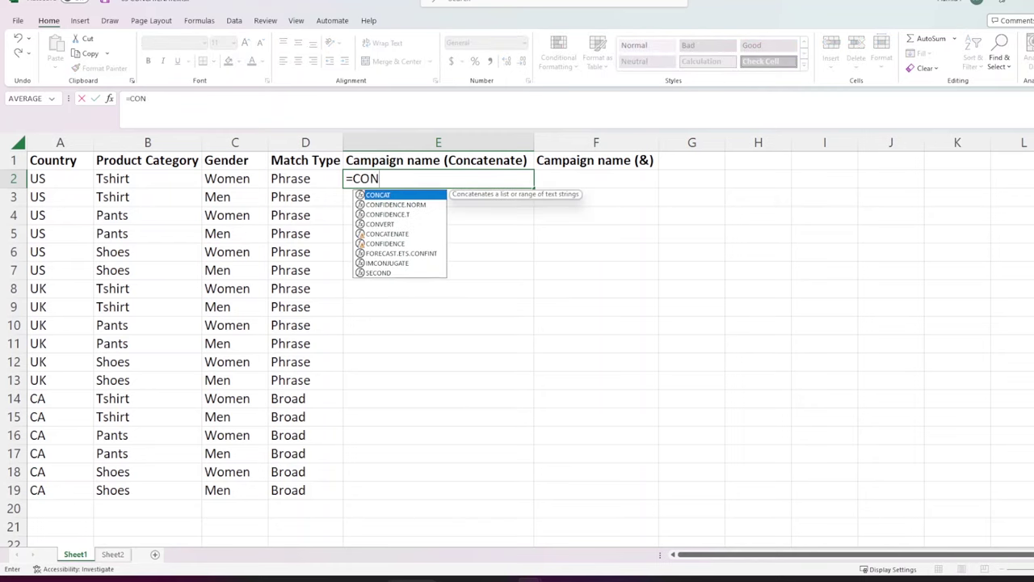
type("CA")
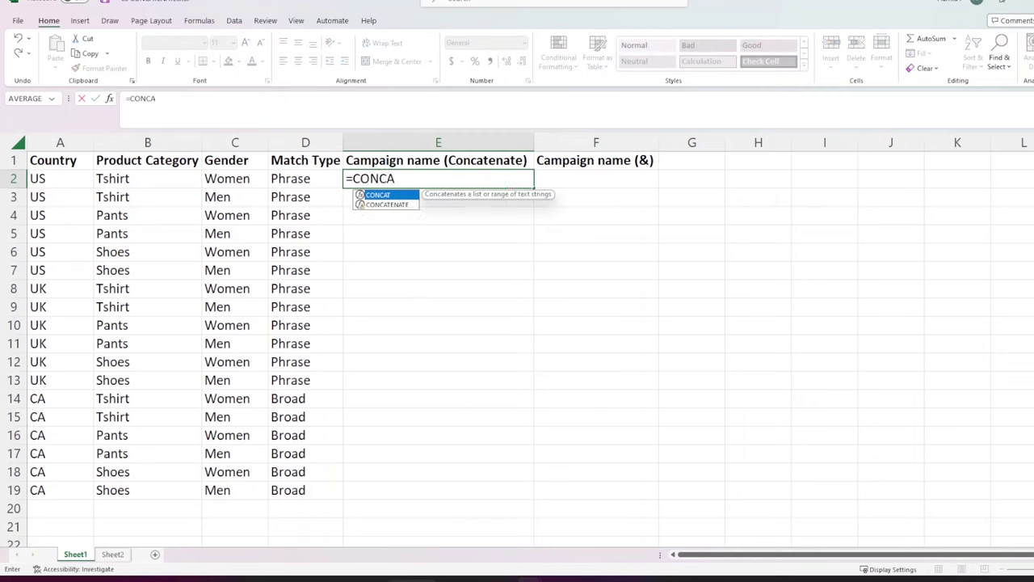
double_click(397, 205)
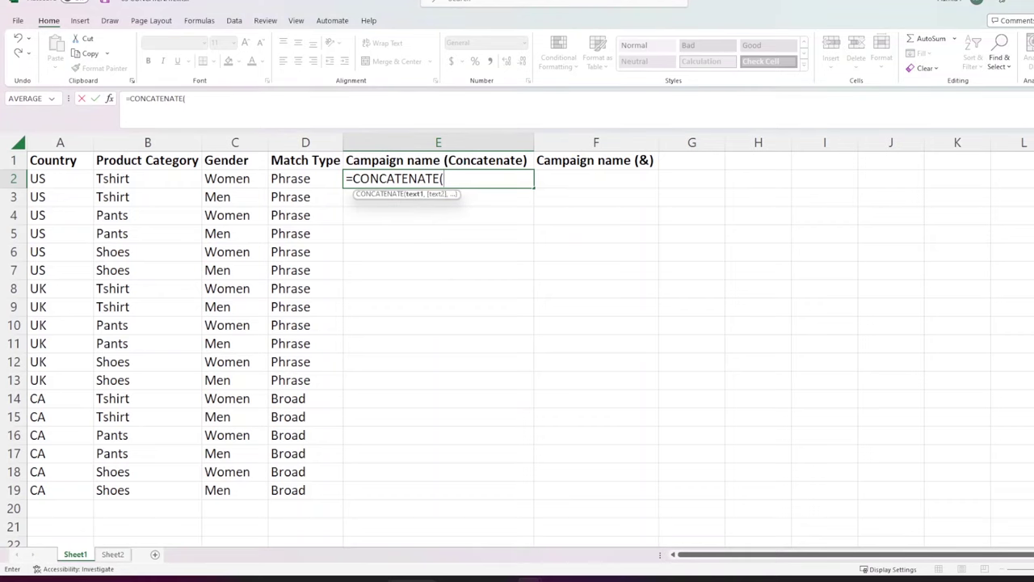
left_click(42, 180)
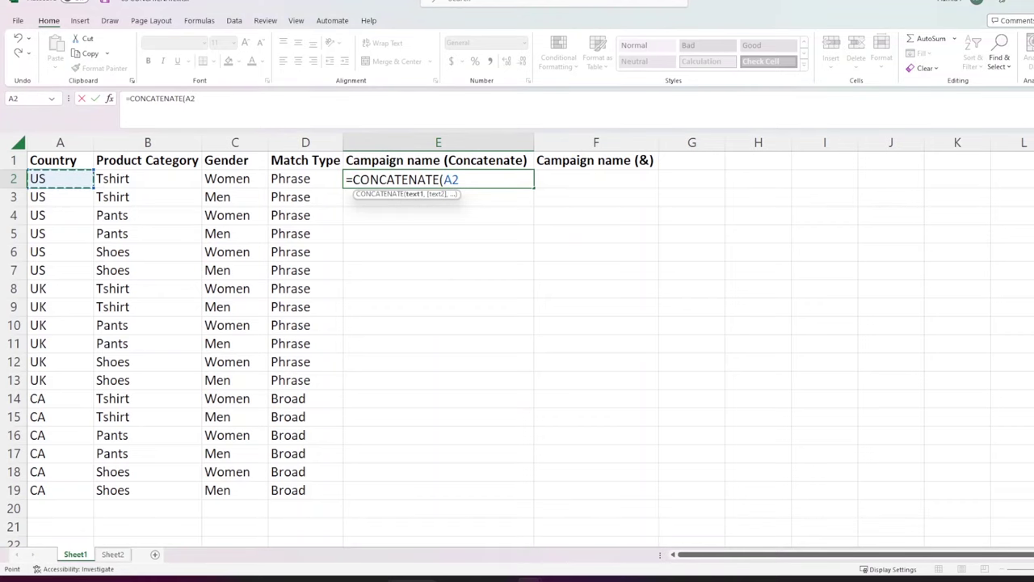
type(",")
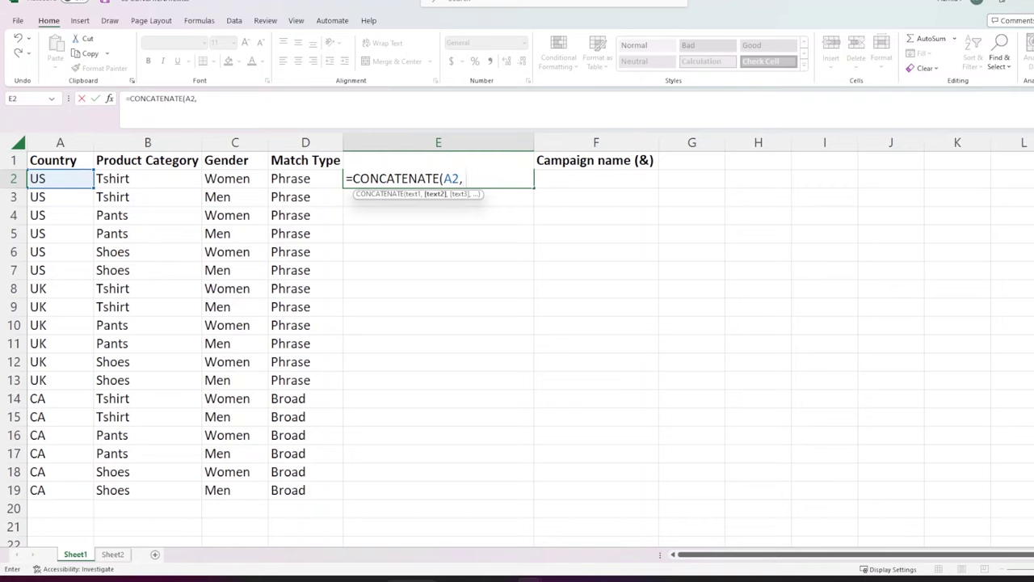
type(" \"")
key("F2")
key("Left")
key("Left")
key("Left")
key("Left")
key("Left")
key("shift+Right")
key("shift+Right")
key("End")
type("- \",")
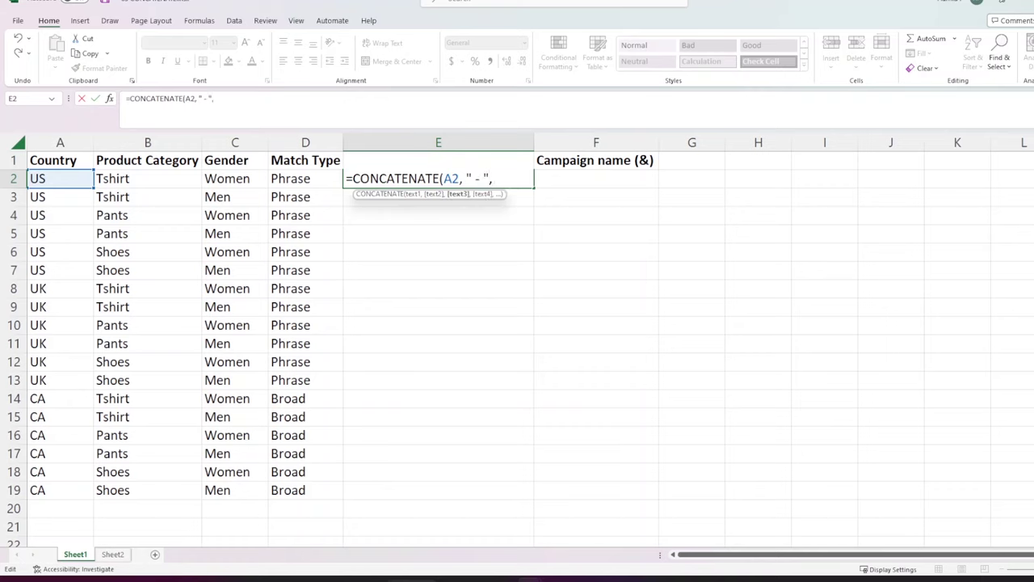
left_click(138, 182)
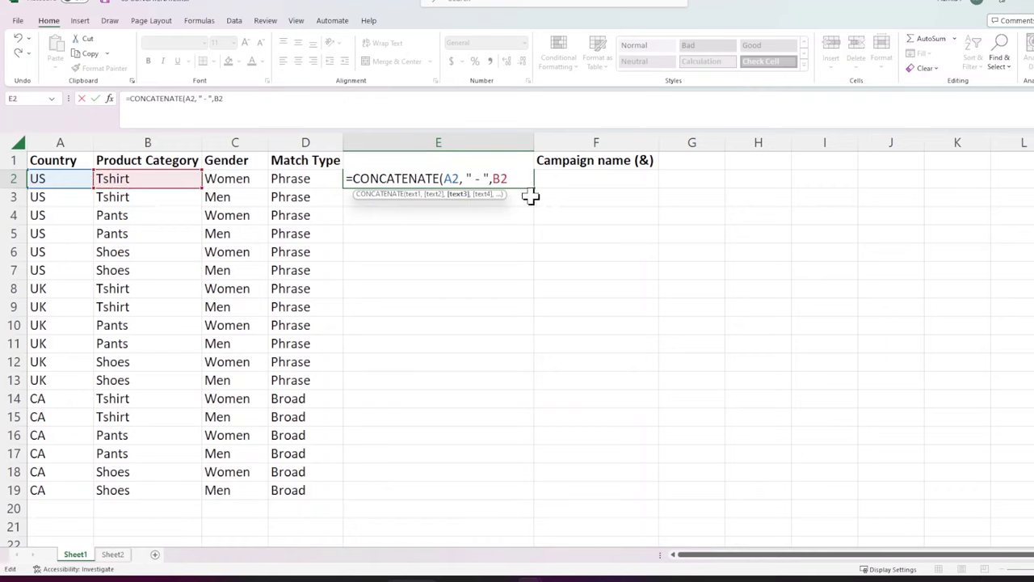
type(",")
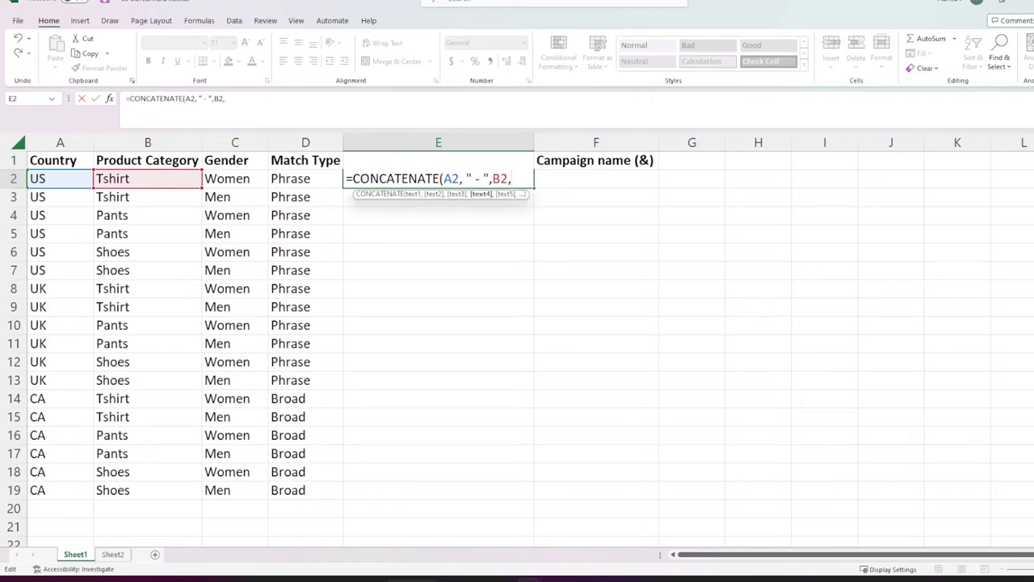
type(" \" - \"")
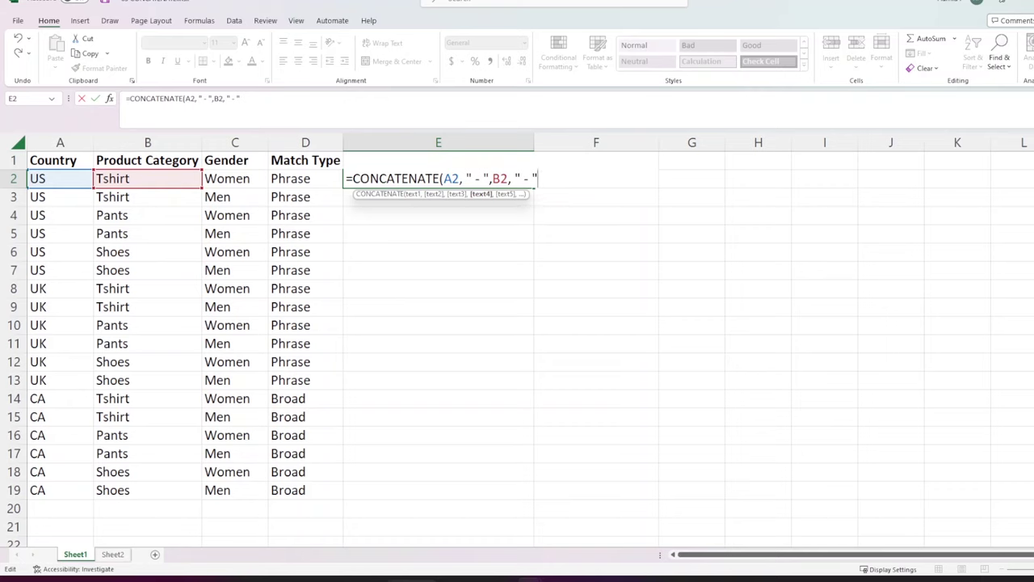
type(",")
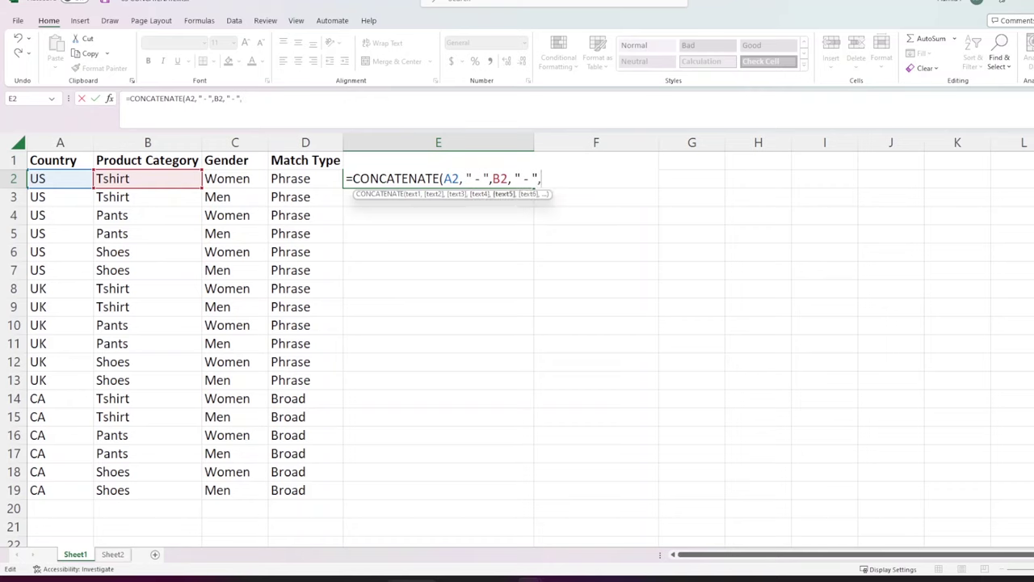
left_click(257, 177)
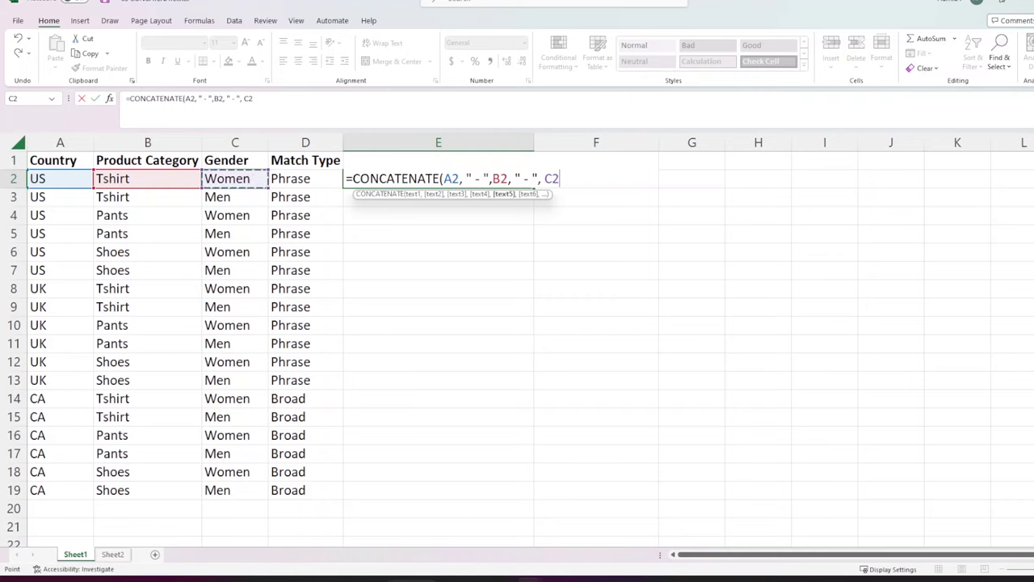
Step: Add a final " - " separator and D2, completing the formula to show US - Tshirt - Women - Phrase
left_click_drag(515, 179, 536, 179)
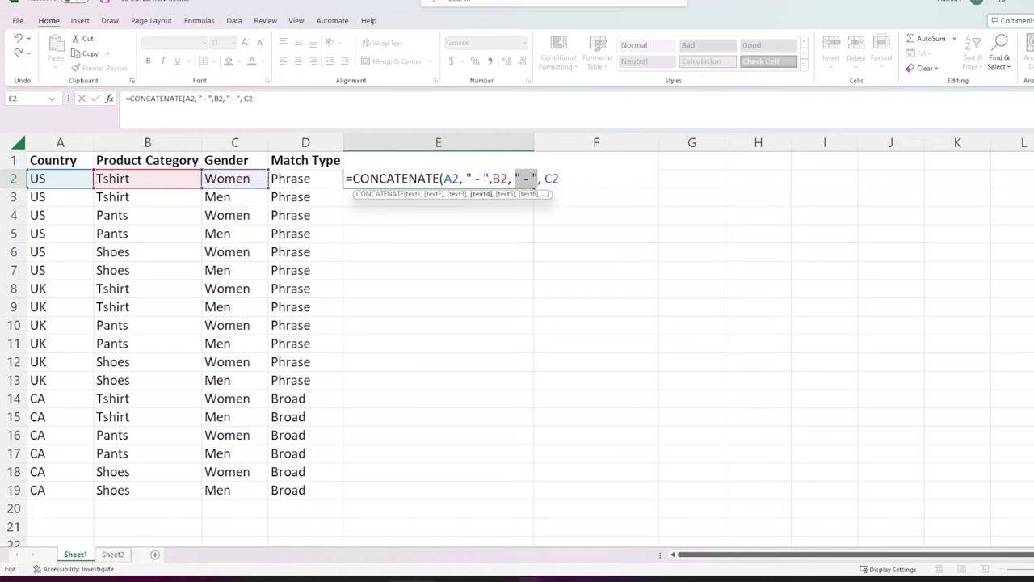
key("ctrl+c")
key("End")
key("ctrl+v")
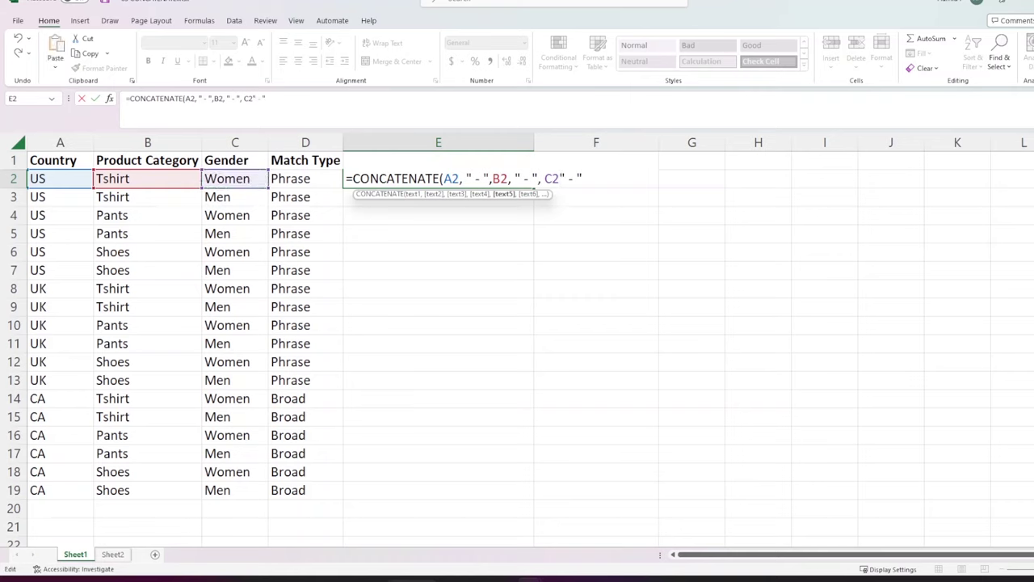
key("Left")
key("Left")
key("Left")
key("Left")
key("Left")
type(",")
key("End")
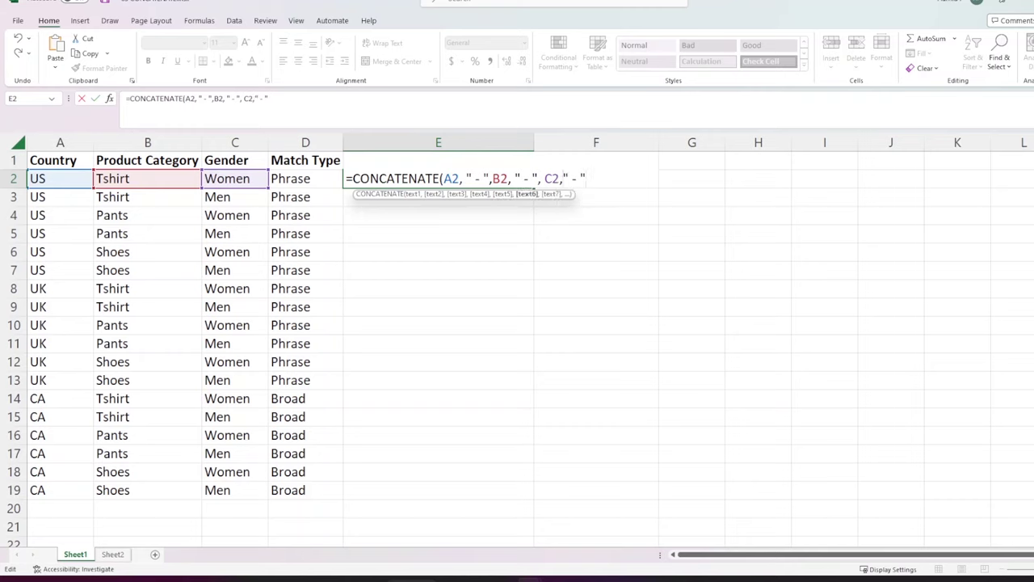
type(",")
left_click(300, 177)
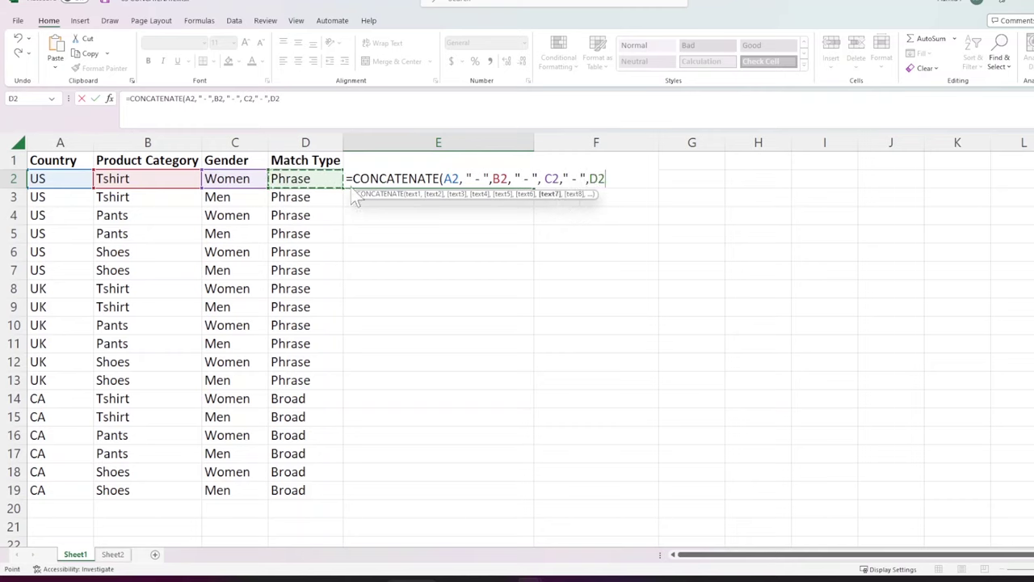
type(")")
key("Return")
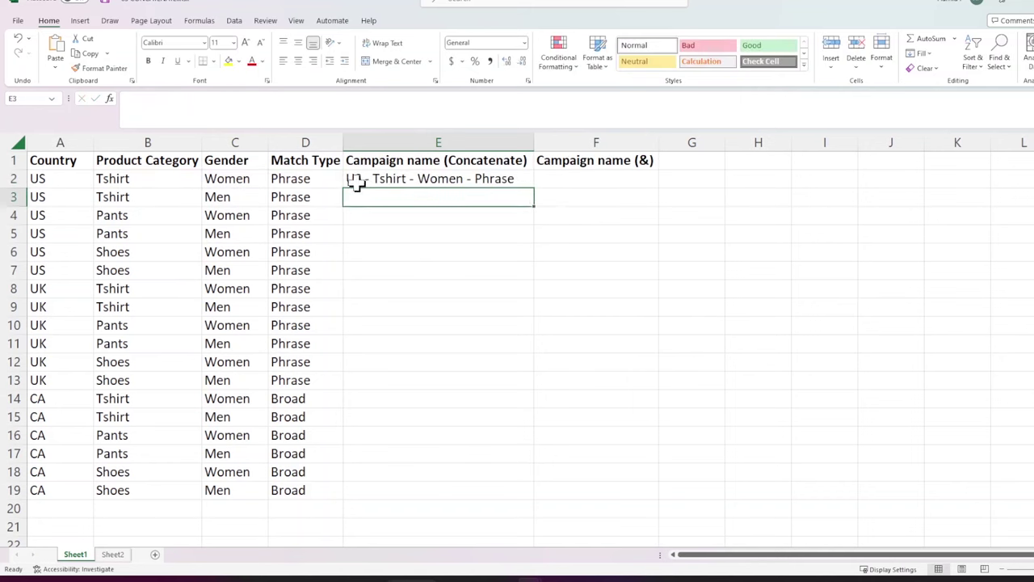
key("Up")
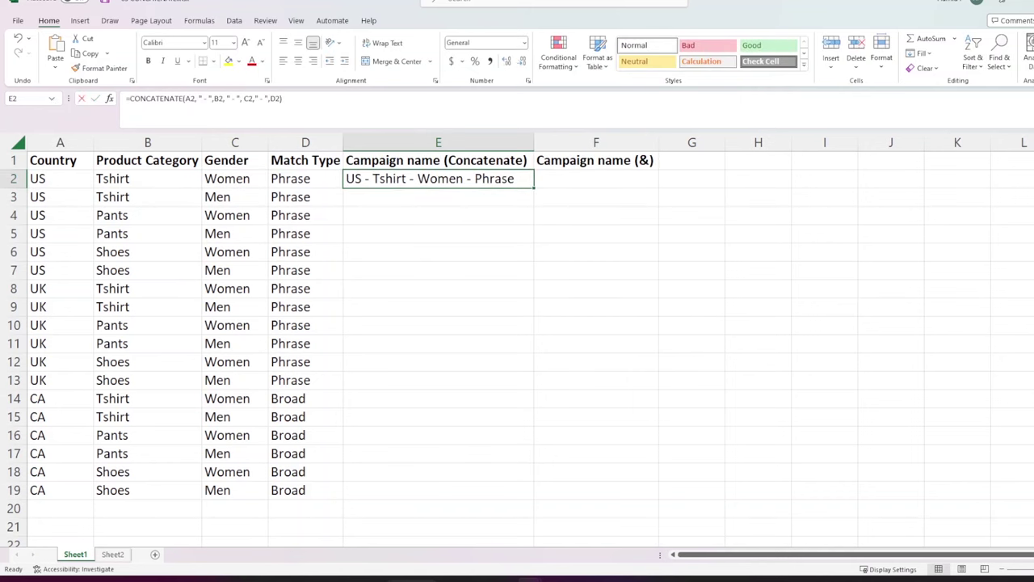
Step: Check E2's formula against A2:D2, then fill it down column E to row 19
triple_click(125, 98)
key("Escape")
left_click_drag(299, 178, 57, 182)
left_click(445, 229)
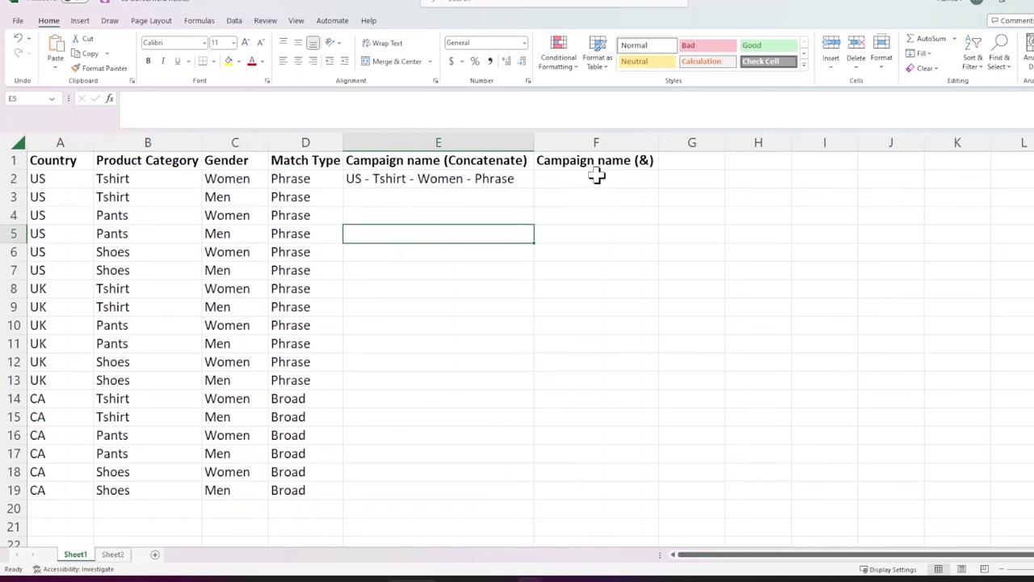
left_click(455, 179)
double_click(533, 186)
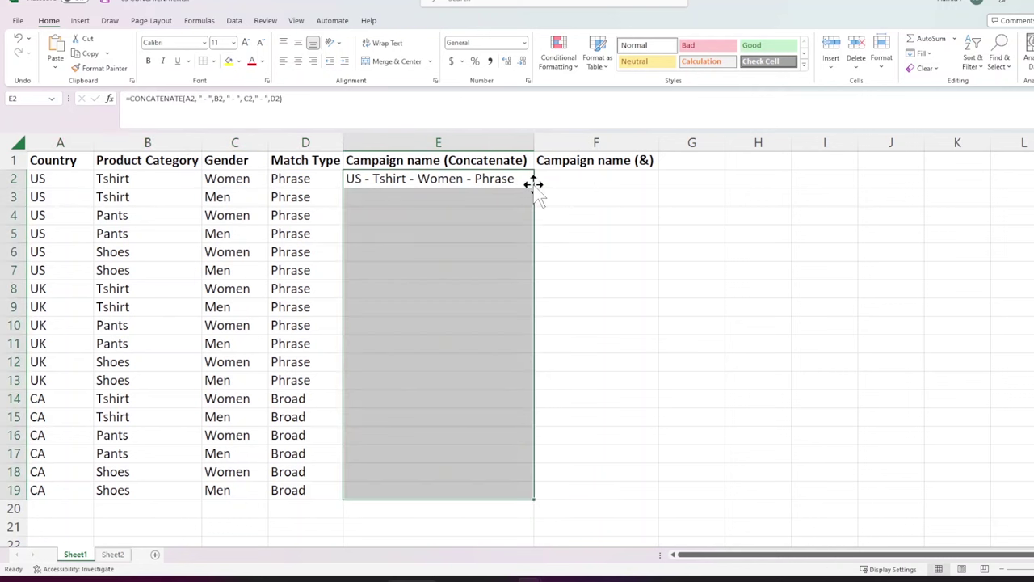
left_click(581, 182)
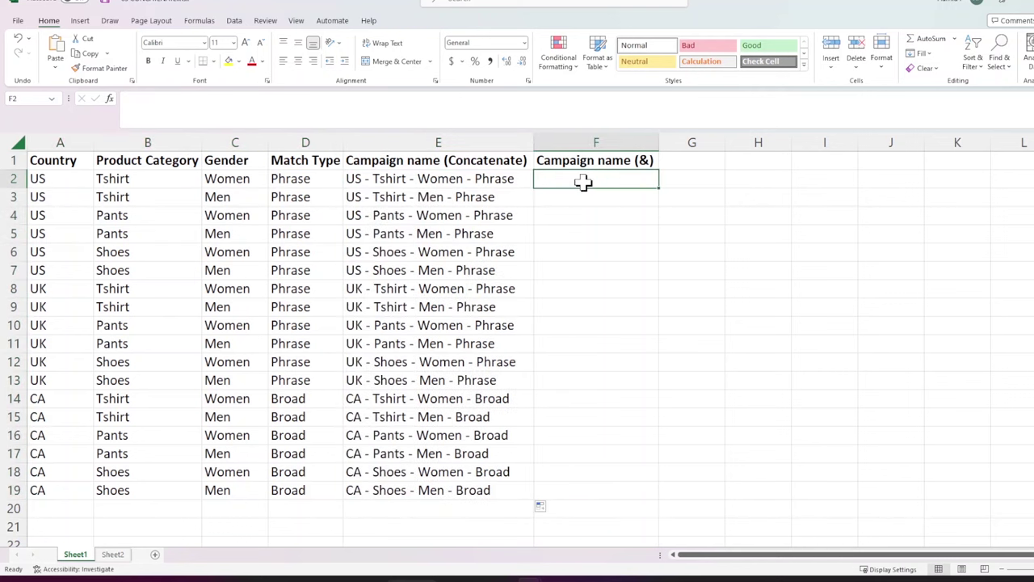
Step: Begin an ampersand formula in F2 joining A2 and B2 with " - " separators
type("=")
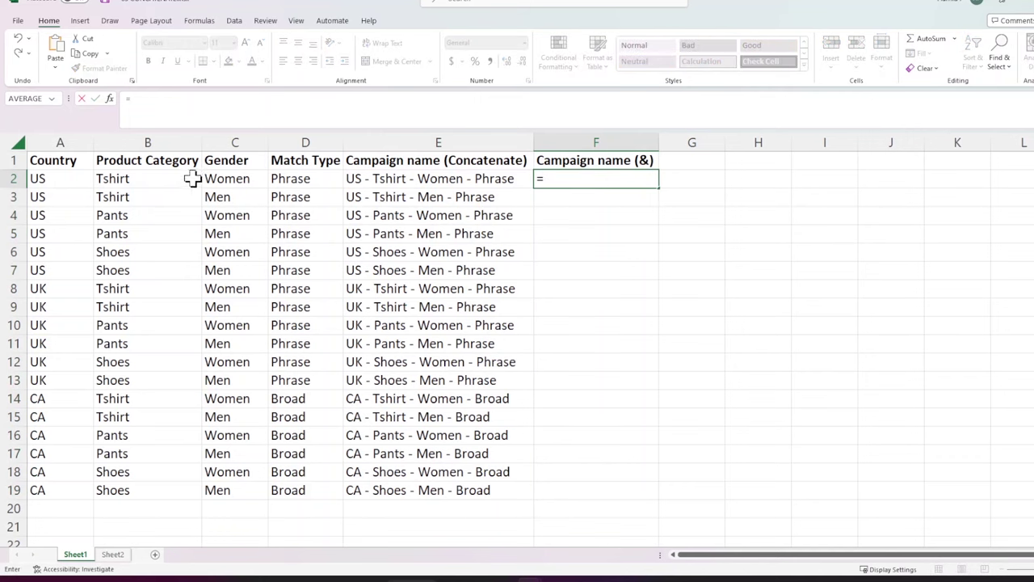
left_click(77, 184)
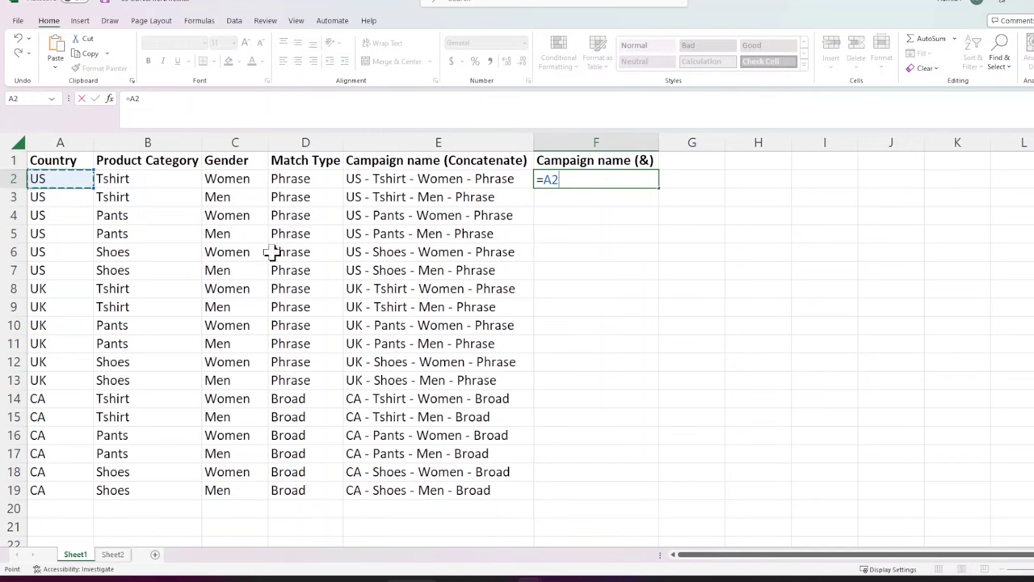
type("& ")
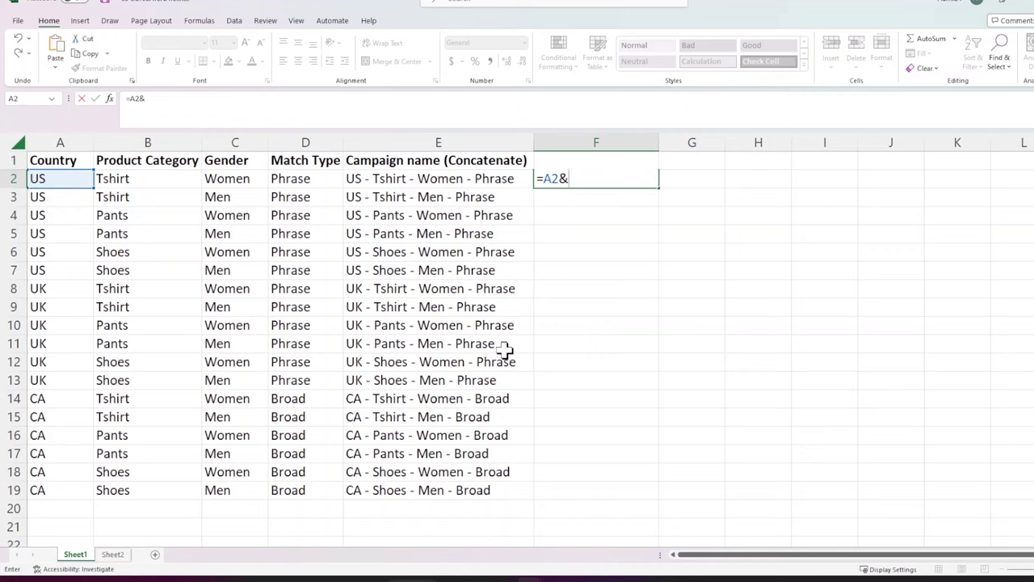
type("\" - \" &")
left_click(155, 182)
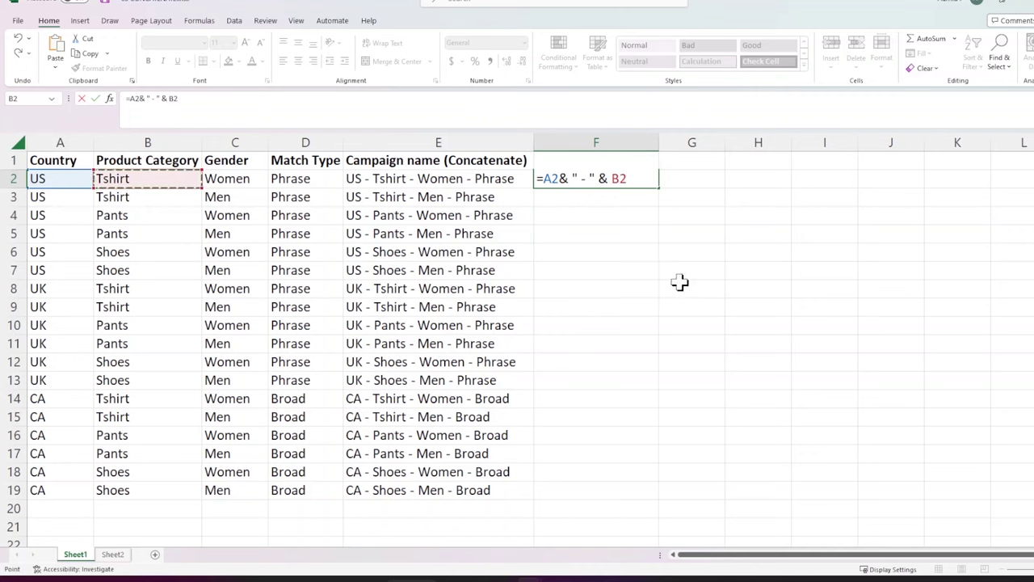
type("& \" - \"")
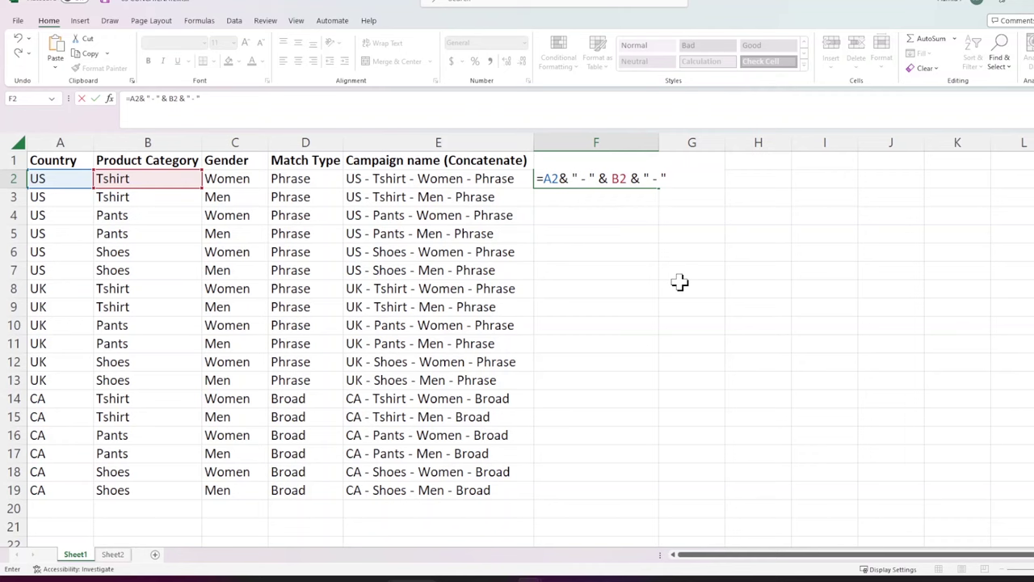
type(" &")
left_click_drag(571, 178, 592, 179)
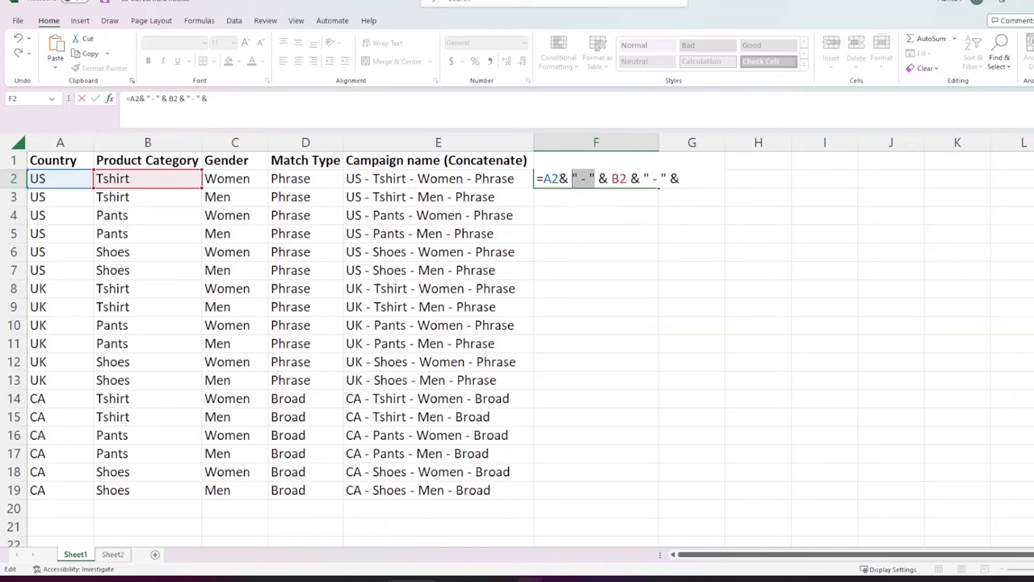
key("shift+Right")
key("shift+Right")
Step: Add C2, a copied " - " separator and D2, then try entering the formula, triggering Excel's warning
left_click(245, 178)
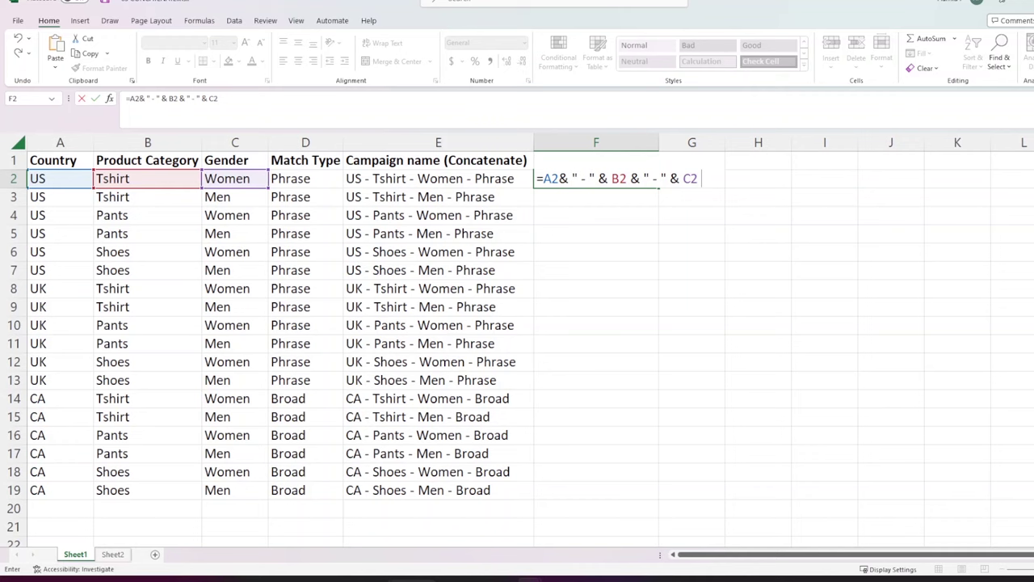
left_click(650, 178)
left_click_drag(630, 179, 667, 179)
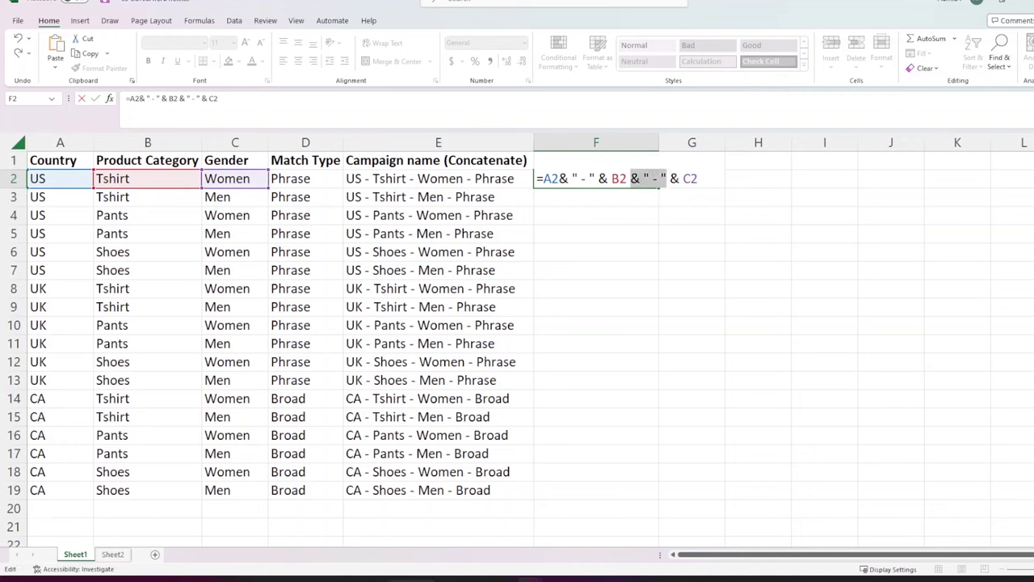
key("ctrl+c")
key("End")
key("ctrl+v")
left_click(291, 180)
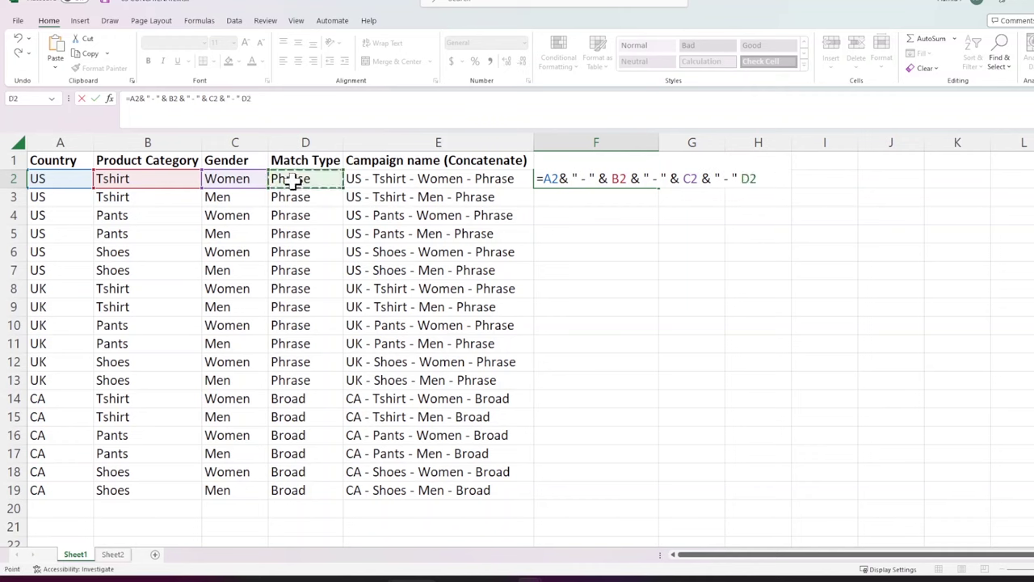
type(")")
key("Return")
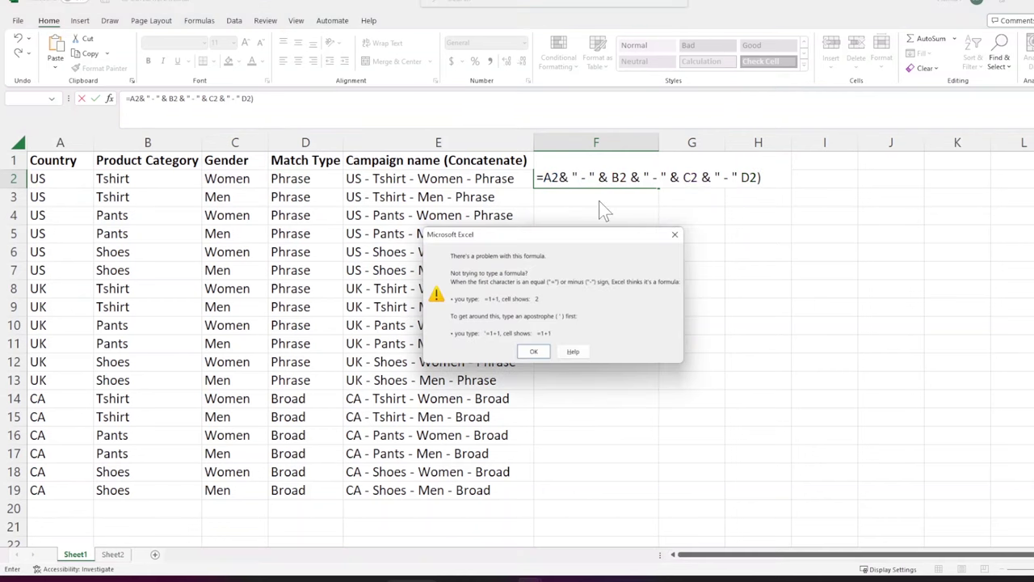
Step: Dismiss the warning, insert the missing & before D2, and accept Excel's suggested correction
left_click(534, 351)
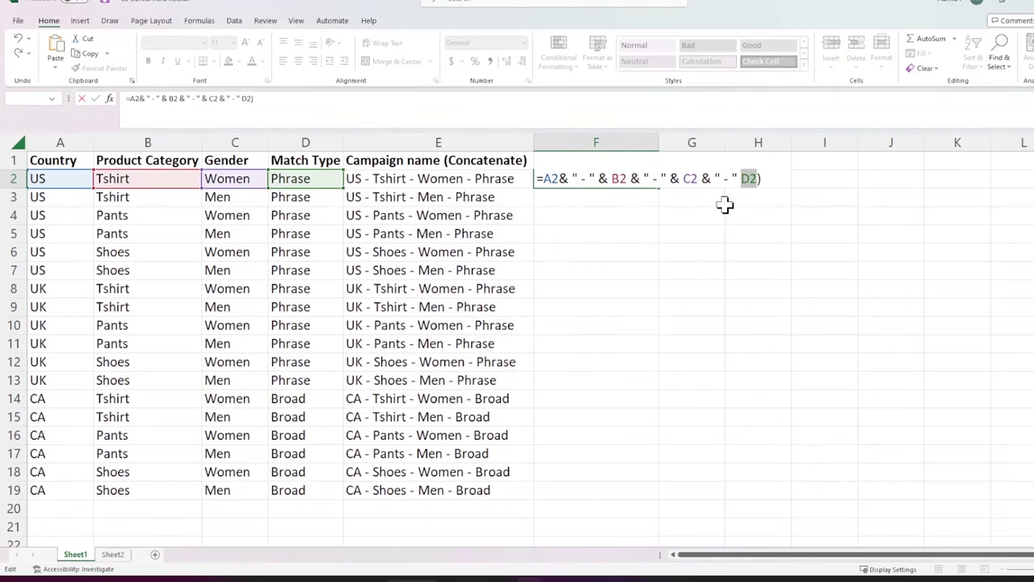
left_click(757, 178)
left_click(741, 178)
type("&")
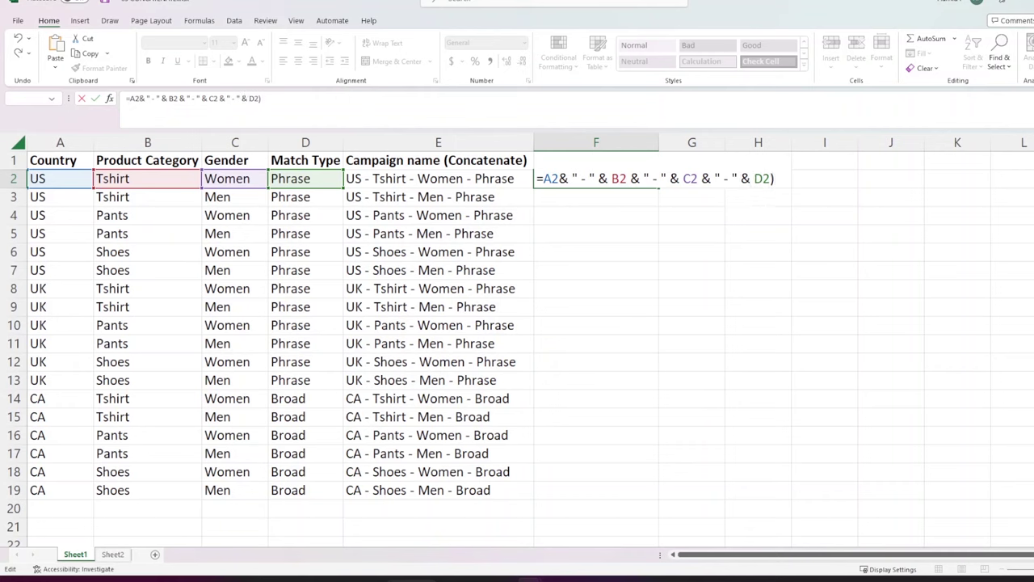
key("Return")
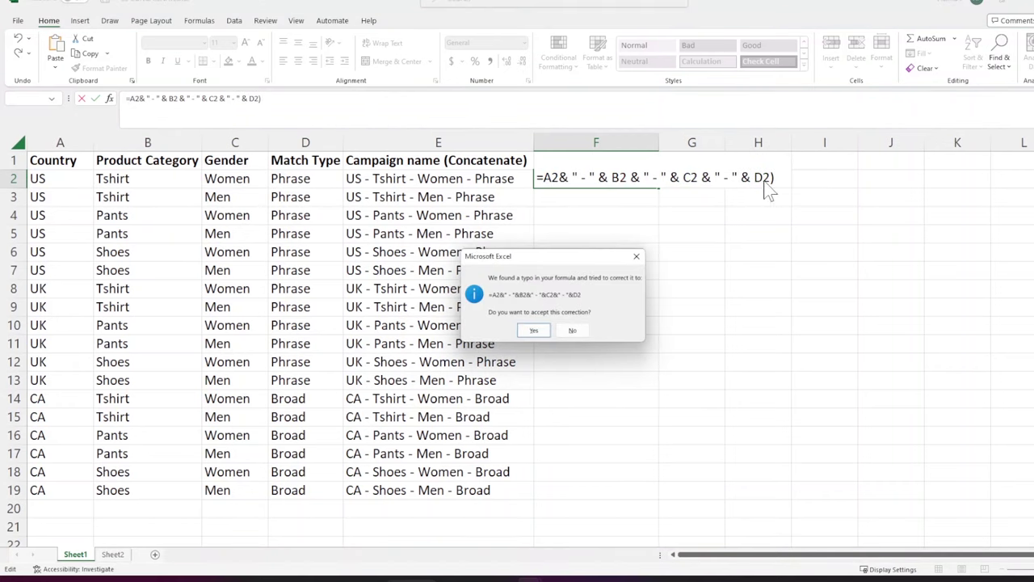
left_click(534, 331)
left_click(605, 179)
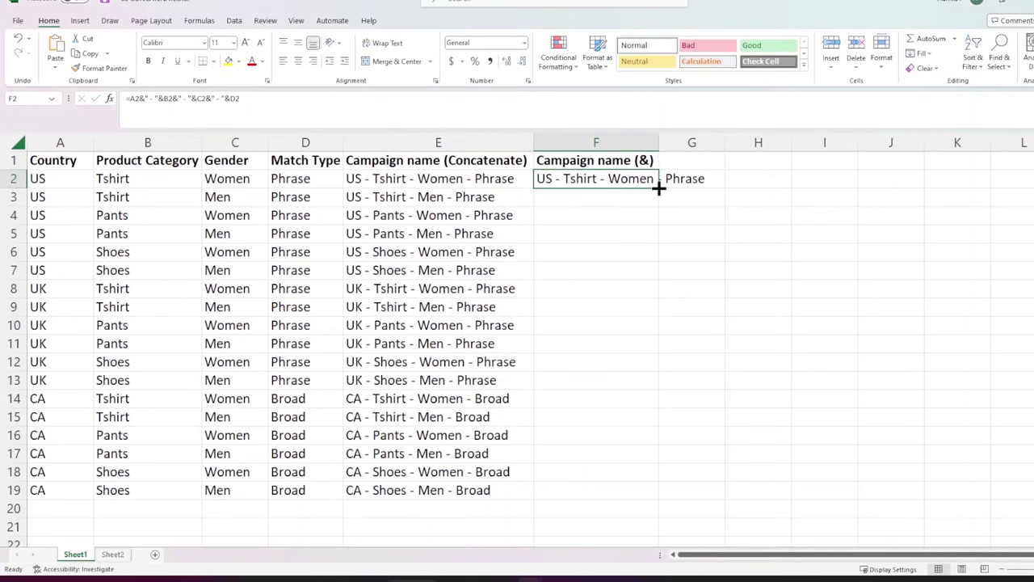
Step: Fill F2's ampersand formula down to row 19 and autofit column F
double_click(660, 187)
double_click(659, 142)
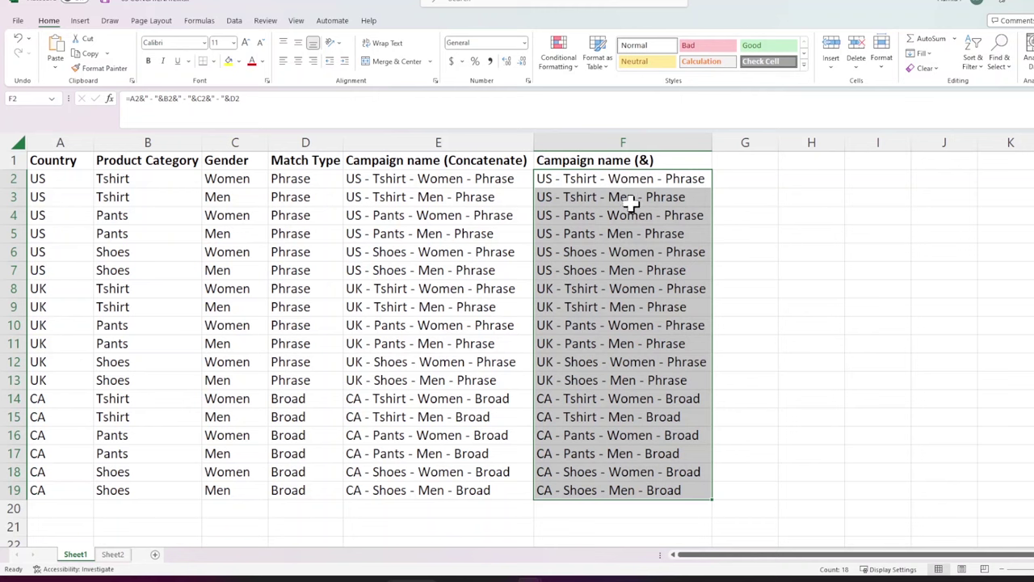
left_click(465, 161)
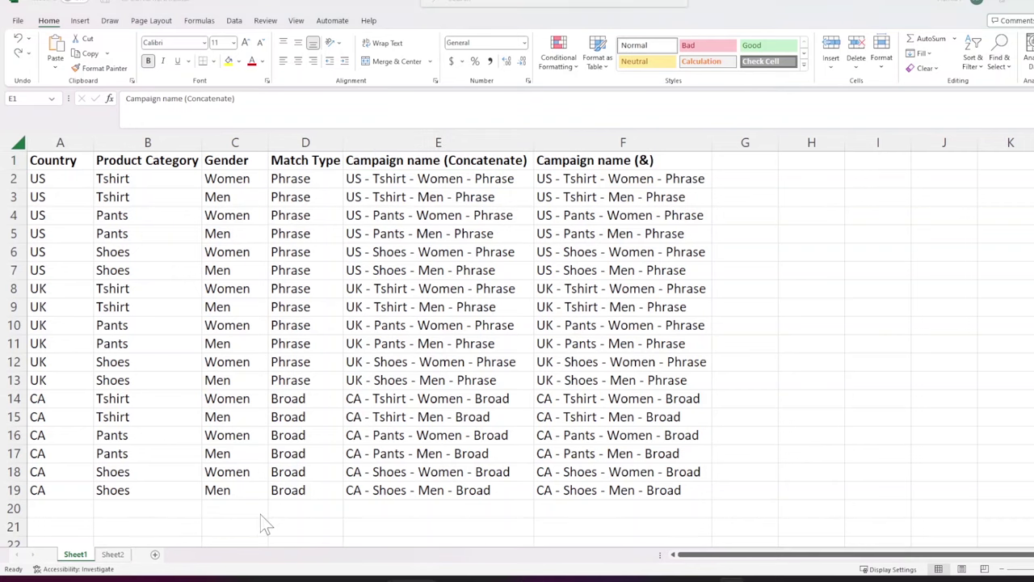
left_click(113, 556)
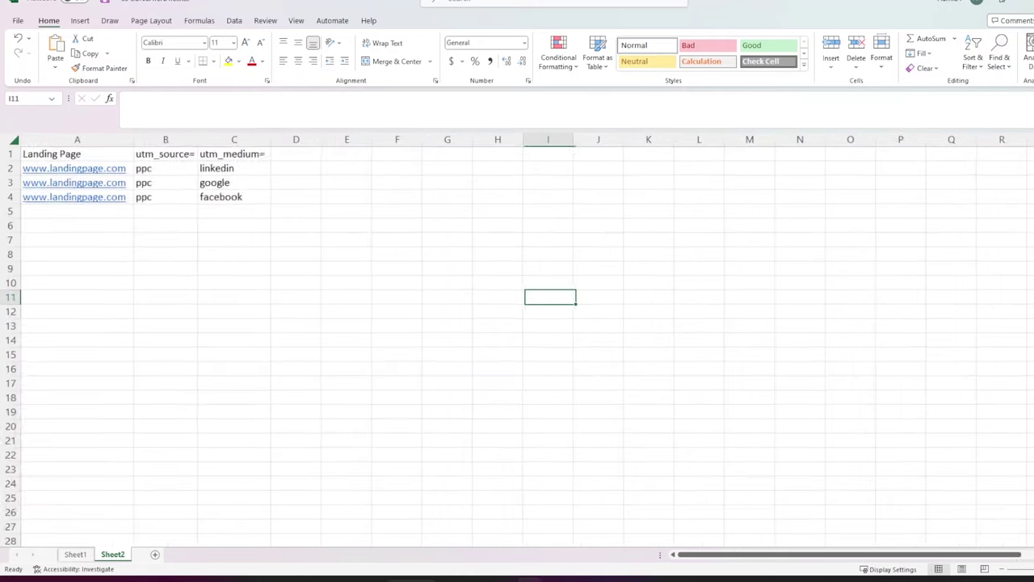
scroll(517, 339, "up", 4)
scroll(517, 339, "up", 1)
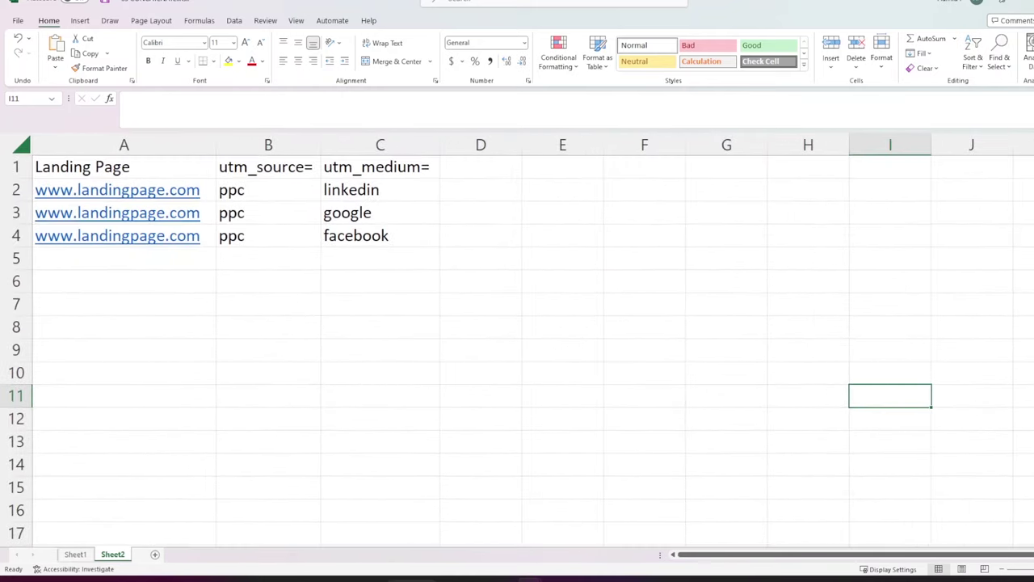
scroll(517, 339, "up", 1)
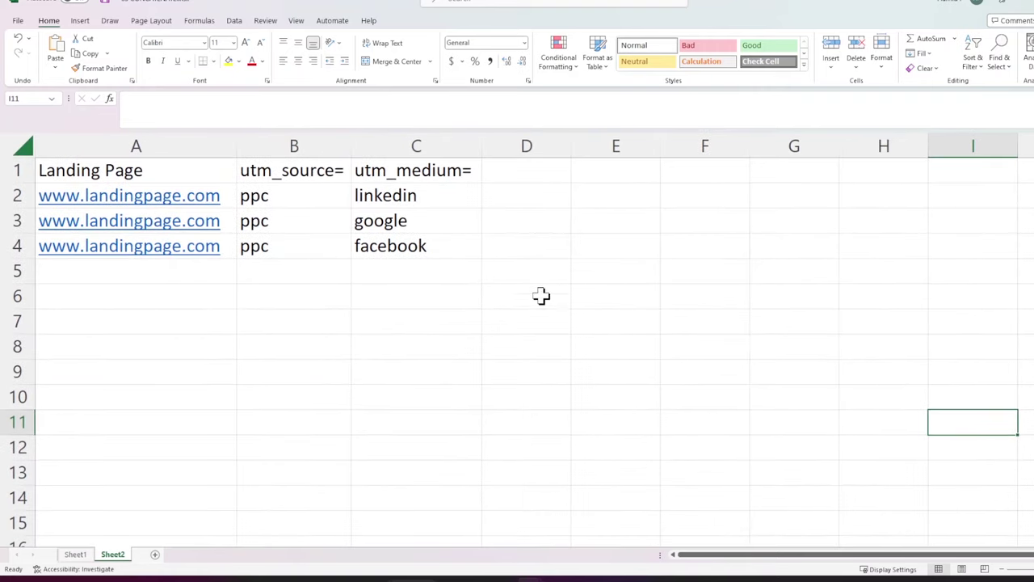
left_click(408, 201)
left_click(408, 220)
left_click(411, 245)
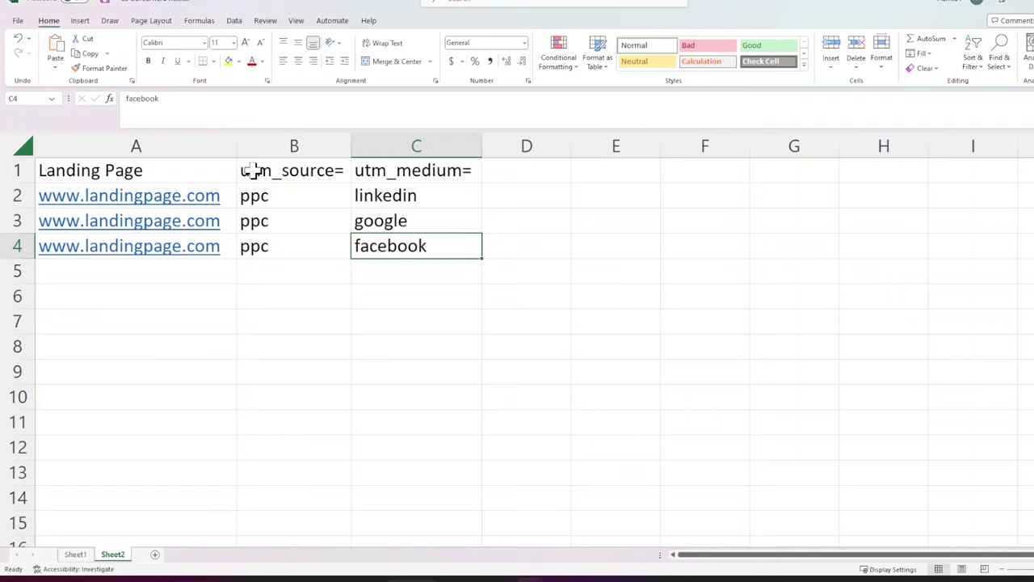
left_click_drag(255, 170, 345, 211)
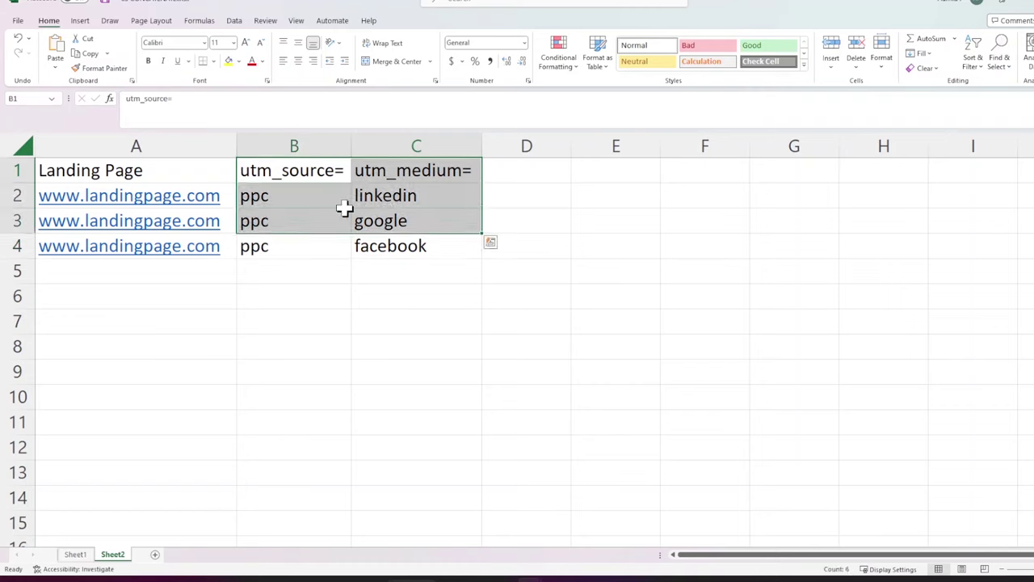
left_click(503, 182)
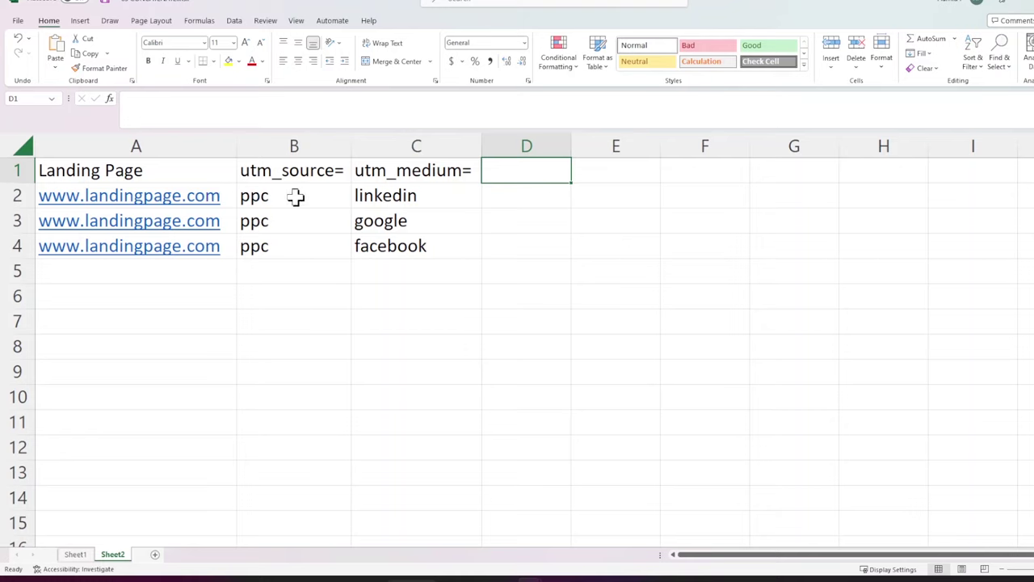
left_click(386, 197)
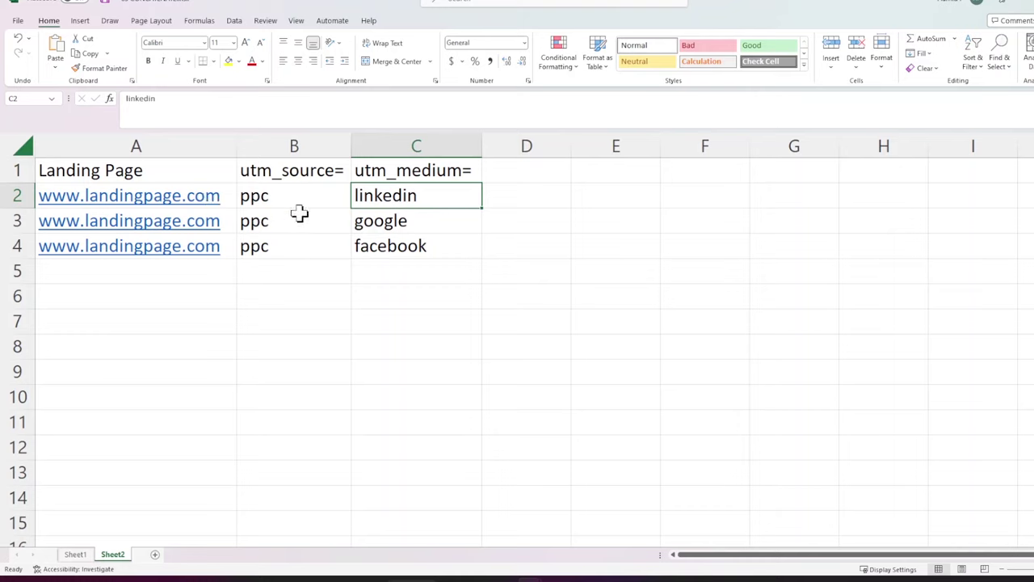
left_click(511, 171)
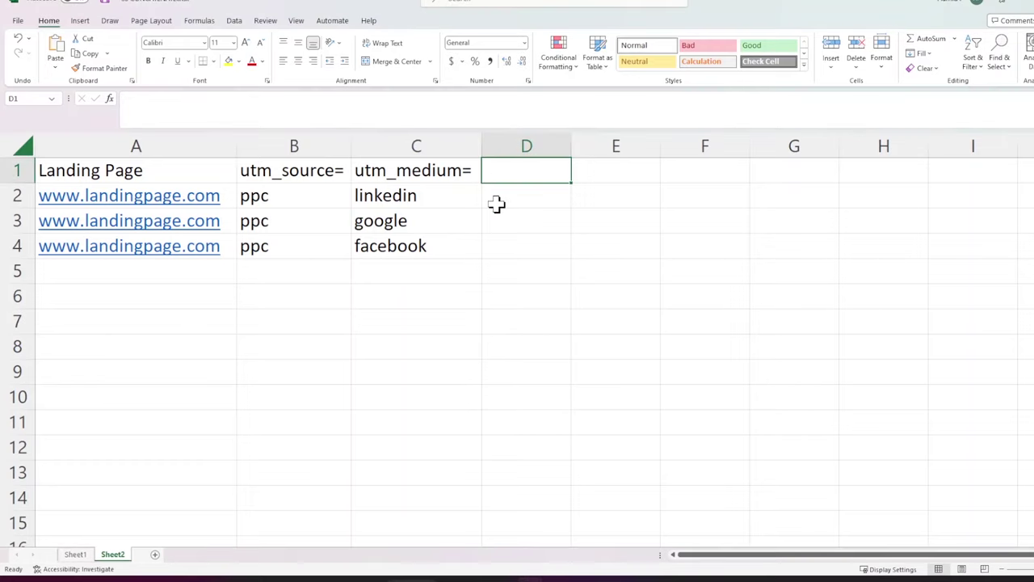
Step: Enter the 'Concatenated URL' header in D1, autofit column D, and begin =conc in D2
type("Conca")
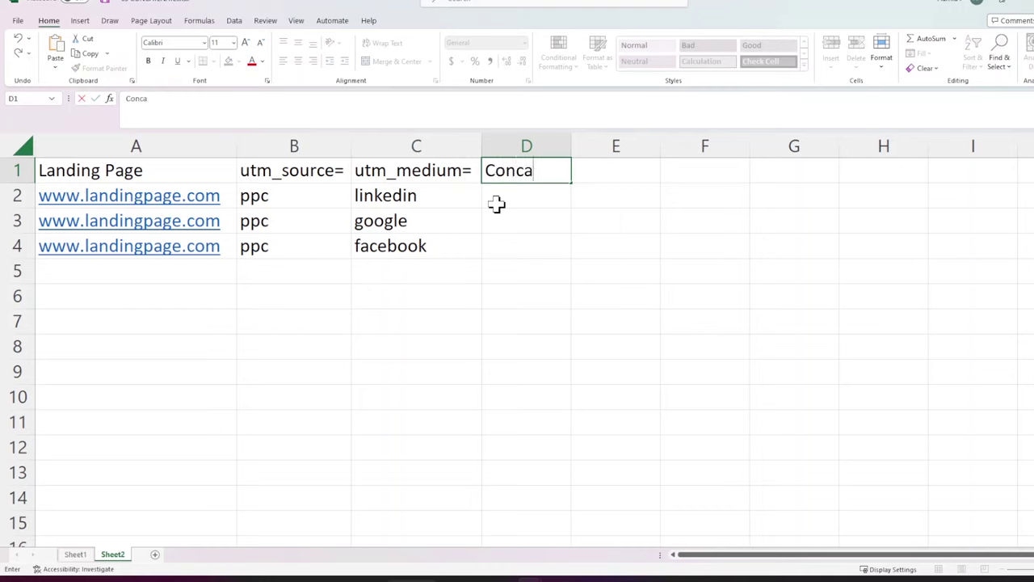
type("tenate")
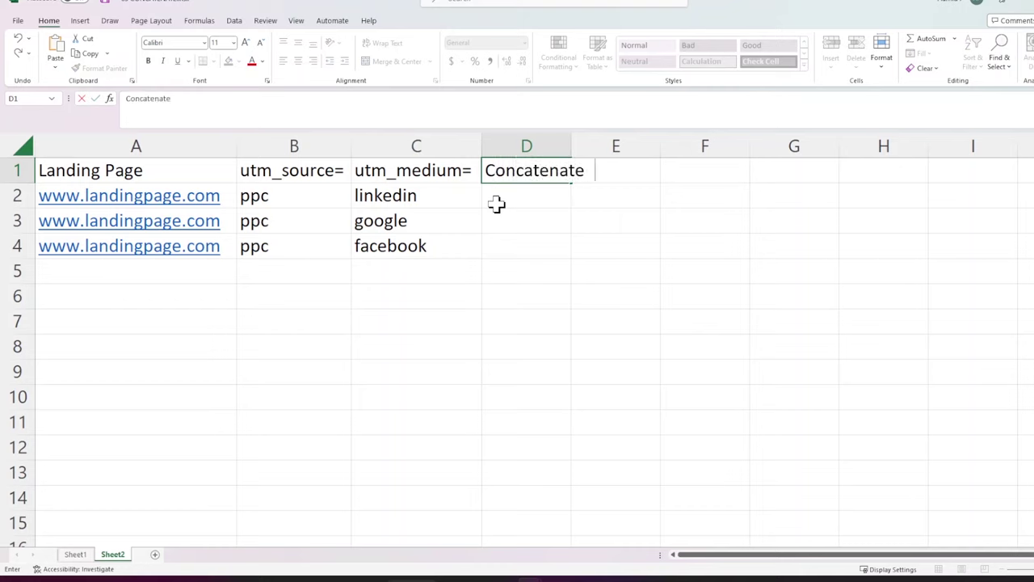
type("d URL")
key("Return")
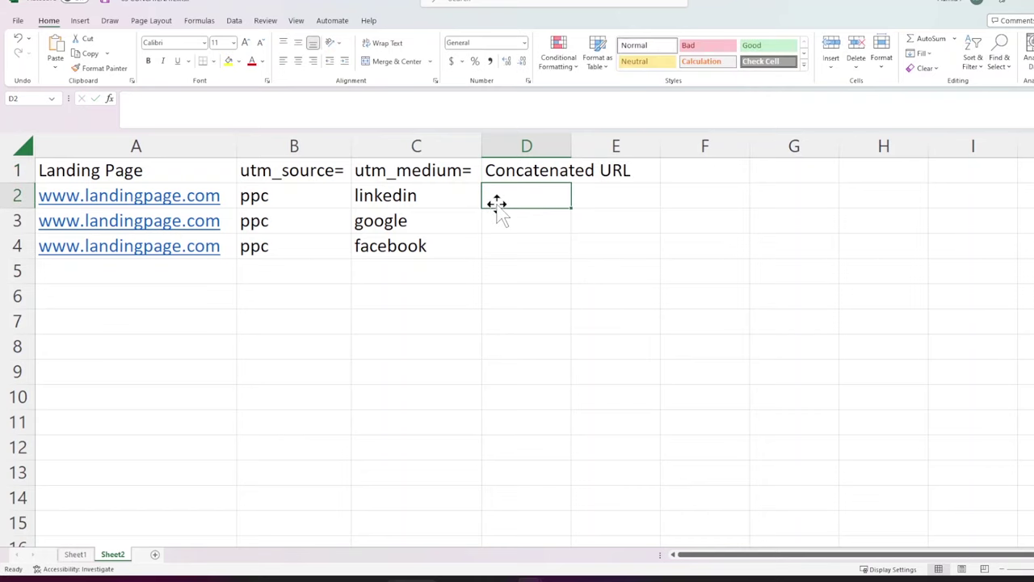
double_click(569, 141)
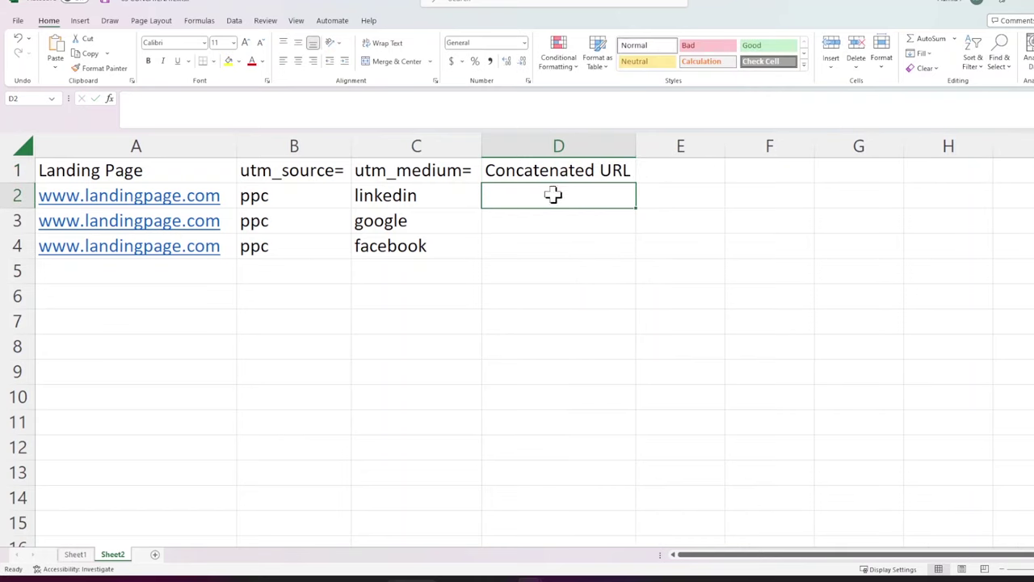
type("=conc")
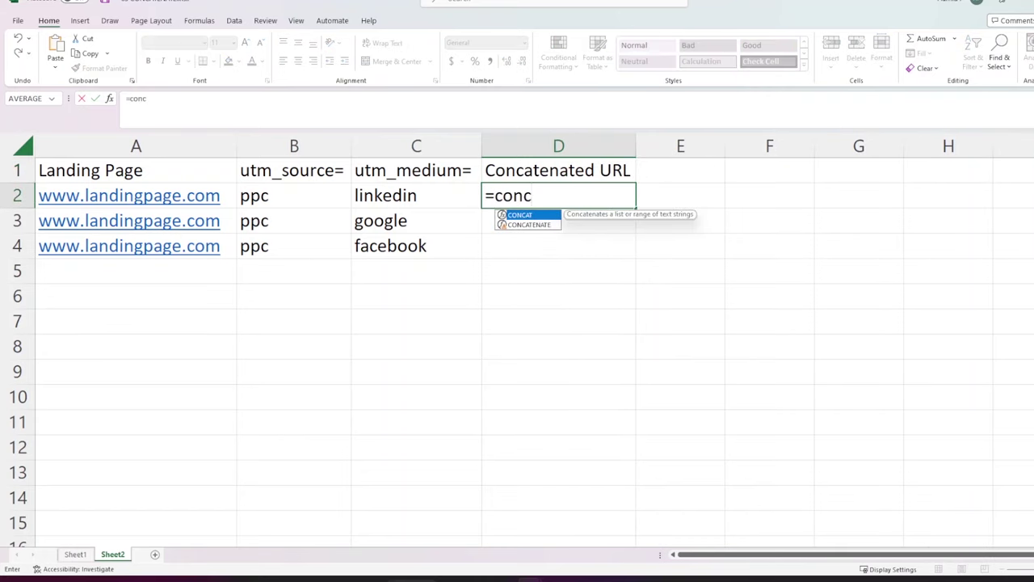
Step: Build =CONCATENATE(A2,"?",$B$1,B2,"&",$C$1,C2) in D2 with absolute header references
double_click(529, 225)
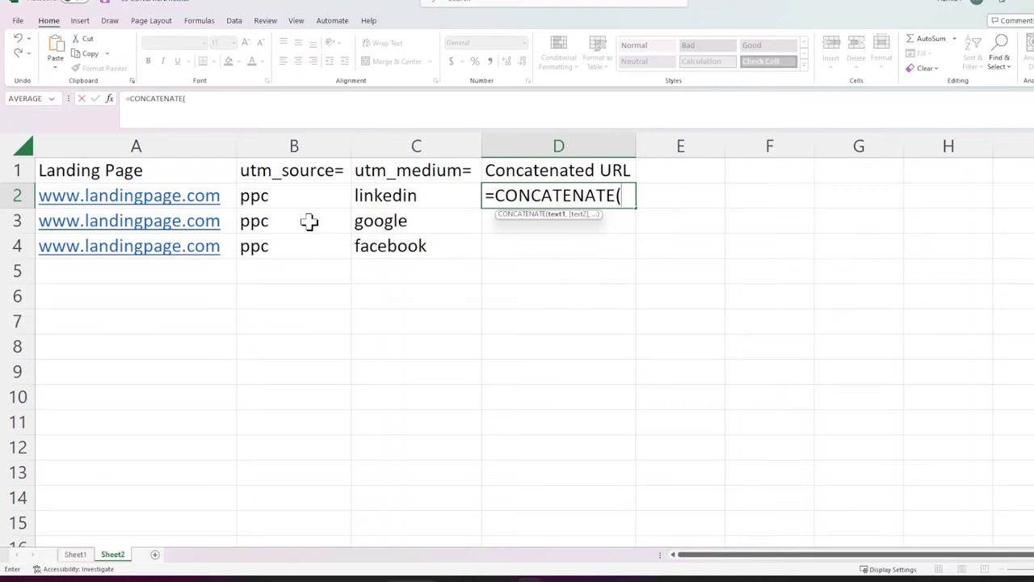
left_click(131, 202)
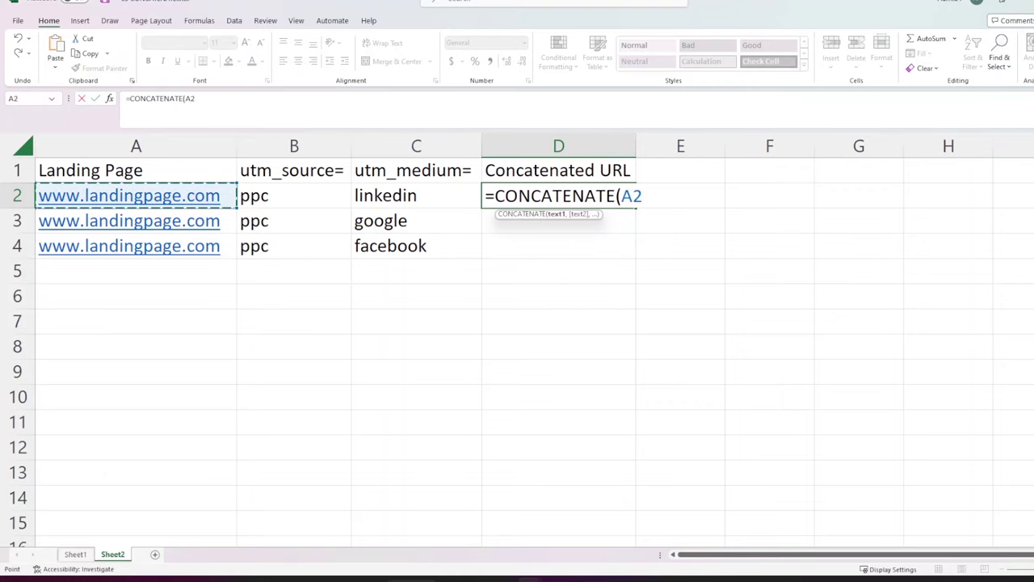
type(",\"")
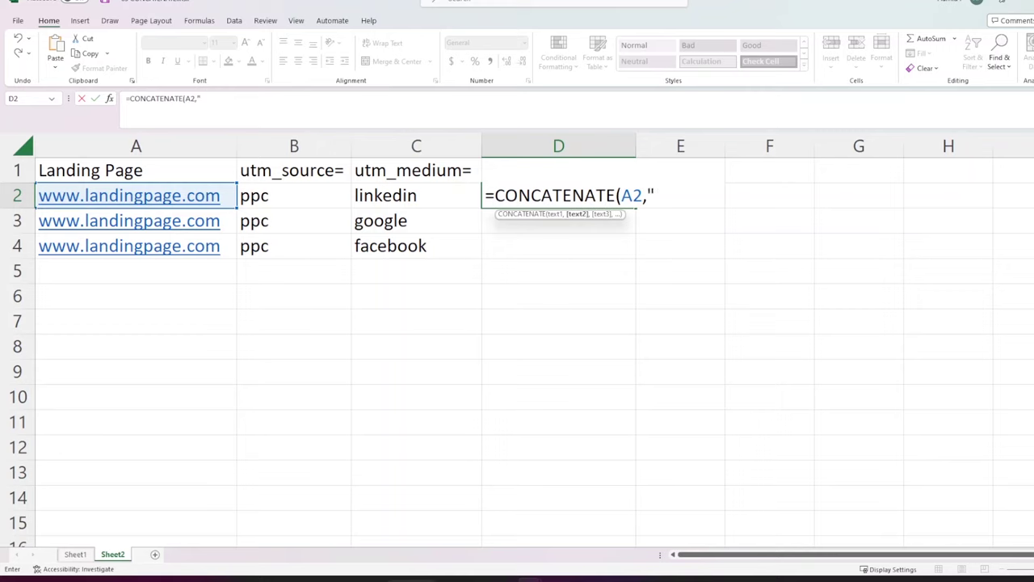
type("?\",")
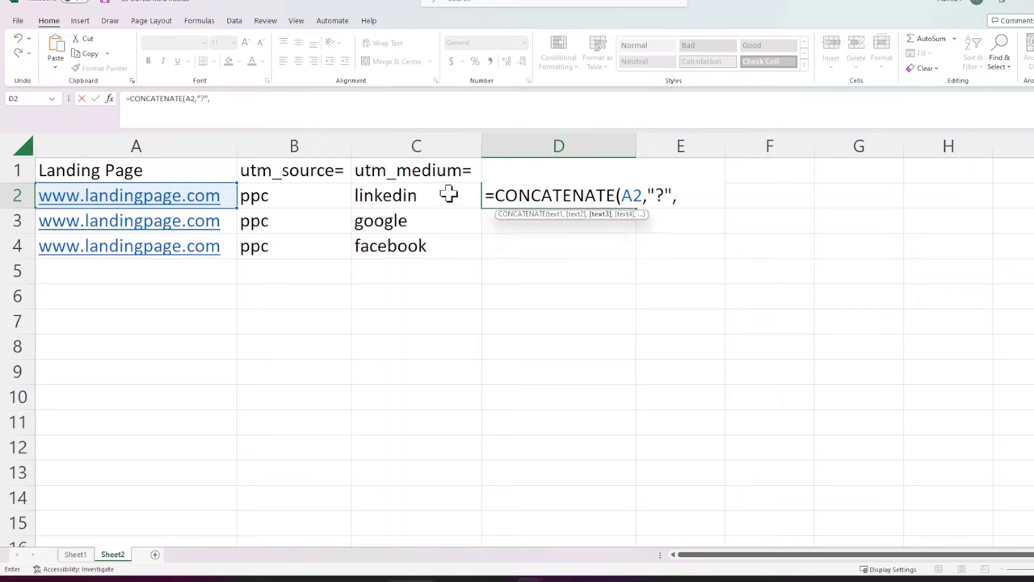
left_click(309, 173)
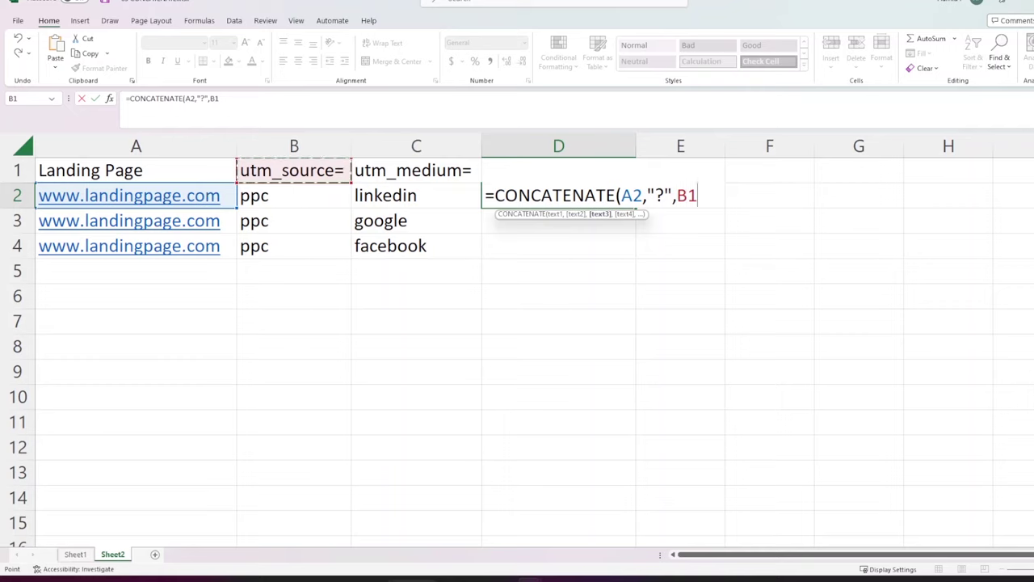
key("F2")
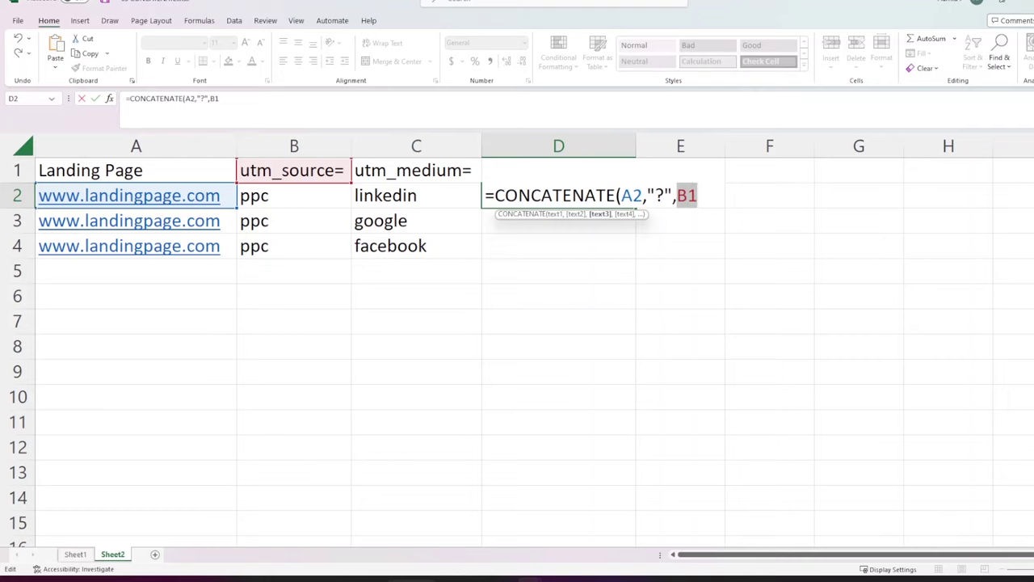
key("F4")
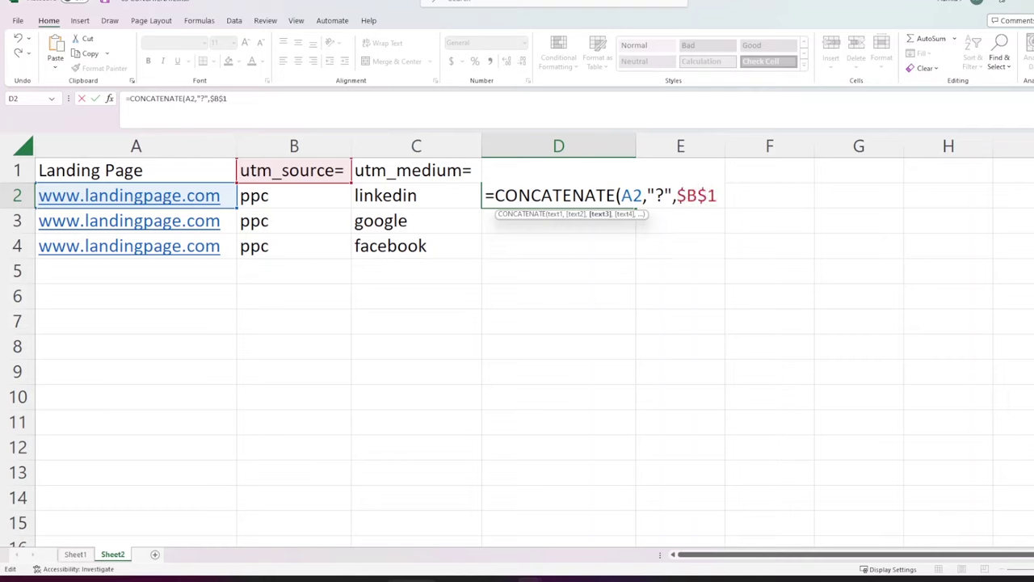
type(",")
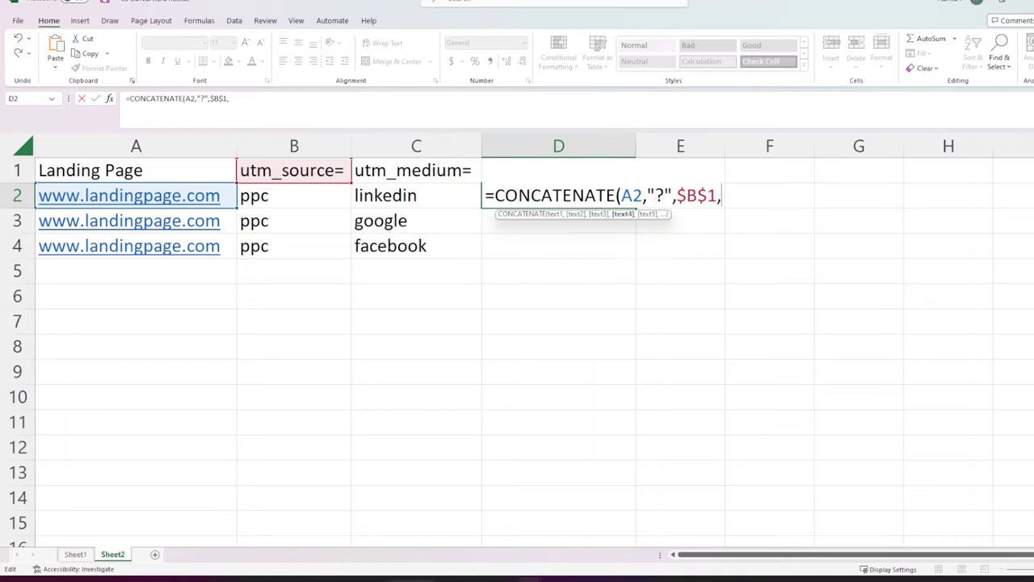
left_click(296, 198)
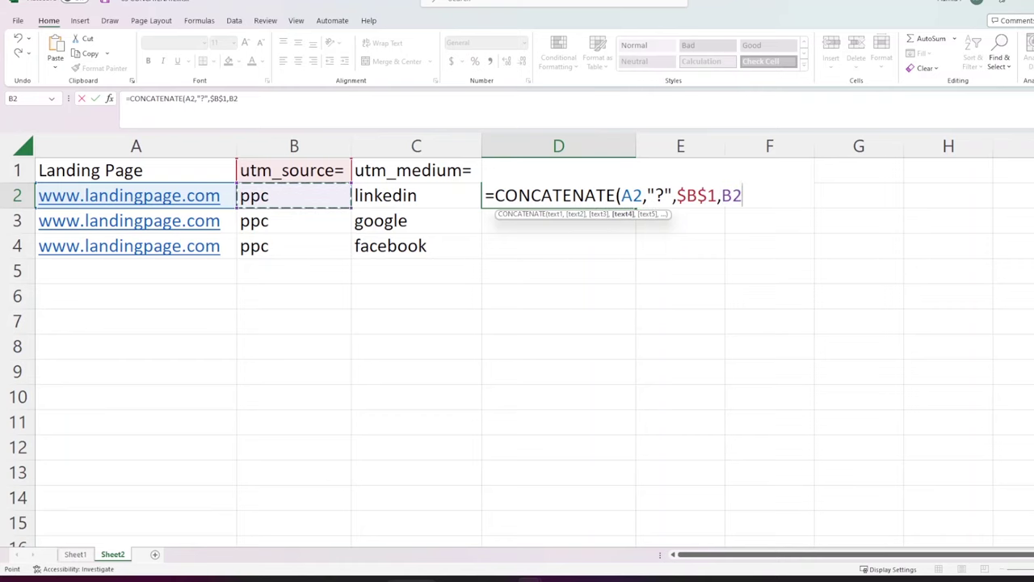
type(",")
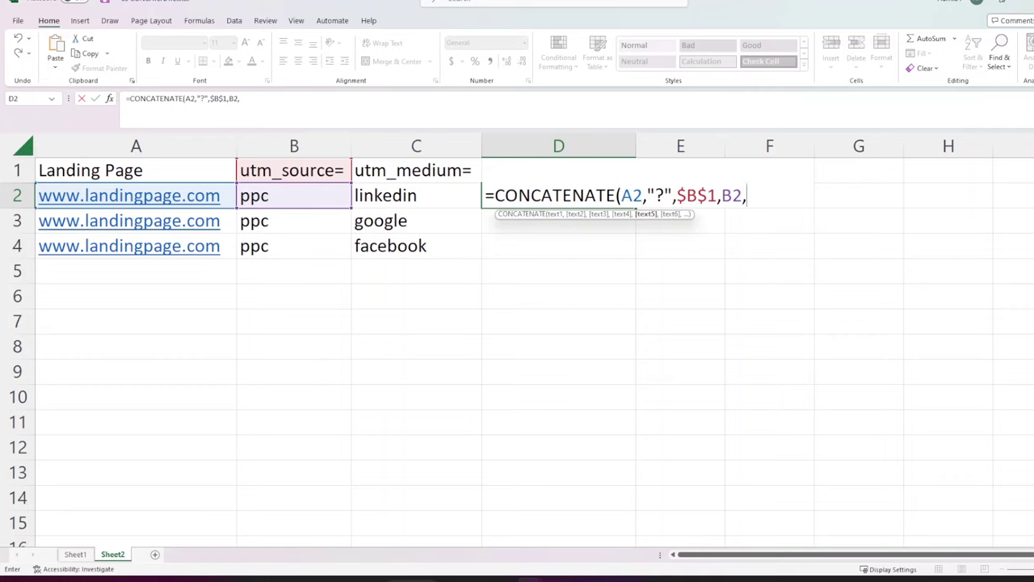
type("\"&\",")
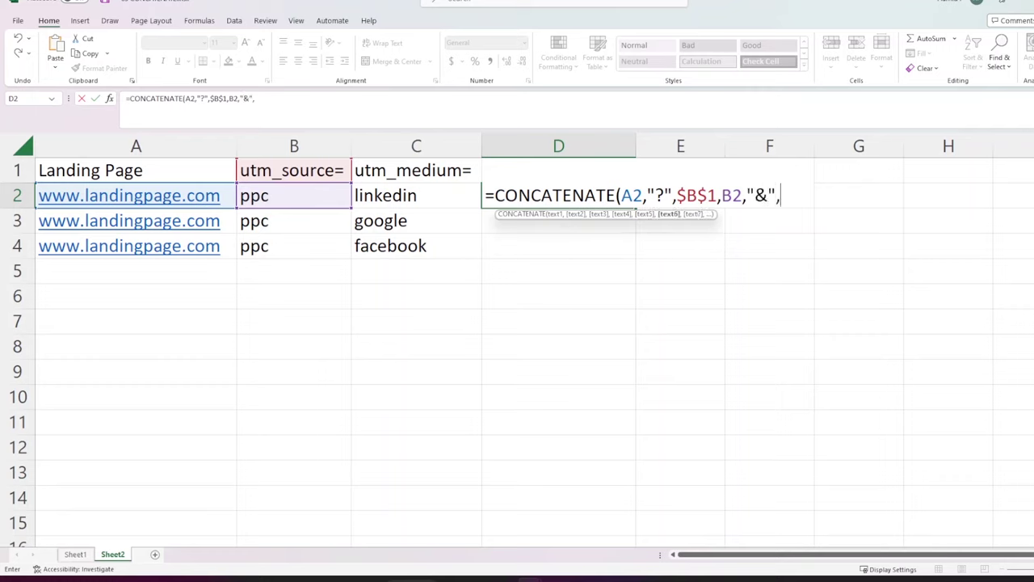
left_click(441, 170)
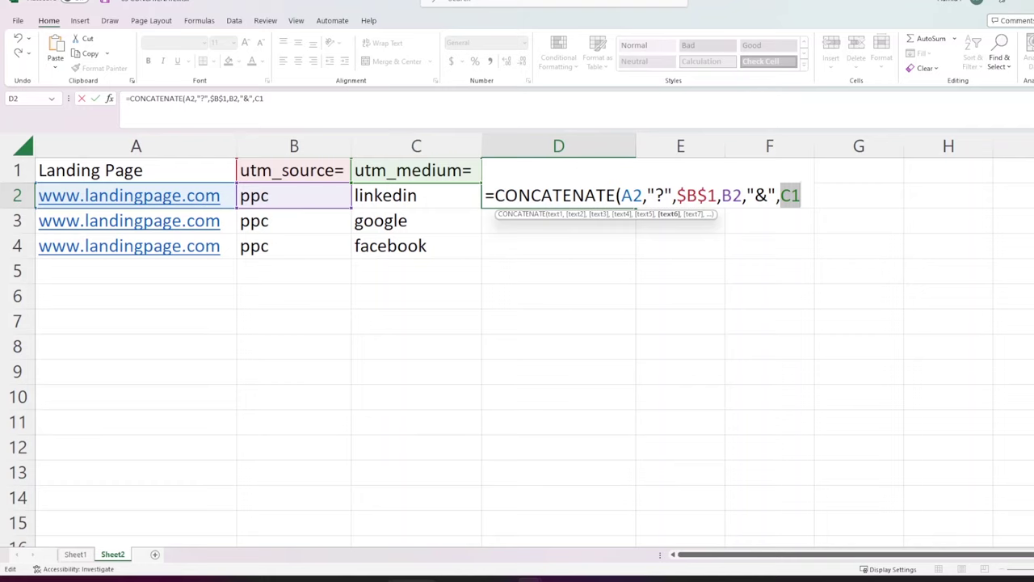
key("F4")
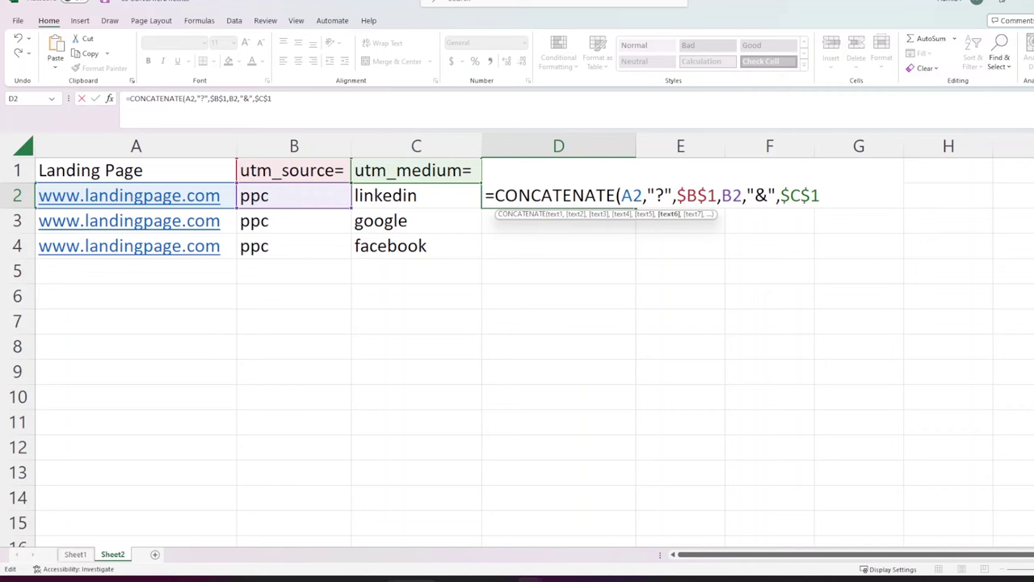
type(",")
left_click(411, 201)
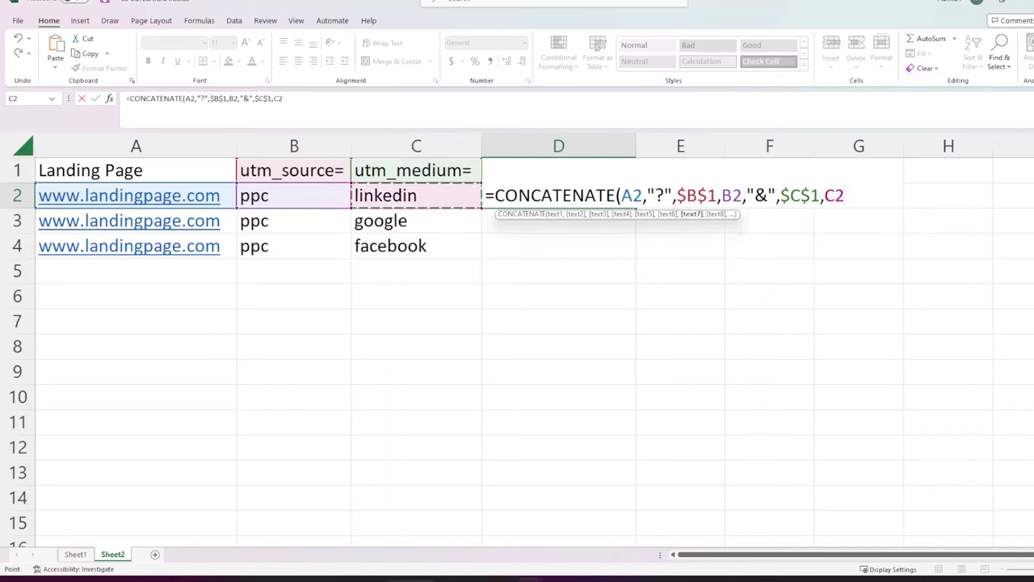
key("Return")
Step: Fill the URL formula down to D4, autofit column D, and check the results
left_click(601, 198)
double_click(636, 208)
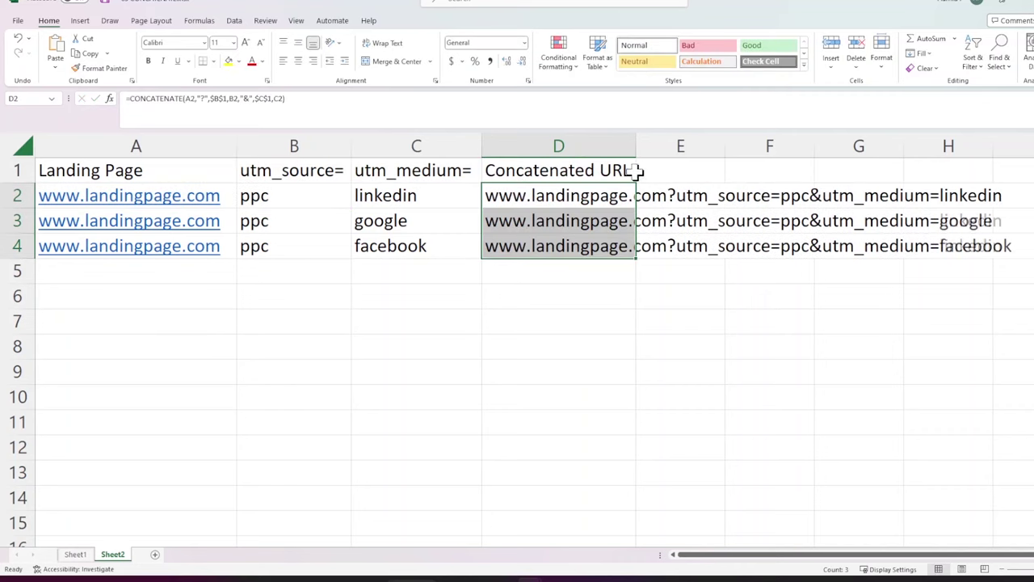
double_click(636, 146)
left_click(784, 247)
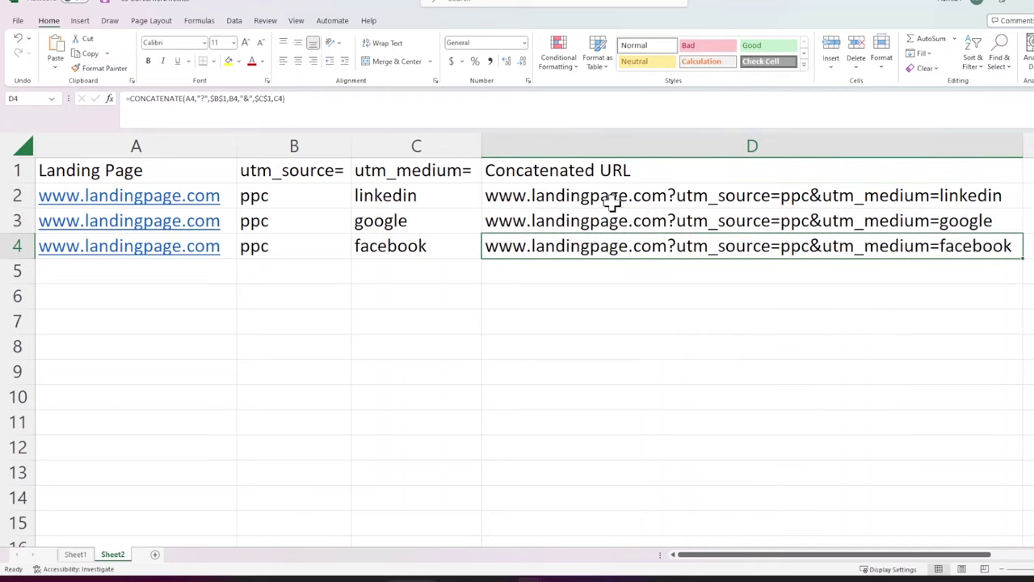
left_click(692, 199)
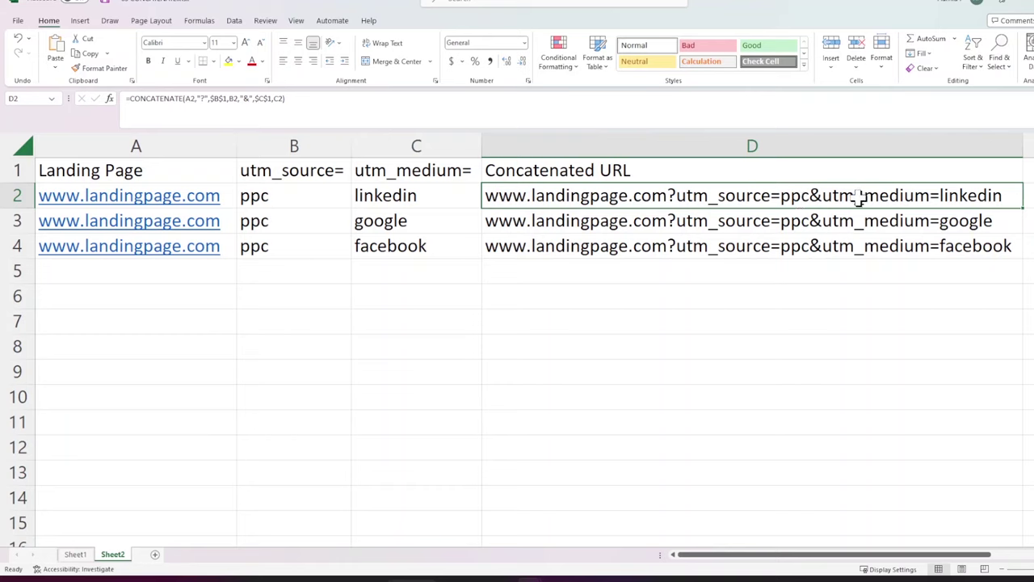
Step: Compare C2 and D2's formula, then inspect the absolute $B$1 and $C$1 references in D4's formula
left_click(429, 200)
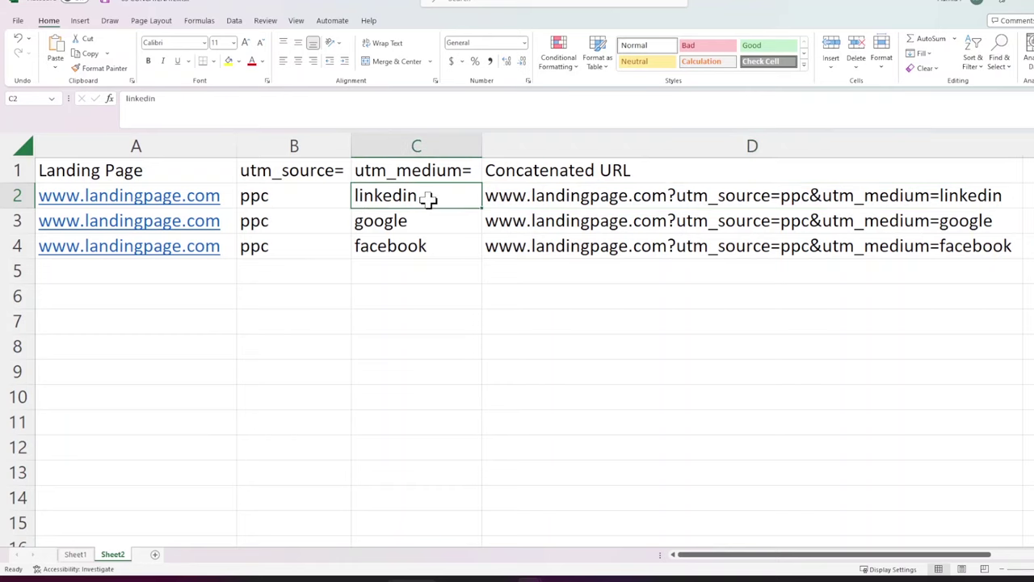
left_click(588, 198)
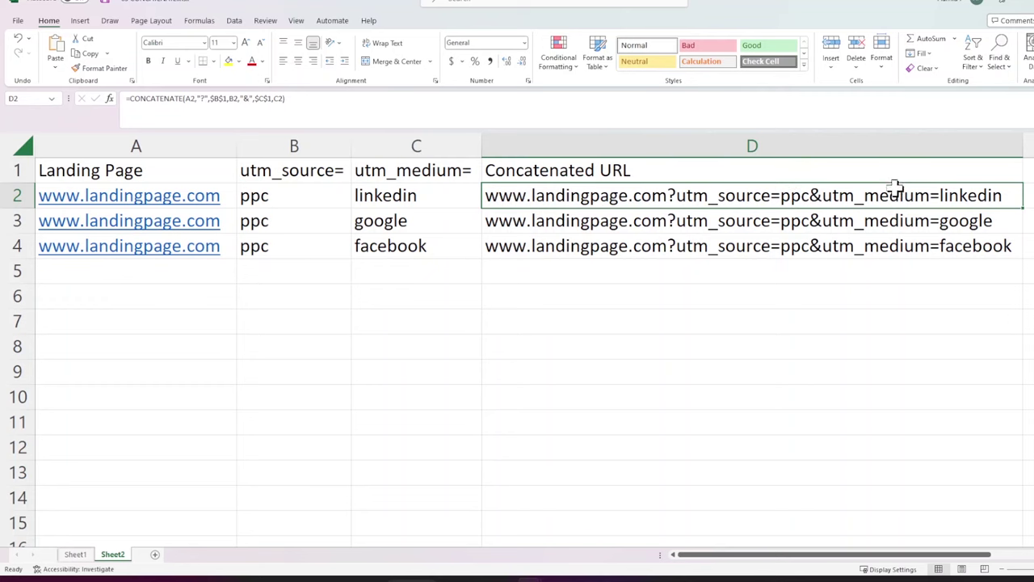
double_click(848, 243)
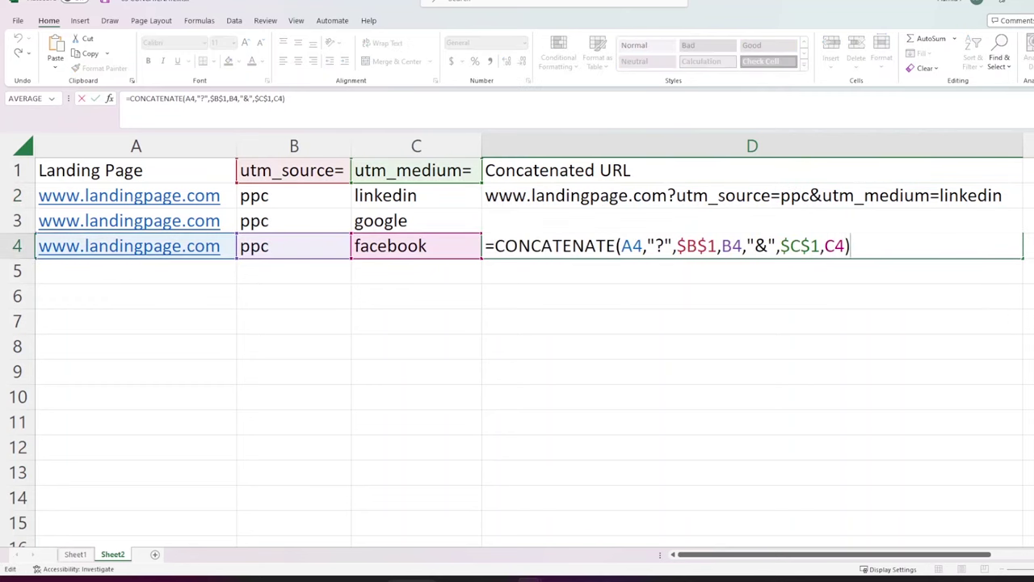
left_click_drag(780, 245, 821, 245)
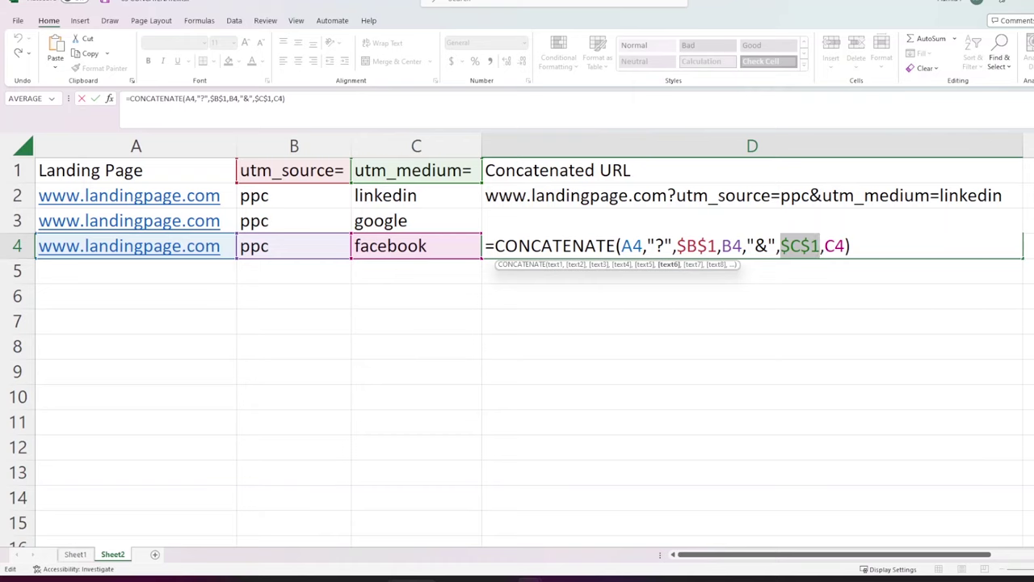
left_click(791, 246)
left_click_drag(717, 245, 676, 246)
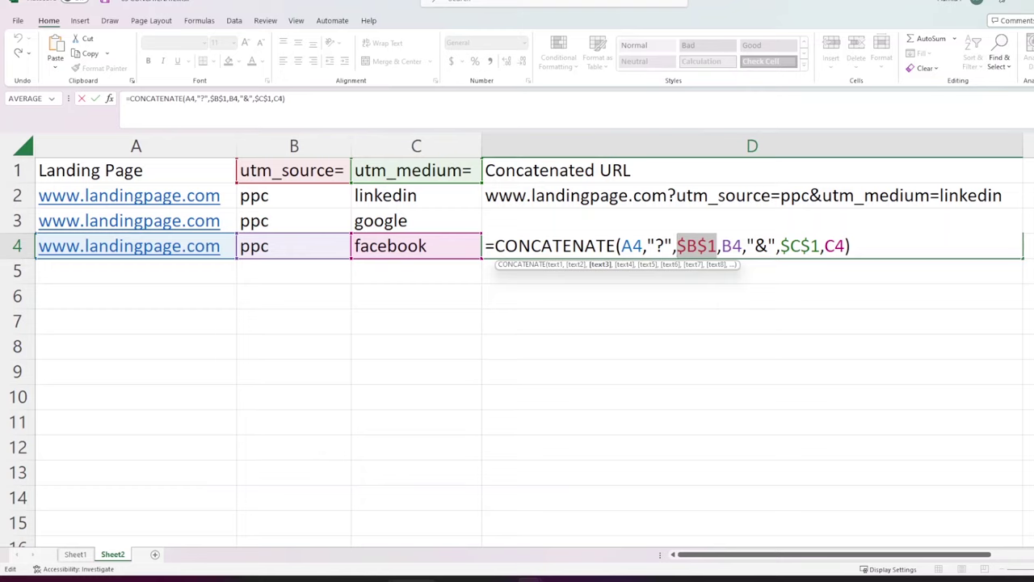
left_click(824, 246)
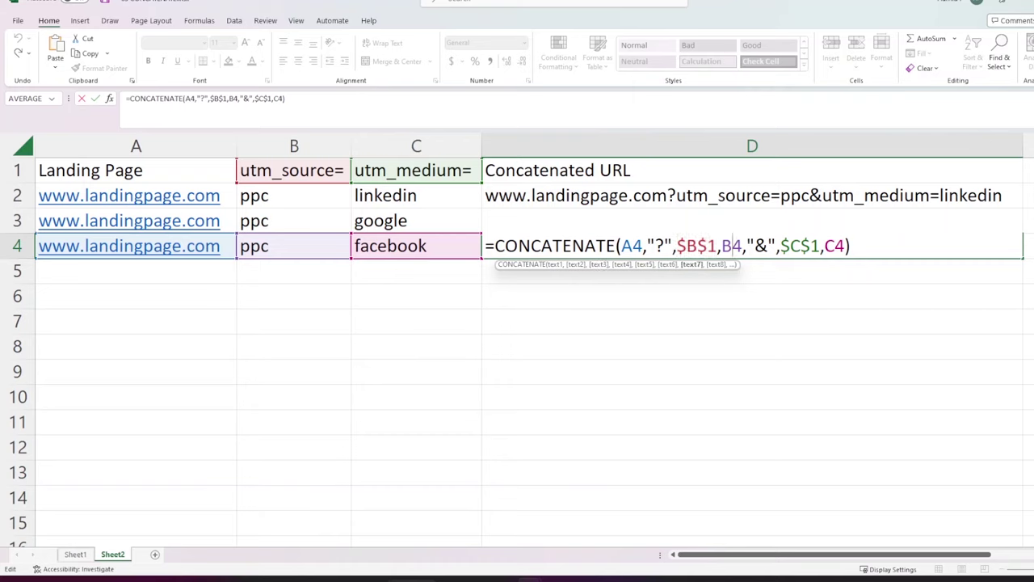
Step: Highlight D4's A4, B4, C4 and $C$1 references, then commit the formula unchanged
double_click(731, 245)
double_click(632, 246)
double_click(731, 246)
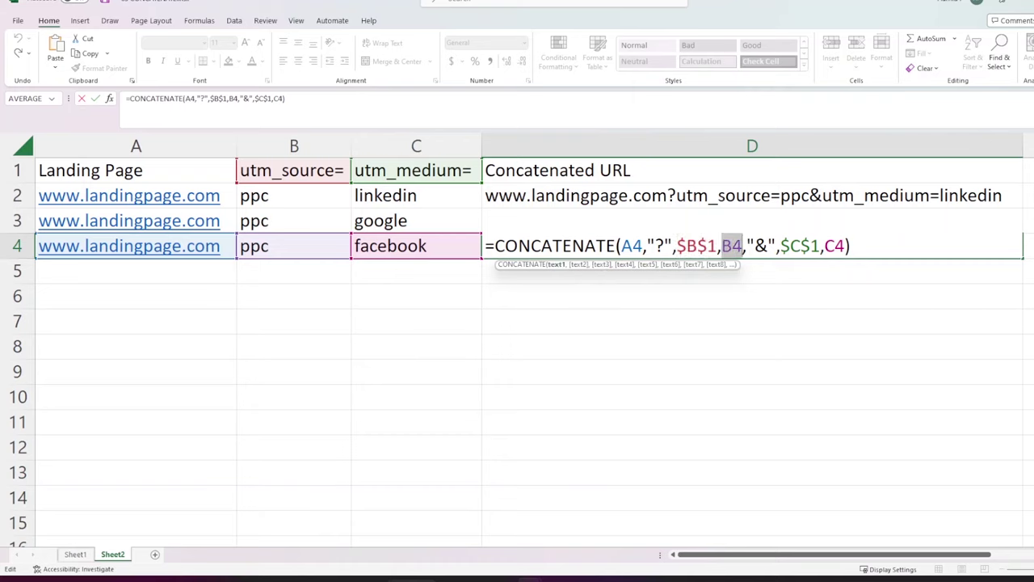
double_click(833, 246)
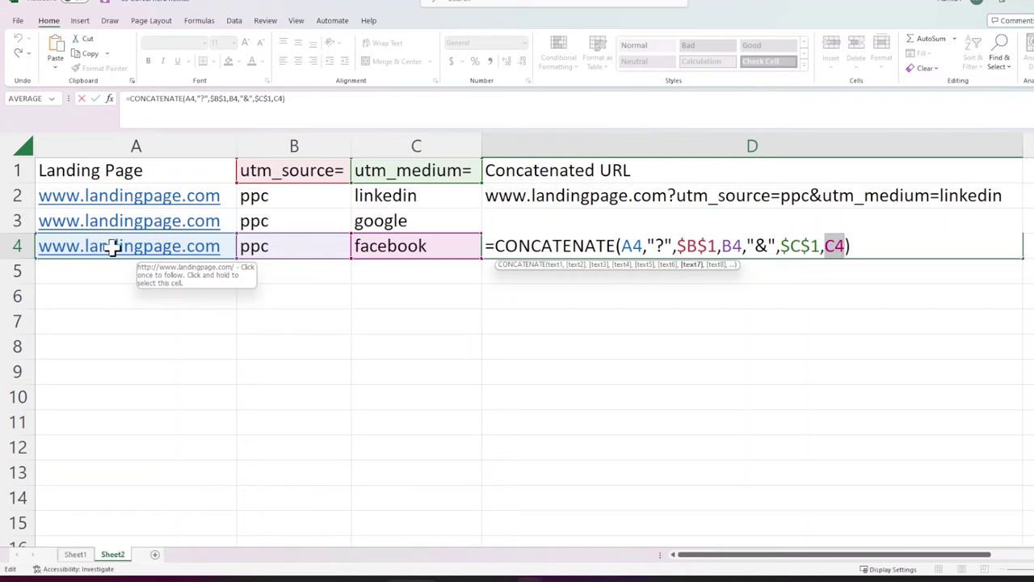
key("End")
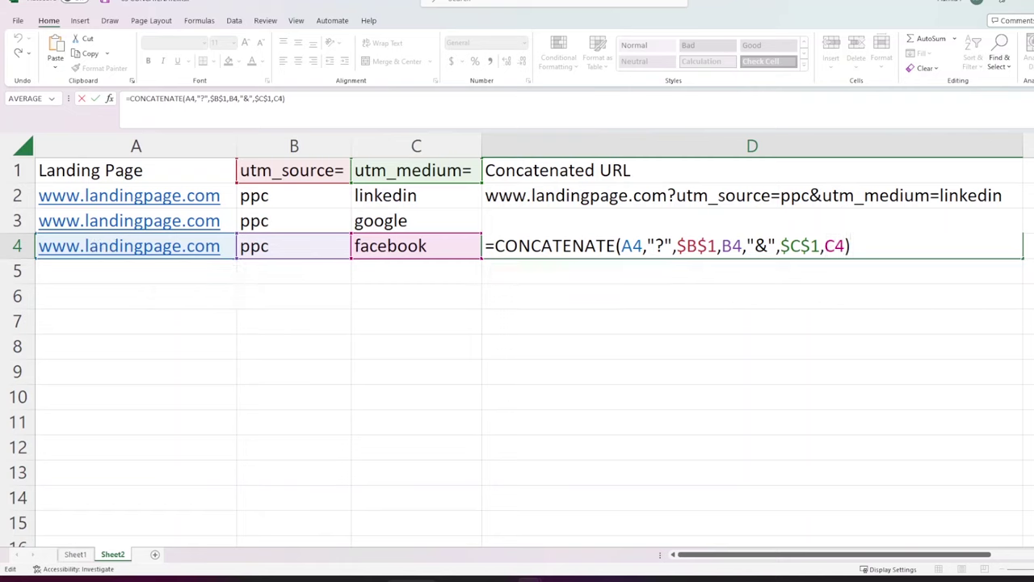
left_click_drag(781, 246, 821, 245)
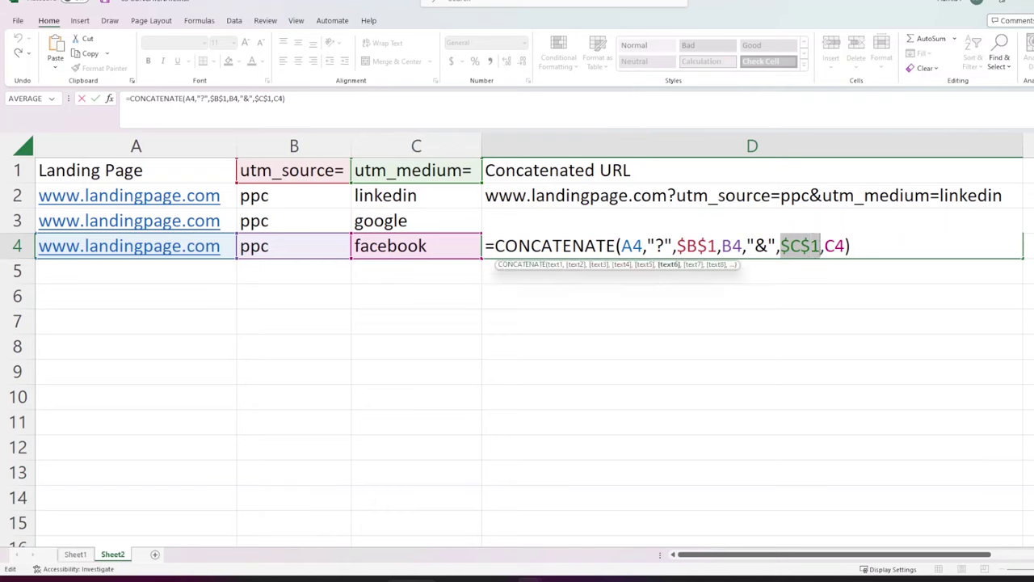
left_click(850, 246)
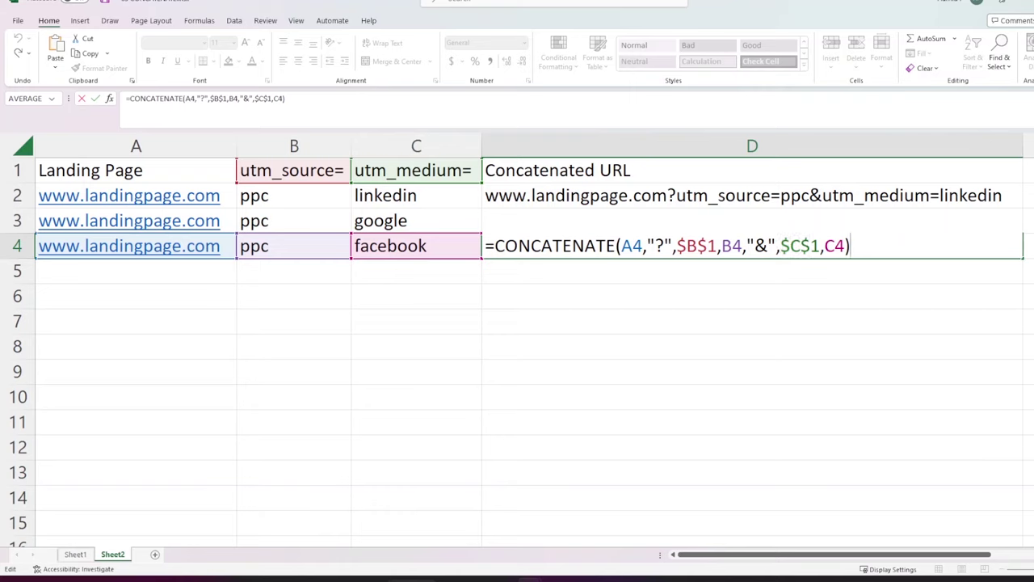
key("Return")
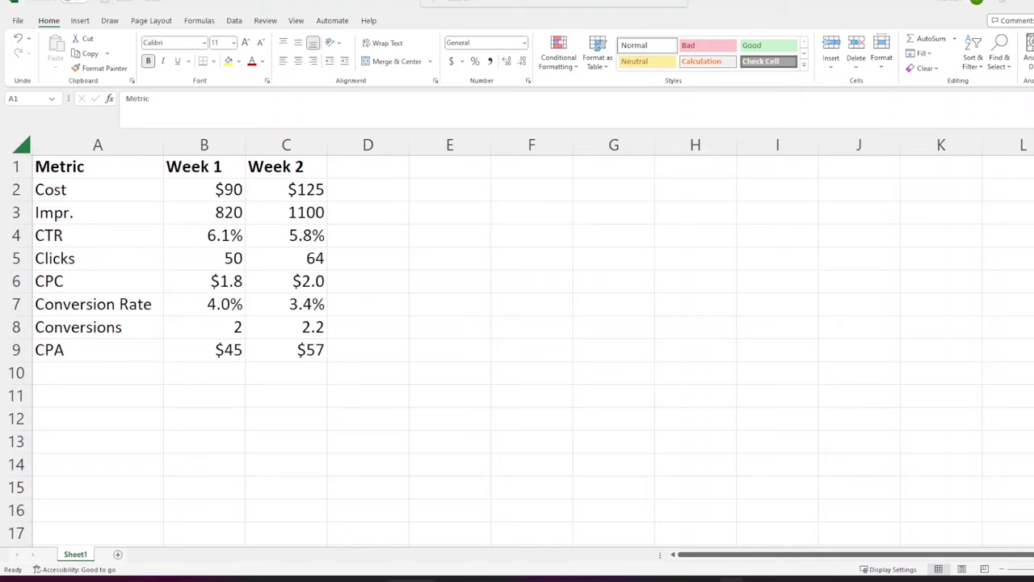
Step: Select the Week 1 and Week 2 columns and cell D2 in the metrics table
left_click(202, 144)
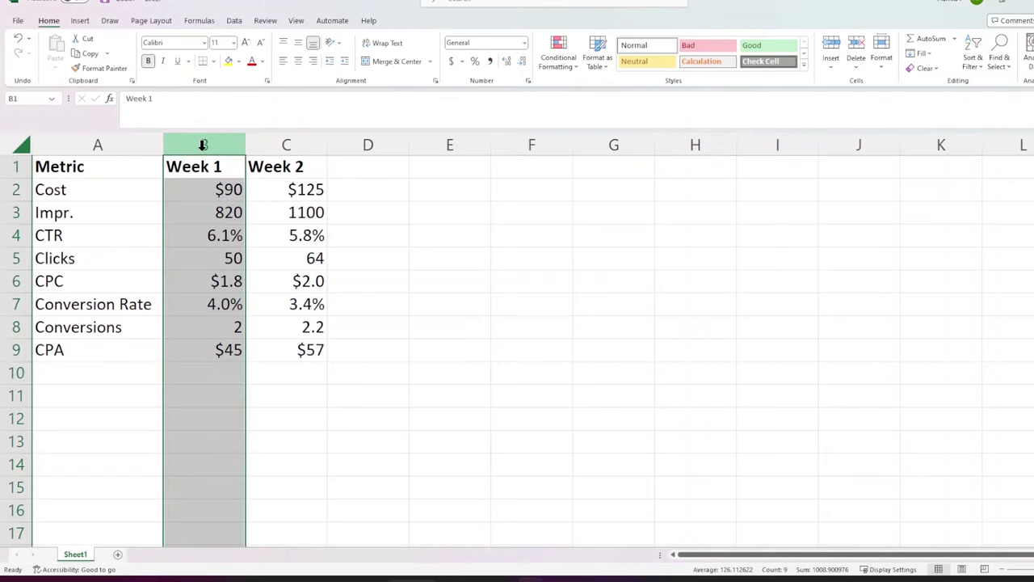
left_click(282, 143)
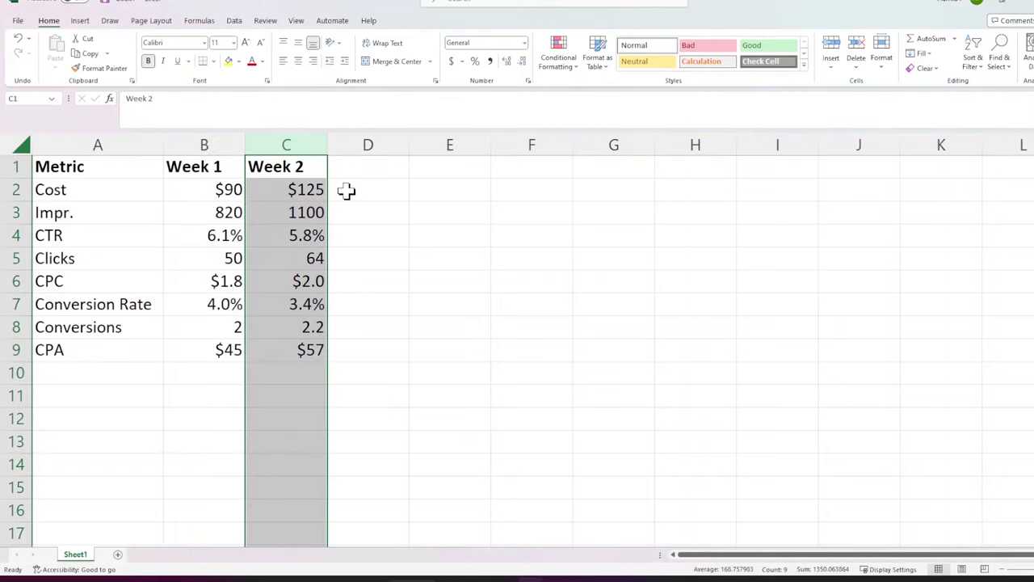
left_click(346, 190)
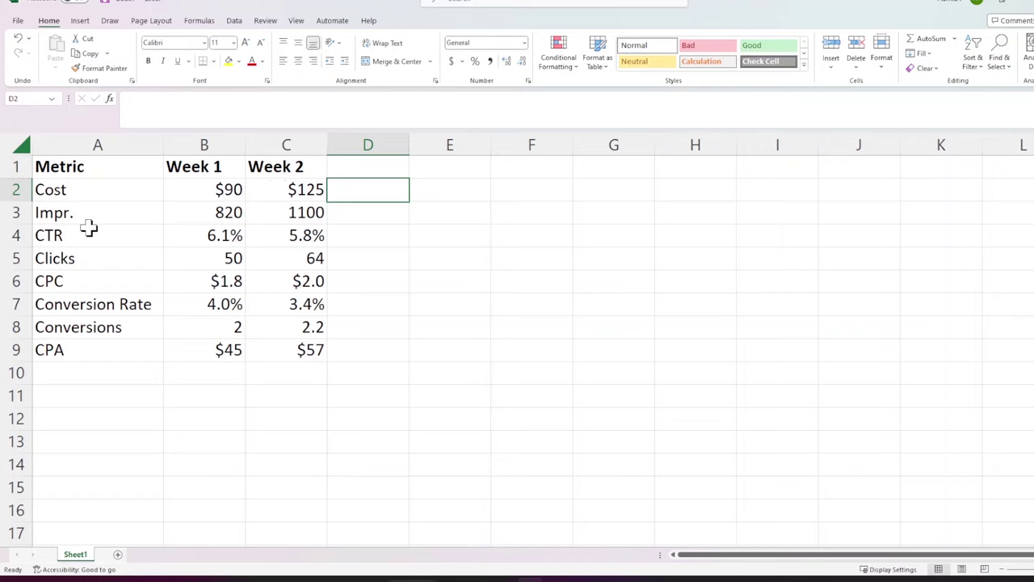
Step: Add the header 'Percentage Difference' in D1 and widen column D to fit it
left_click(355, 166)
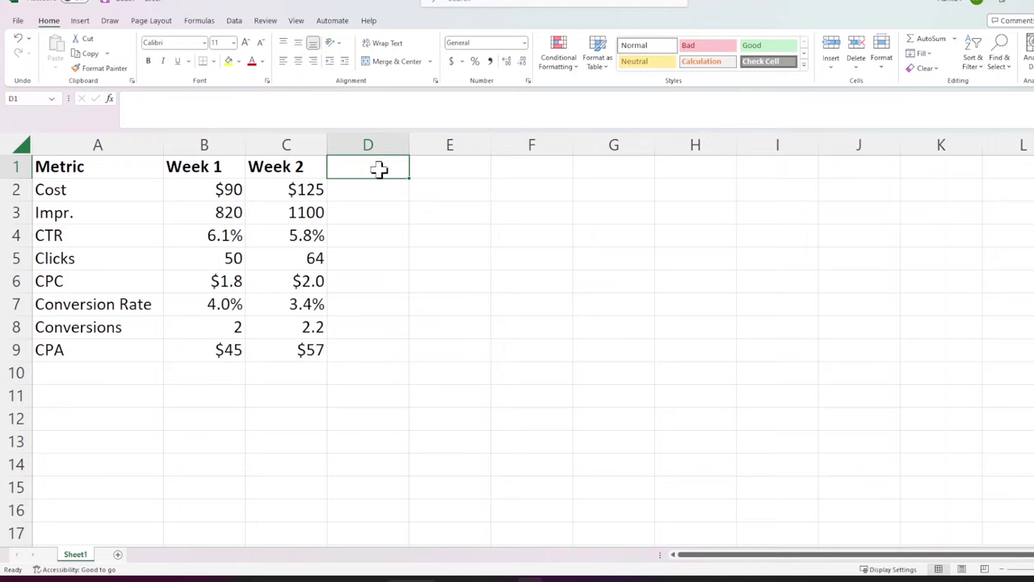
type("Perc")
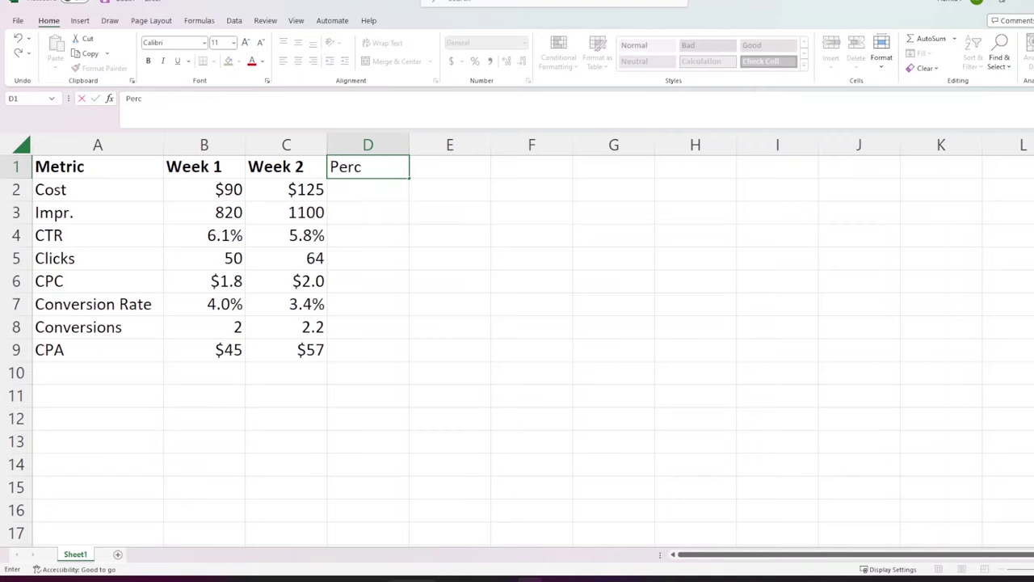
type("entage")
type(" Di")
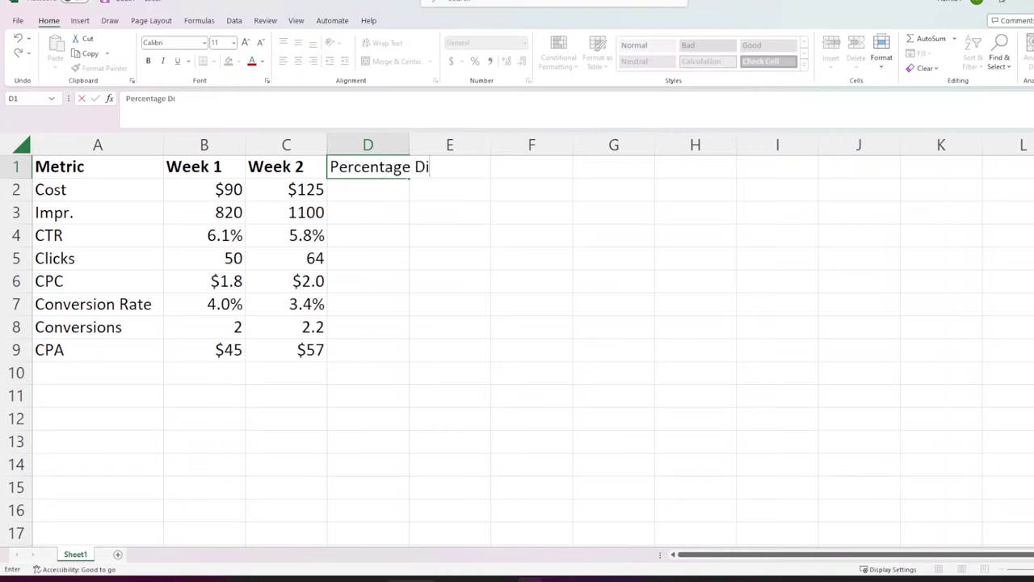
type("fference")
key("Return")
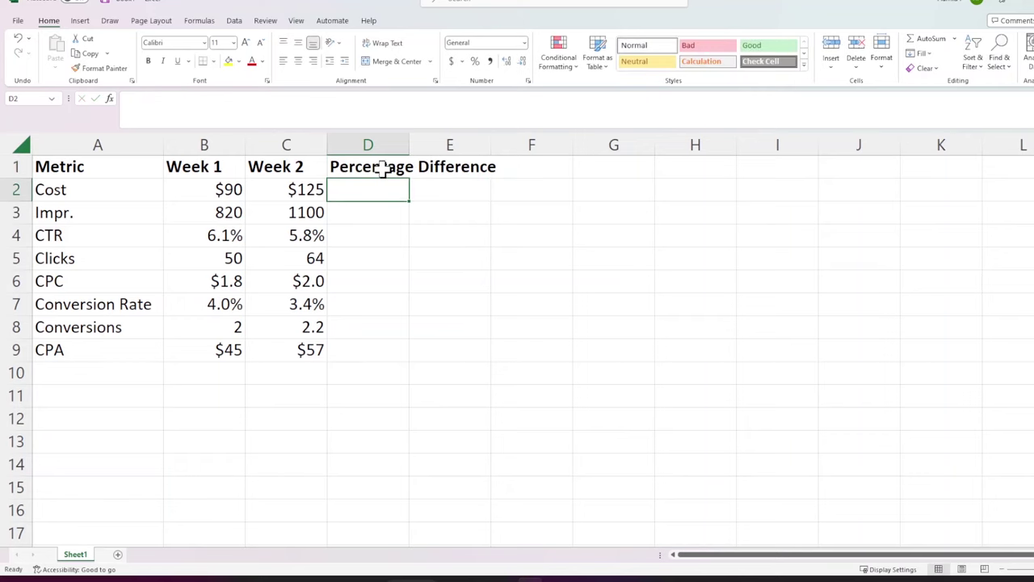
double_click(409, 141)
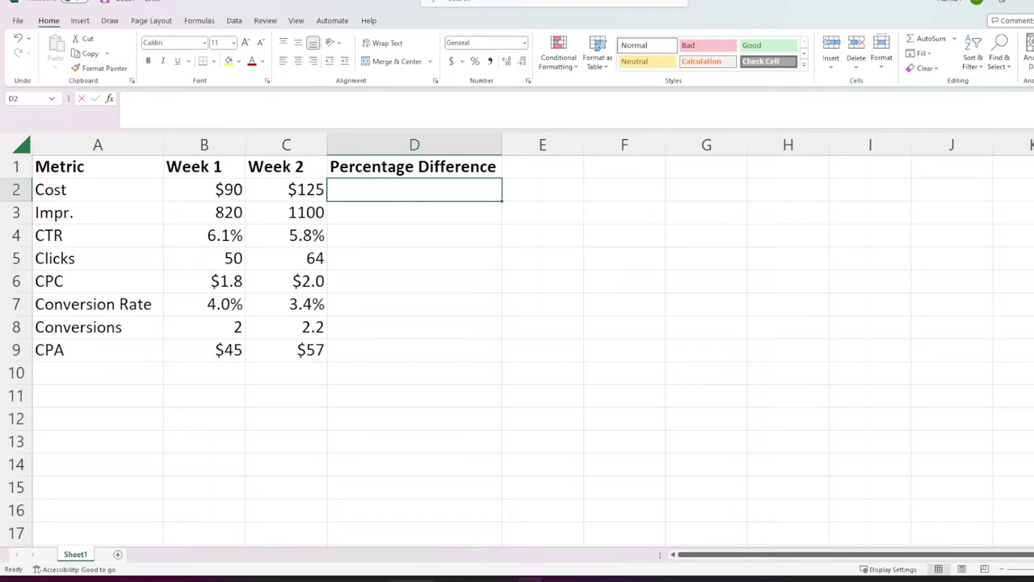
Step: Enter =(C2-B2)/B2 in D2 to calculate the Week 1 to Week 2 change
type("=(")
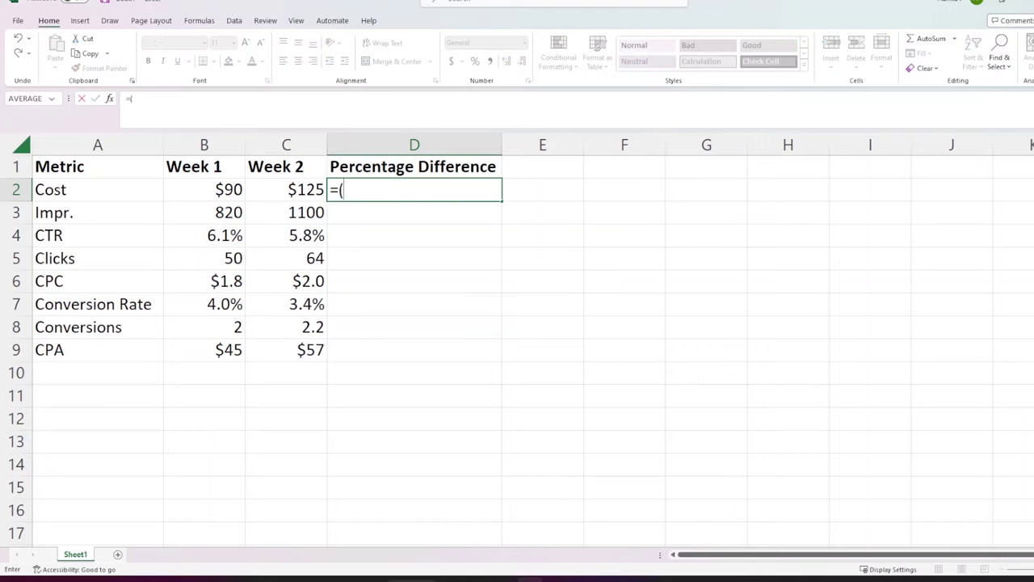
left_click(311, 190)
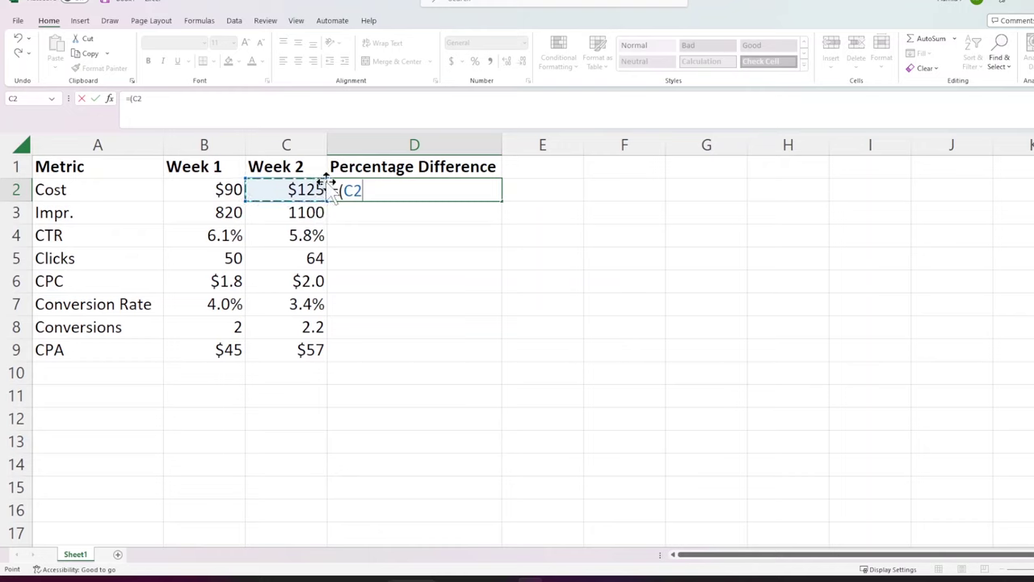
type("-")
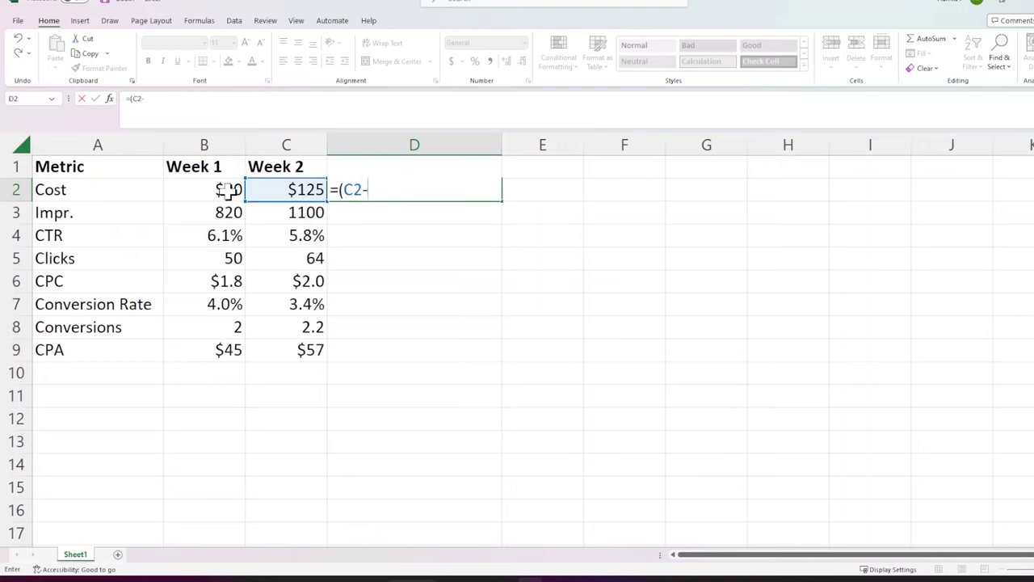
left_click(225, 191)
type(") ")
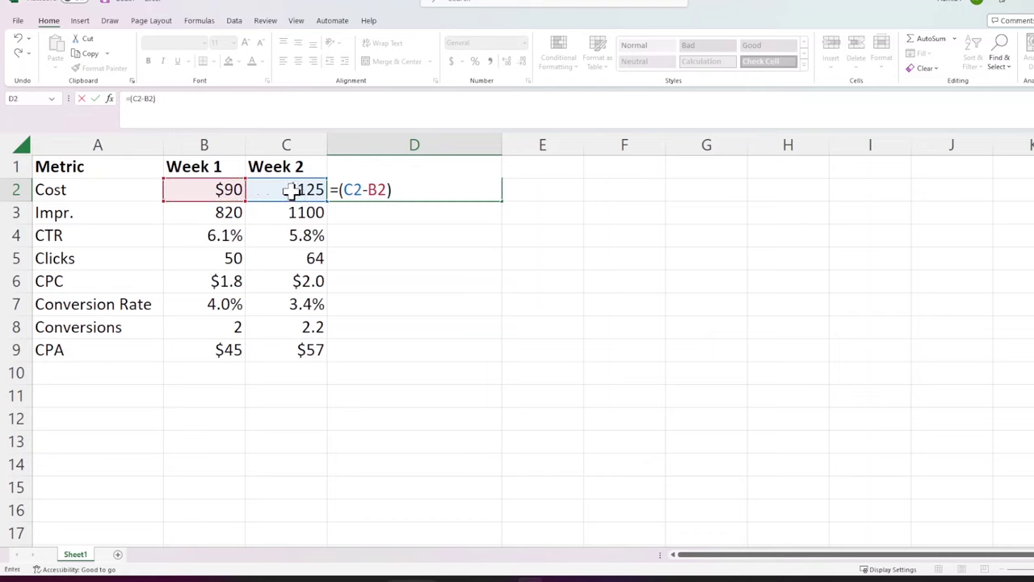
type("/")
left_click(230, 194)
key("Return")
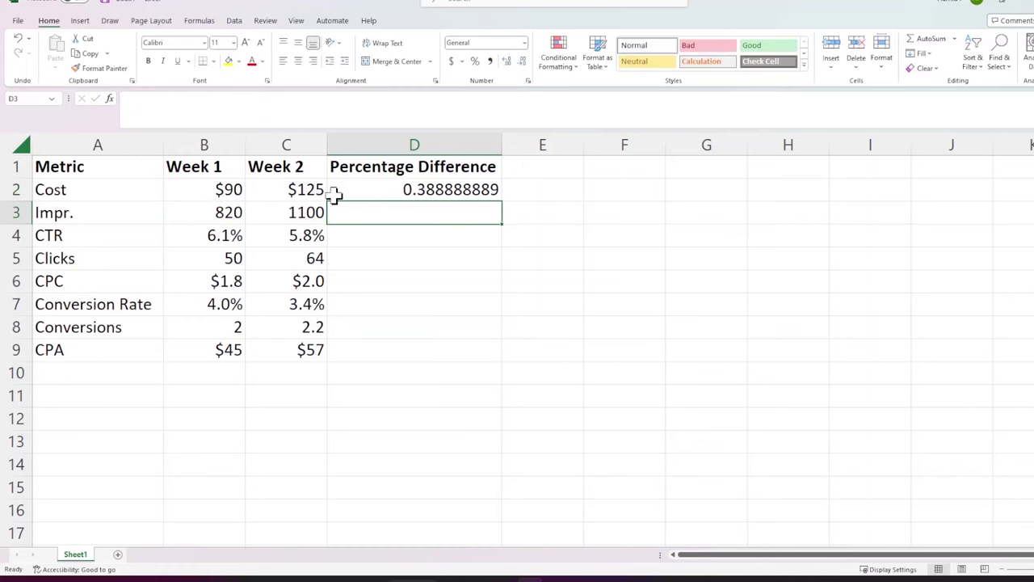
Step: Format D2 as a percentage and fill the formula down to row 9
left_click(424, 194)
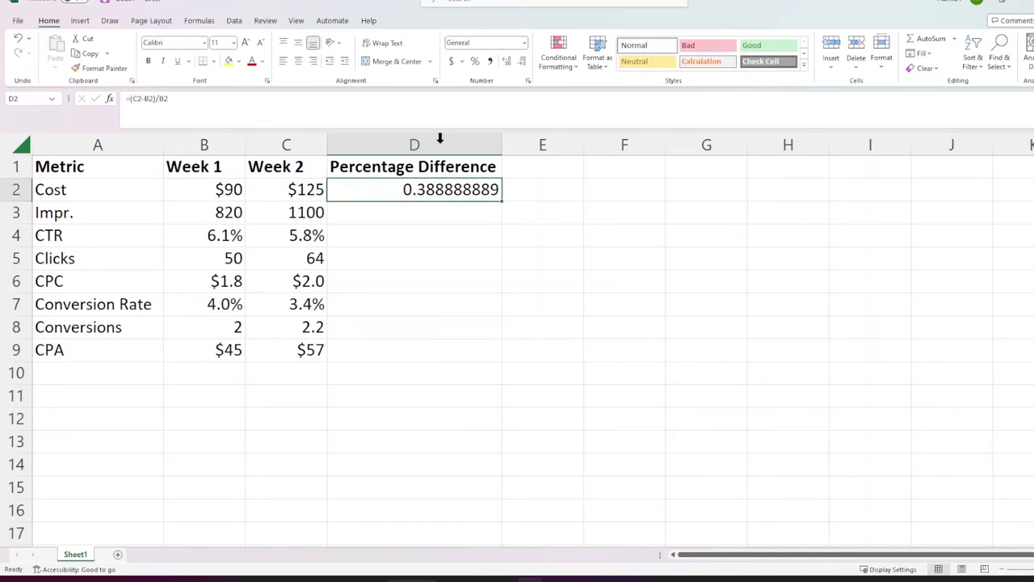
left_click(475, 62)
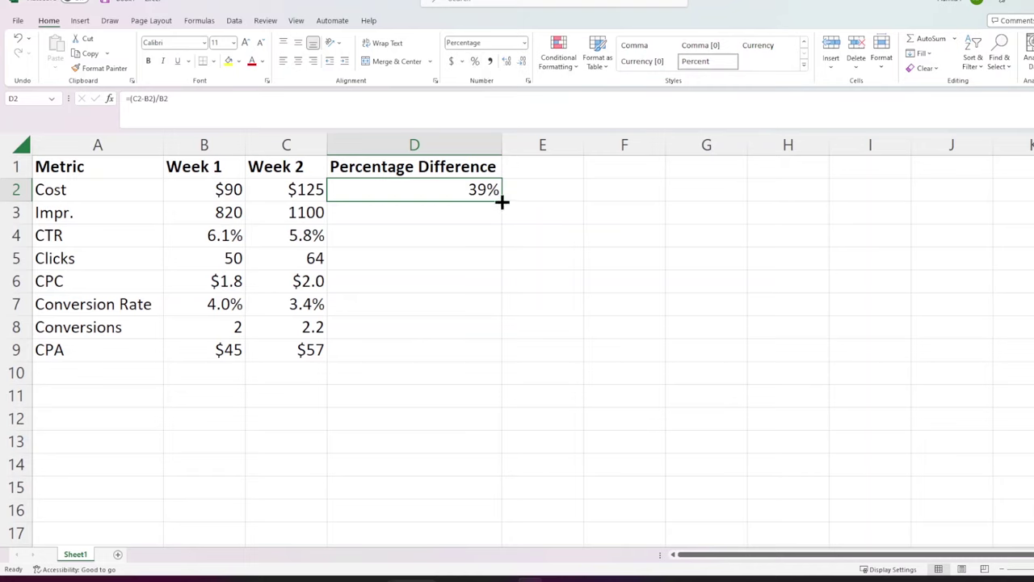
left_click_drag(501, 201, 496, 356)
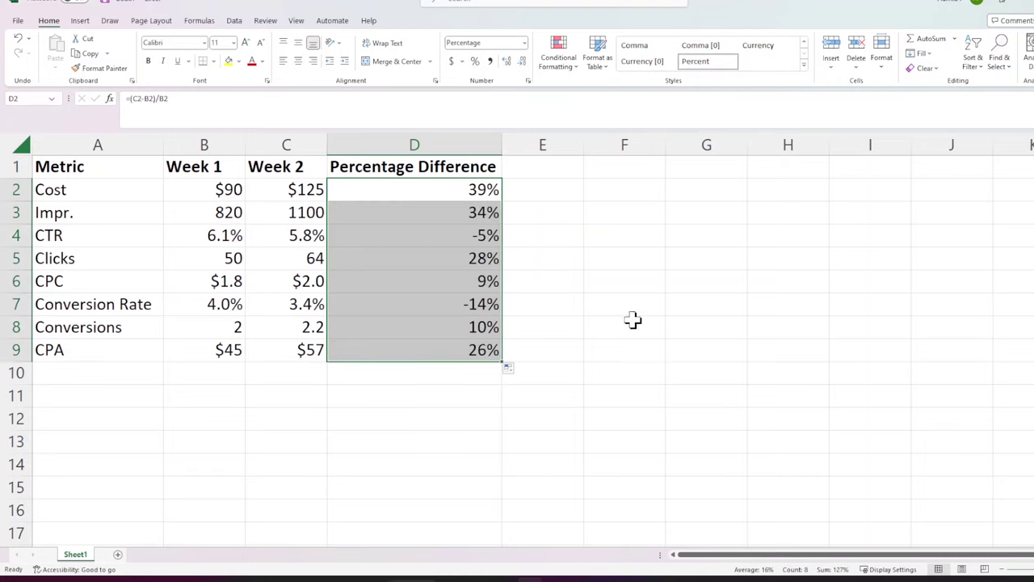
left_click(16, 189)
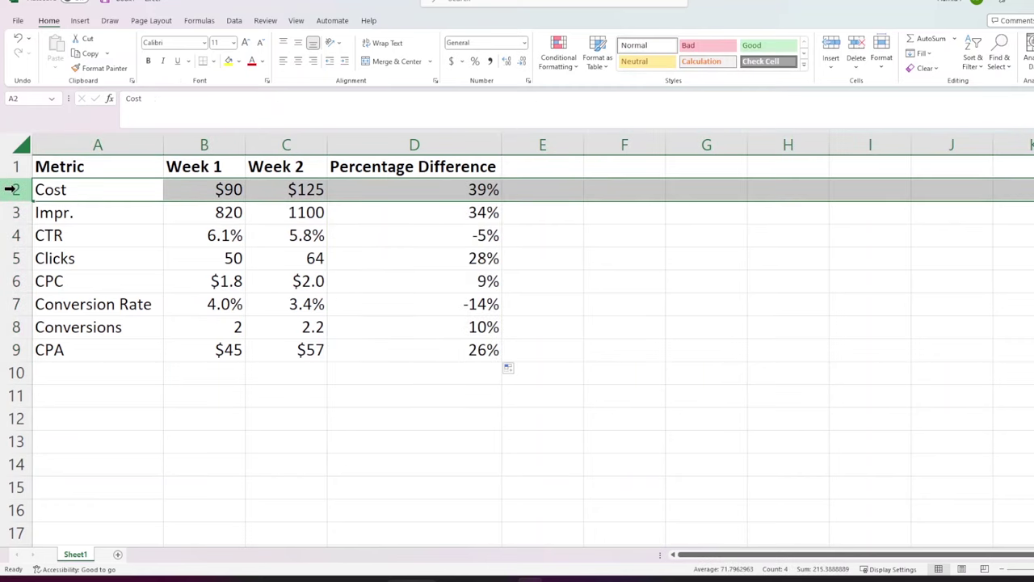
left_click(489, 191)
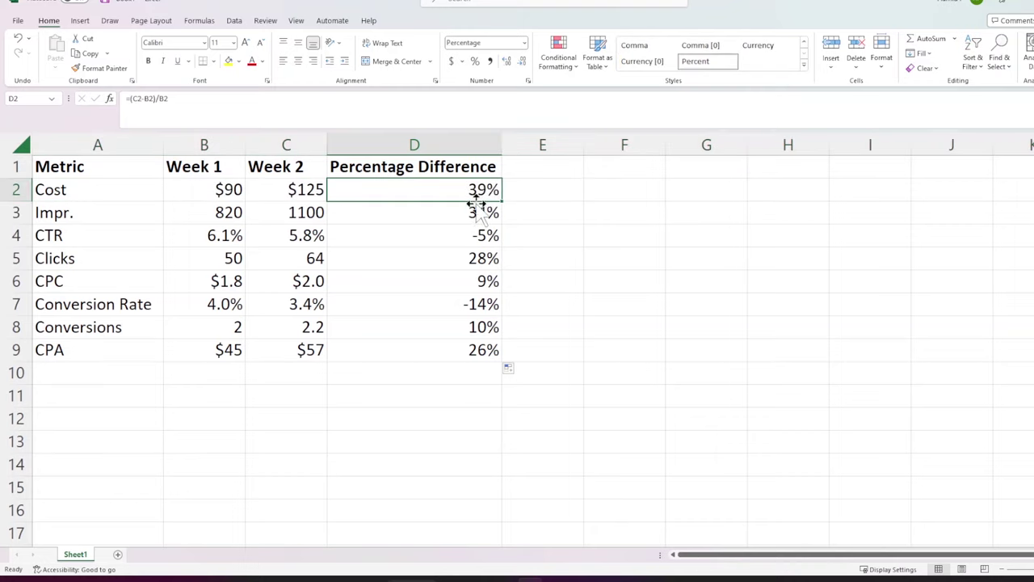
left_click(17, 211)
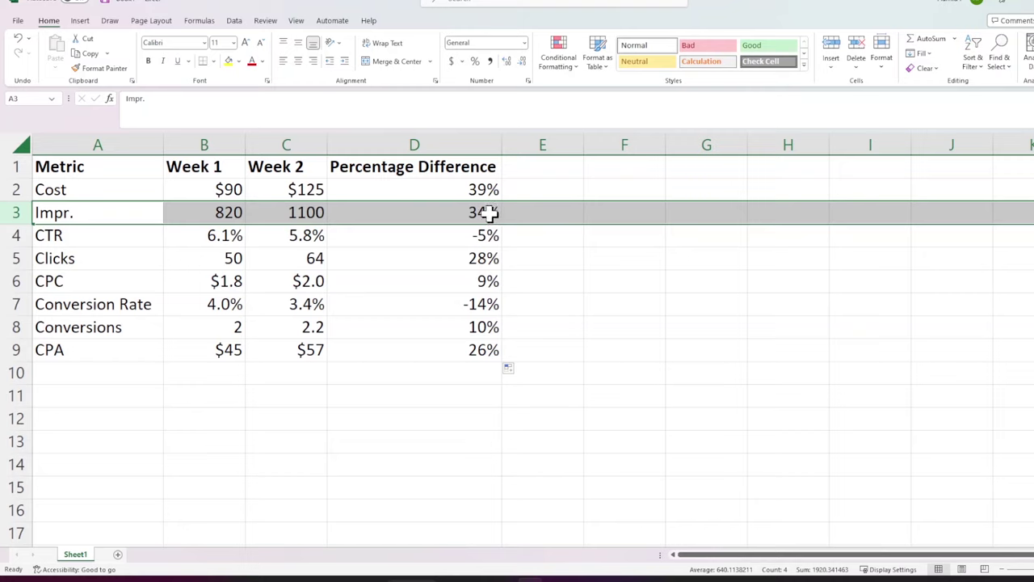
left_click(488, 259)
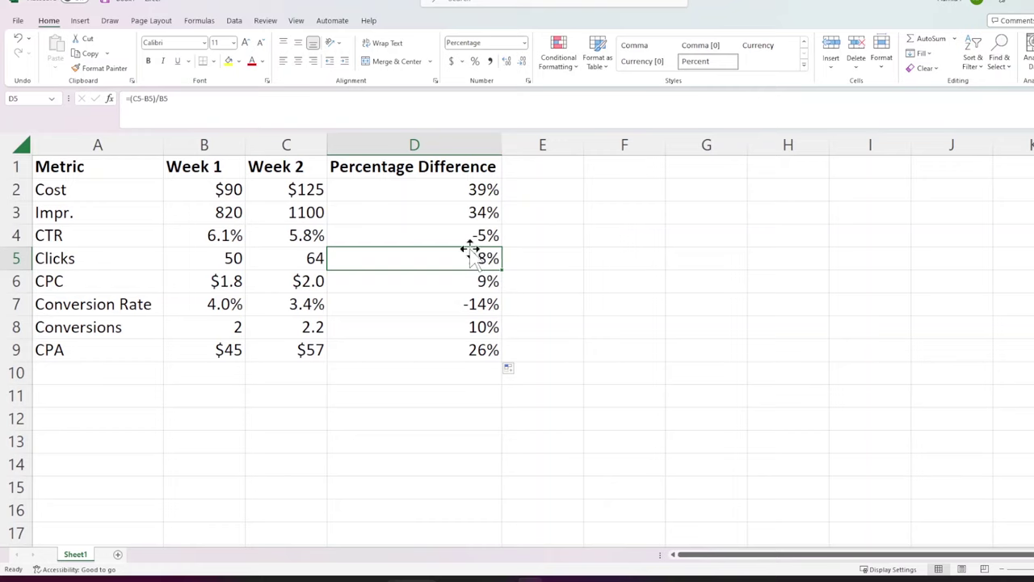
left_click(483, 234)
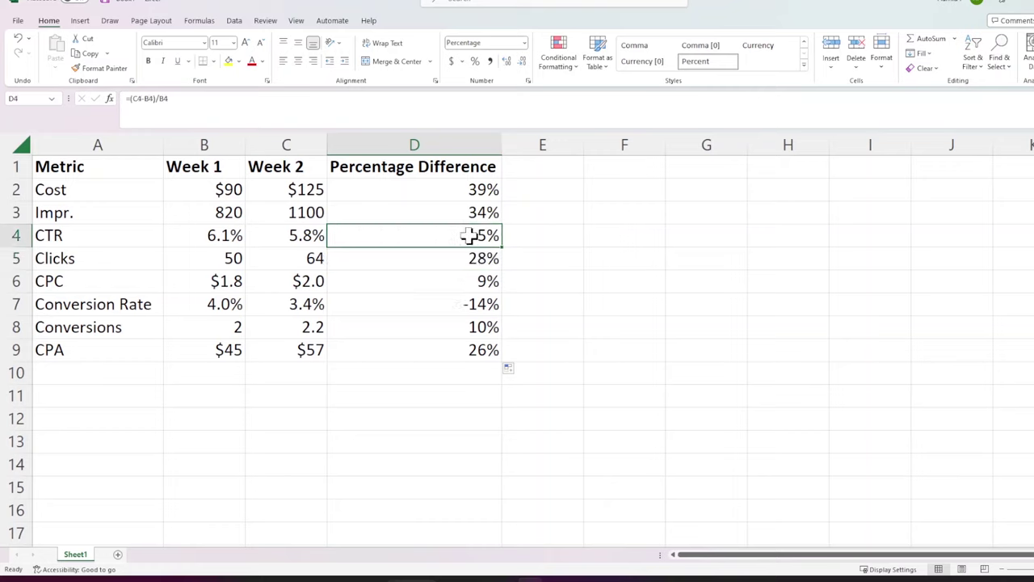
left_click(16, 235)
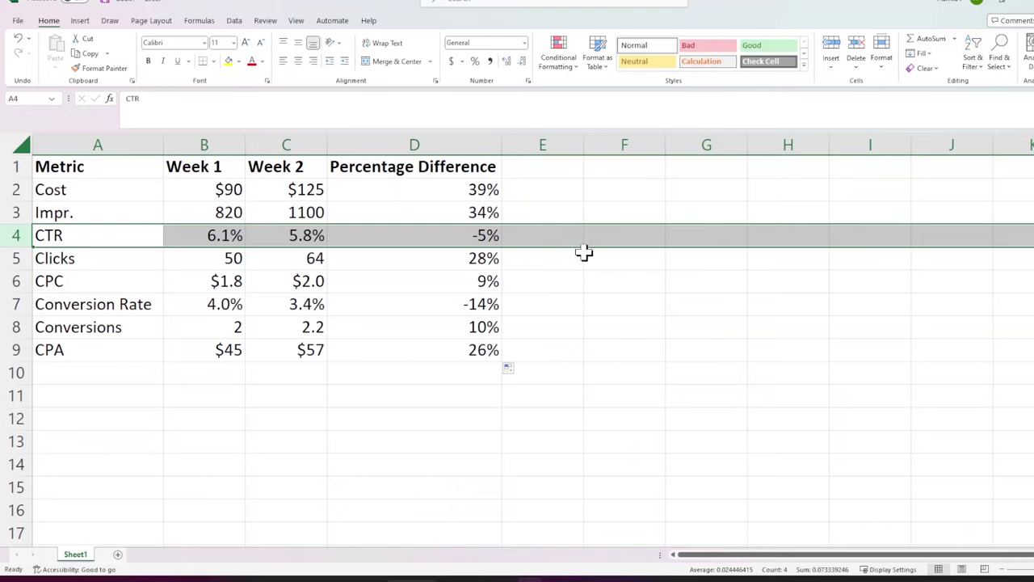
left_click(476, 258)
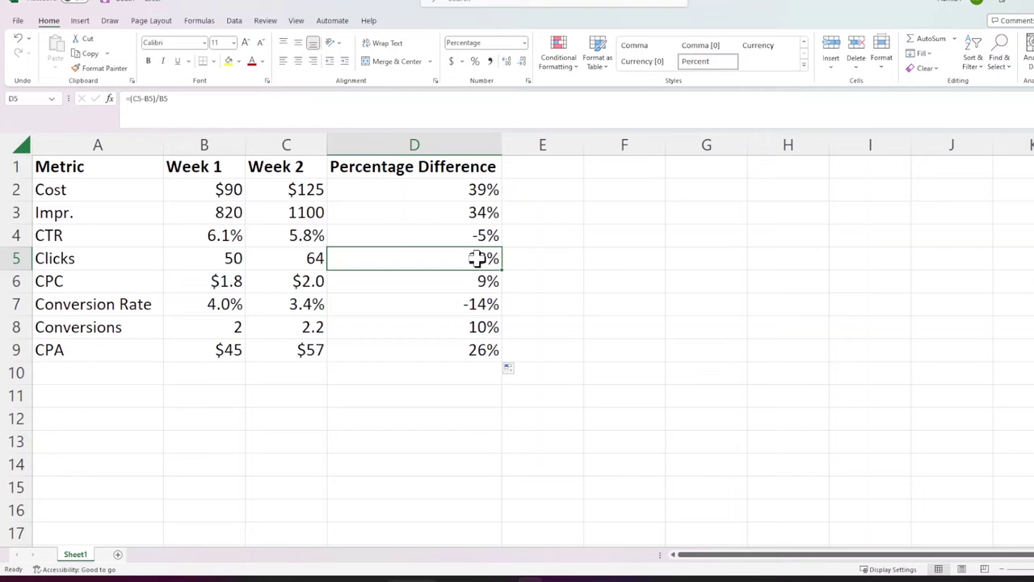
left_click(478, 282)
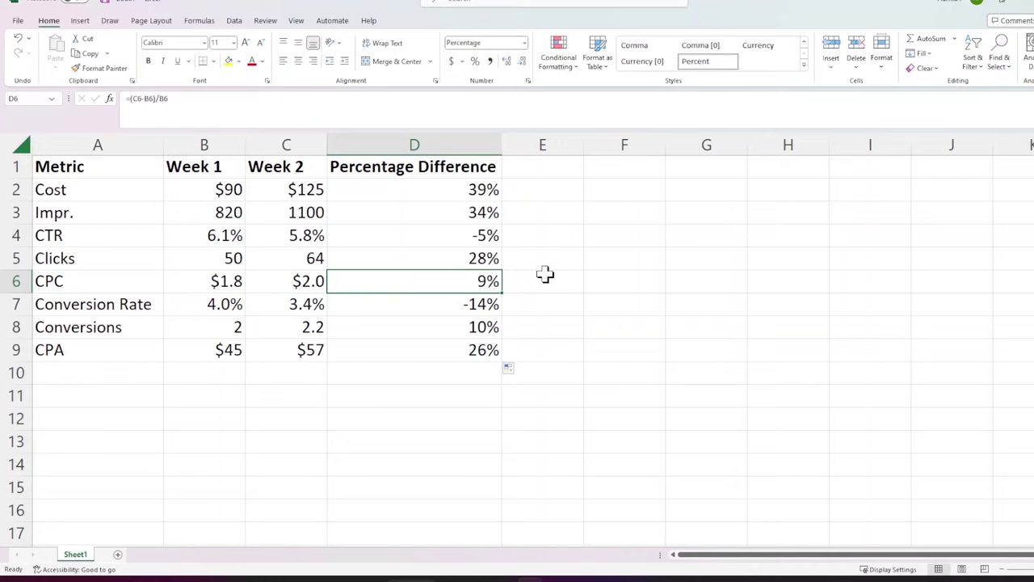
left_click(492, 304)
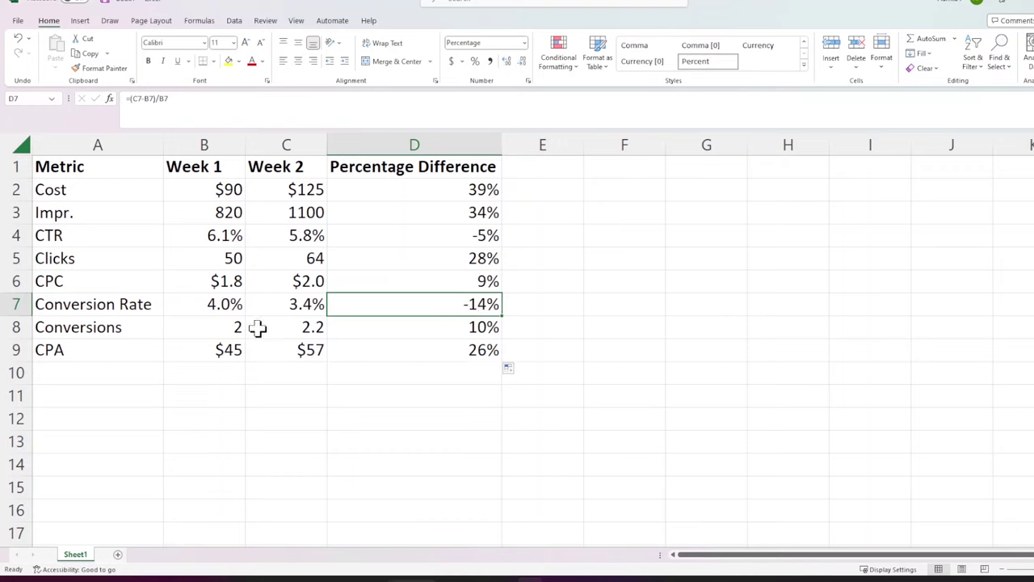
left_click_drag(233, 328, 369, 323)
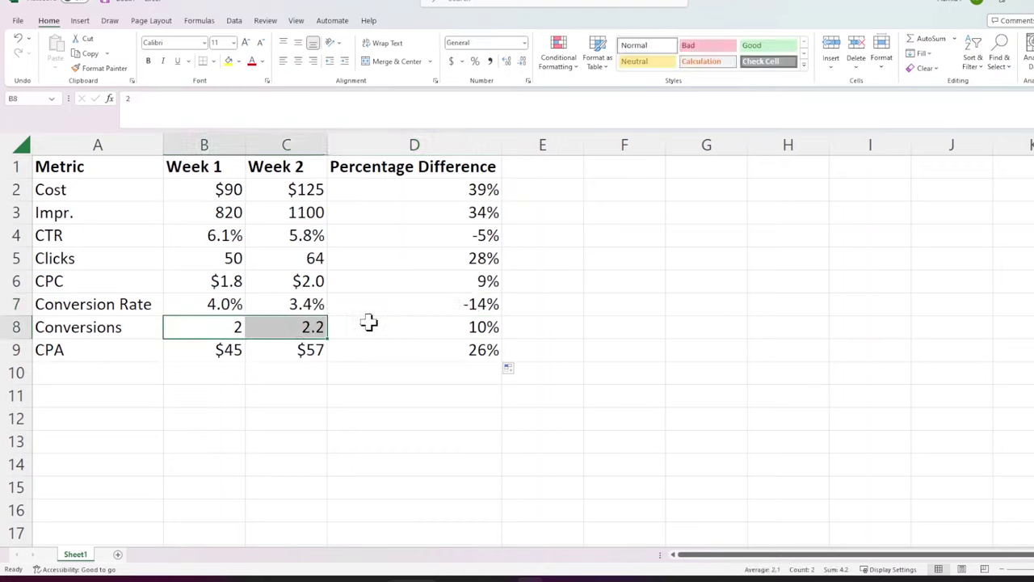
left_click(441, 328)
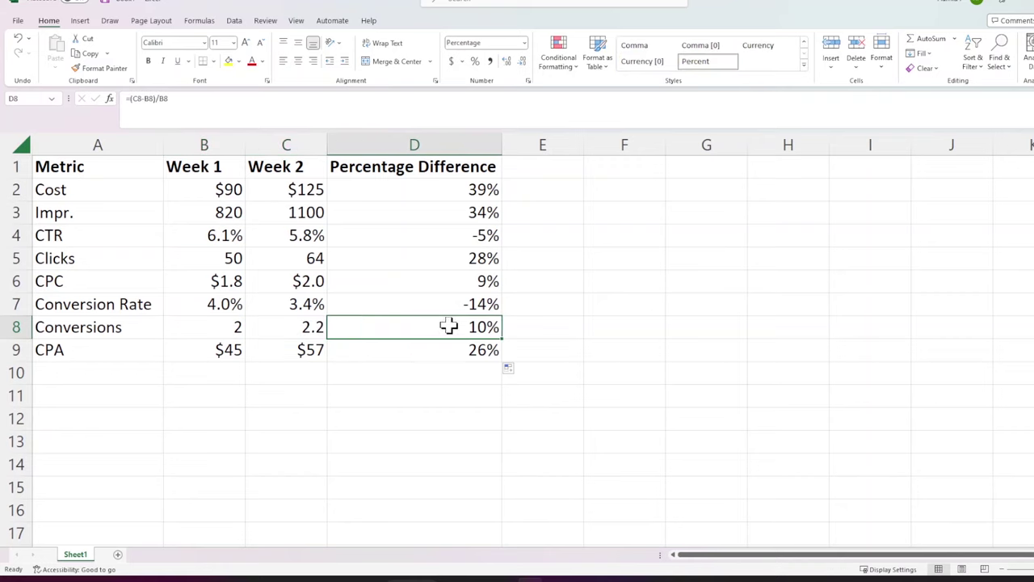
left_click(462, 303)
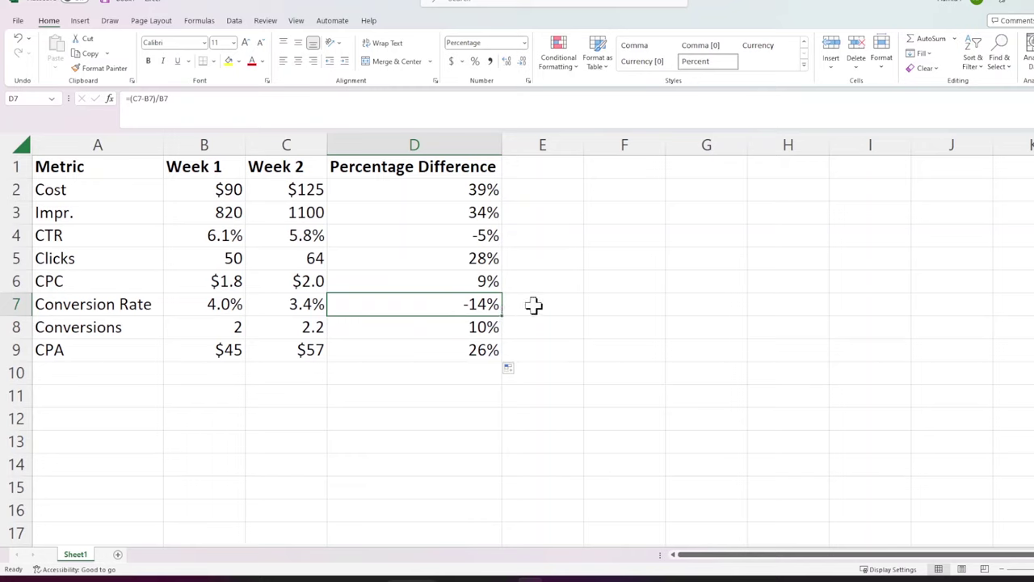
Step: Review the Clinique list's Supplier Code, SKU, Name and Price columns one by one
left_click(444, 352)
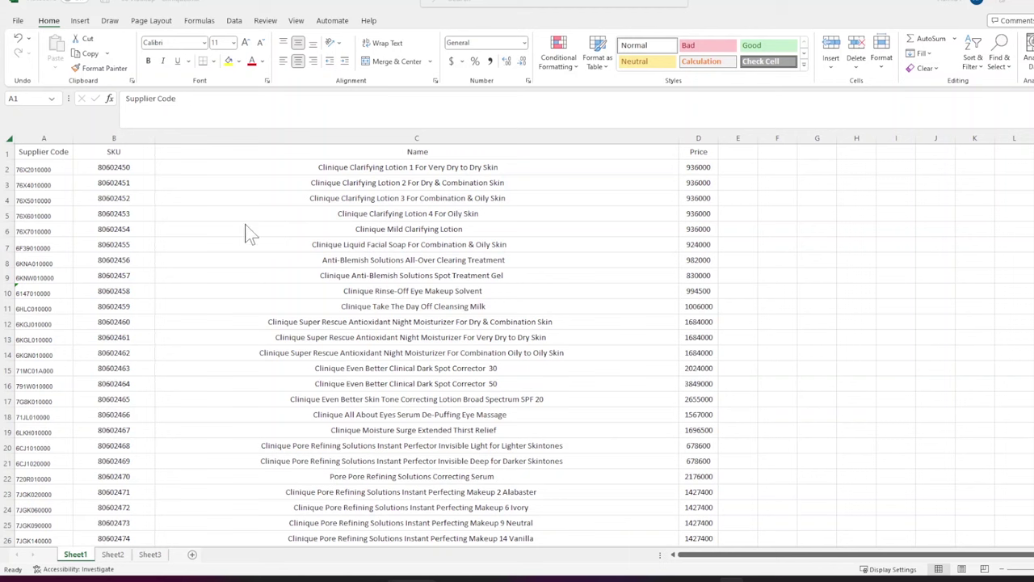
left_click(300, 139)
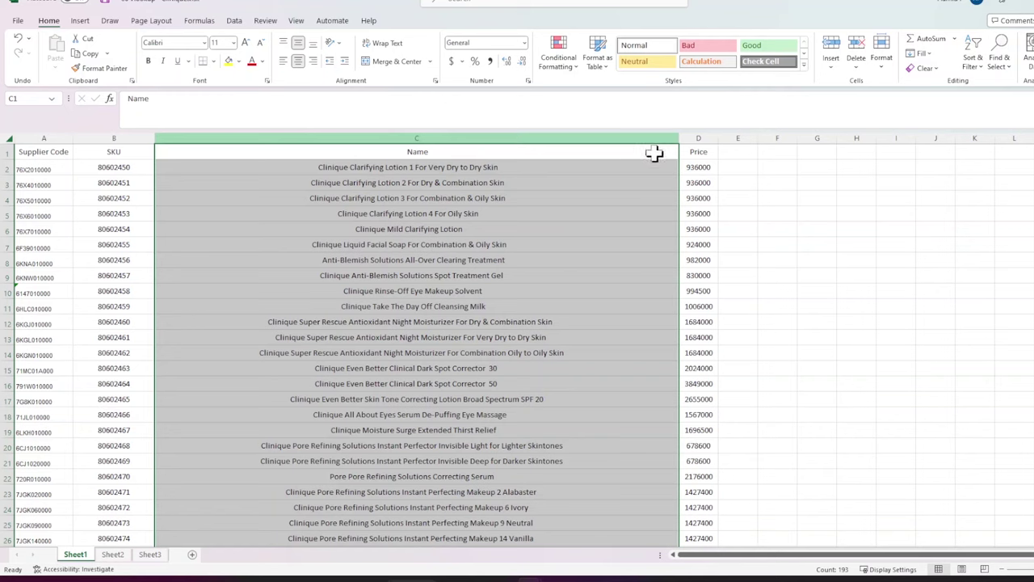
left_click(697, 136)
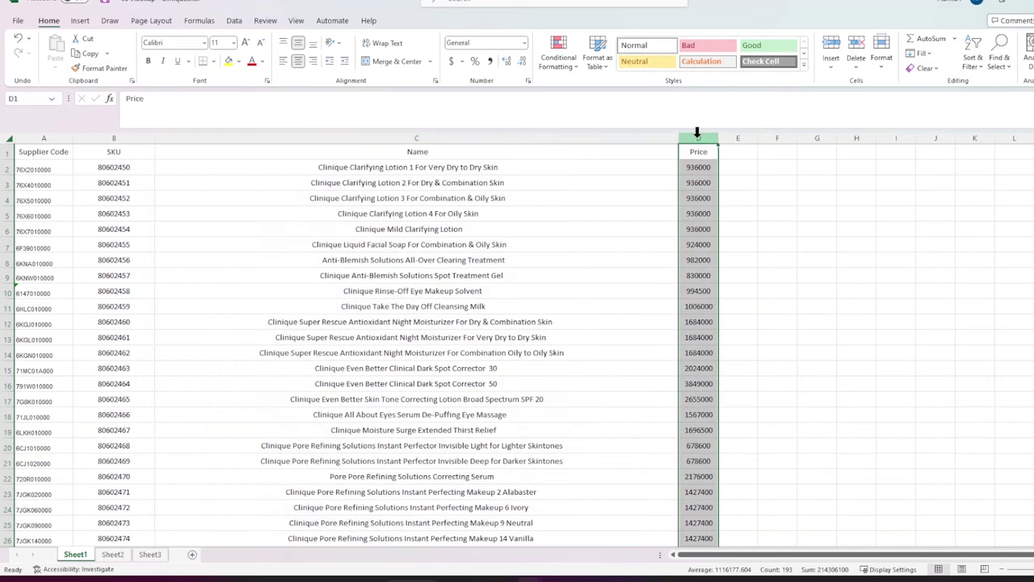
left_click(122, 137)
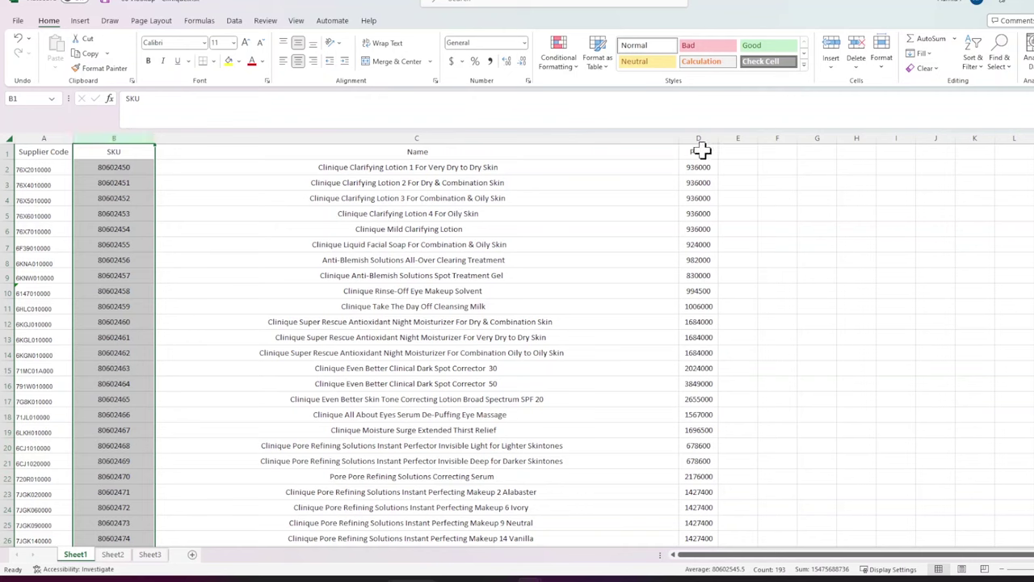
left_click_drag(698, 138, 139, 139)
left_click(125, 136)
left_click(55, 138)
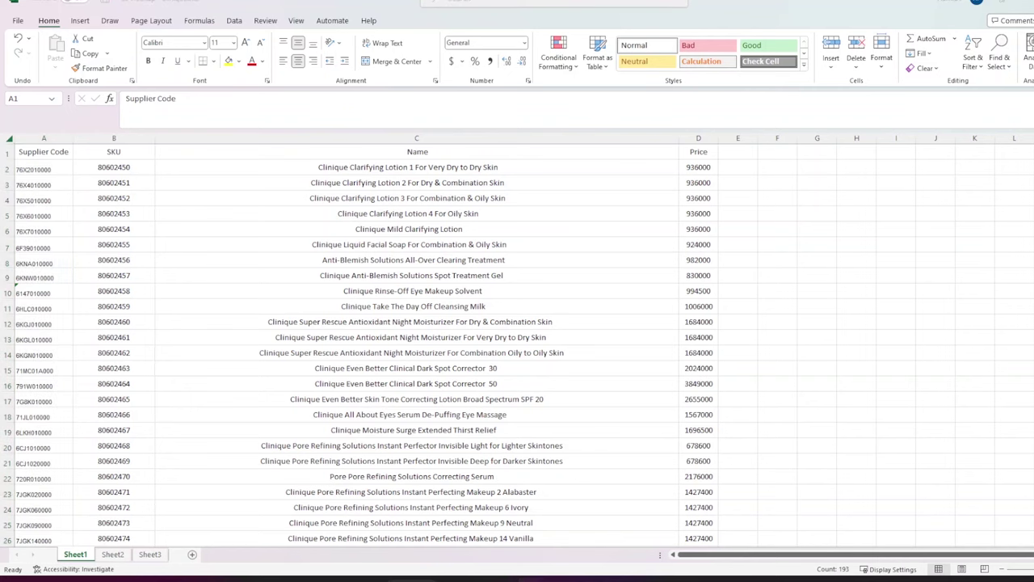
Step: Copy the Code and Price columns A:B from the Price Update workbook
left_click(560, 531)
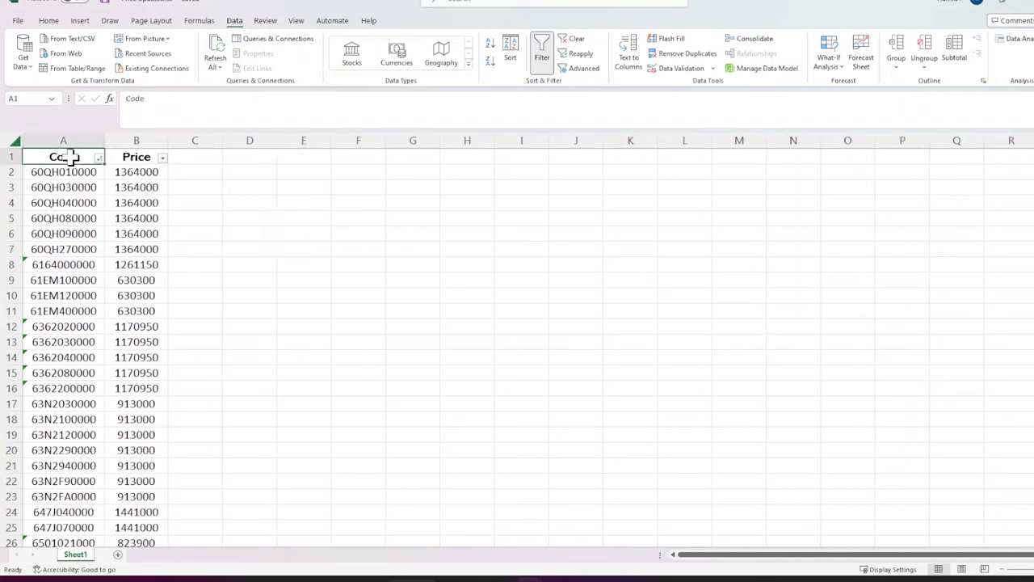
left_click_drag(68, 141, 133, 142)
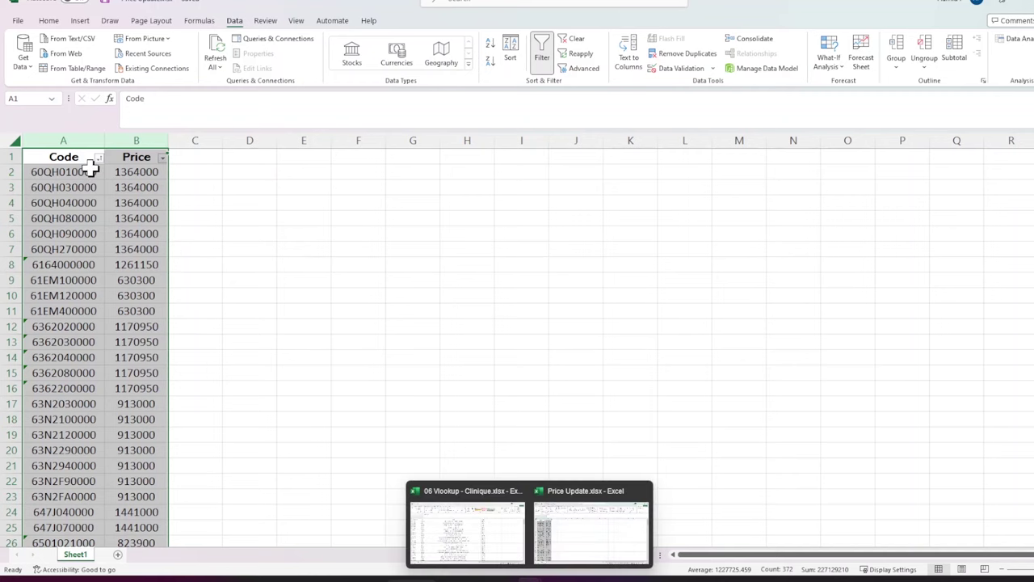
left_click_drag(81, 172, 77, 434)
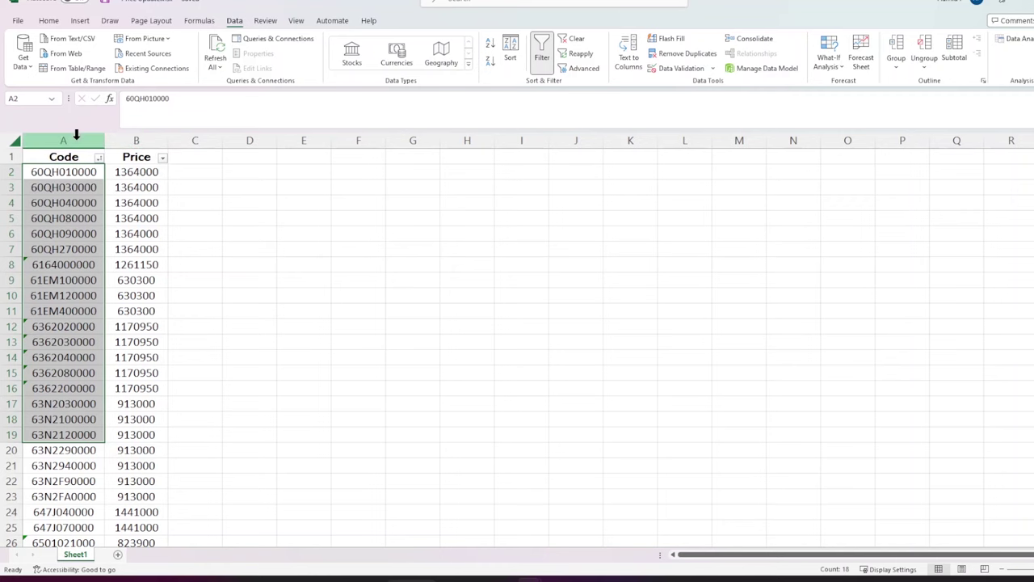
left_click(529, 579)
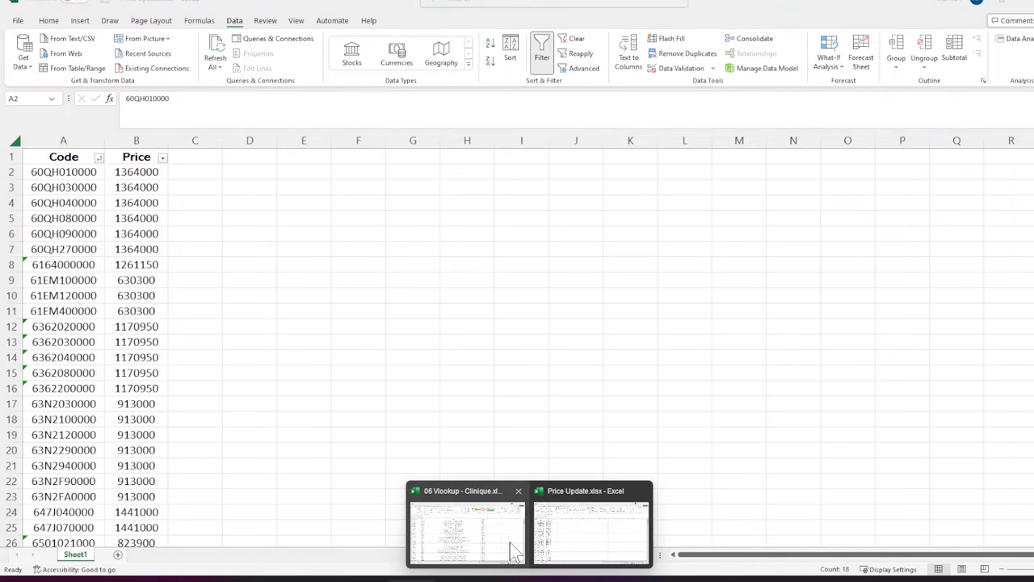
left_click(612, 541)
left_click_drag(78, 138, 136, 140)
key("ctrl+c")
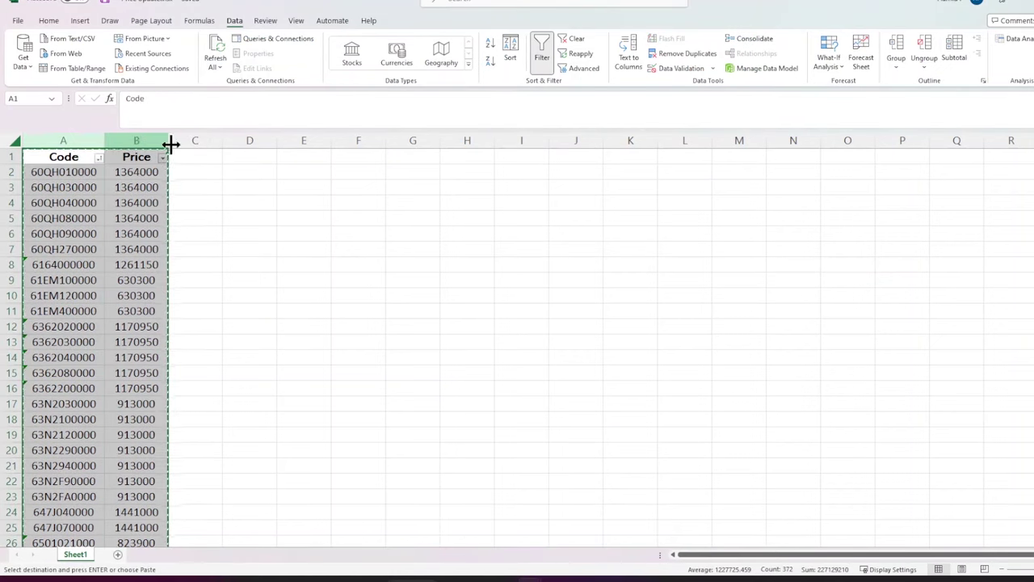
Step: Paste the columns at G1 of the Clinique sheet and narrow the Name column
left_click(515, 578)
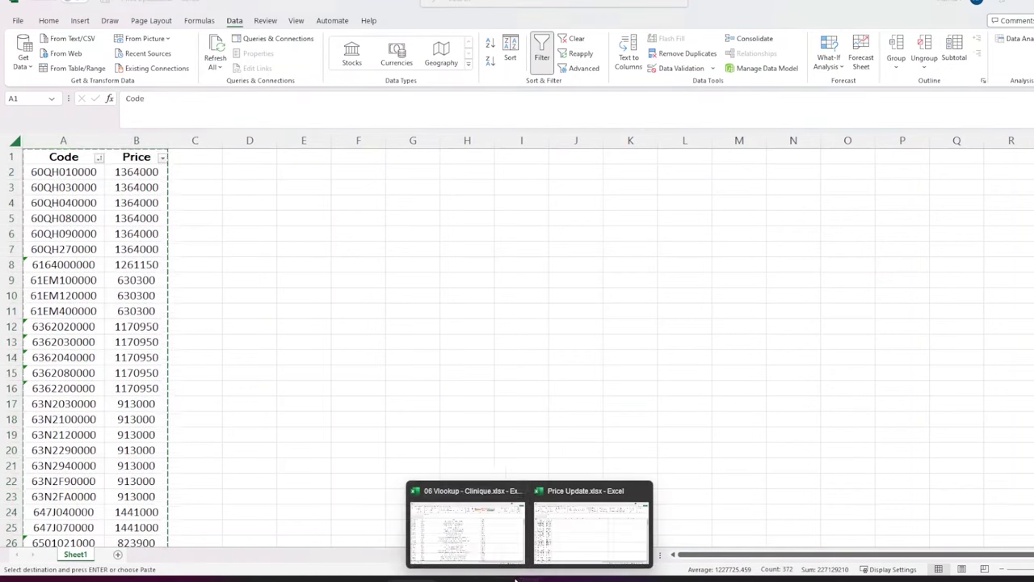
left_click(468, 541)
left_click(823, 153)
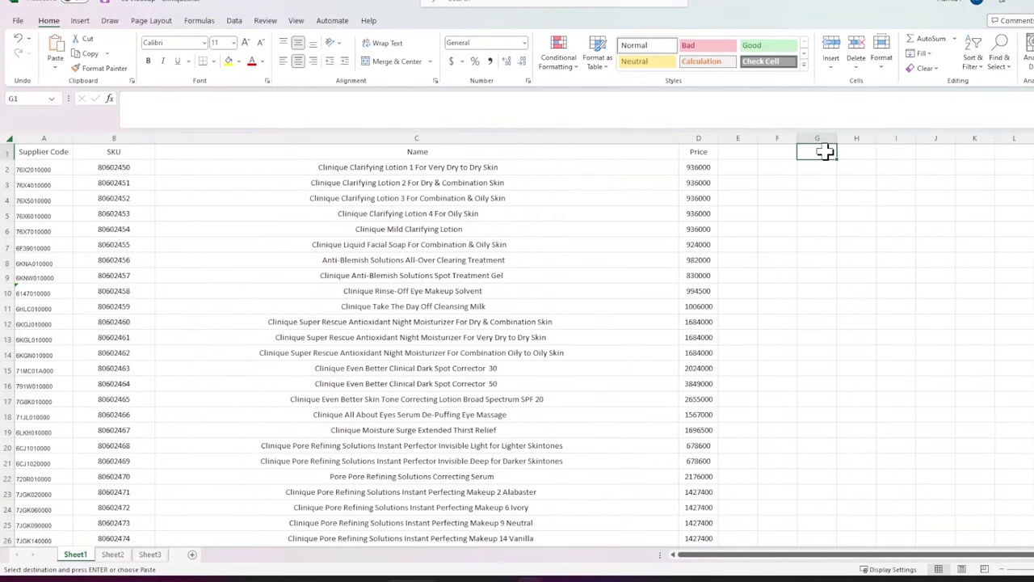
key("ctrl+v")
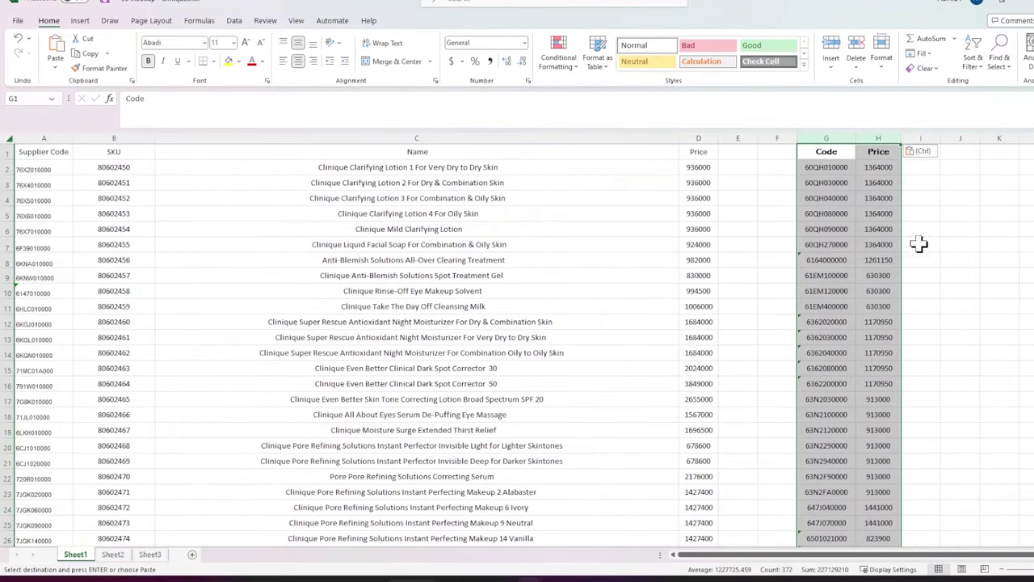
left_click(951, 278)
left_click_drag(679, 141, 543, 141)
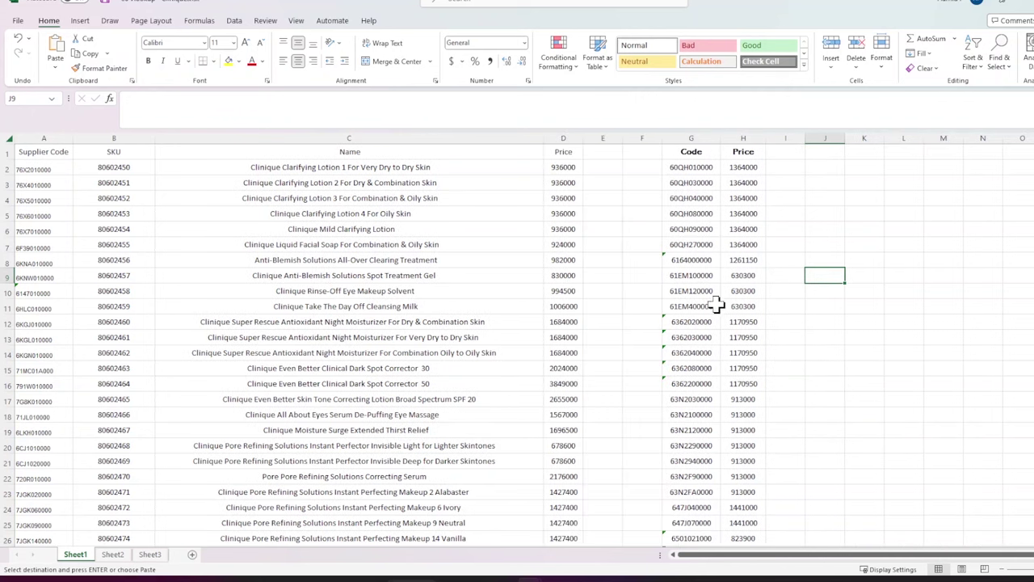
left_click(692, 321)
scroll(517, 339, "up", 4)
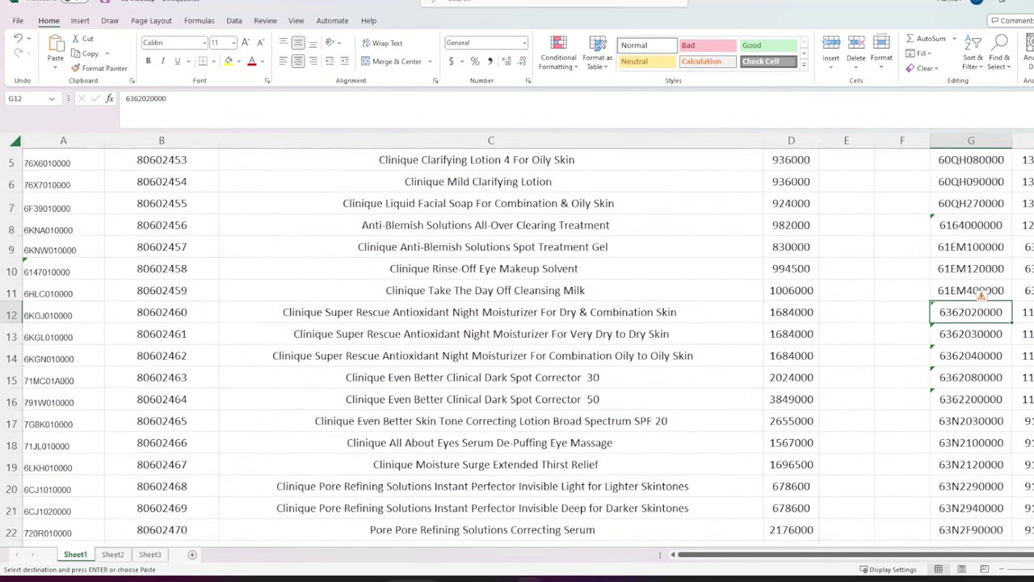
scroll(847, 185, "up", 2)
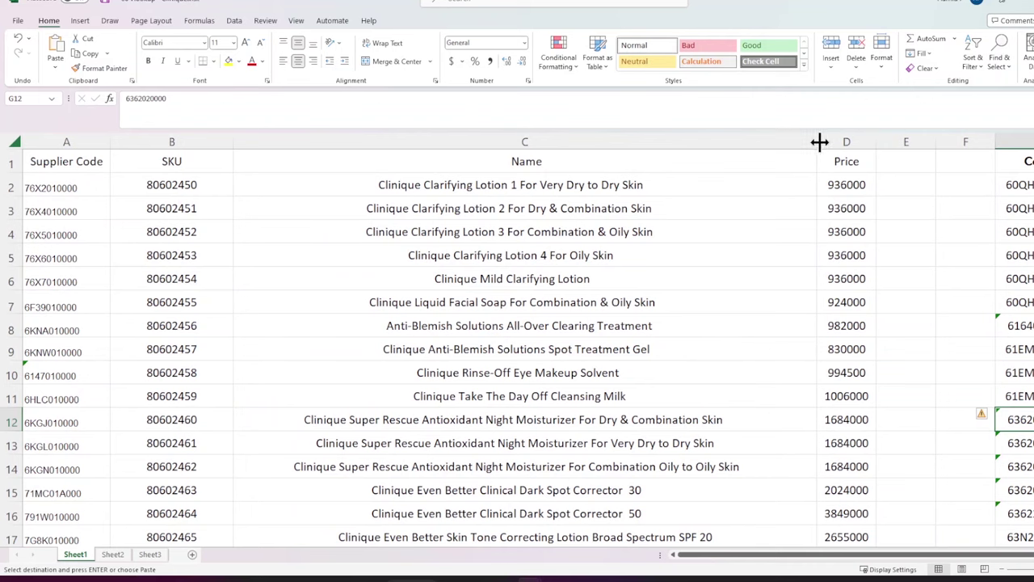
left_click_drag(816, 142, 88, 173)
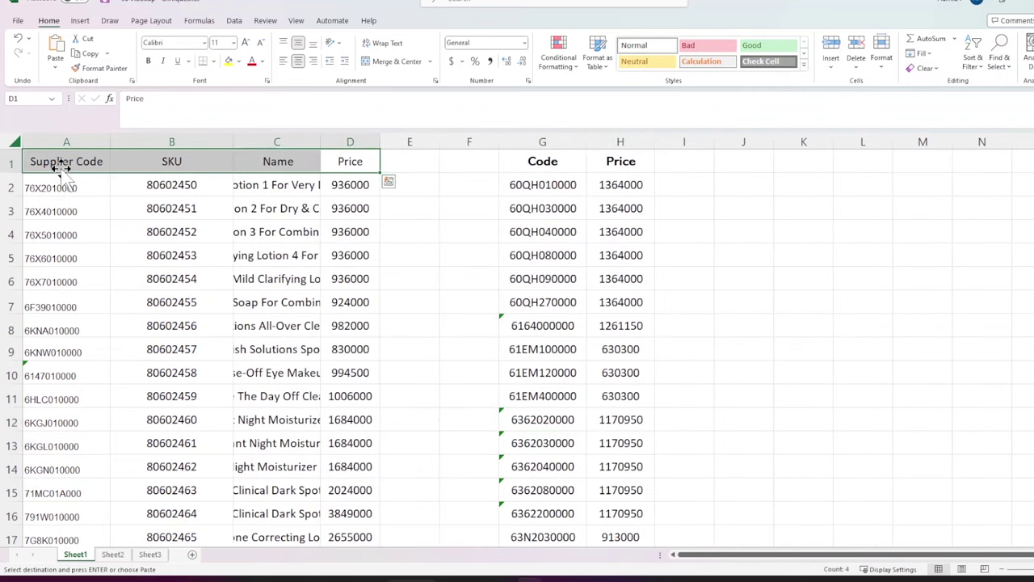
left_click(66, 137)
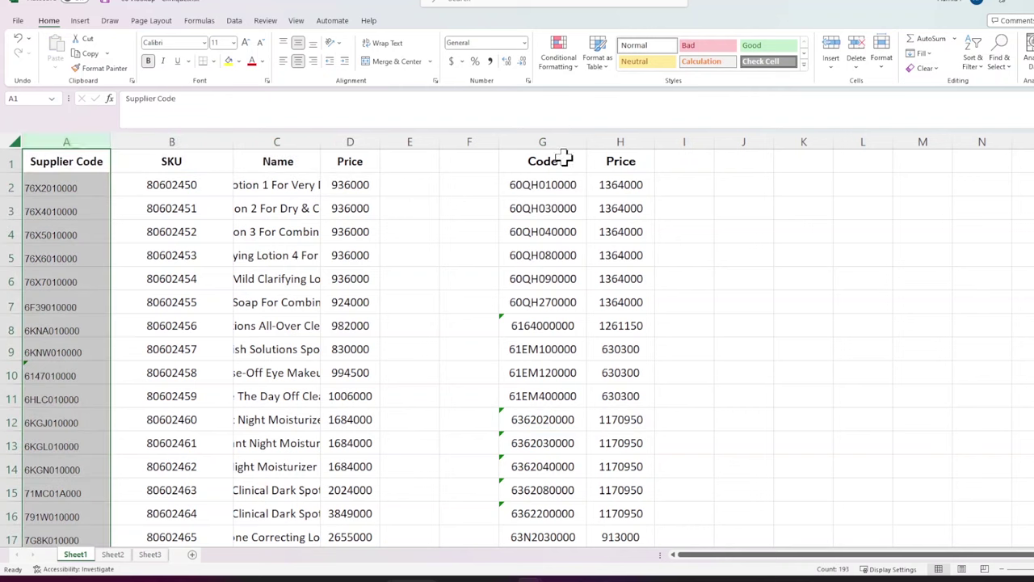
left_click(541, 159)
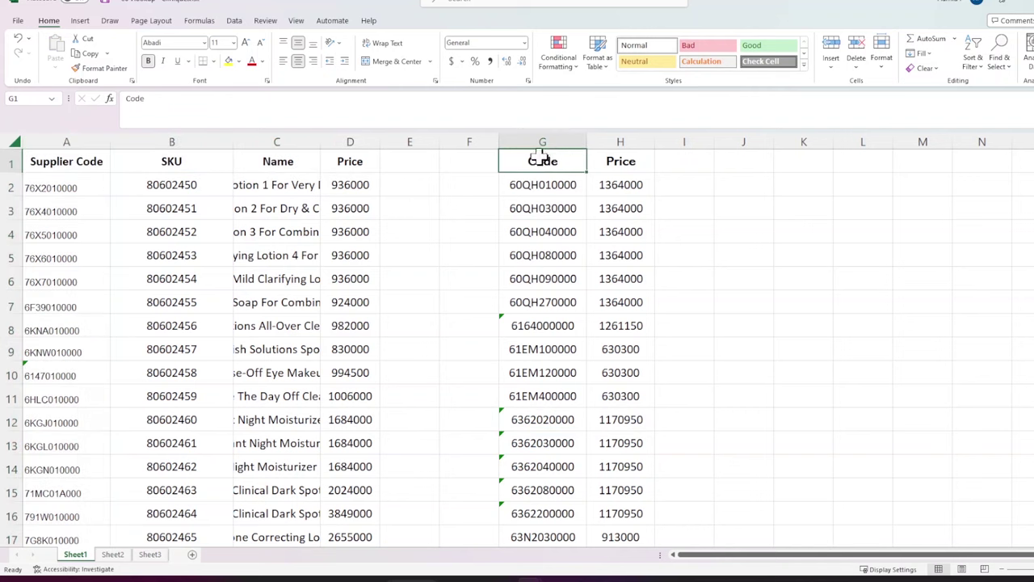
left_click(238, 61)
left_click(288, 118)
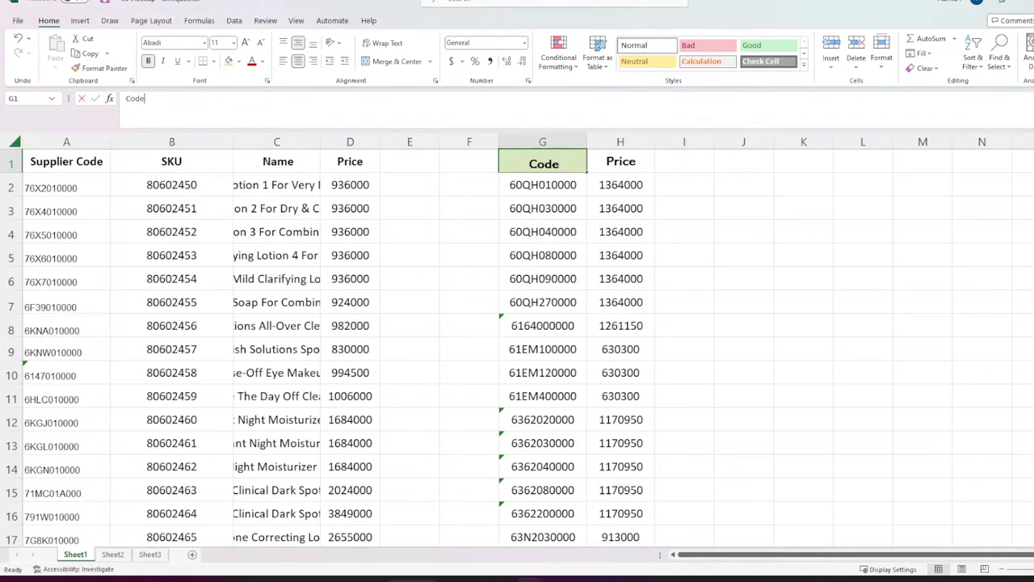
double_click(583, 170)
left_click(51, 160)
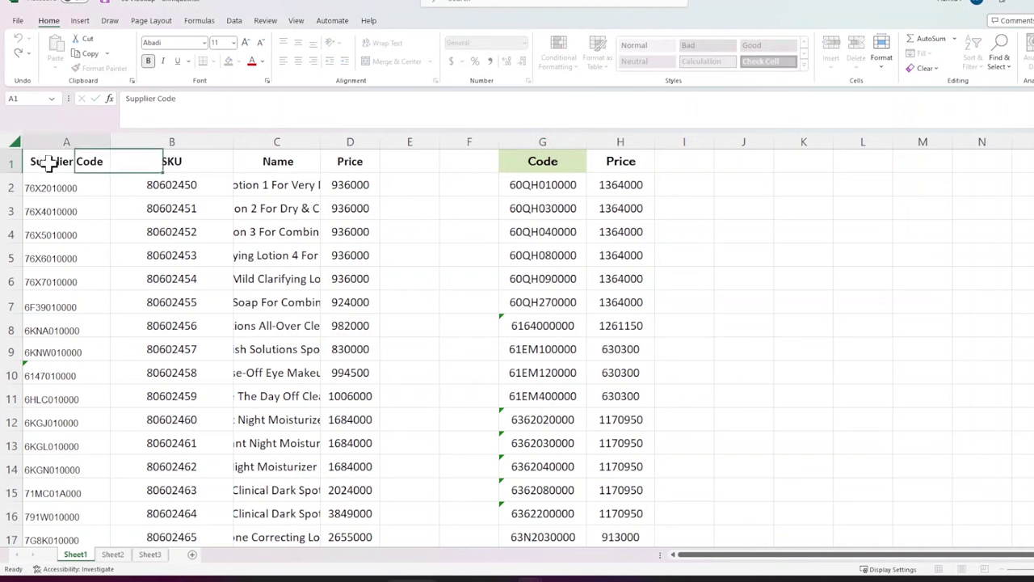
left_click(228, 61)
left_click(547, 141)
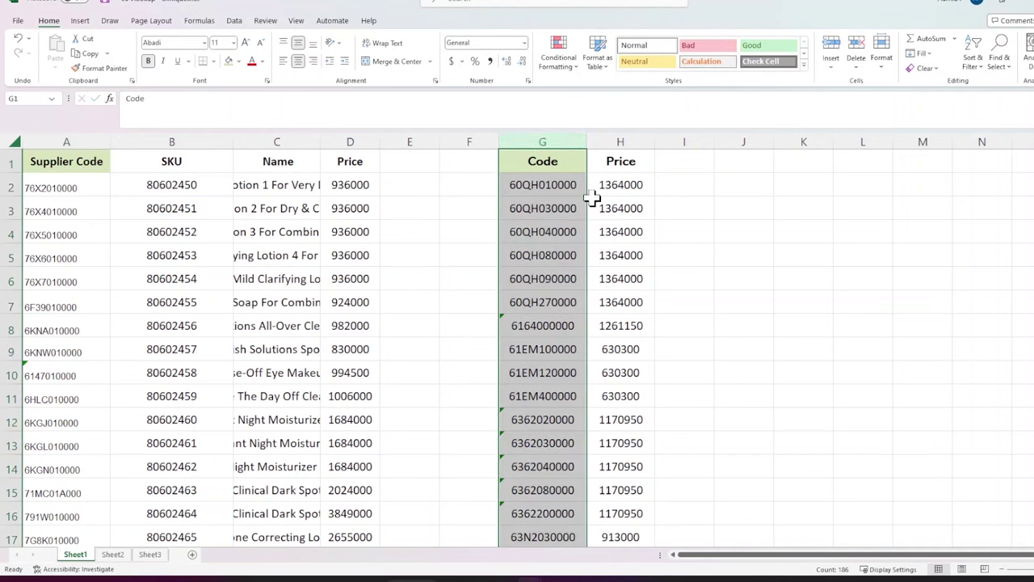
left_click(548, 160)
left_click(48, 187)
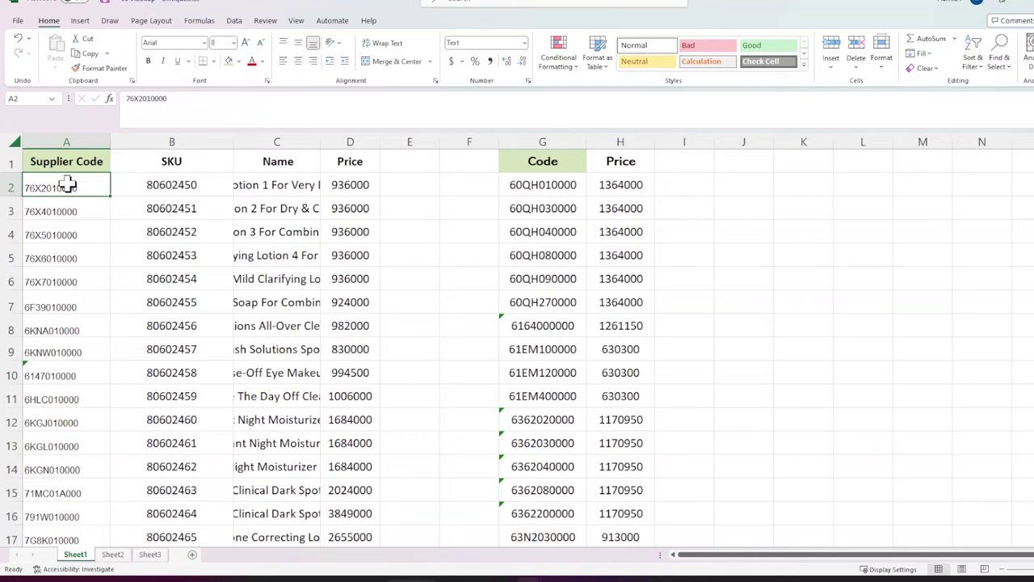
left_click(78, 140)
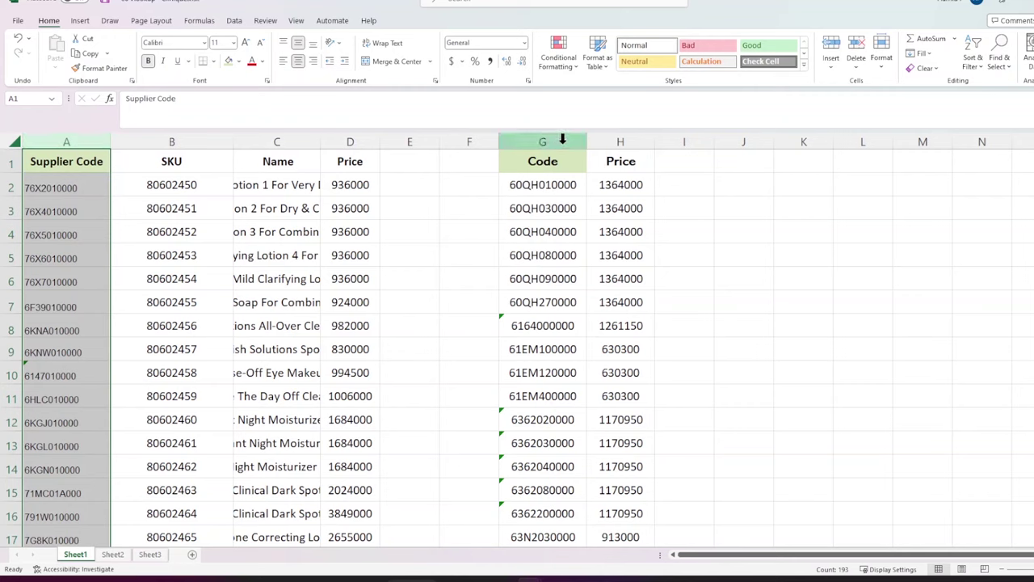
left_click(612, 141)
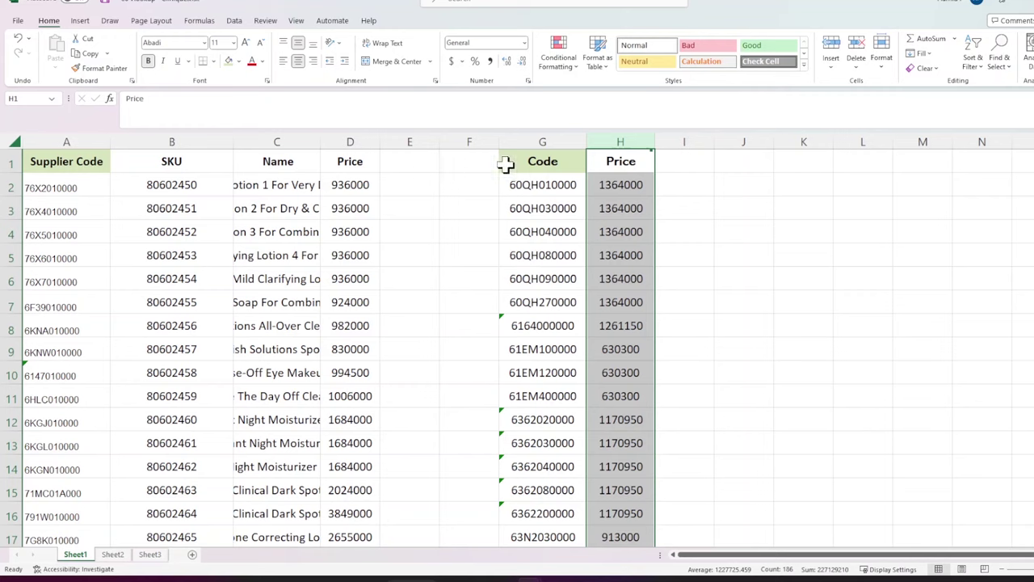
left_click(628, 166)
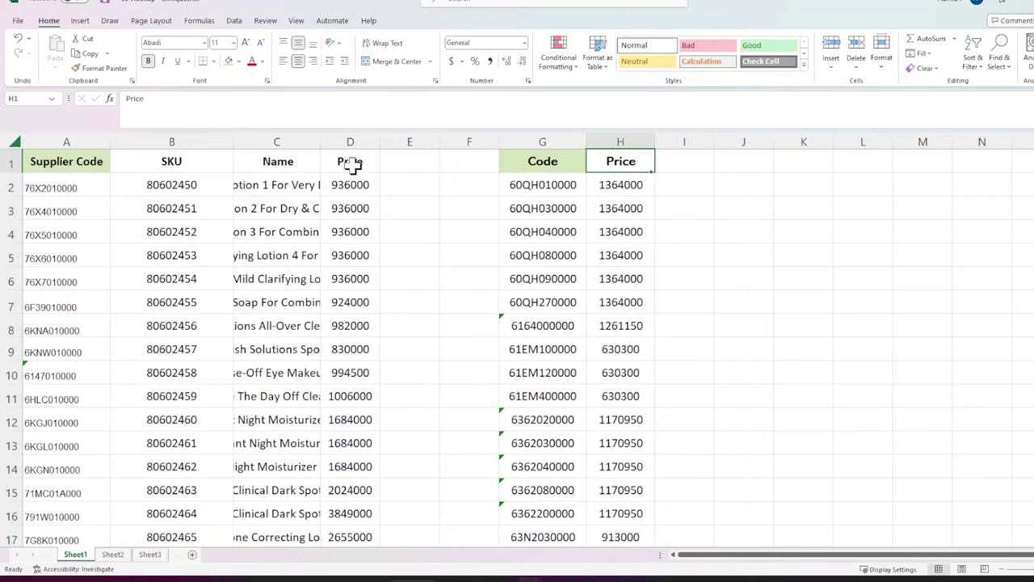
left_click(618, 135)
left_click(407, 162)
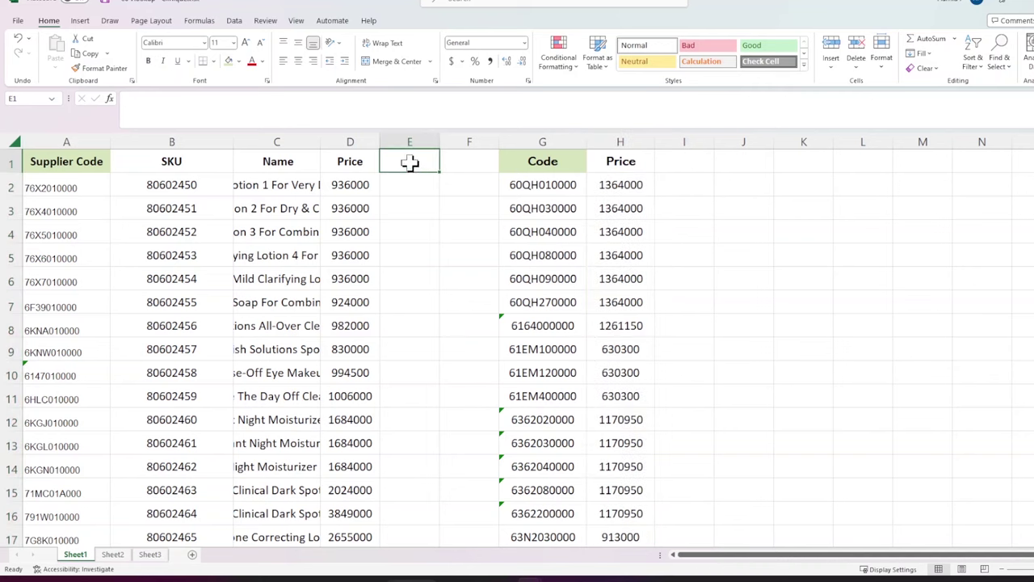
Step: Enter the header 'New Price' in E1
type("N")
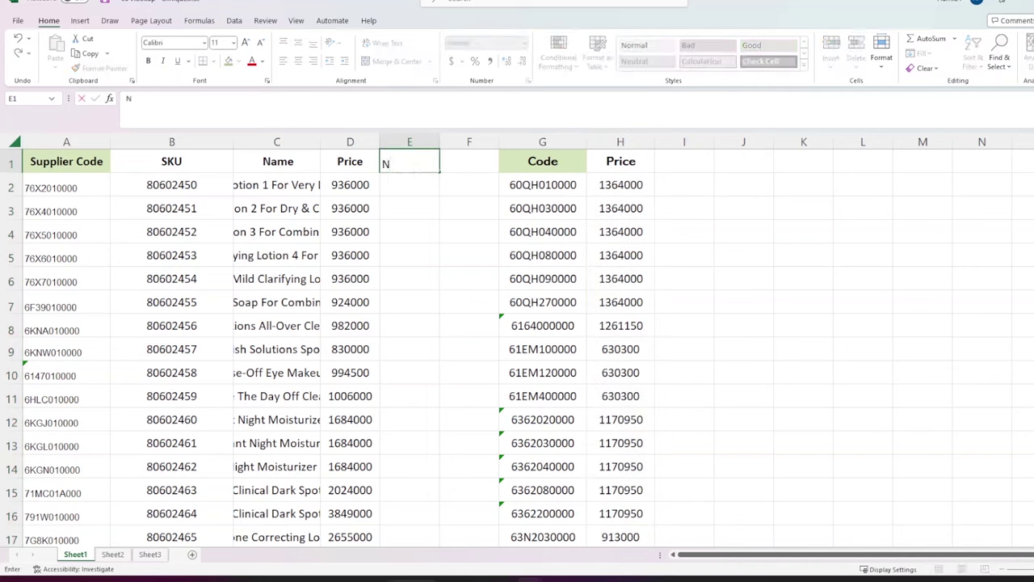
type("ew Price")
left_click(410, 189)
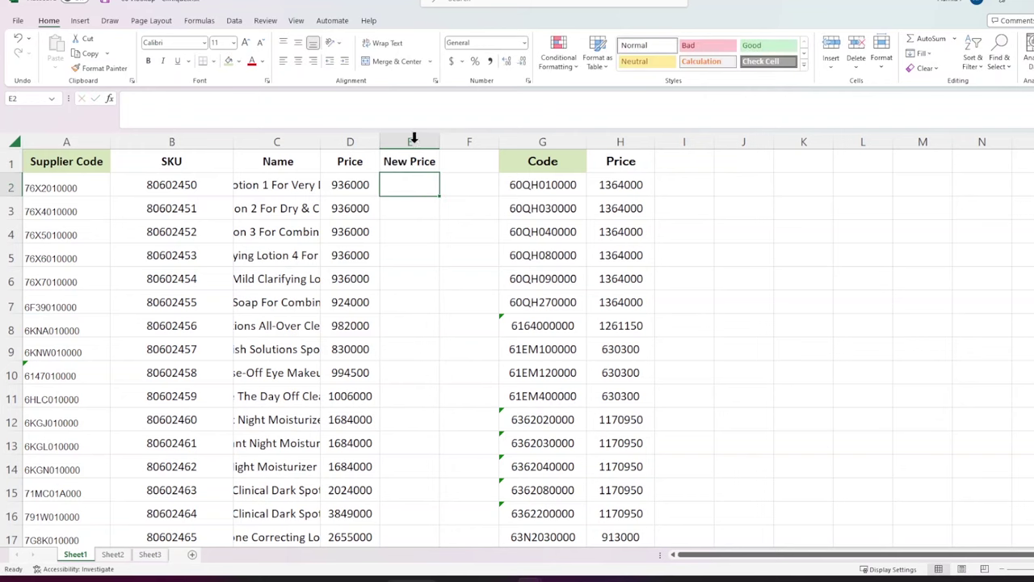
left_click_drag(410, 142, 80, 143)
Step: Begin a VLOOKUP formula in E2 using A2 as the lookup value
left_click(408, 185)
scroll(826, 364, "up", 1)
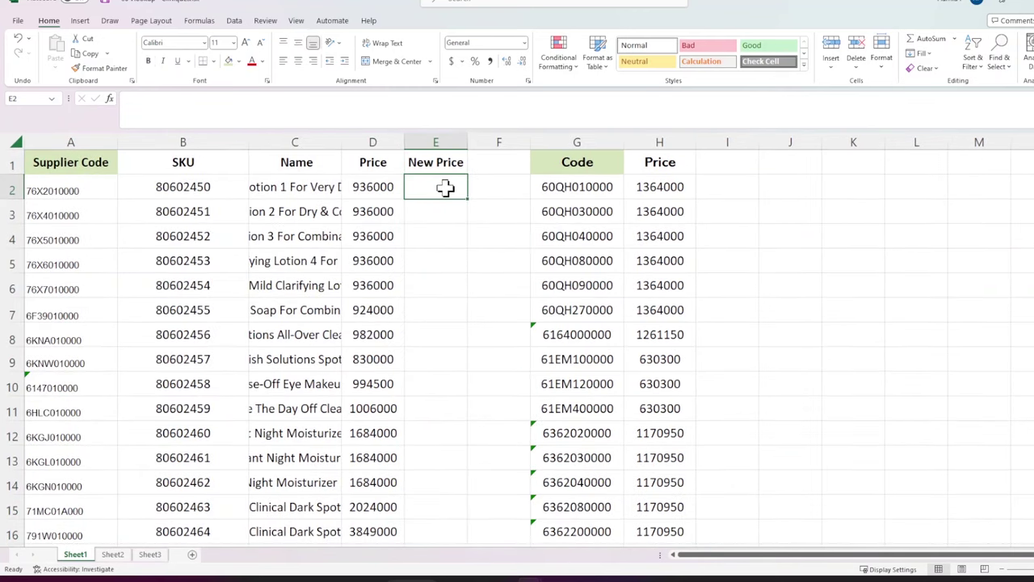
type("=vloo")
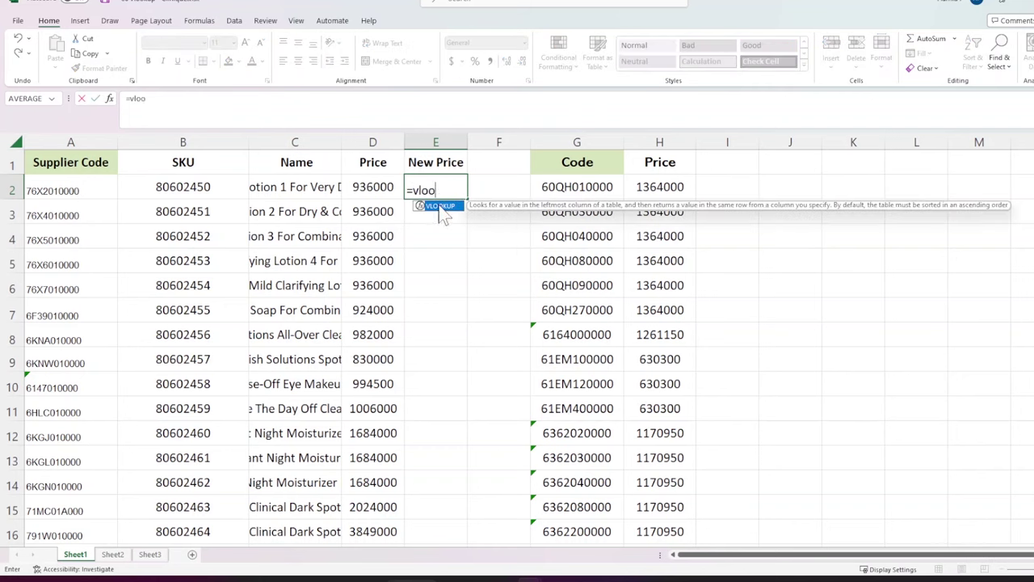
key("Tab")
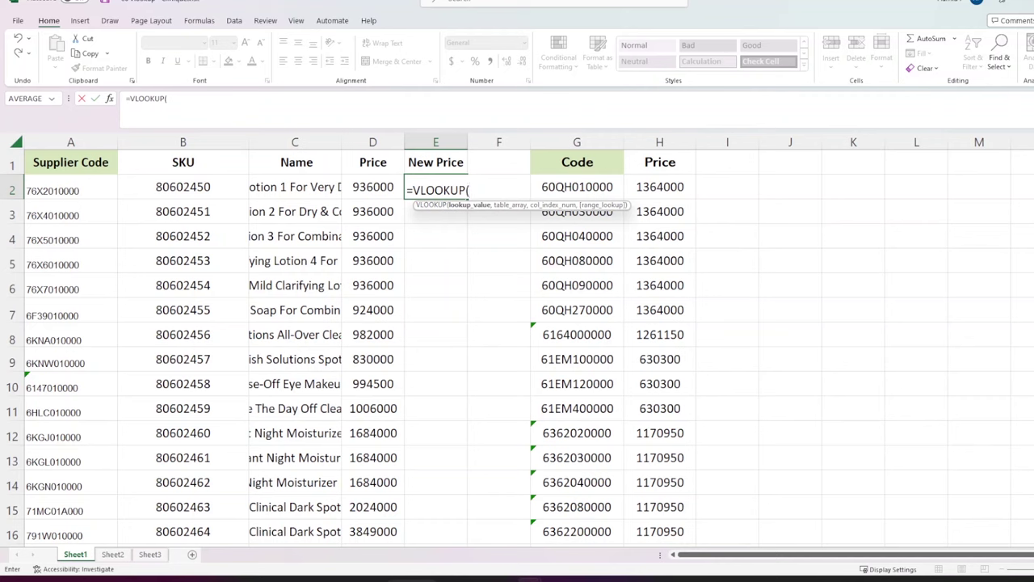
left_click(74, 191)
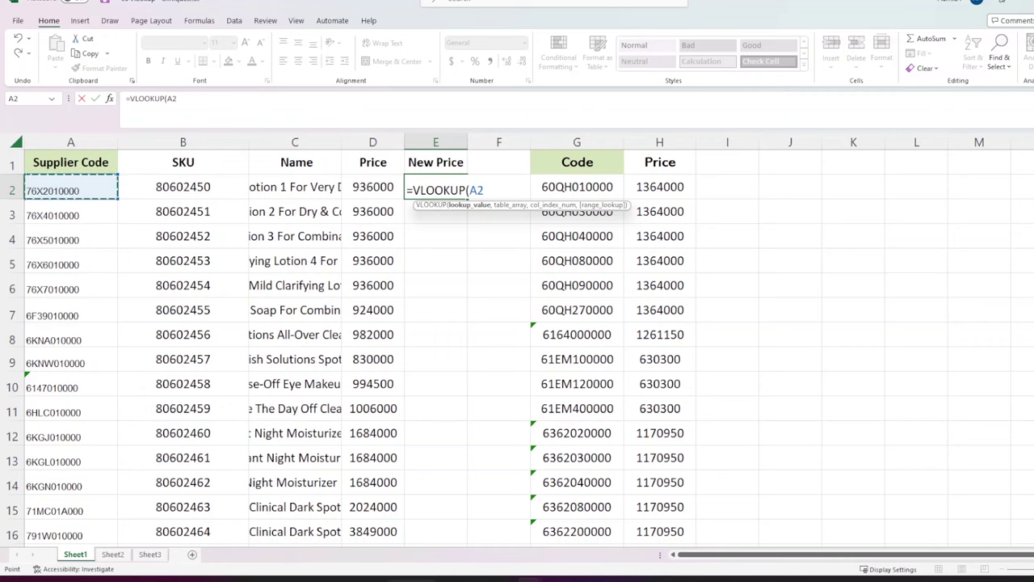
type(",")
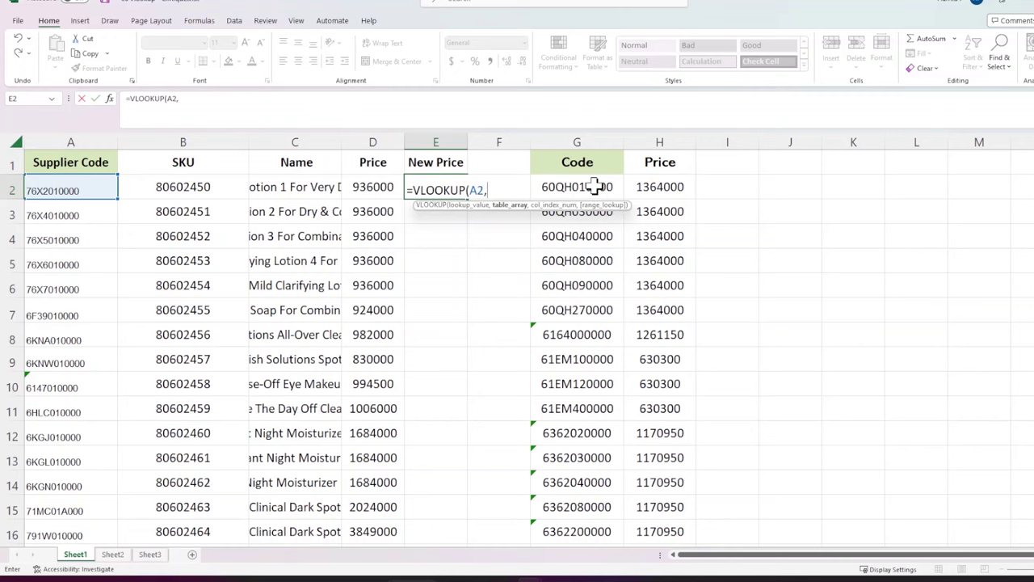
Step: Set the lookup table to G2:H186 and lock it as $G$2:$H$186
left_click_drag(594, 187, 638, 188)
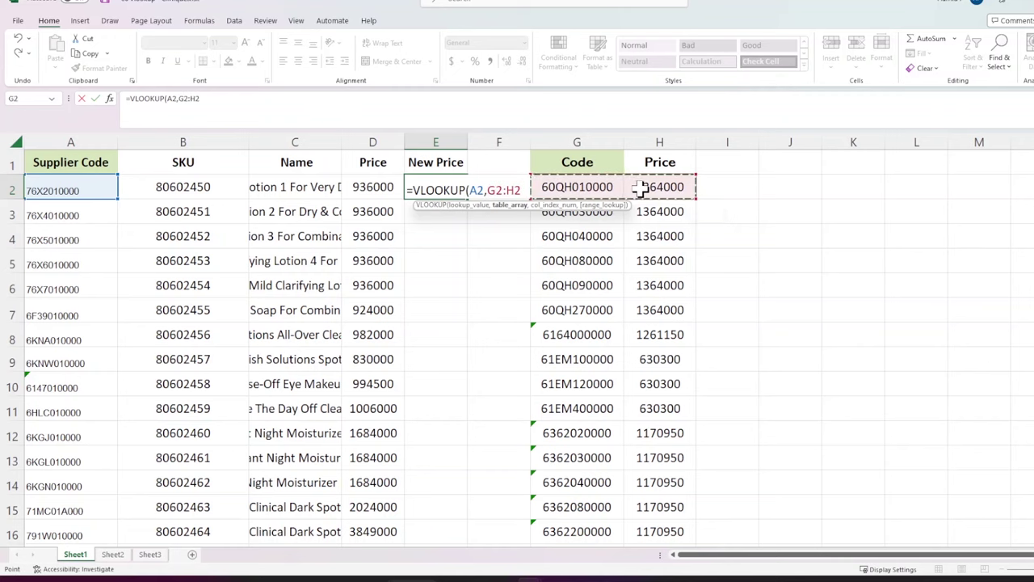
key("ctrl+shift+Down")
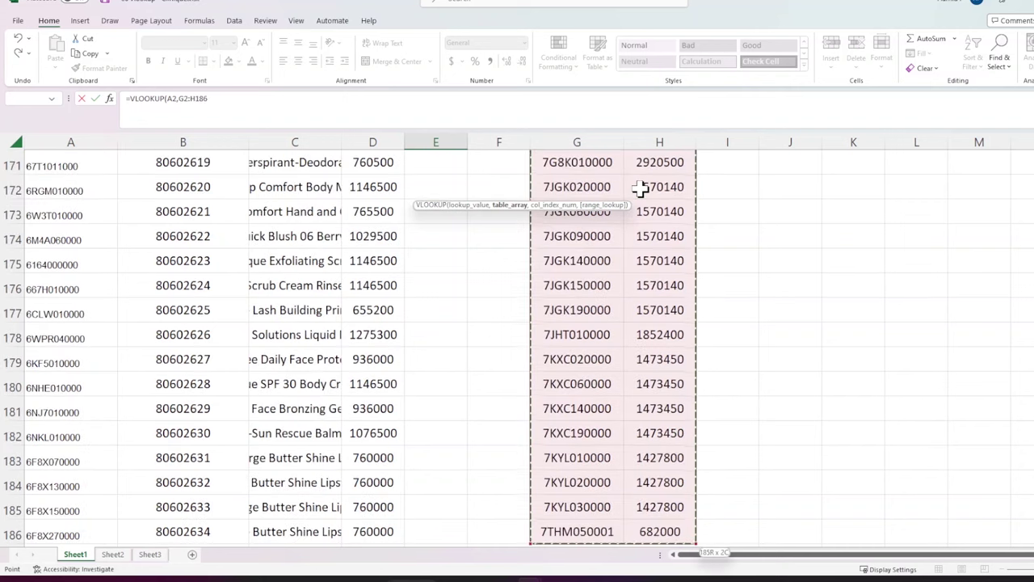
key("ctrl+BackSpace")
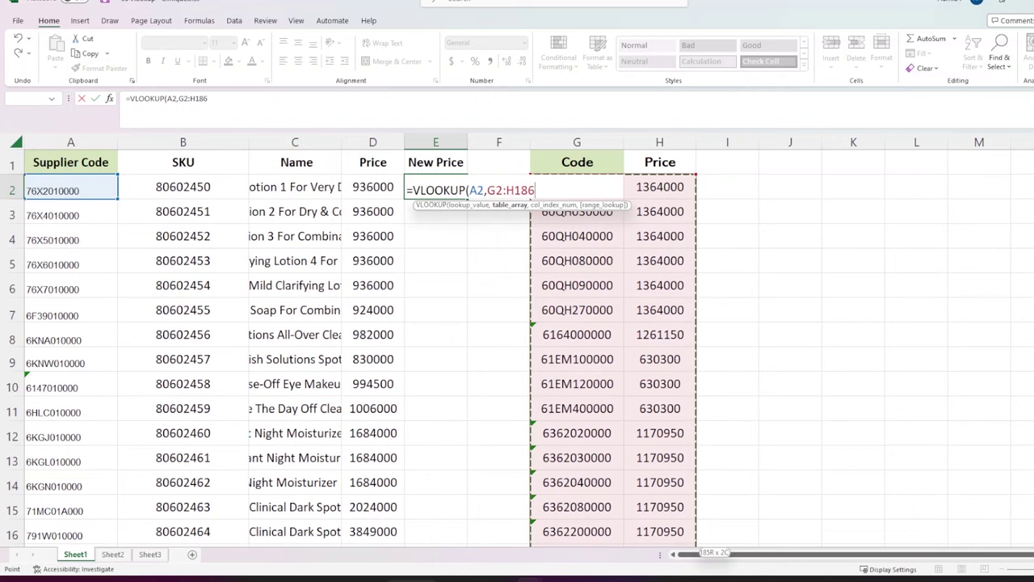
key("F2")
key("ctrl+shift+Left")
key("Left")
key("shift+Right")
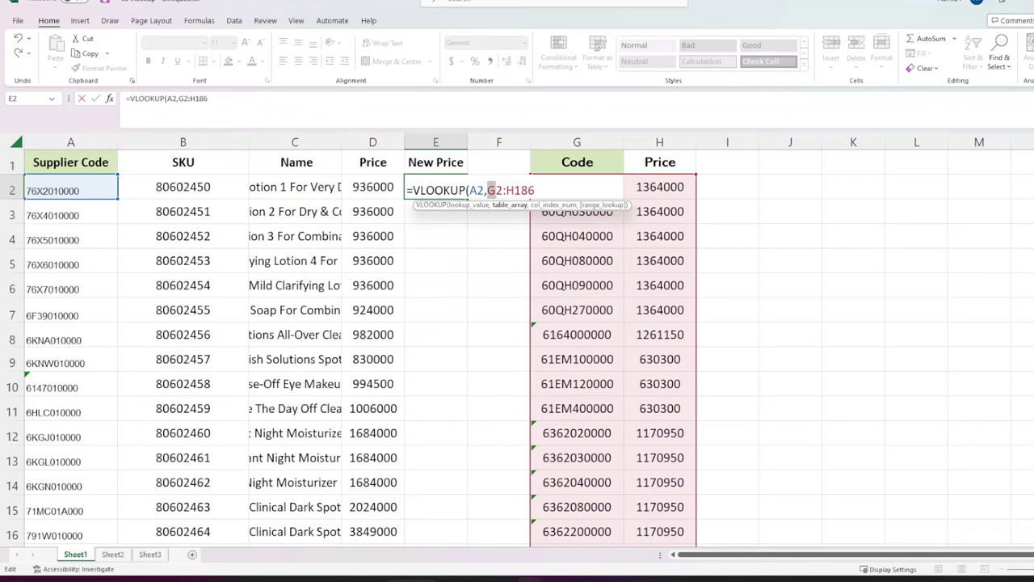
key("F4")
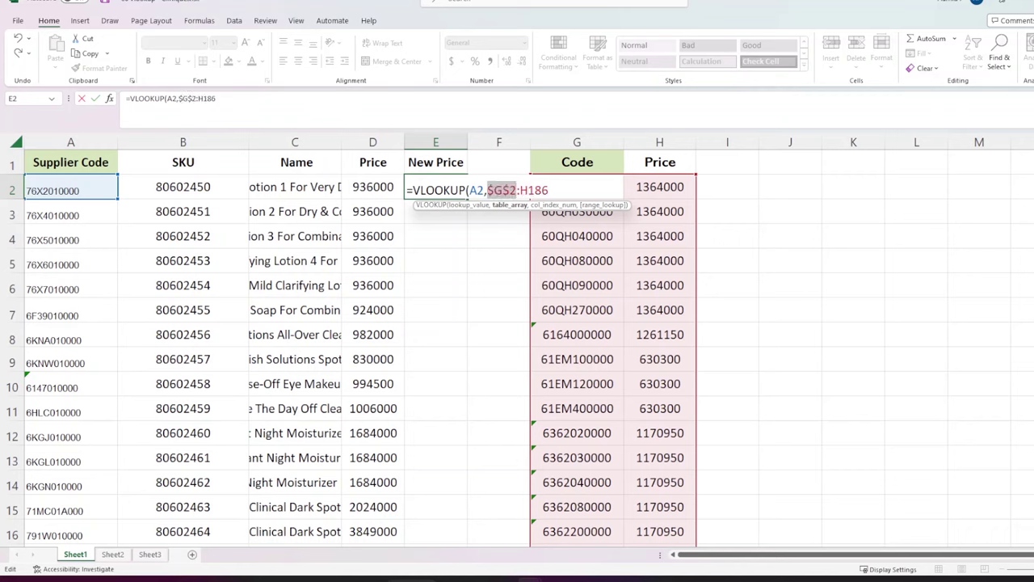
left_click(522, 190)
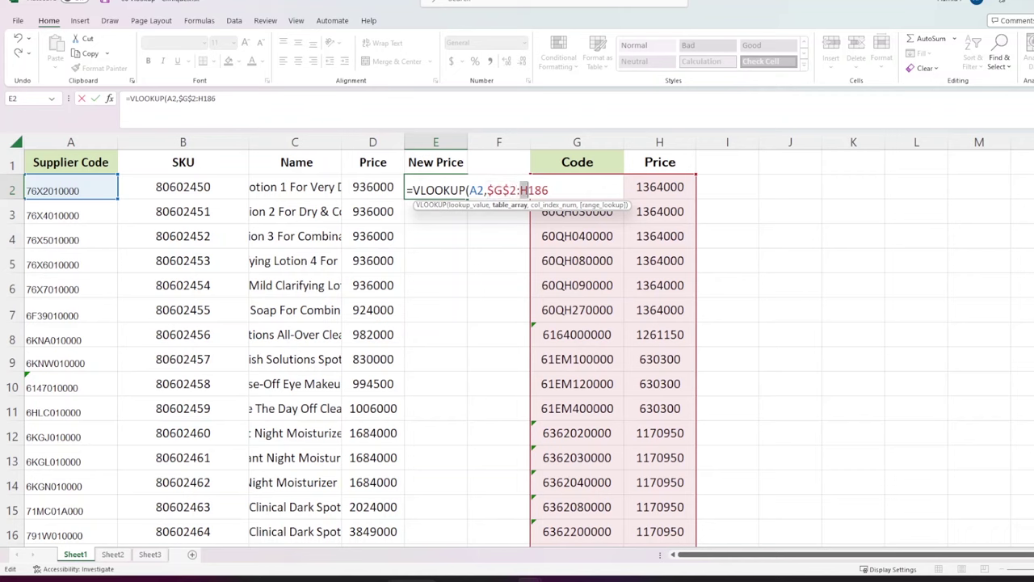
key("F4")
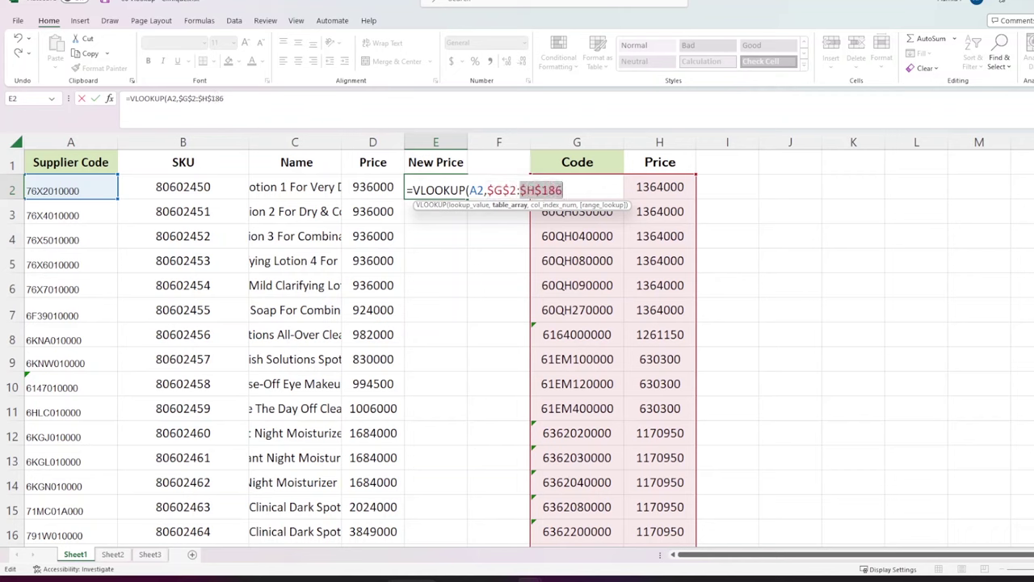
Step: Complete =VLOOKUP(A2,$G$2:$H$186,2,FALSE) in E2, returning 1029600
left_click(563, 190)
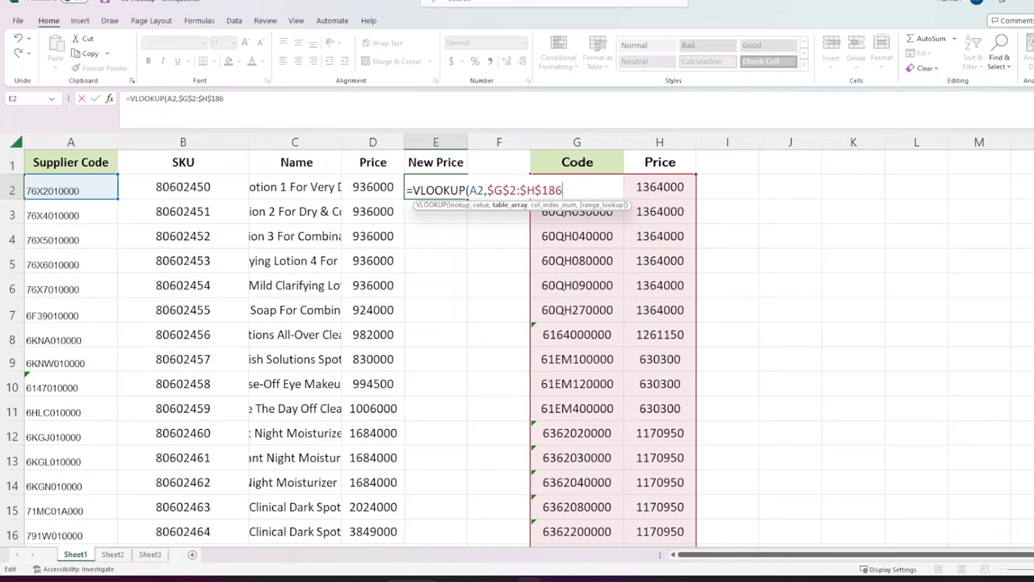
type(",2,")
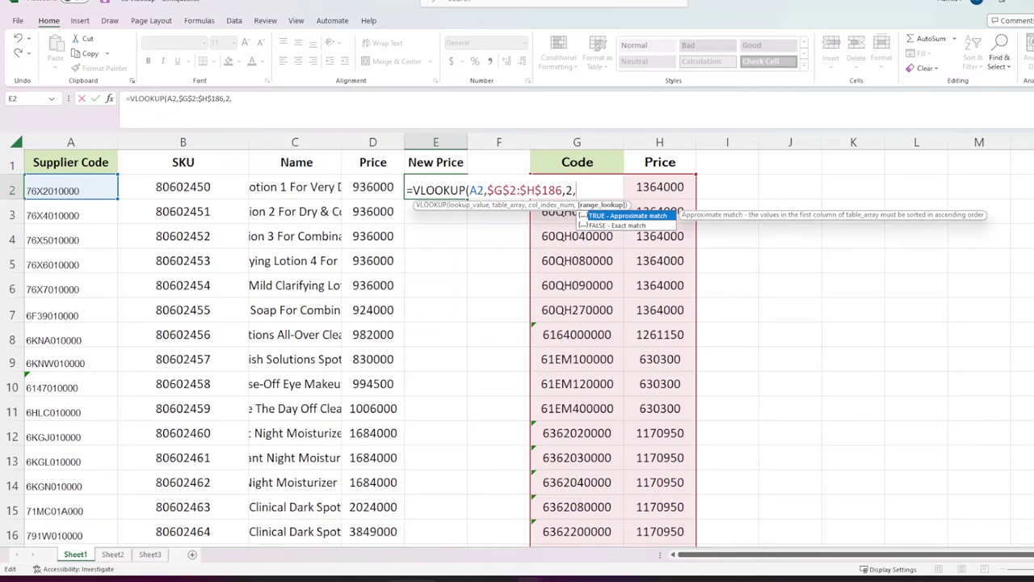
type("false)")
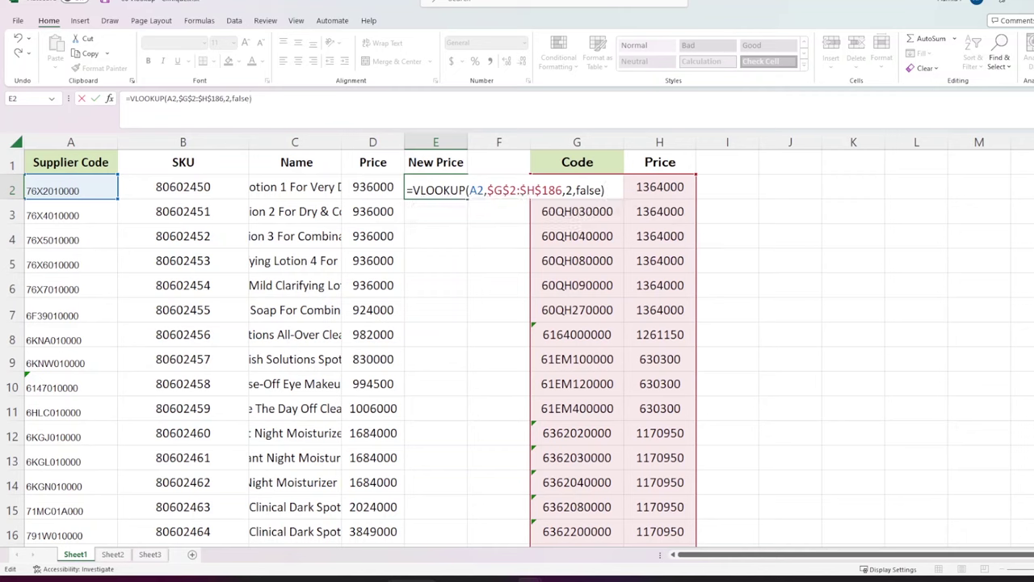
mouse_move(572, 190)
left_mouse_down()
mouse_move(603, 190)
mouse_move(566, 190)
left_mouse_up()
left_click(597, 189)
left_click(579, 190)
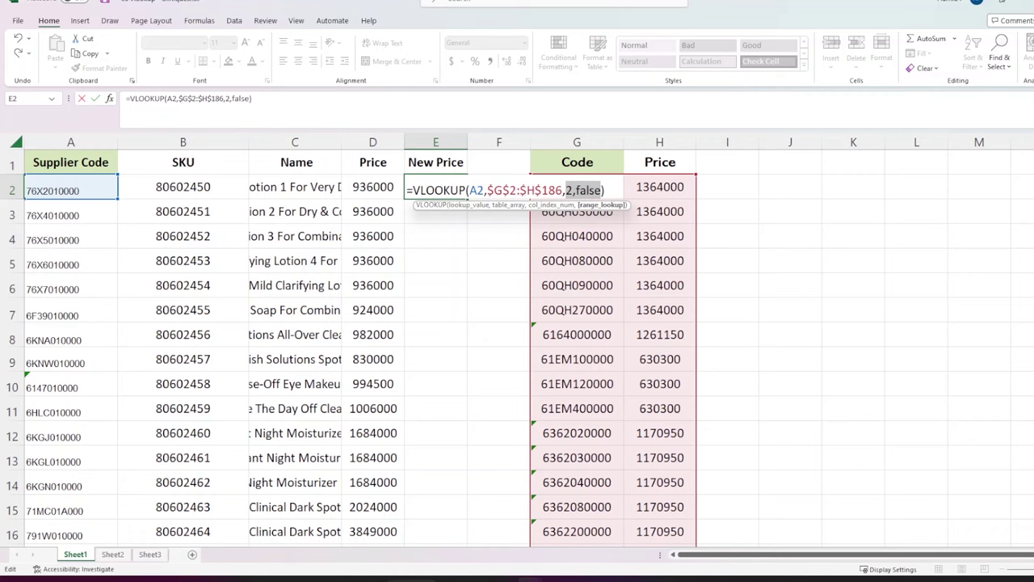
double_click(589, 190)
key("End")
left_click_drag(566, 190, 603, 190)
key("End")
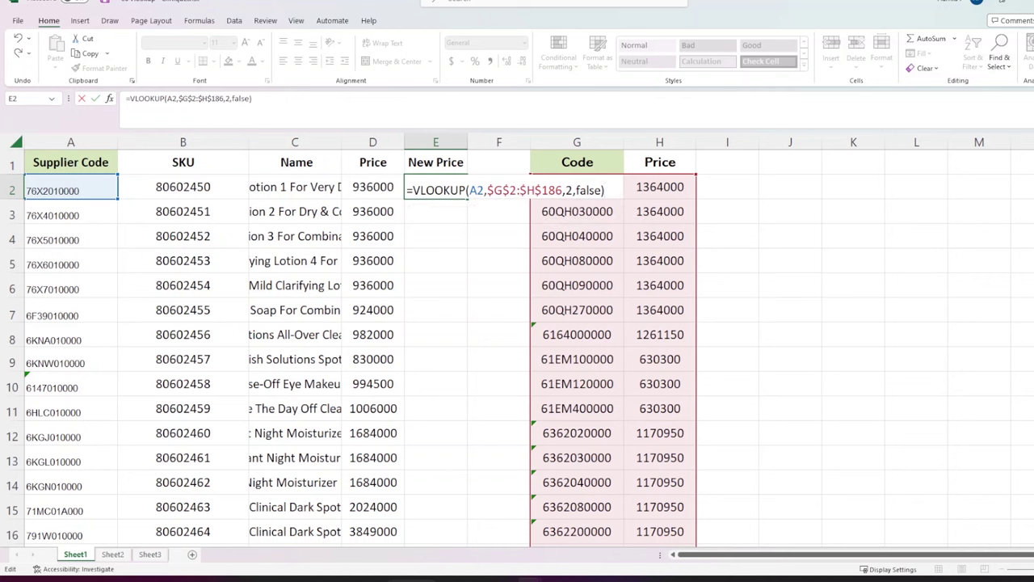
key("Return")
left_click(461, 190)
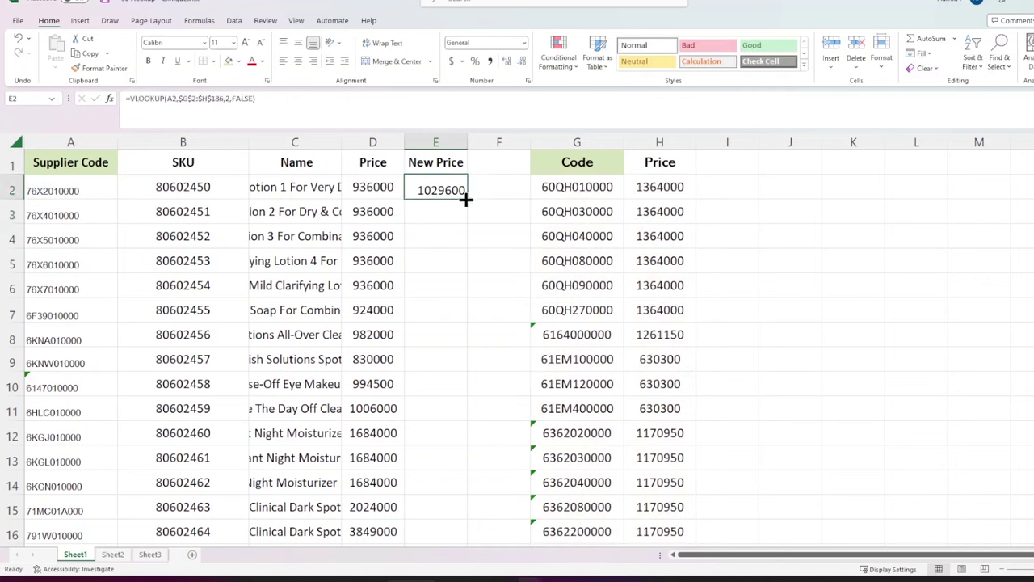
Step: Fill the VLOOKUP down the New Price column and check the lookup table's prices
double_click(465, 198)
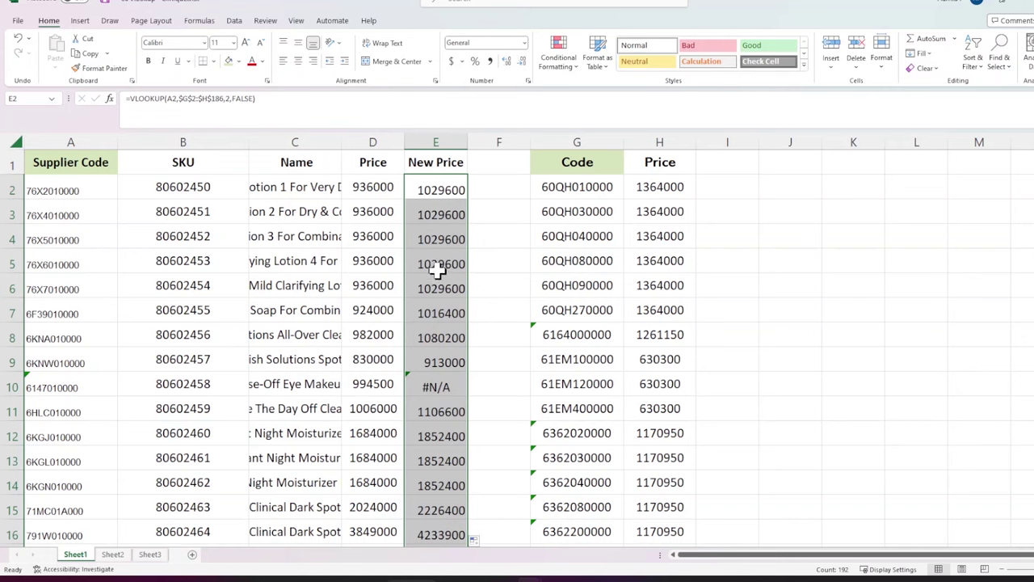
scroll(436, 273, "down", 1)
scroll(436, 386, "down", 1)
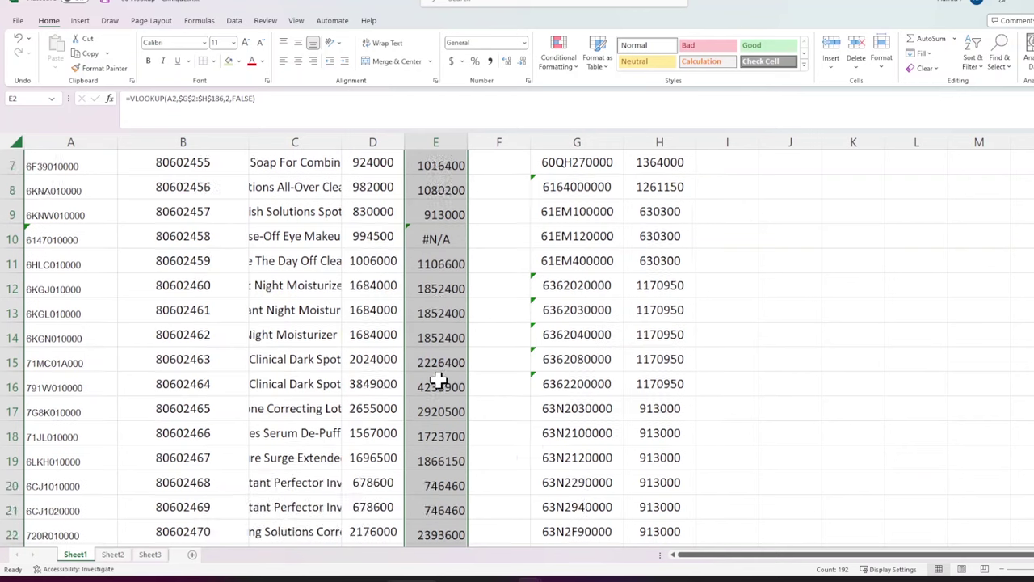
scroll(439, 347, "up", 1)
scroll(438, 300, "up", 1)
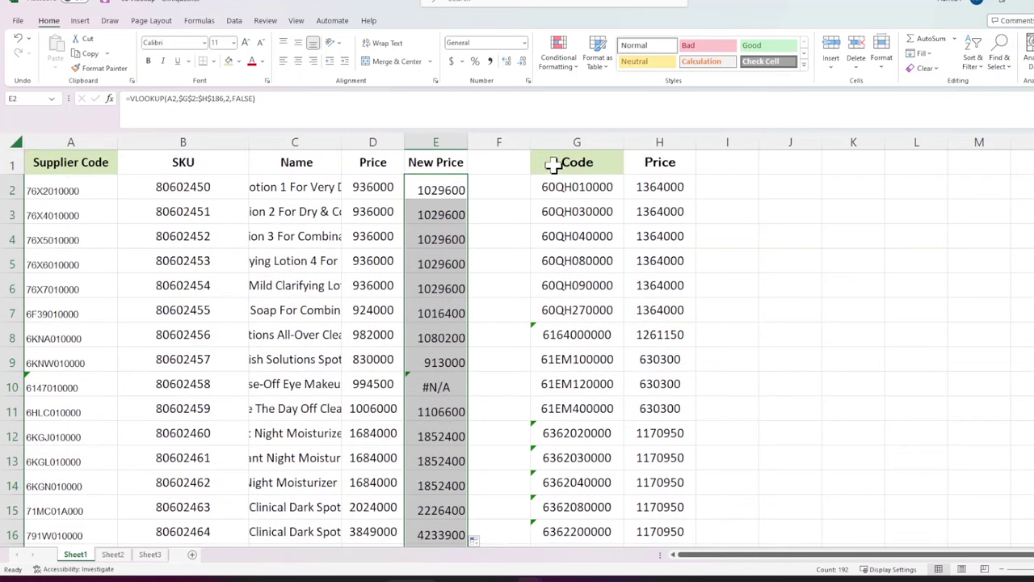
left_click(659, 158)
left_click(669, 188)
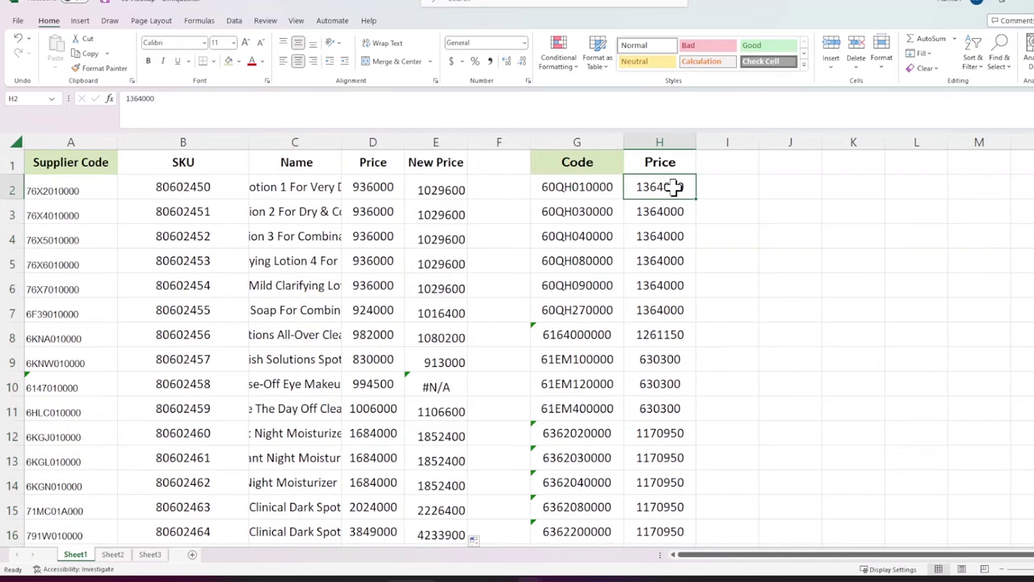
Step: Copy the supplier code in A6 and select lookup columns G:H
left_click(71, 190)
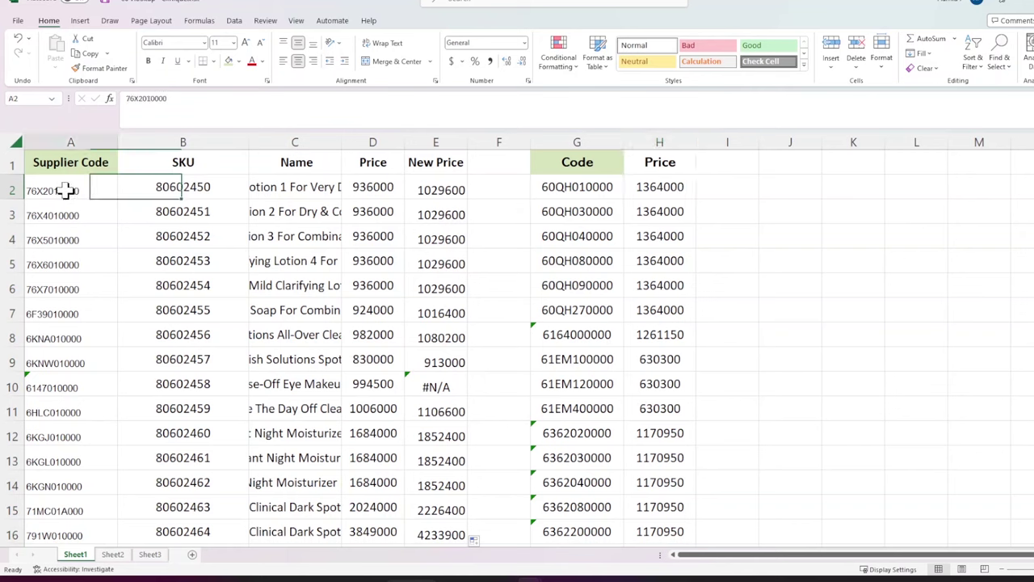
left_click(75, 289)
key("ctrl+c")
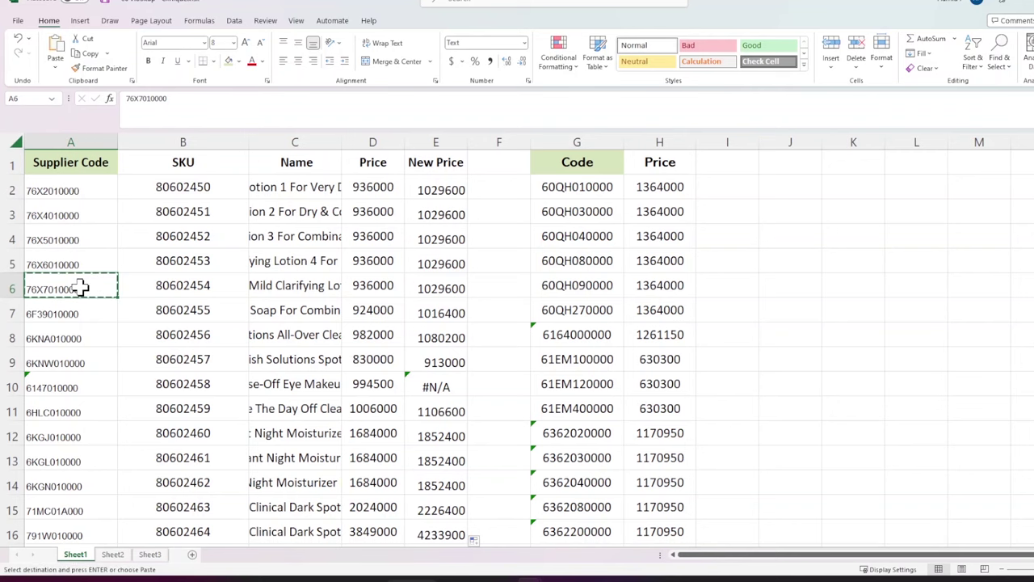
left_click_drag(587, 142, 660, 144)
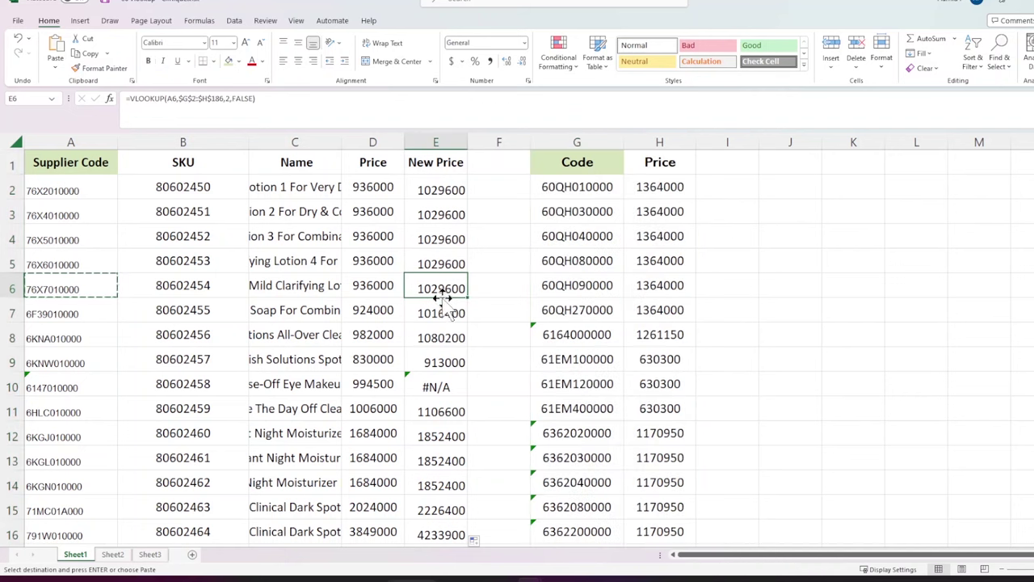
left_click_drag(581, 142, 632, 142)
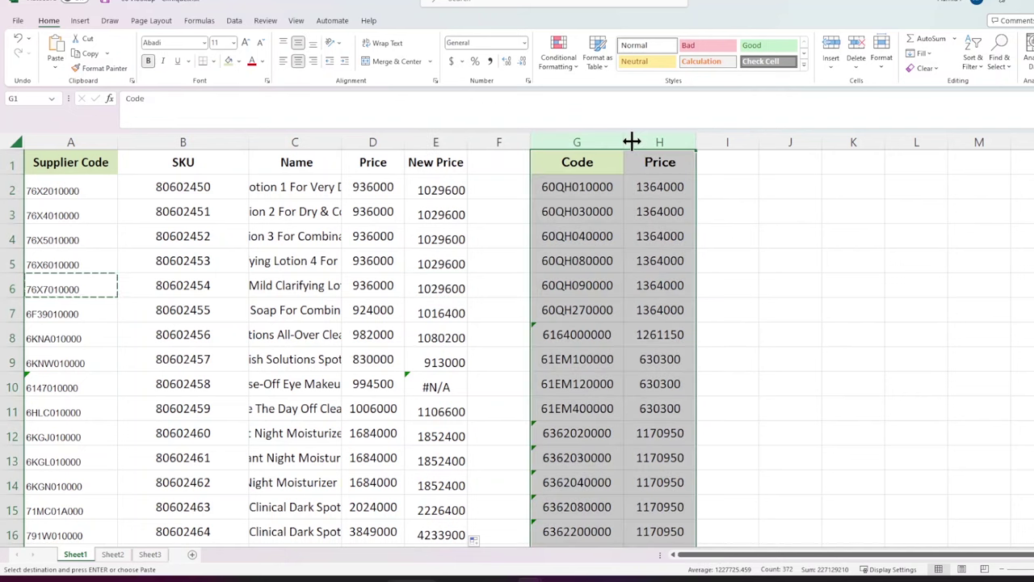
Step: Find code 76X7010000 in the lookup table and compare its price with row 6's New Price
key("ctrl+f")
key("Return")
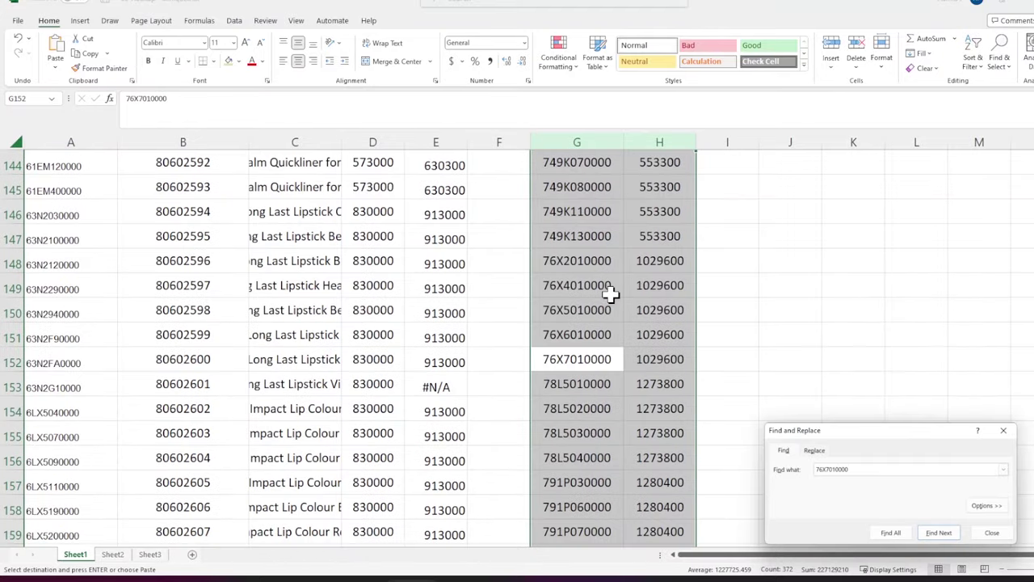
left_click(662, 361)
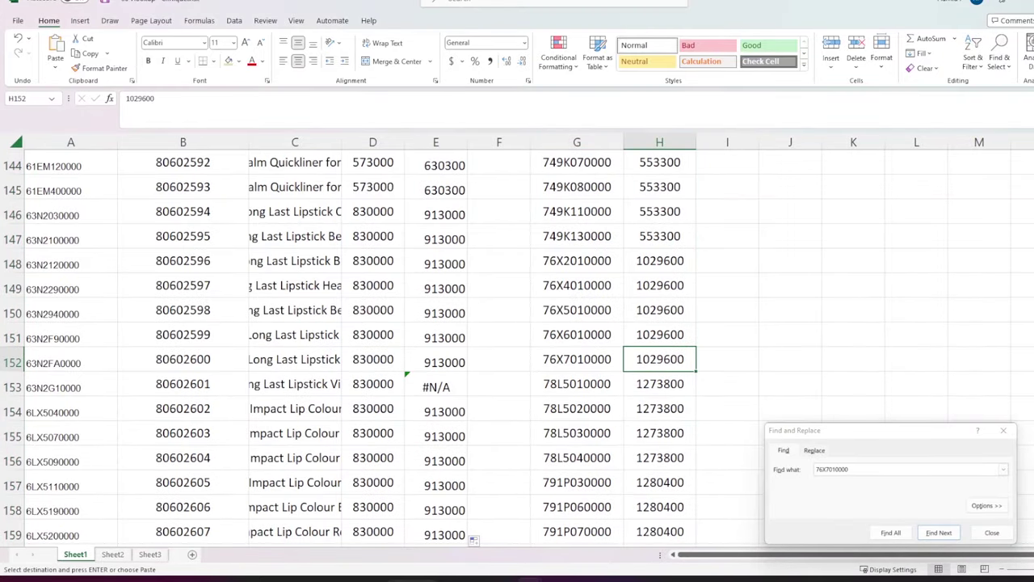
scroll(904, 229, "up", 20)
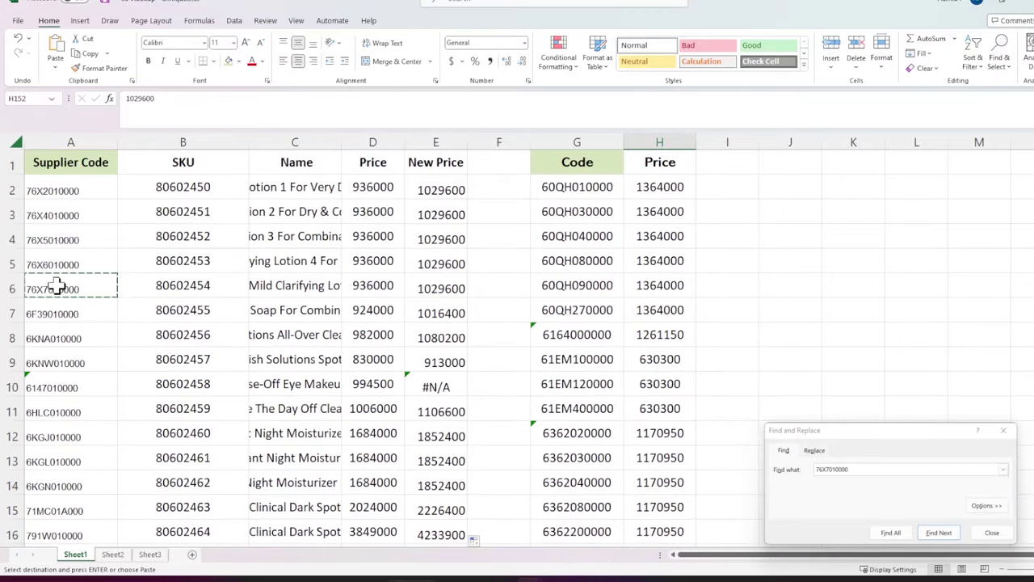
left_click(460, 287)
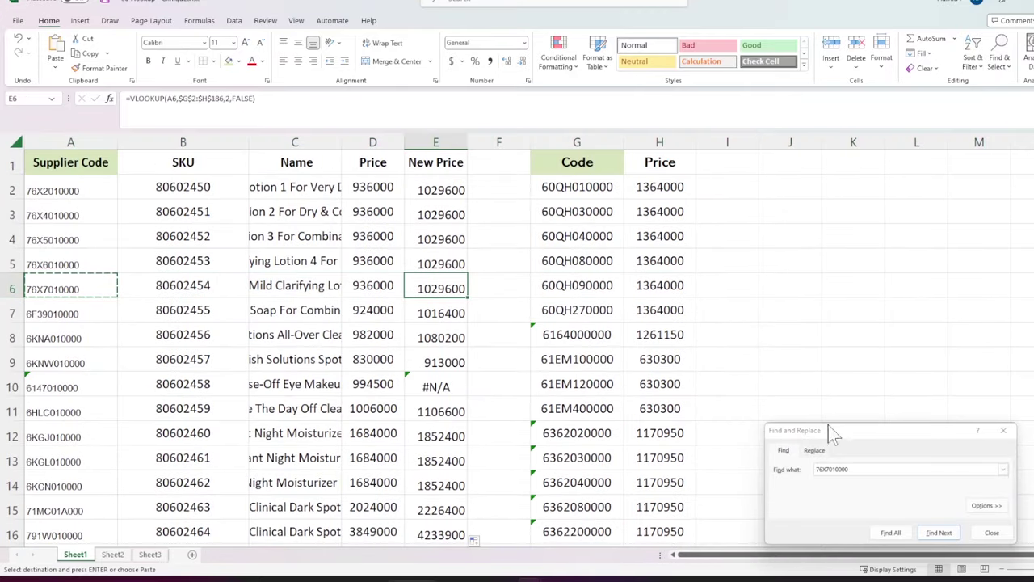
left_click(991, 532)
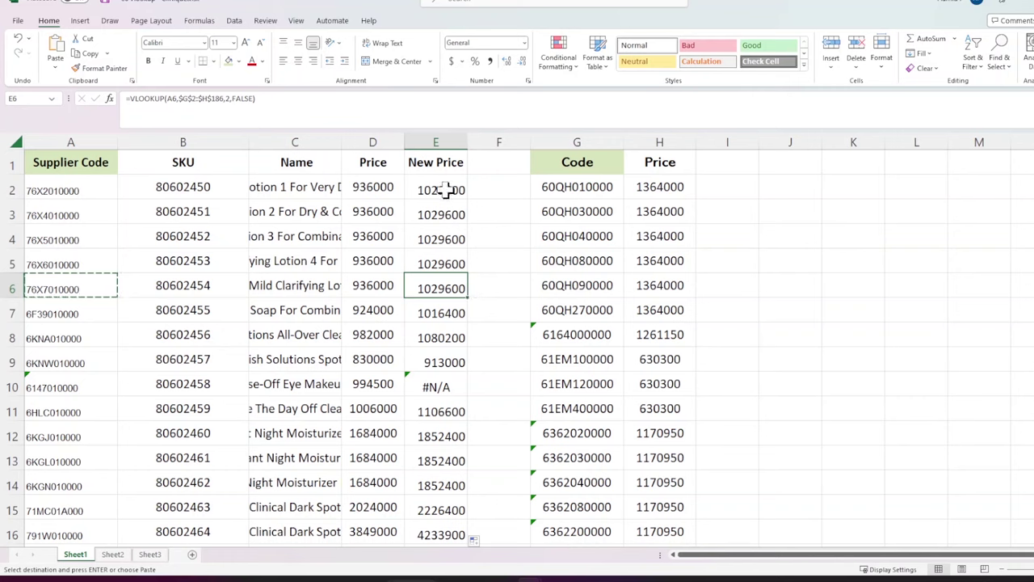
left_click(447, 387)
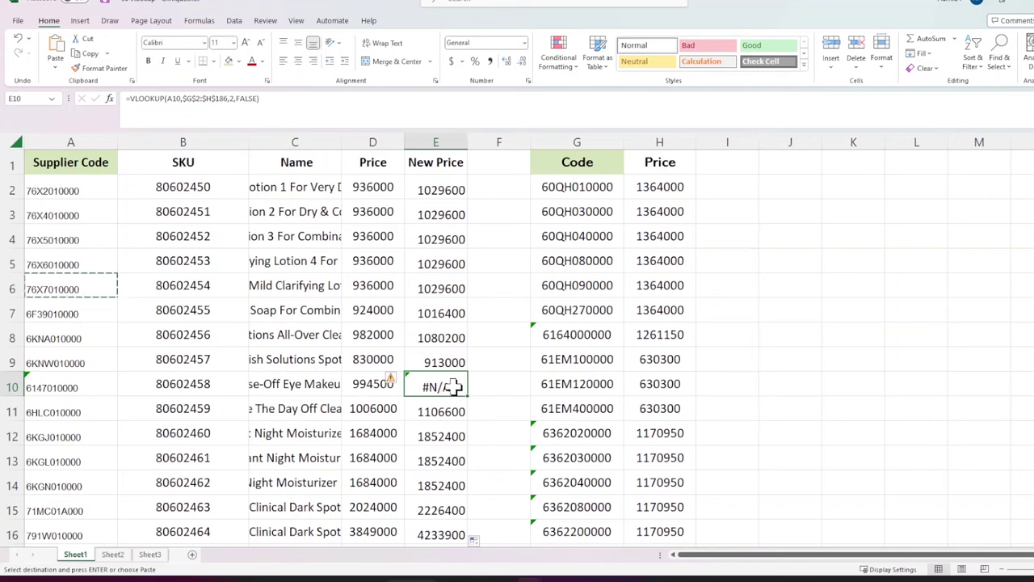
left_click(46, 388)
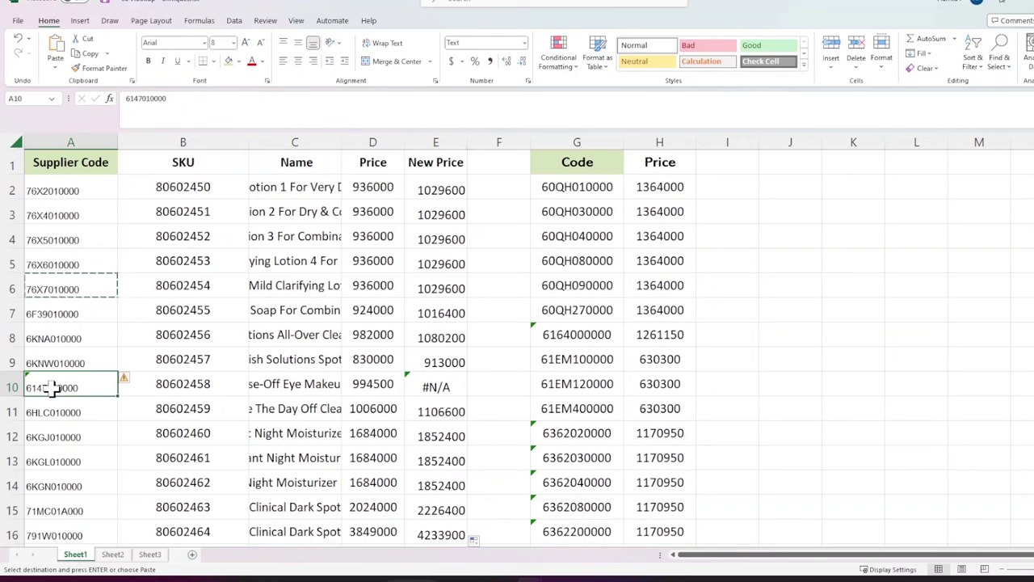
key("ctrl+c")
left_click(580, 142)
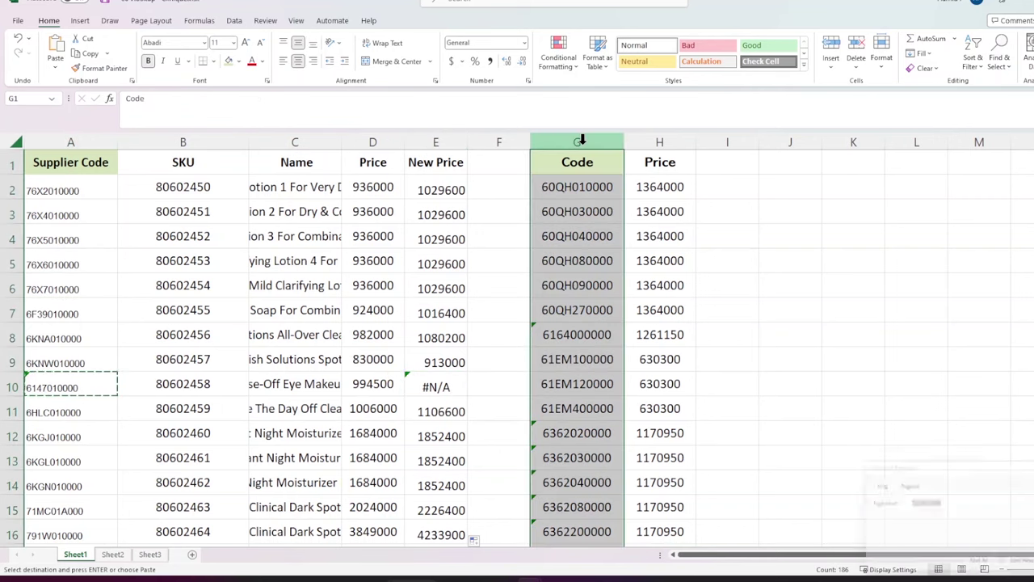
key("ctrl+f")
key("ctrl+v")
key("Return")
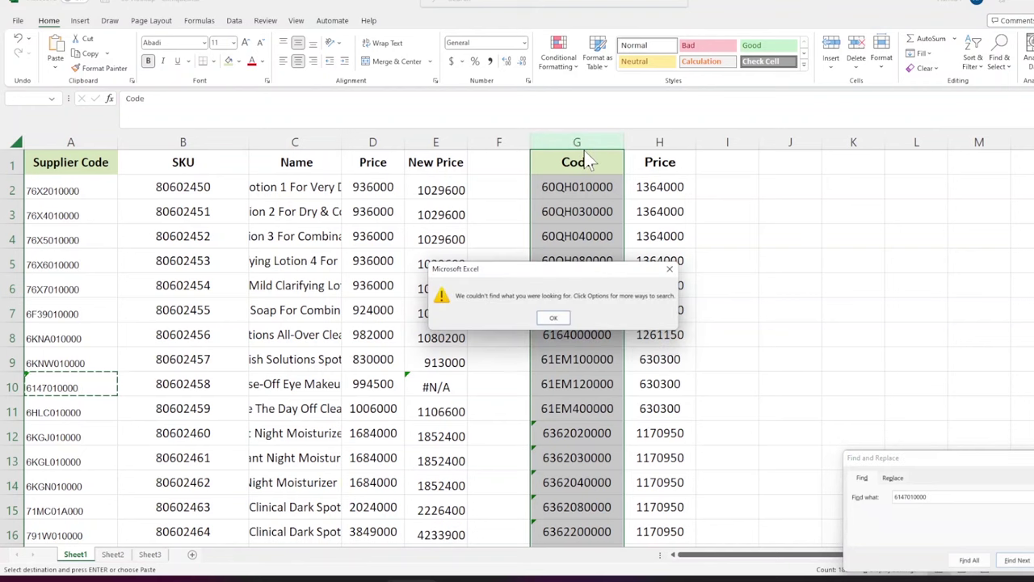
left_click(554, 319)
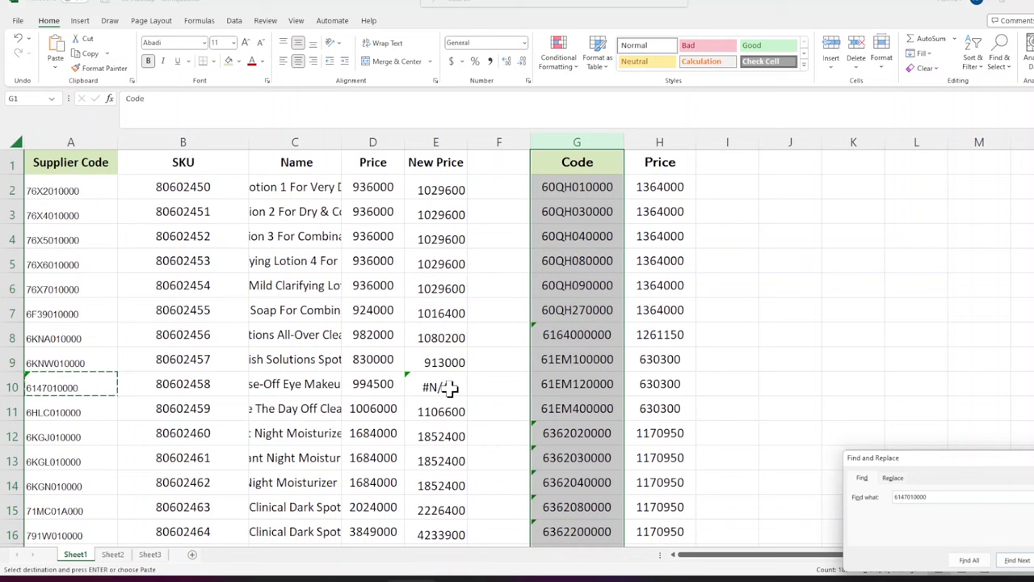
left_click(444, 387)
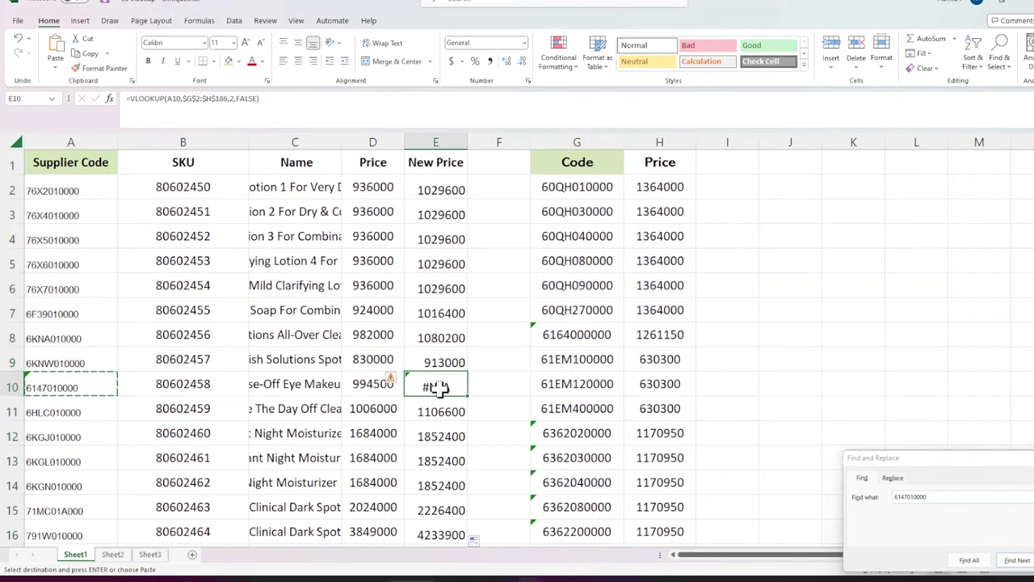
Step: Delete E10's #N/A formula, close Find, and recheck the VLOOKUP results in rows 2 and 4
key("Delete")
left_click(505, 390)
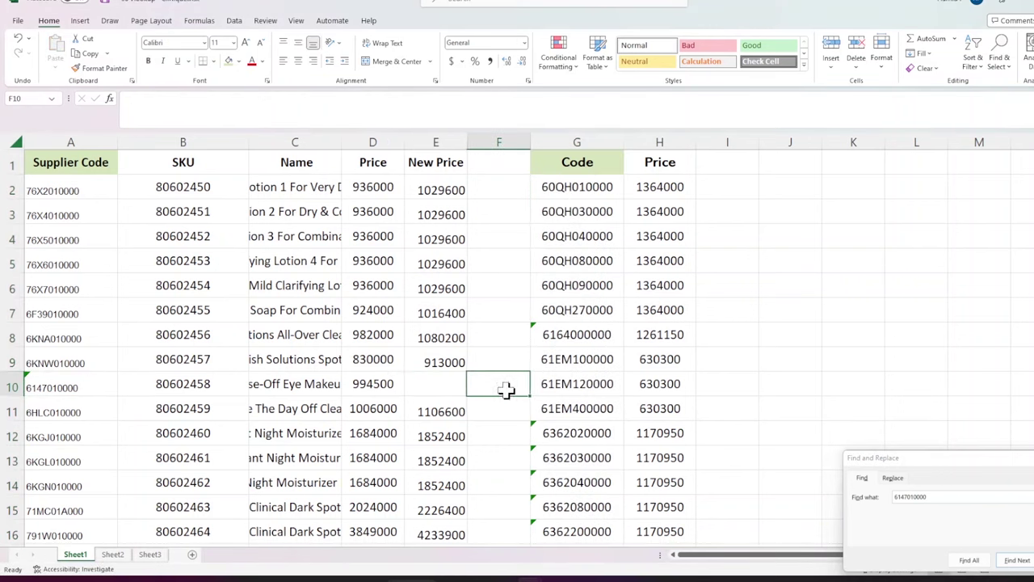
left_click(992, 512)
key("Escape")
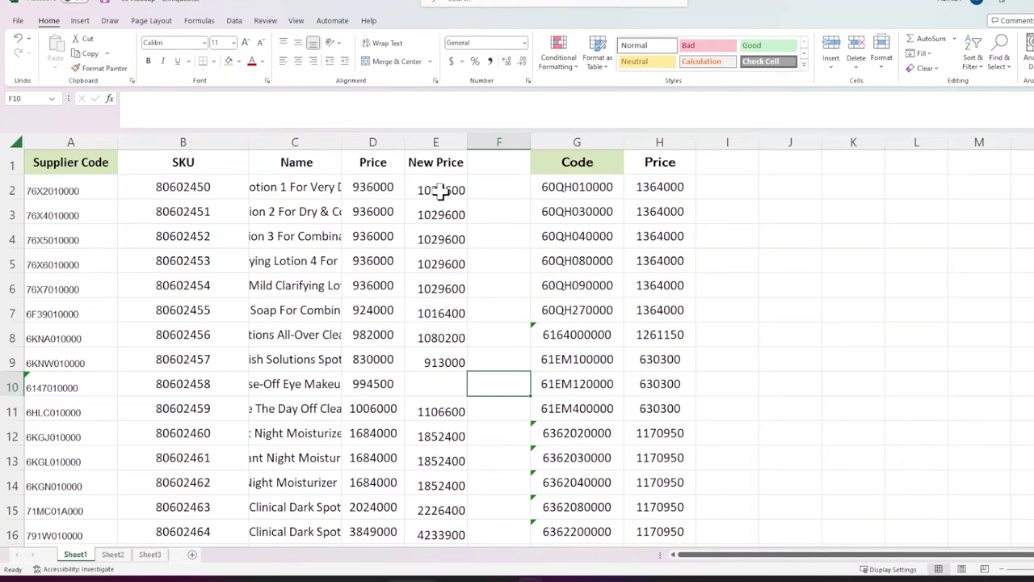
left_click_drag(439, 190, 379, 188)
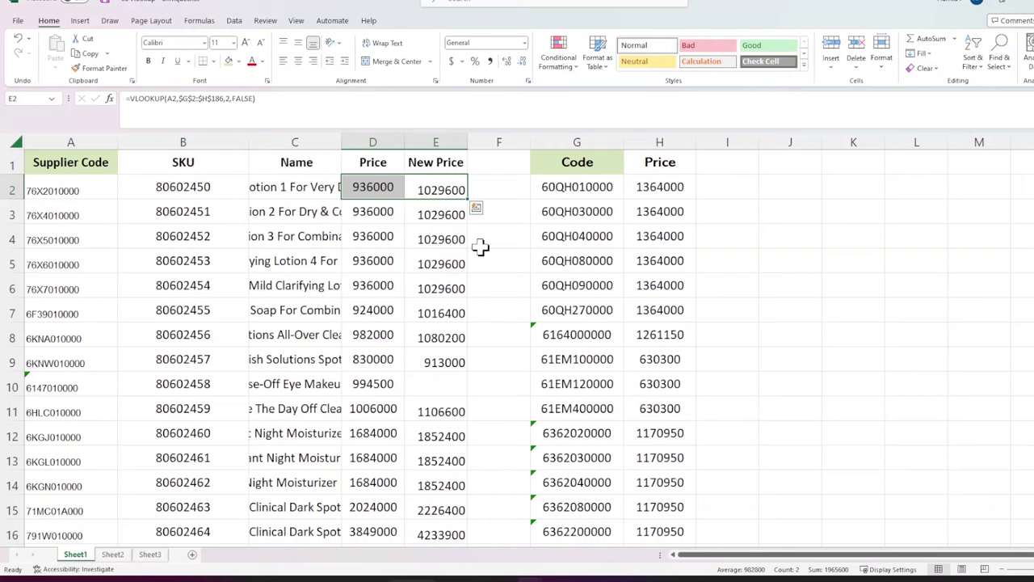
left_click(436, 239)
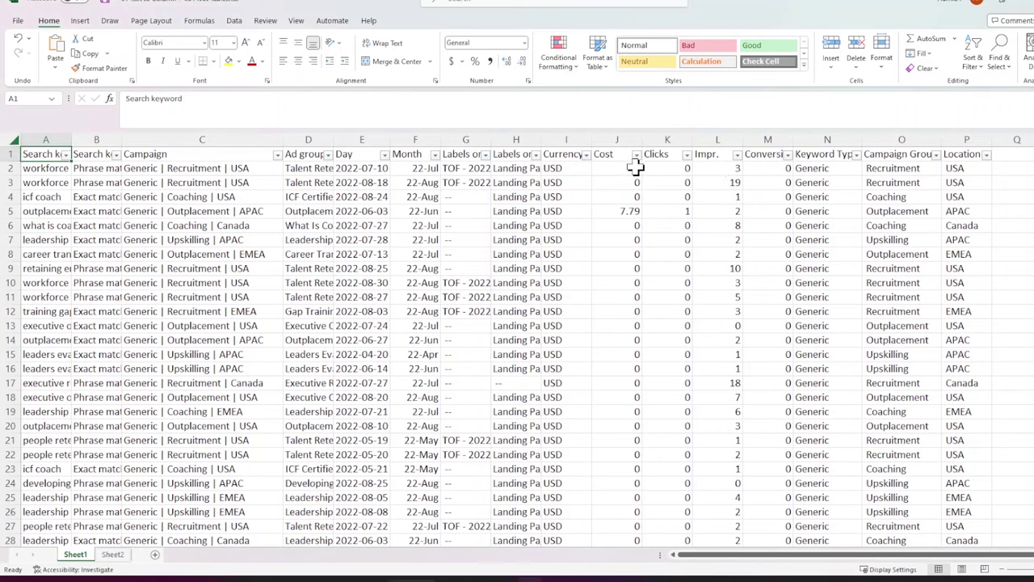
Step: Browse the keyword data's Day dates and label values
left_click(362, 167)
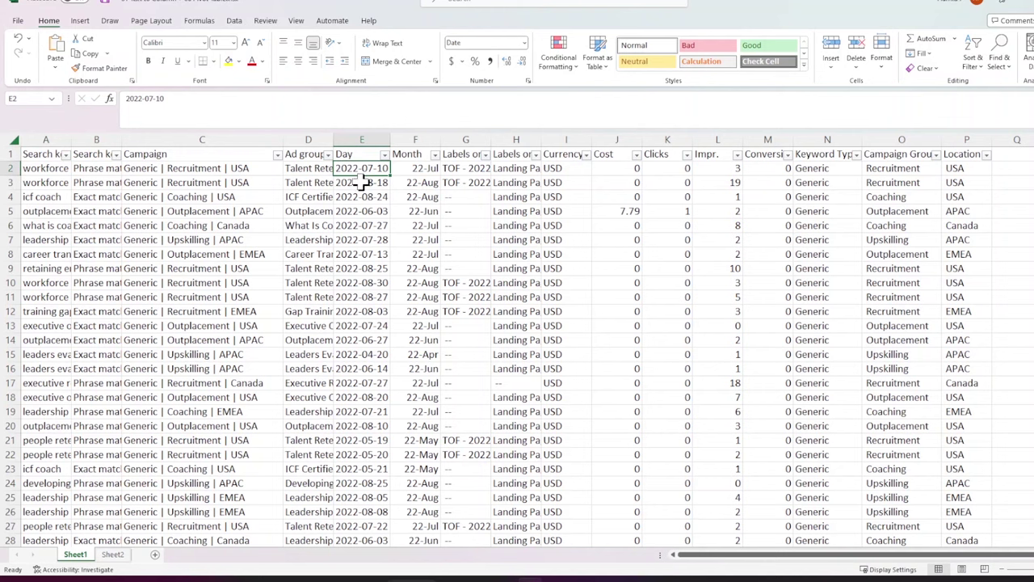
left_click(362, 182)
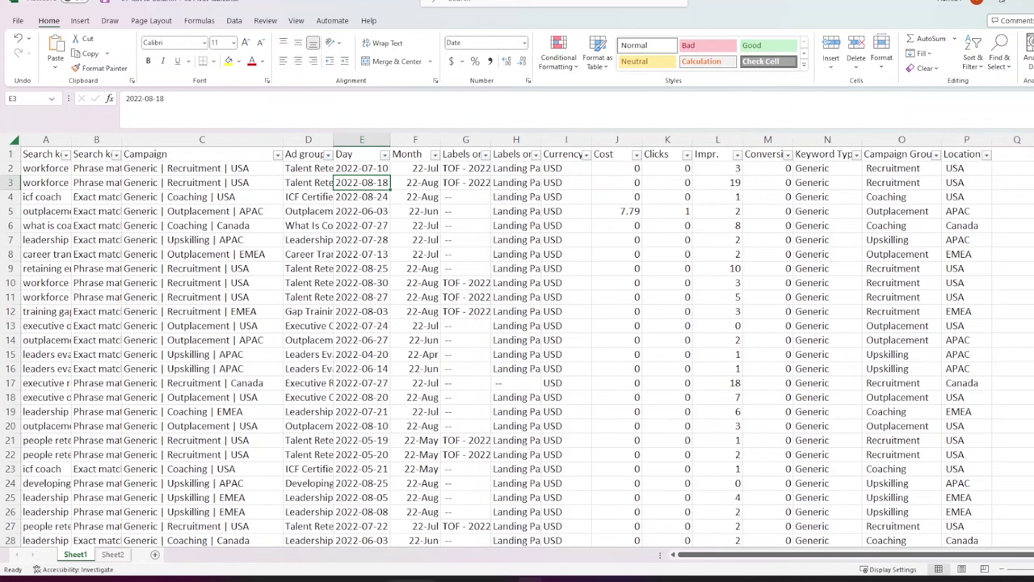
scroll(517, 347, "down", 20)
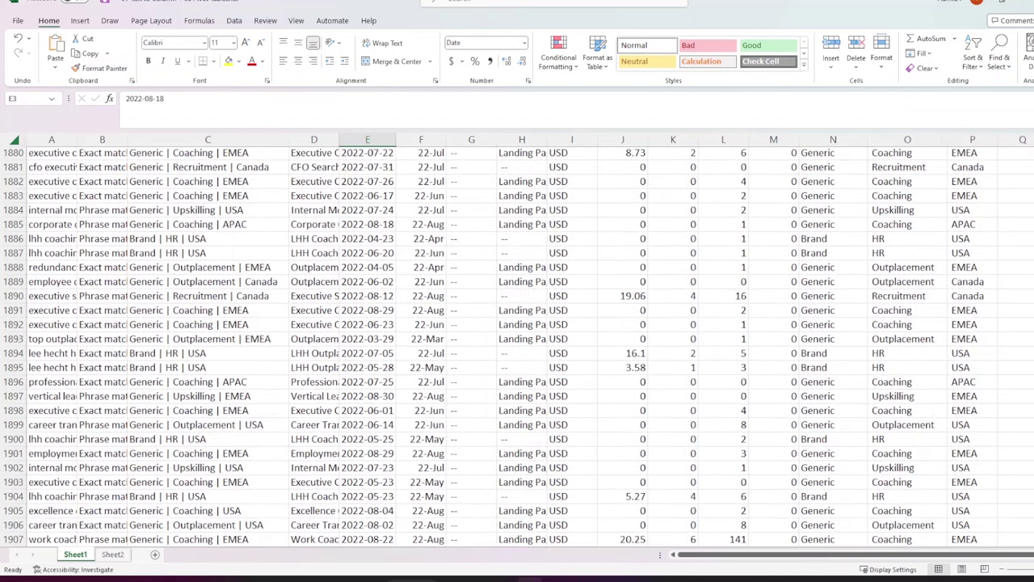
scroll(517, 347, "down", 20)
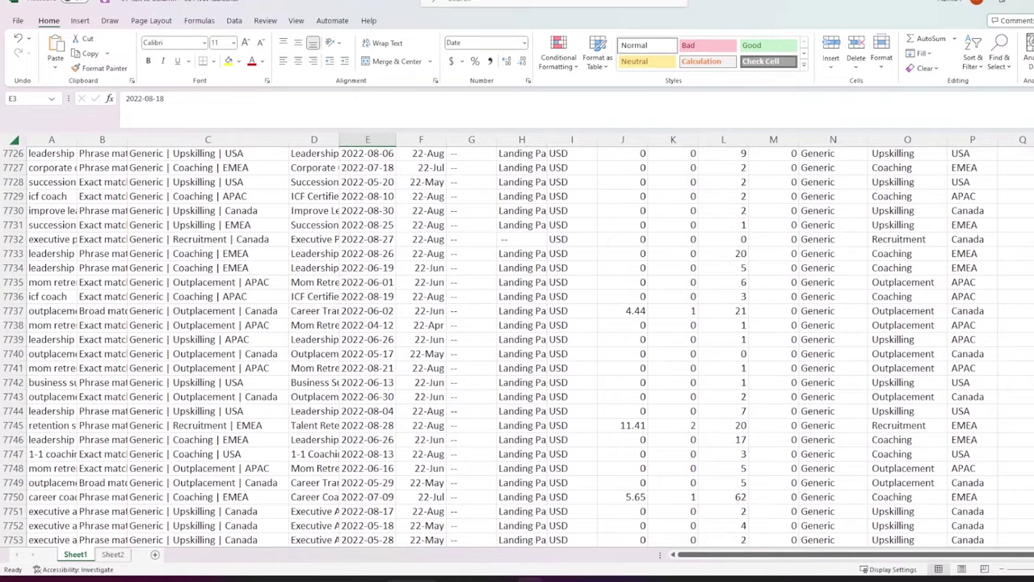
key("ctrl+BackSpace")
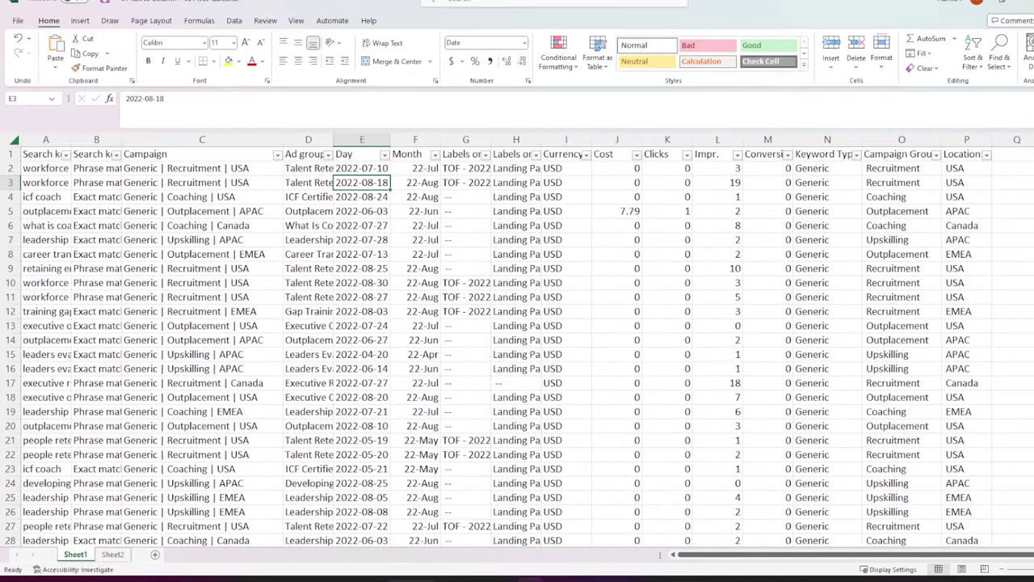
scroll(517, 347, "down", 20)
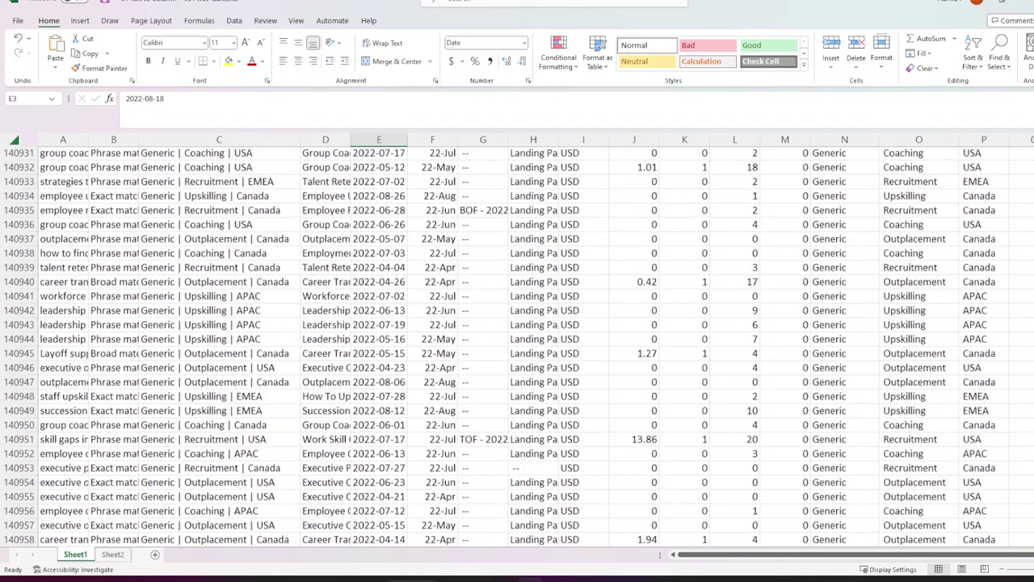
scroll(517, 348, "up", 20)
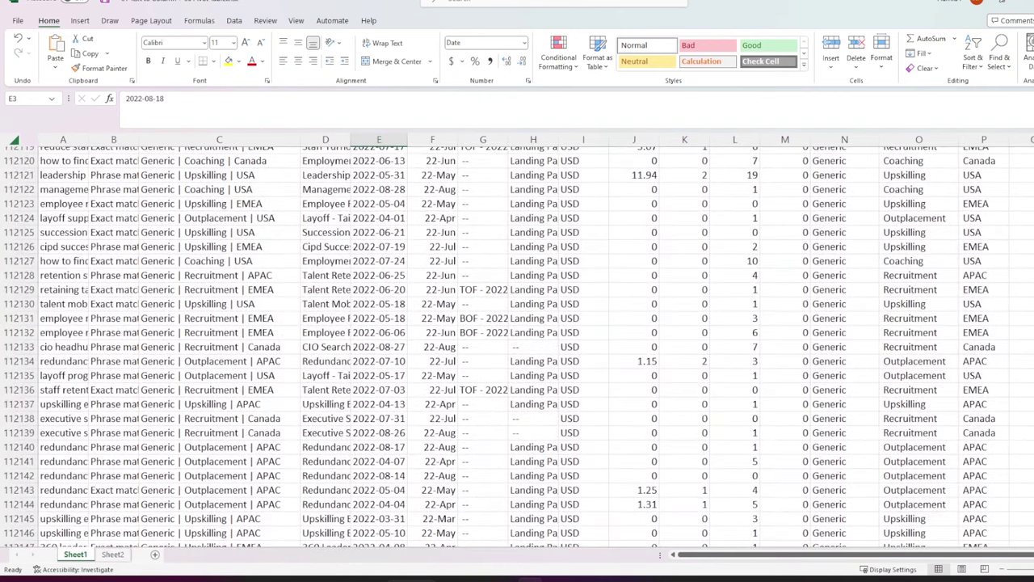
scroll(524, 266, "up", 20)
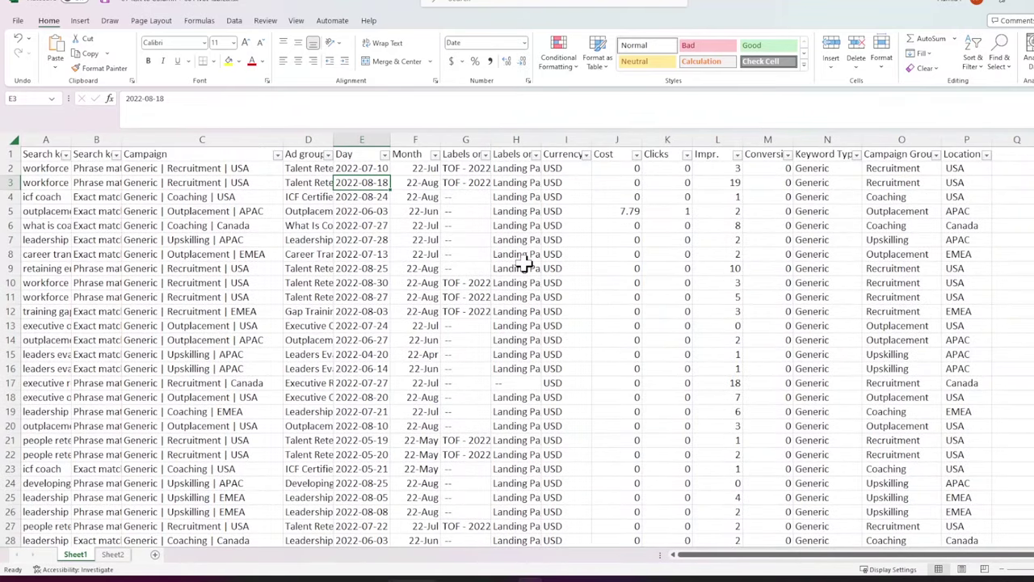
left_click(524, 267)
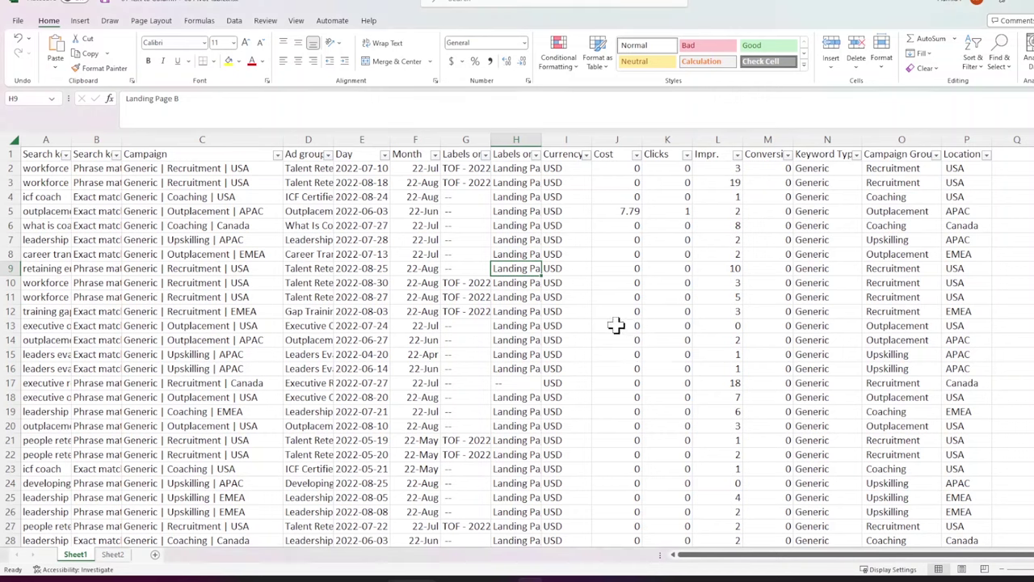
left_click(454, 297)
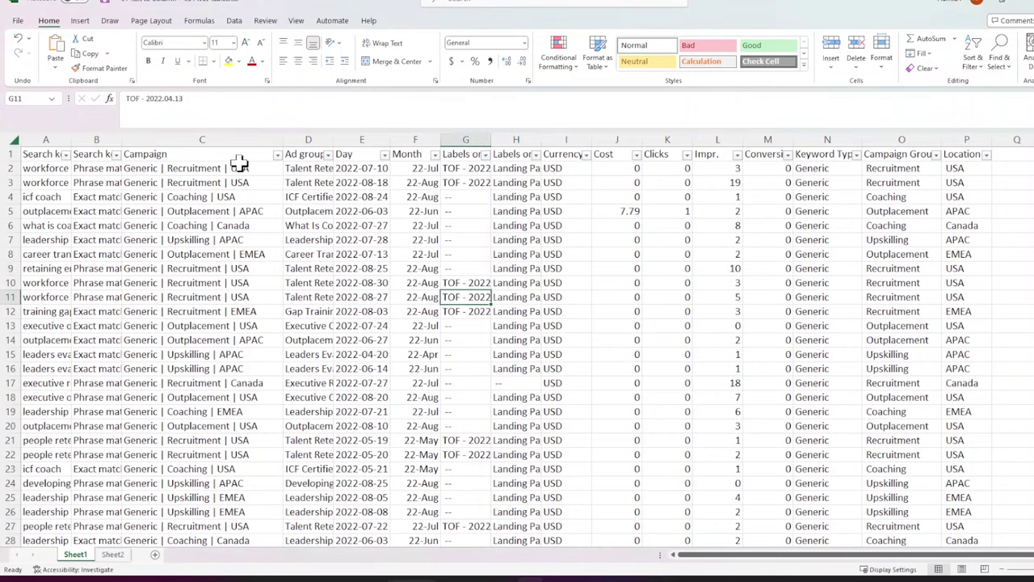
Step: Insert a PivotTable from Sheet1!$A$1:$P$140958 on a new worksheet
left_click(80, 21)
left_click(29, 62)
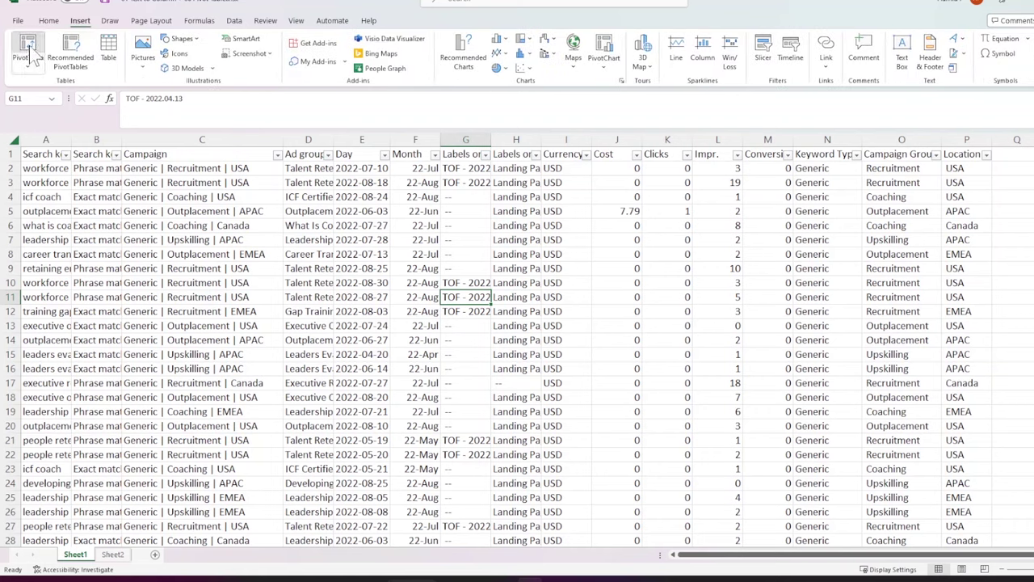
left_click(927, 557)
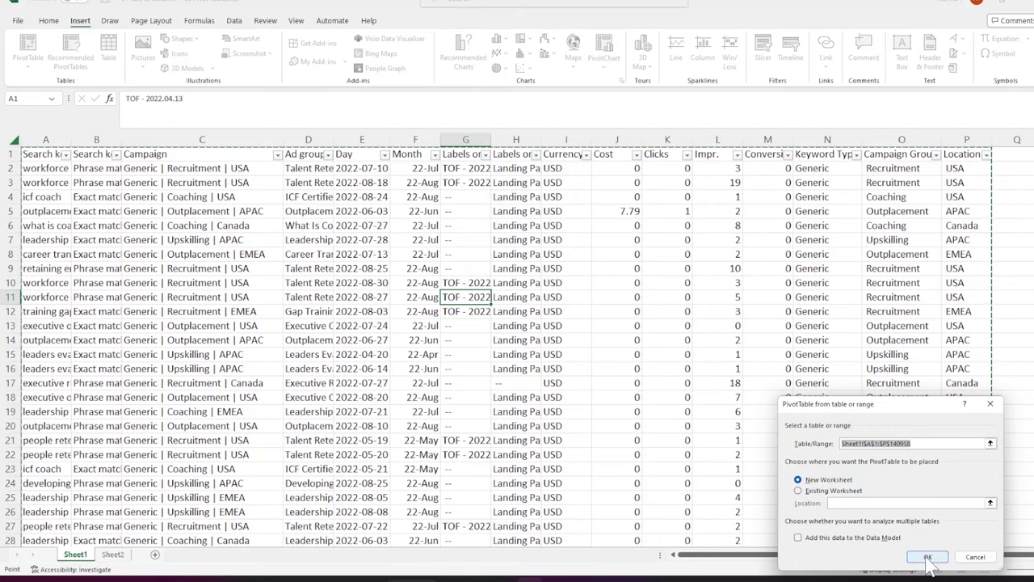
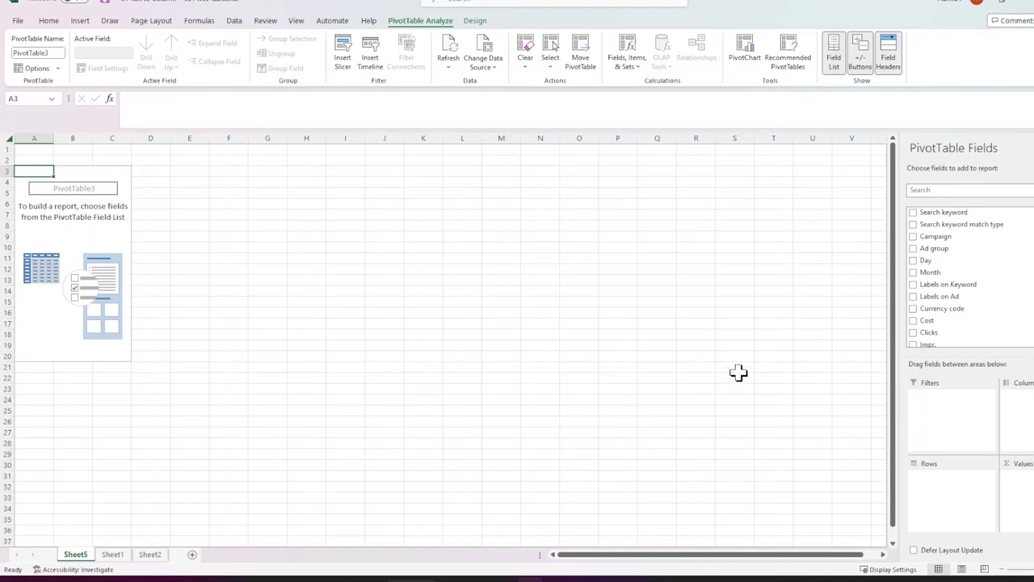
Step: Put Campaign Group in the pivot table's rows
left_click(961, 513)
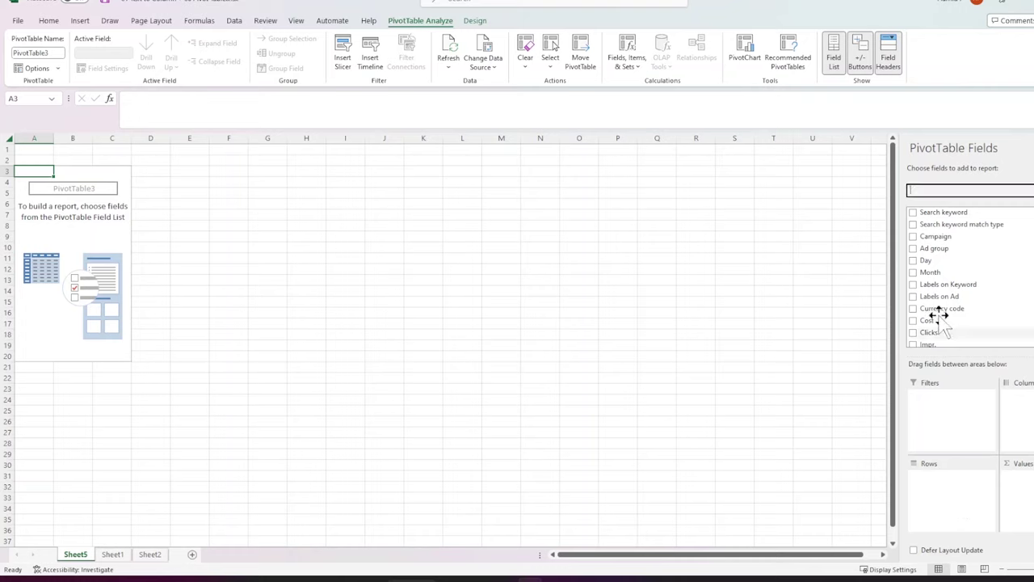
scroll(961, 274, "down", 3)
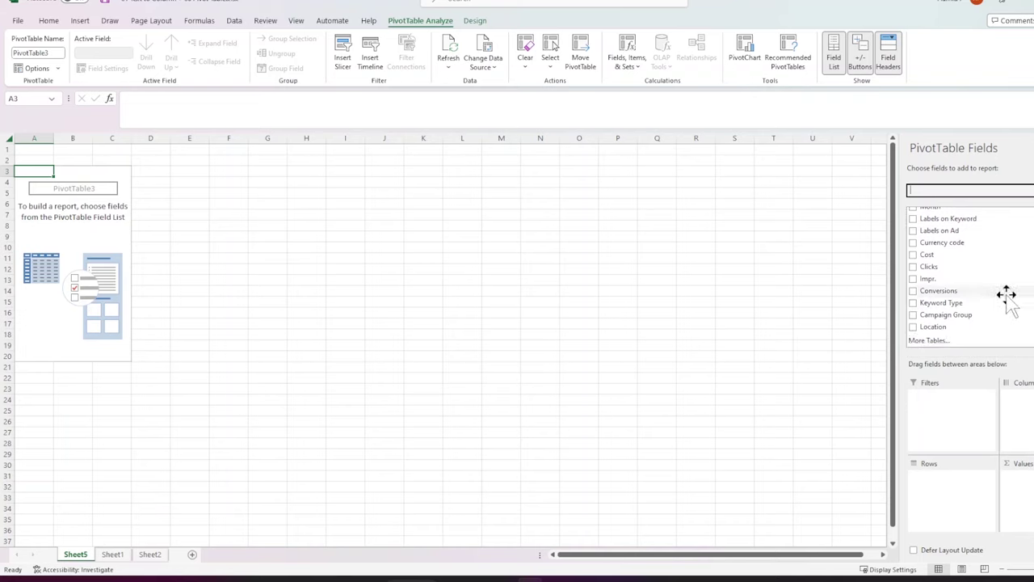
scroll(969, 303, "up", 3)
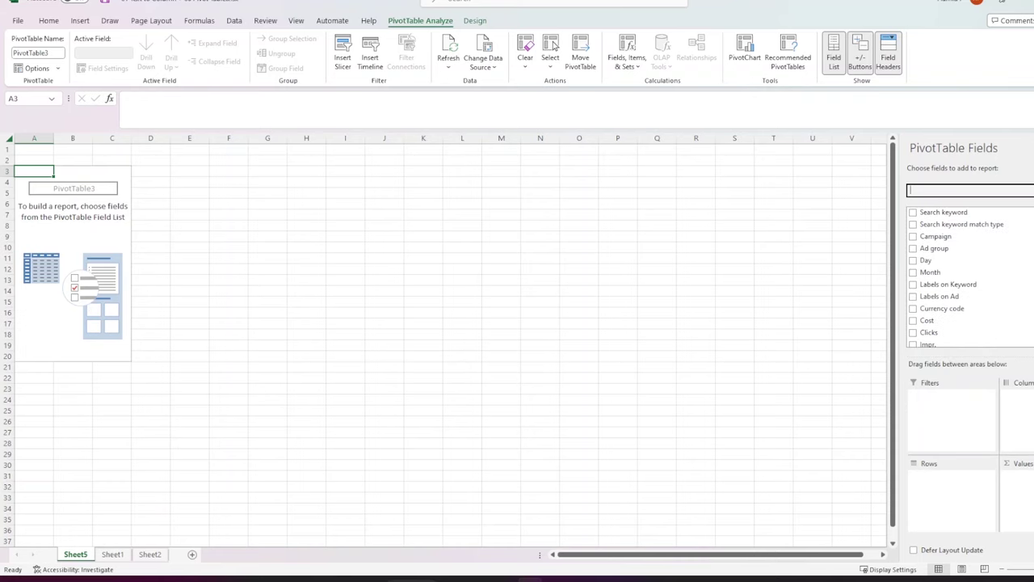
scroll(977, 270, "down", 3)
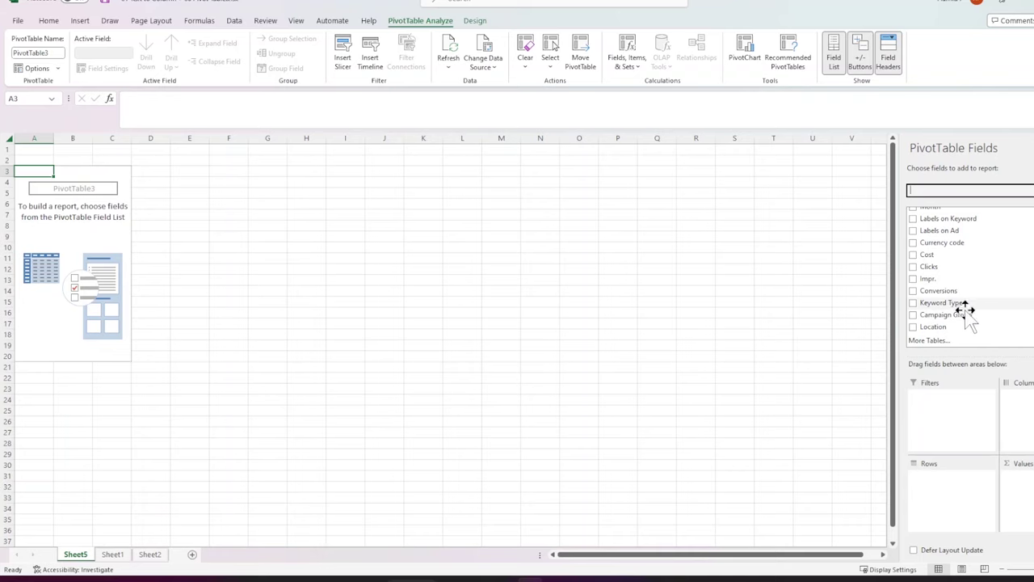
left_click_drag(965, 315, 942, 489)
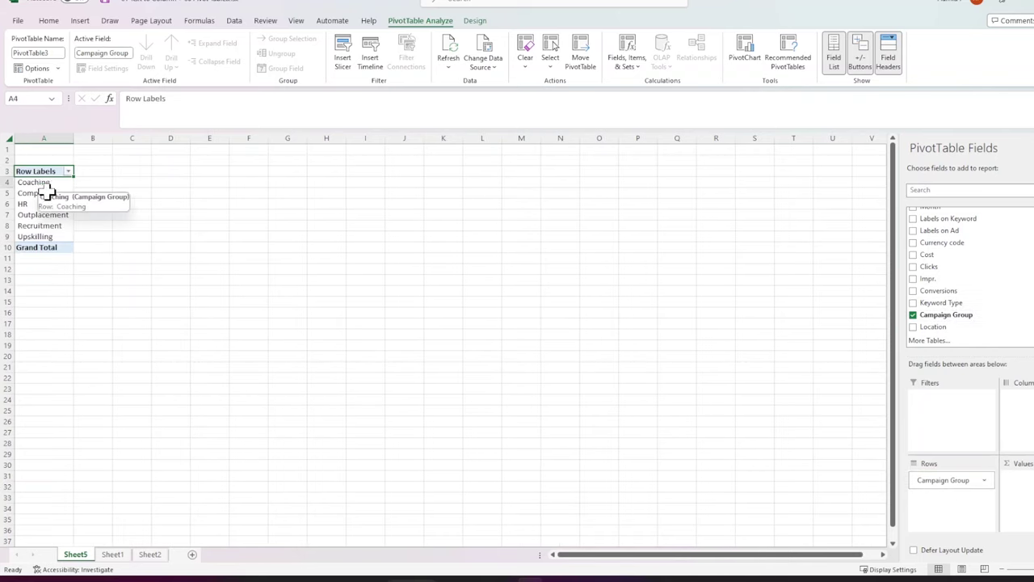
left_click_drag(44, 186, 46, 244)
left_click(323, 279)
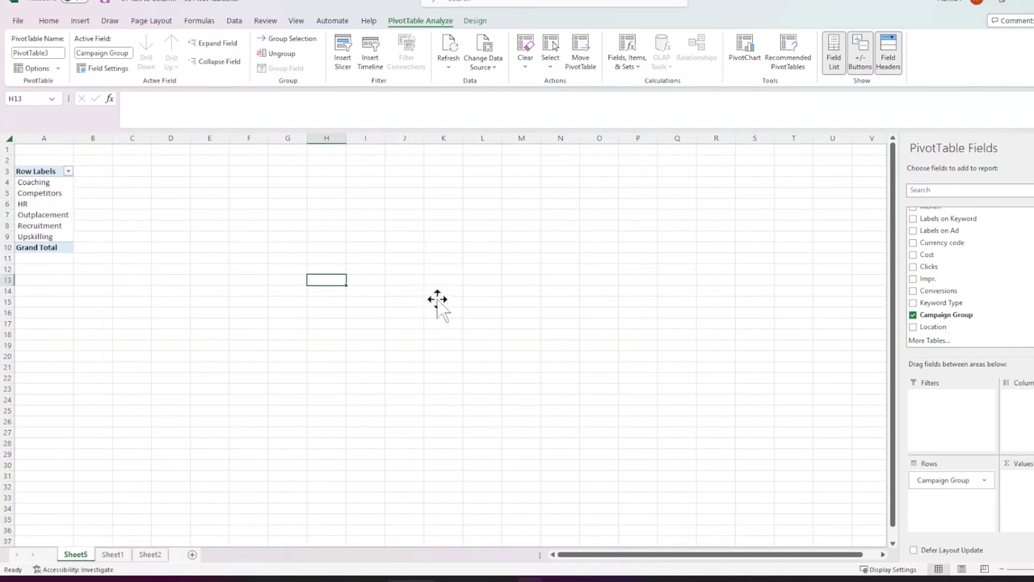
left_click(38, 226)
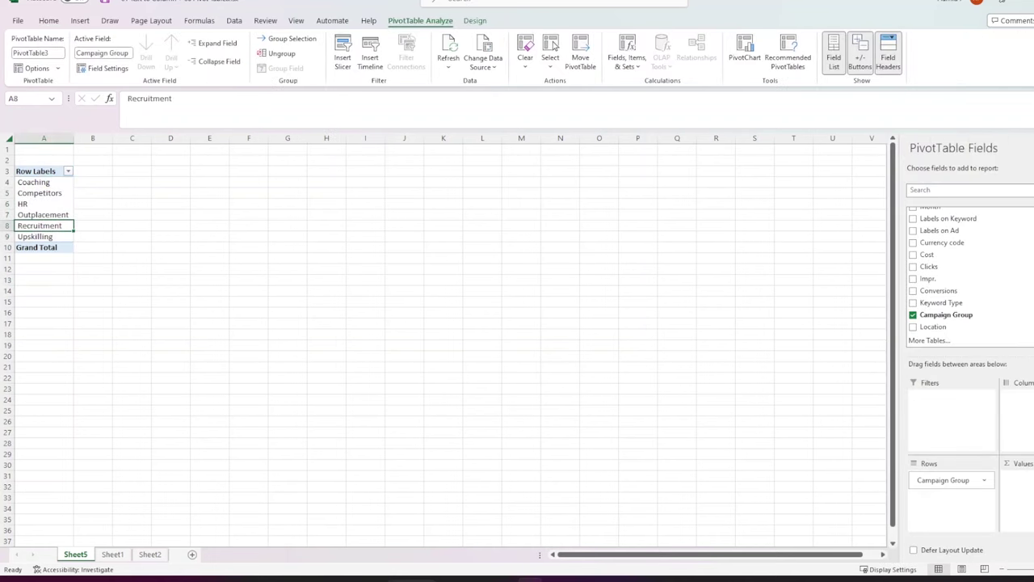
scroll(445, 339, "up", 6)
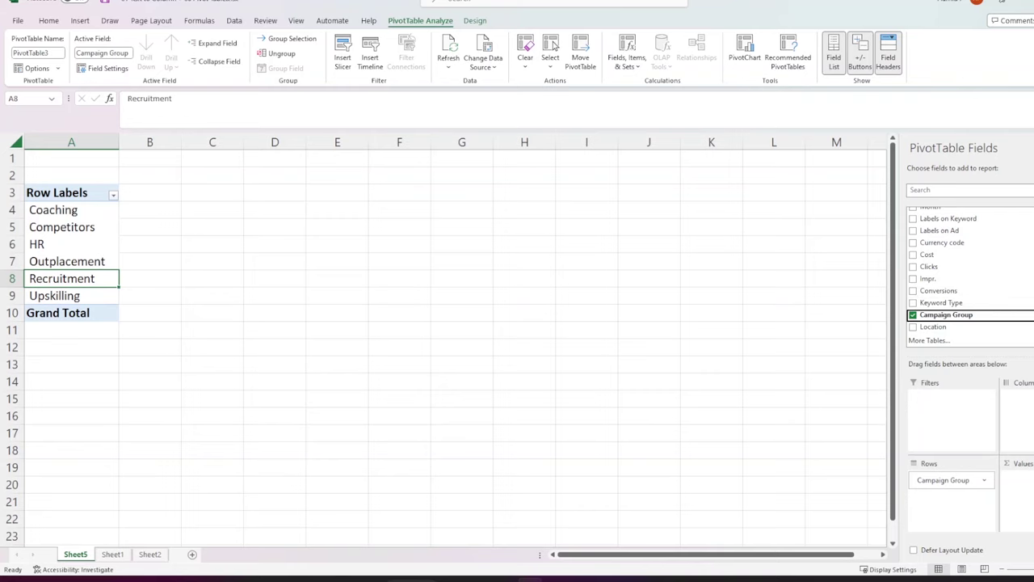
Step: Add summed Cost, Impr., Clicks and Conversions as value columns
left_click_drag(958, 259, 1020, 493)
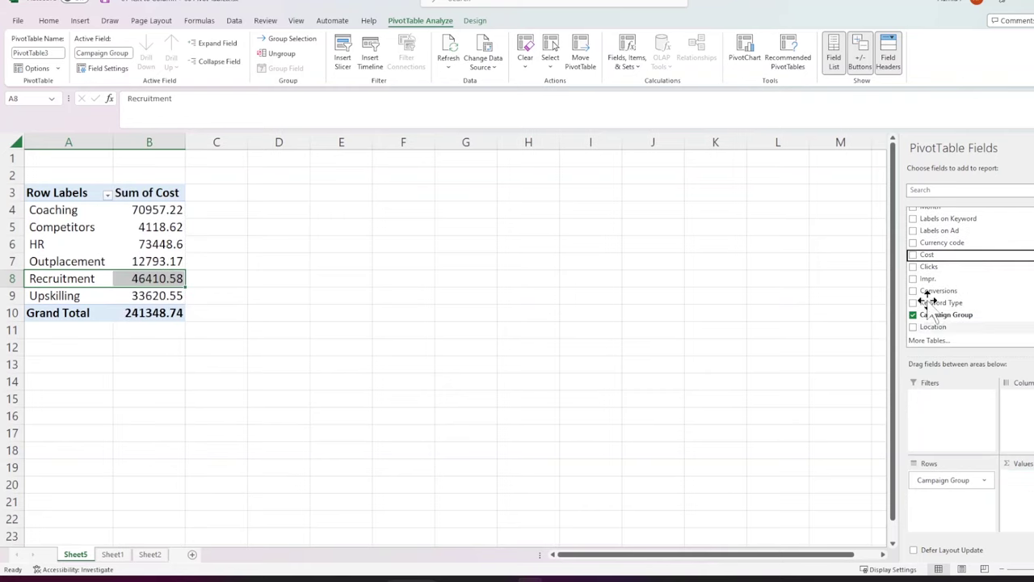
left_click_drag(929, 267, 553, 47)
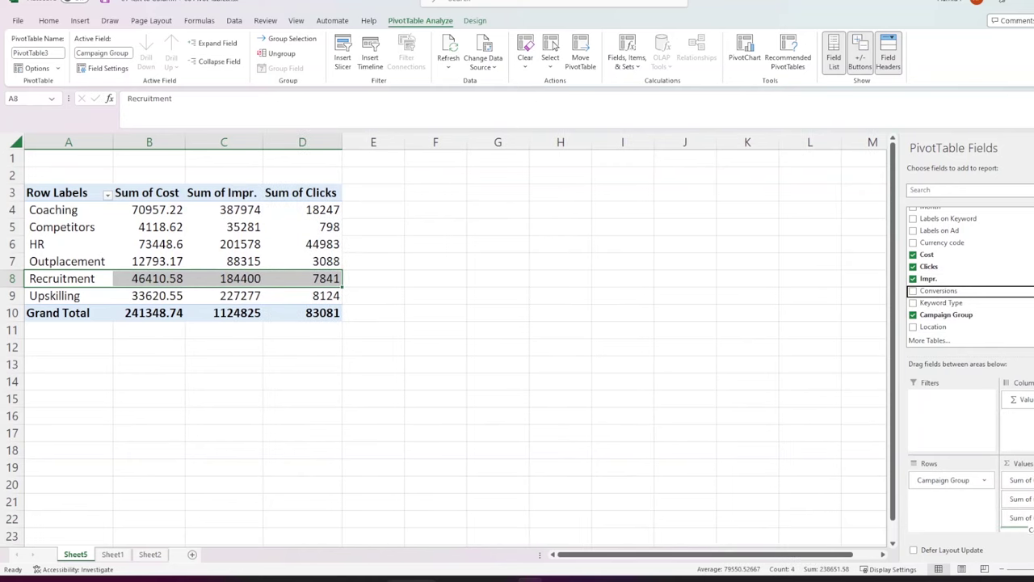
left_click(913, 290)
left_click(387, 415)
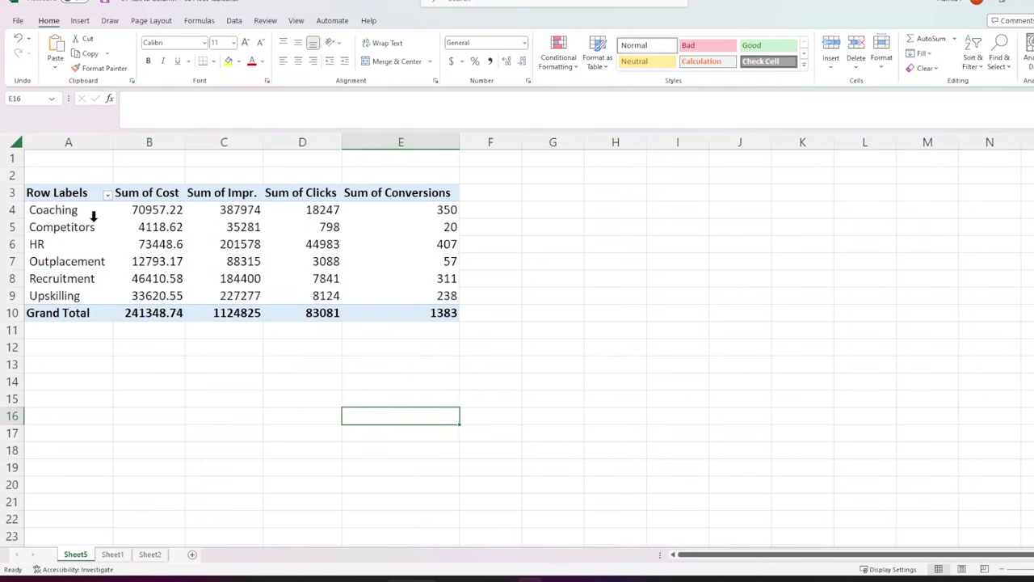
Step: Sort the campaign groups by Sum of Cost, largest to smallest
left_click(123, 212)
right_click(131, 215)
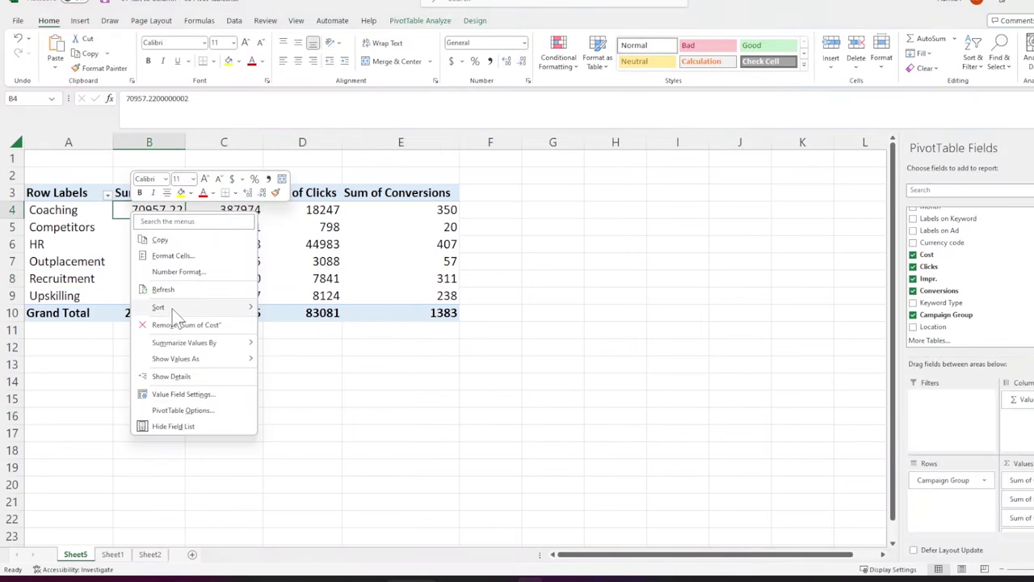
mouse_move(171, 310)
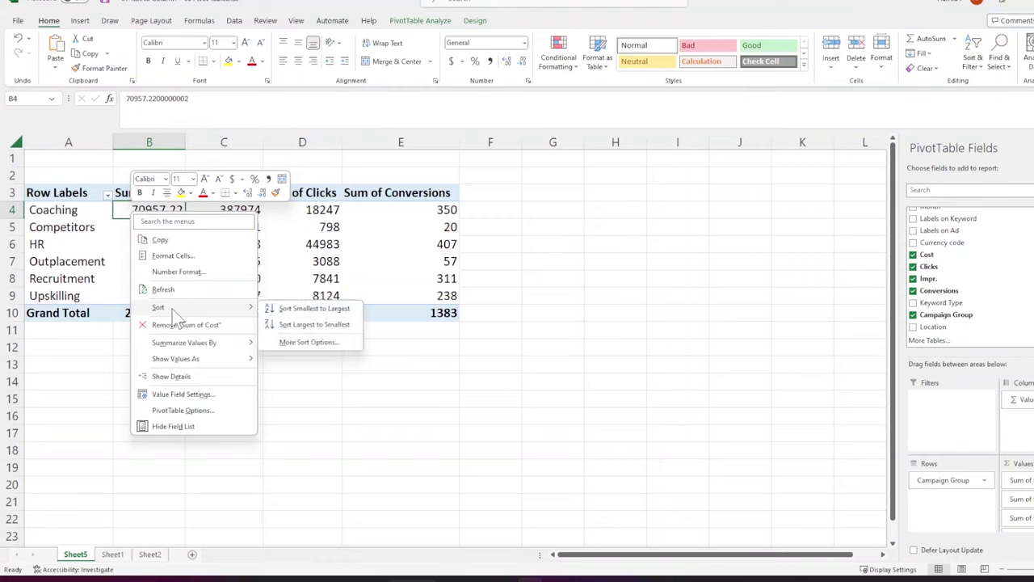
left_click(331, 325)
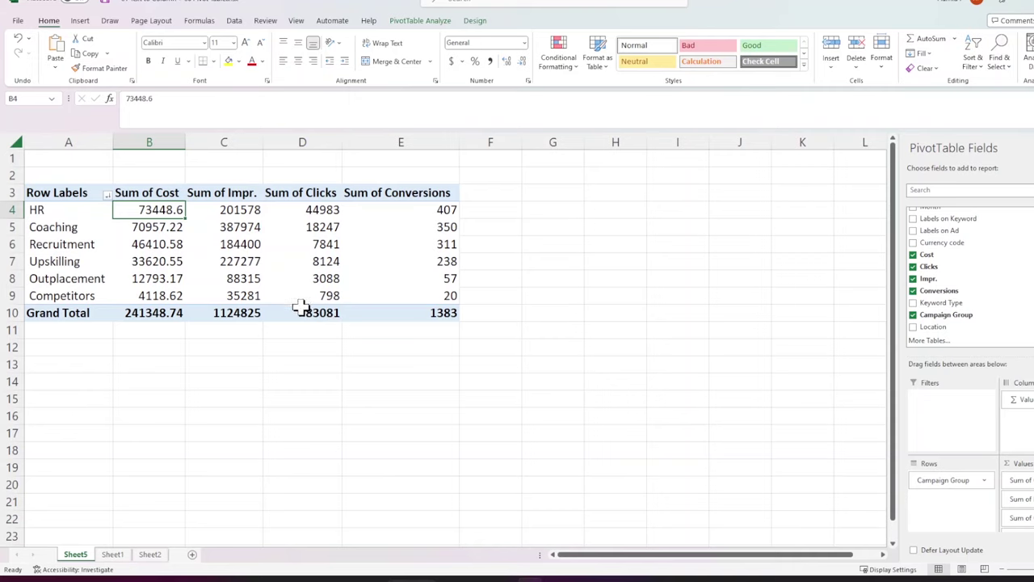
Step: Format the cost values as Accounting with no decimal places
left_click_drag(153, 210, 160, 312)
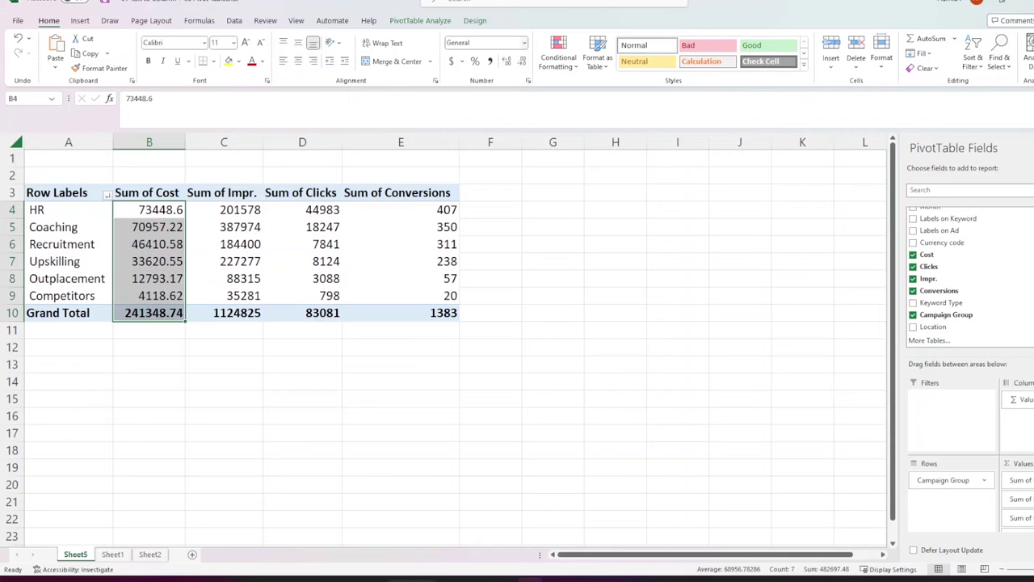
left_click(454, 64)
left_click(520, 64)
left_click(519, 65)
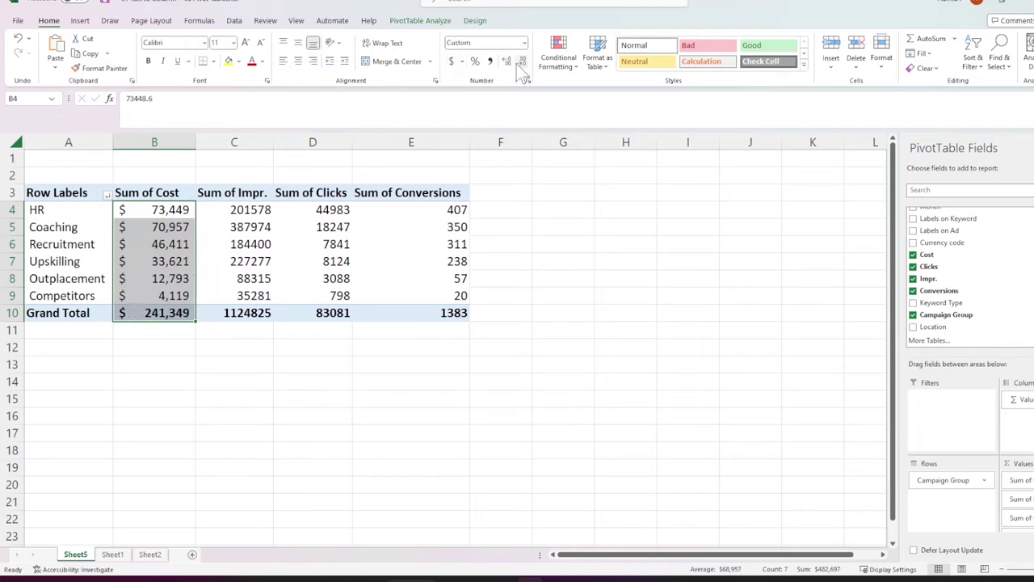
left_click(303, 346)
Step: Review the HR and Coaching rows, with conversions of 407 and 350
left_click(170, 212)
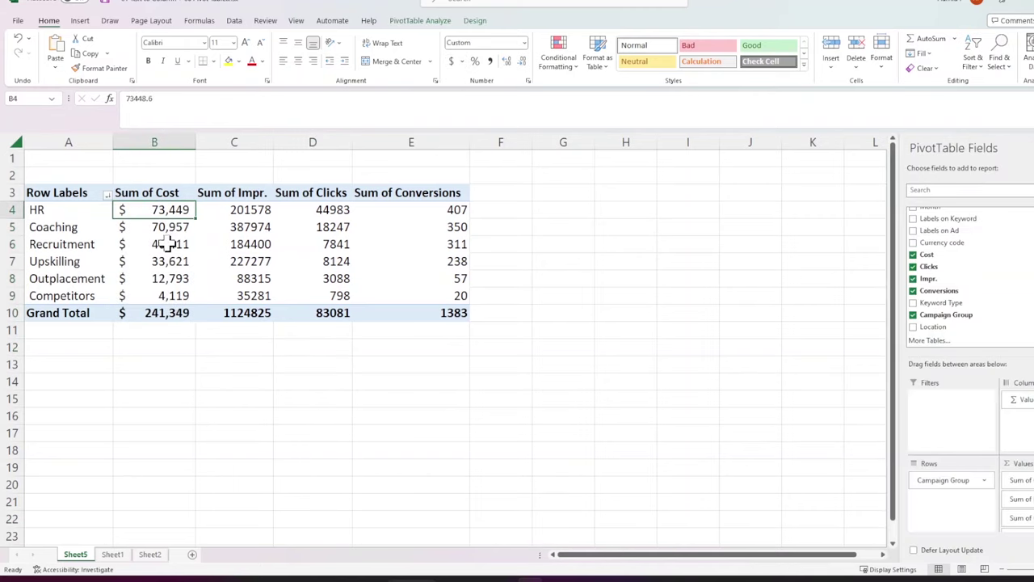
left_click(14, 207)
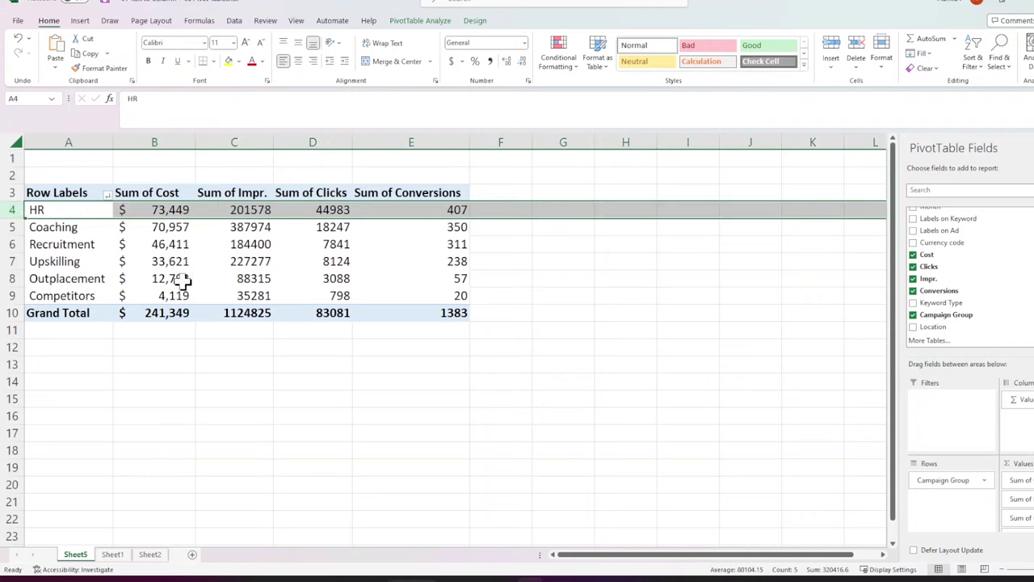
left_click(11, 227)
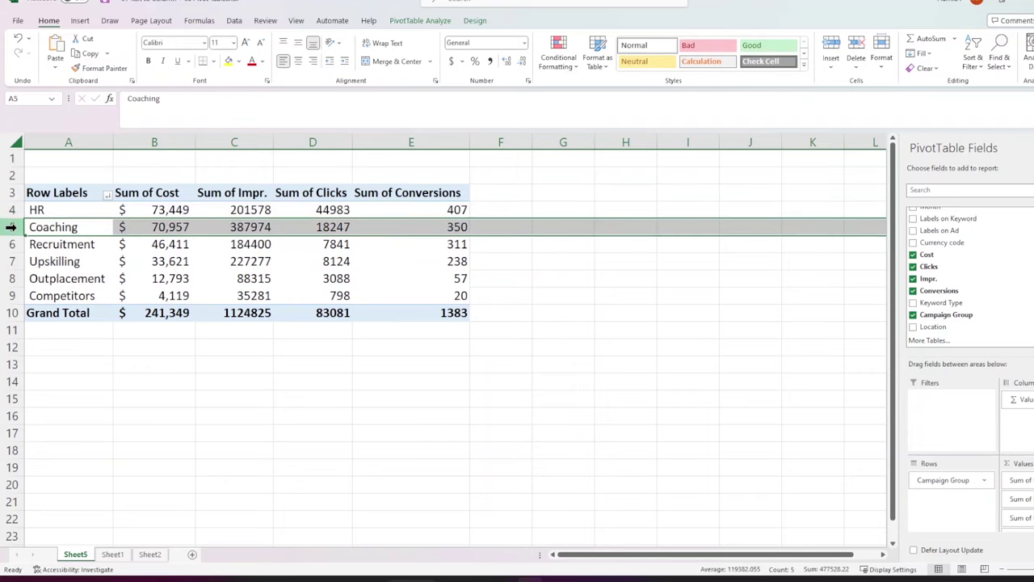
left_click(411, 227)
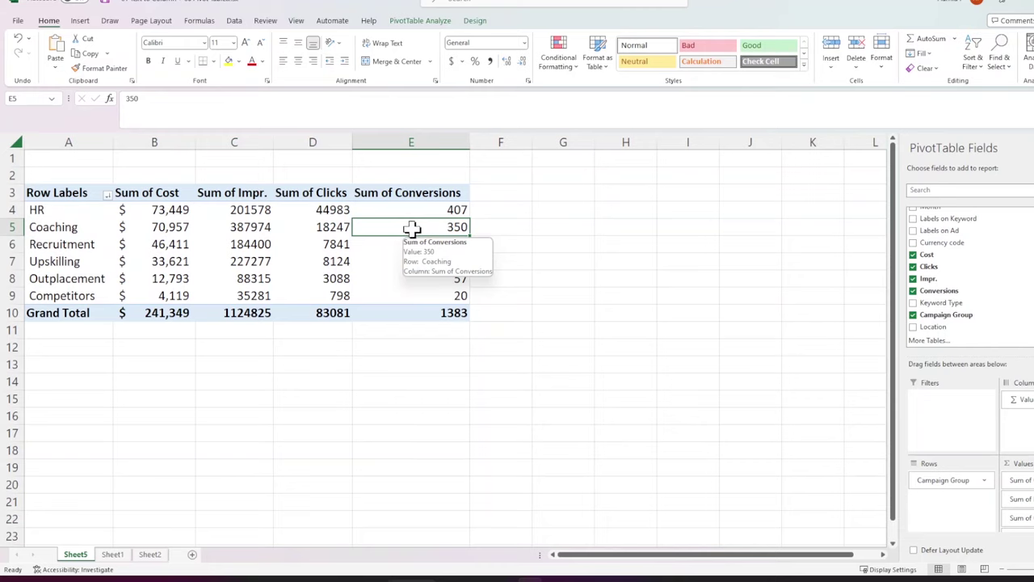
left_click_drag(407, 196, 169, 196)
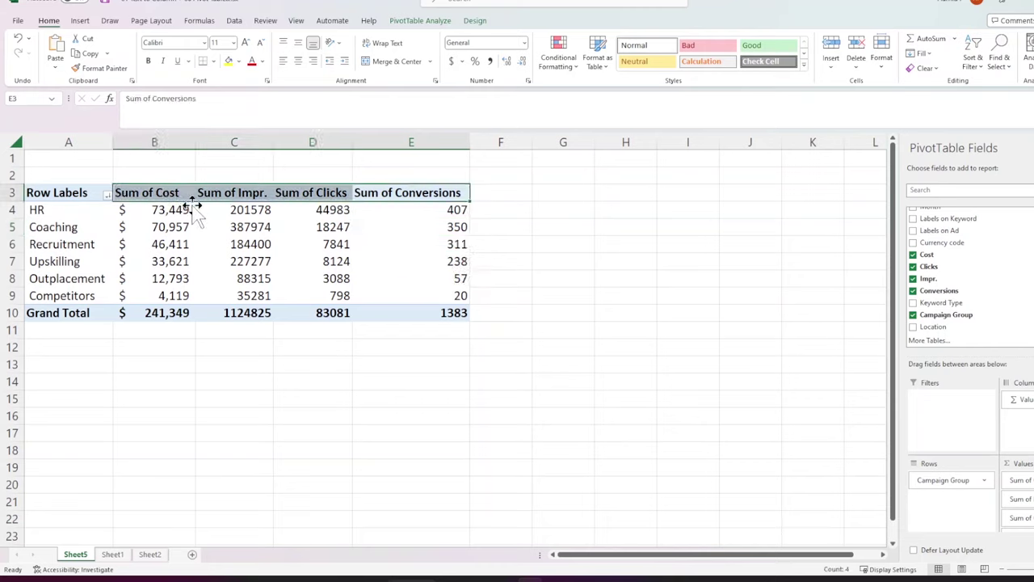
left_click(431, 210)
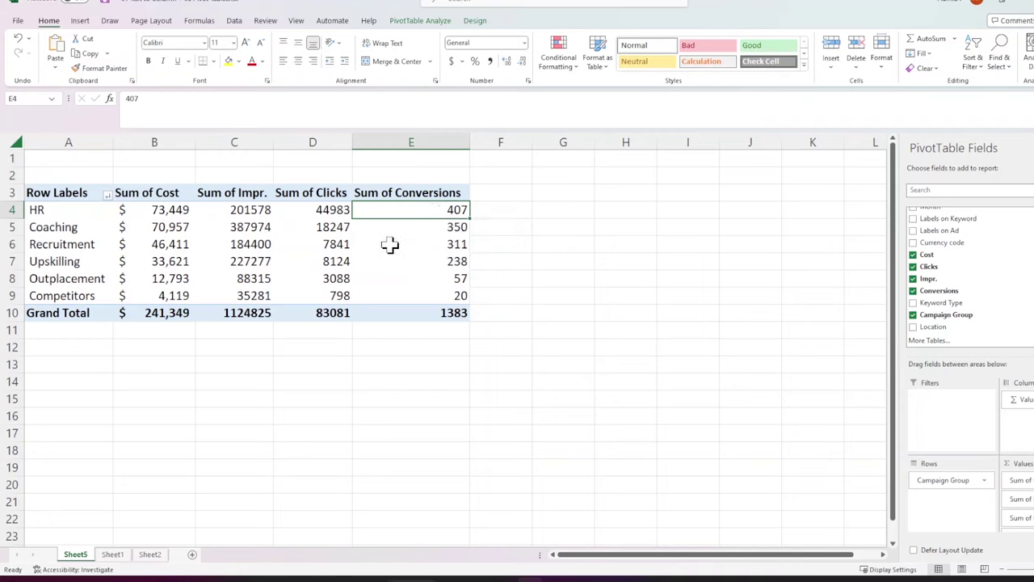
Step: Create a Click-through Rate calculated field as Clicks / Impr
left_click(420, 21)
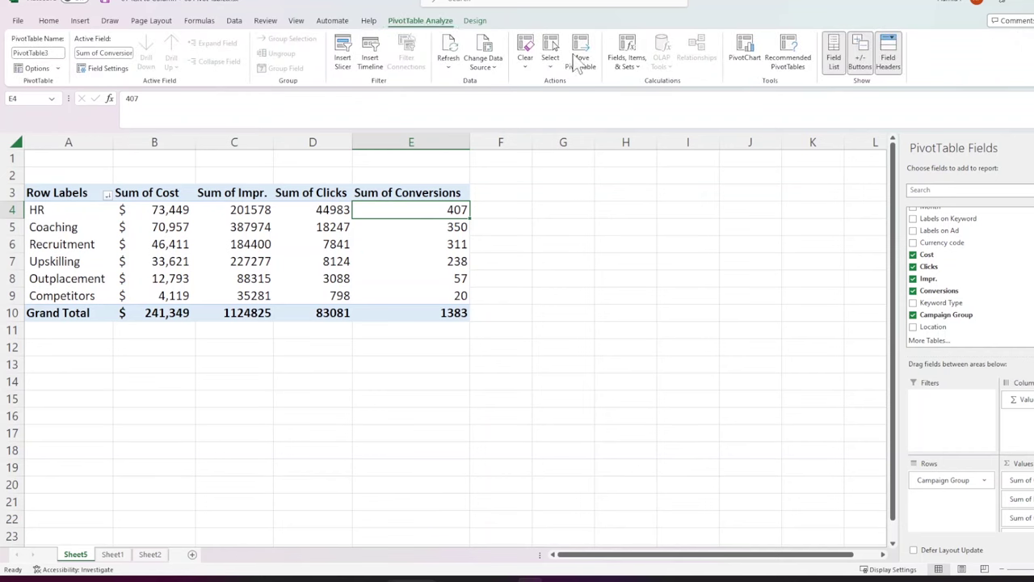
left_click(629, 70)
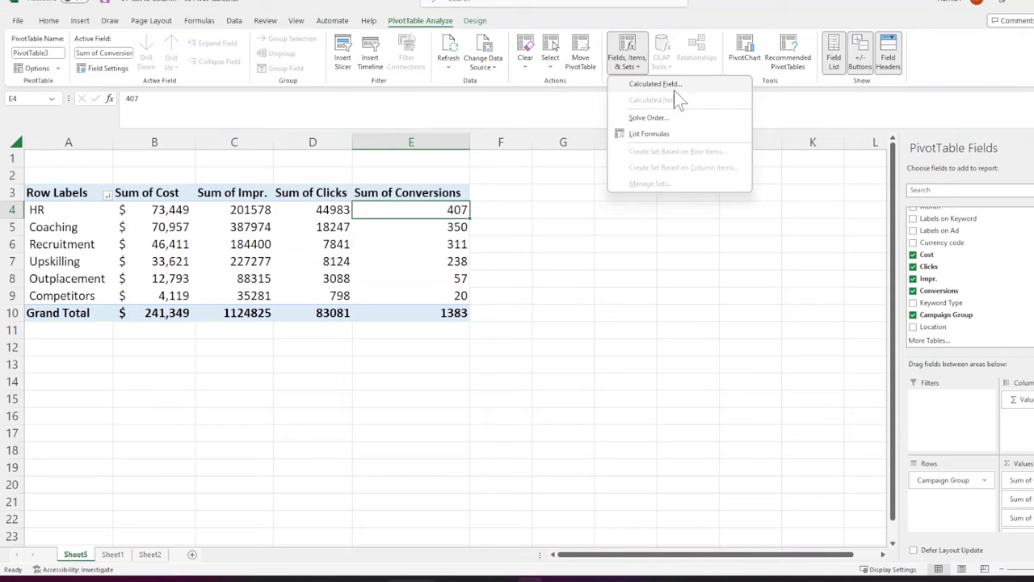
left_click(654, 84)
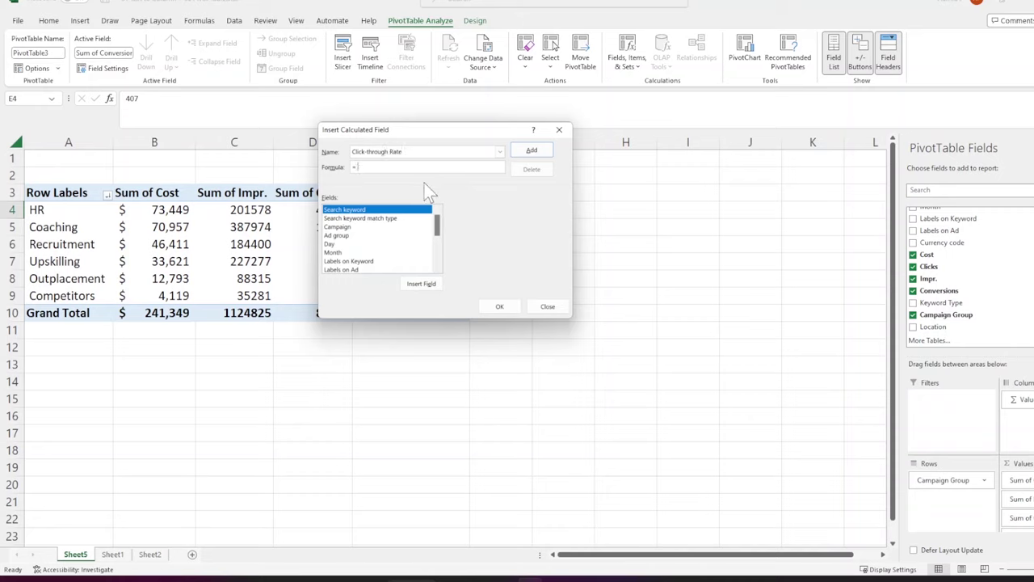
left_click_drag(441, 232, 441, 254)
double_click(354, 237)
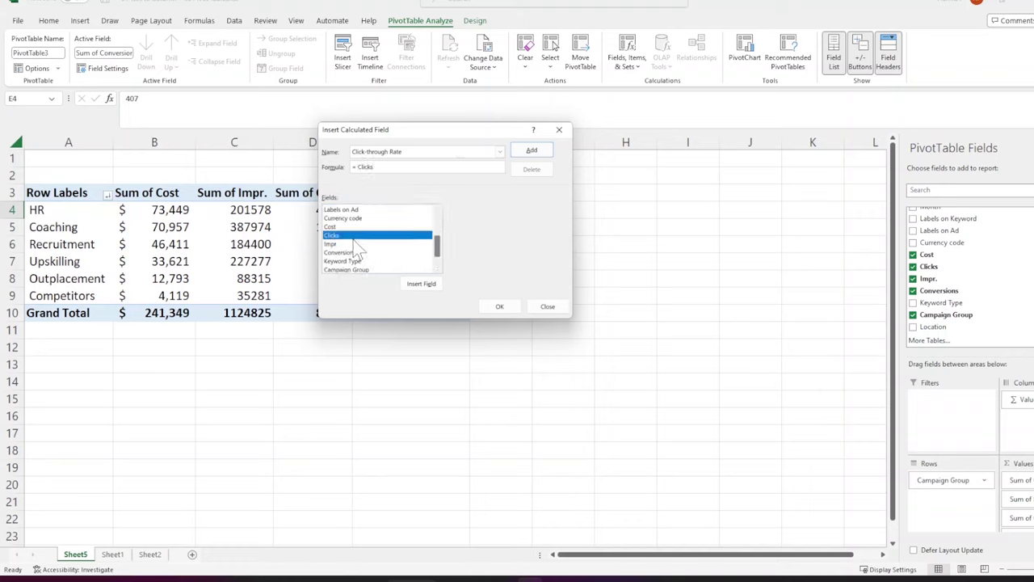
left_click(351, 253)
double_click(347, 243)
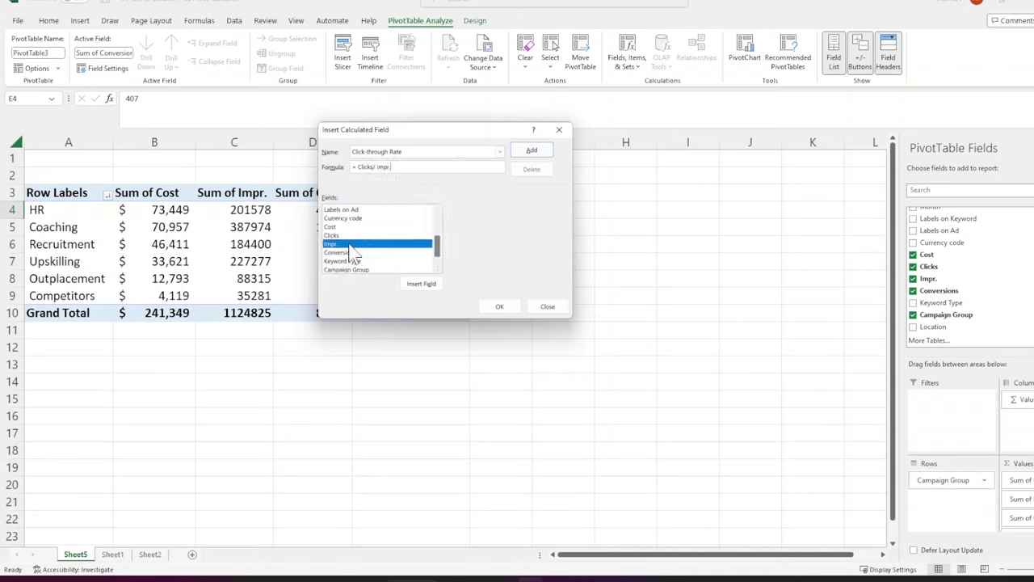
left_click(533, 154)
left_click(491, 309)
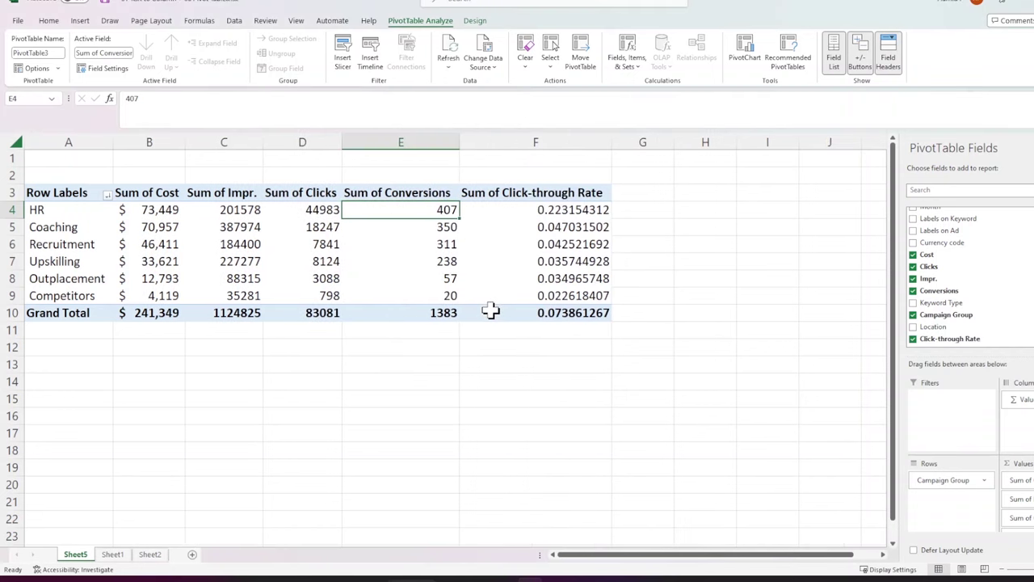
Step: Show the click-through rates as percentages with two decimals
left_click(505, 140)
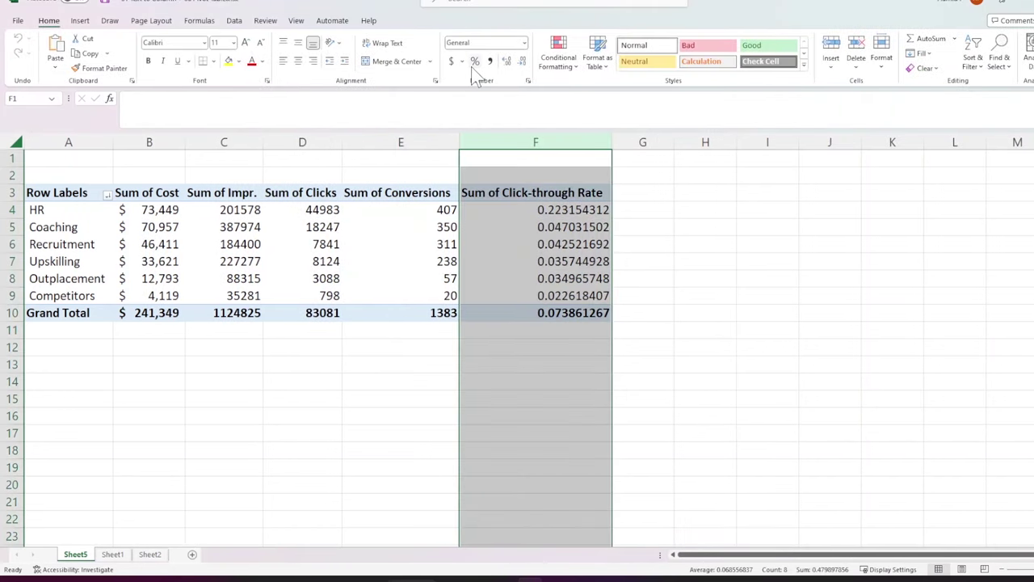
left_click(475, 63)
left_click(506, 62)
left_click(506, 61)
Step: Compare the Coaching, Upskilling and Outplacement rows' click-through rates and conversions
left_click(557, 226)
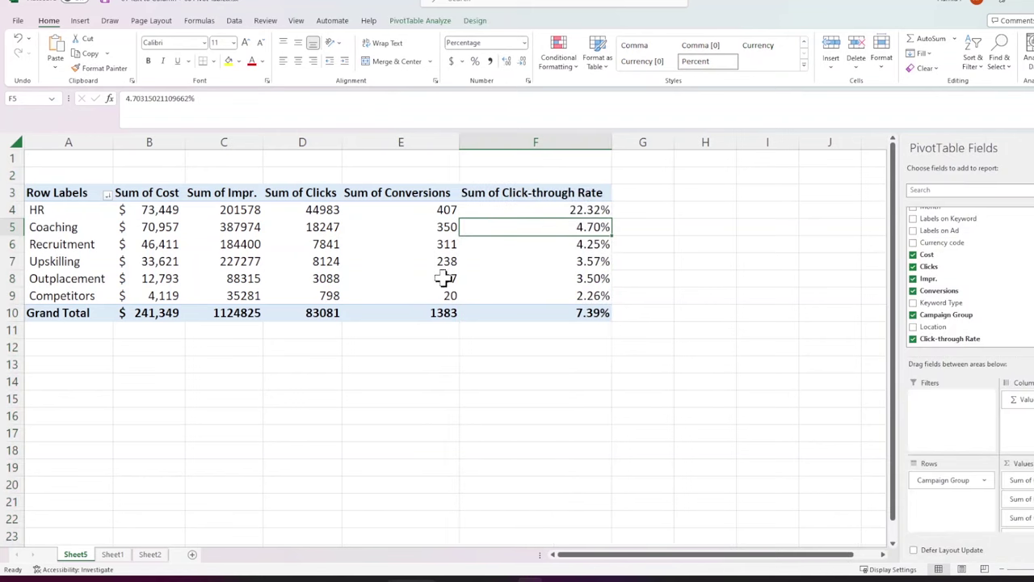
left_click(414, 278)
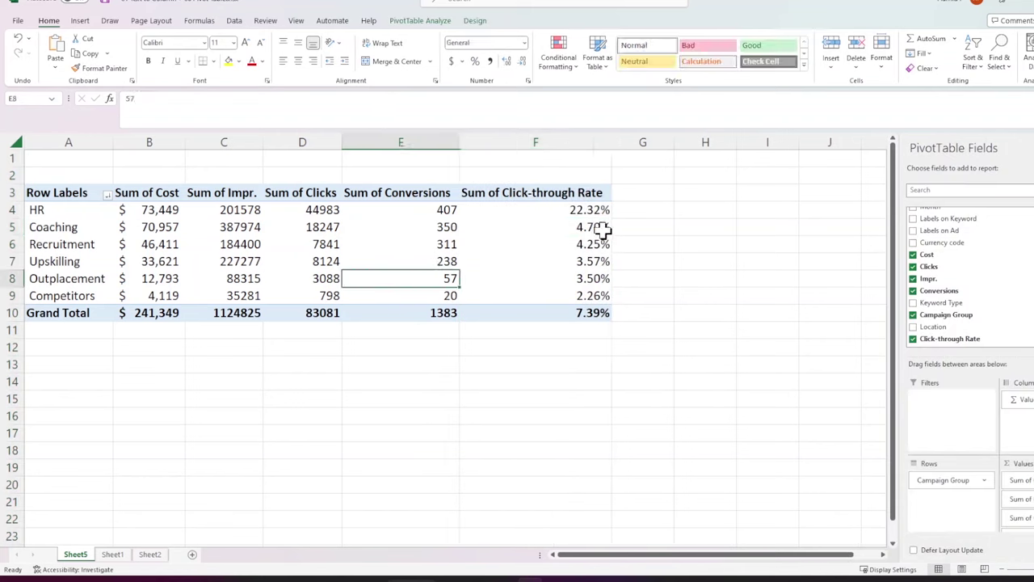
mouse_move(604, 229)
left_click_drag(604, 230, 4, 227)
left_click(4, 227)
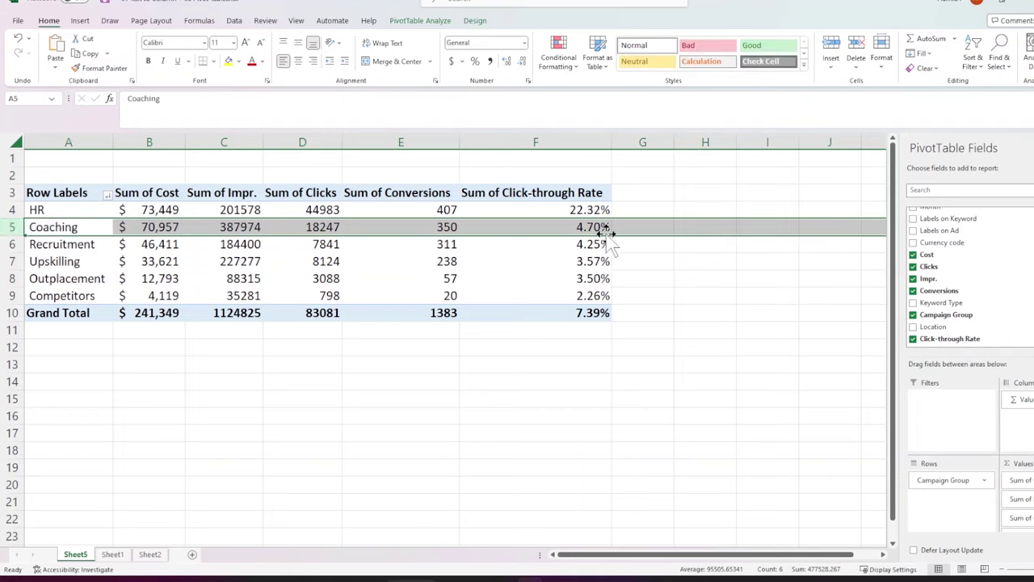
left_click(602, 277)
left_click_drag(601, 277, 42, 263)
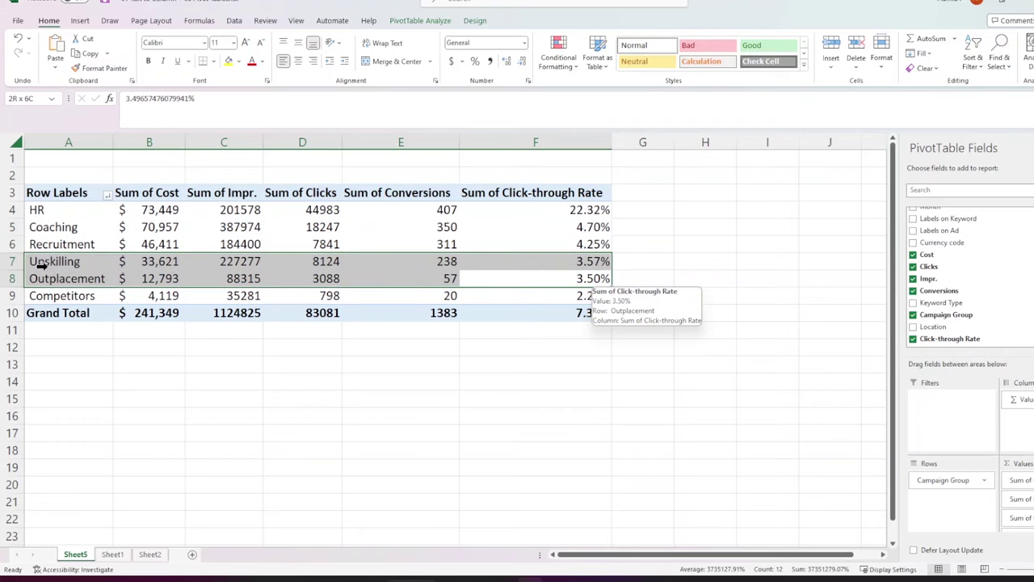
left_click(602, 277)
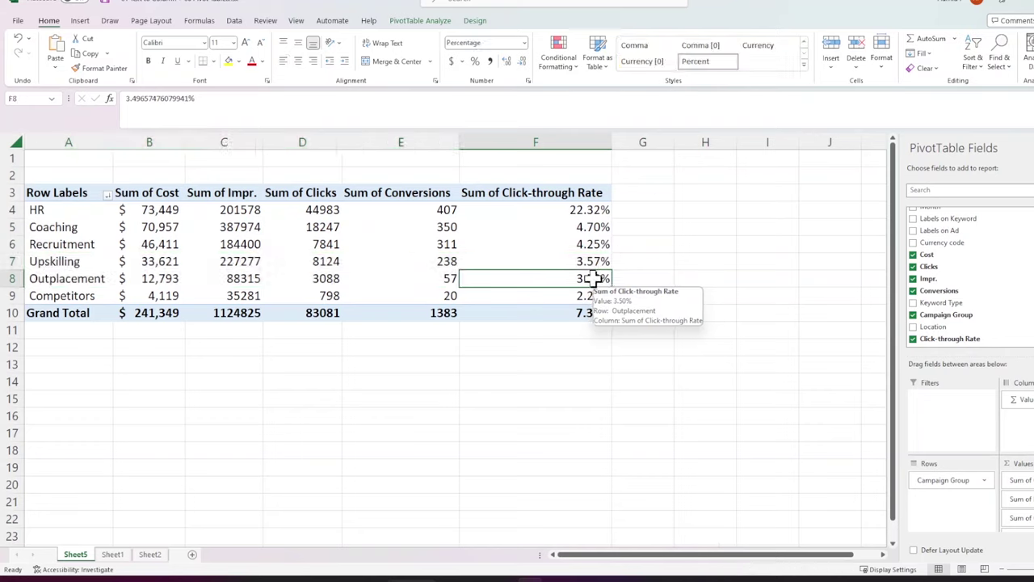
left_click(501, 231)
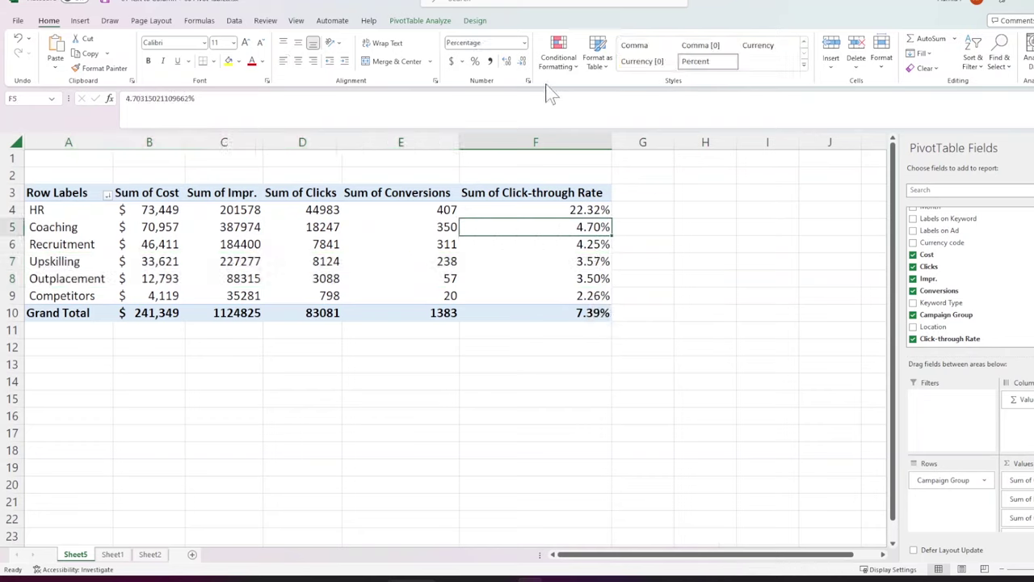
left_click(440, 22)
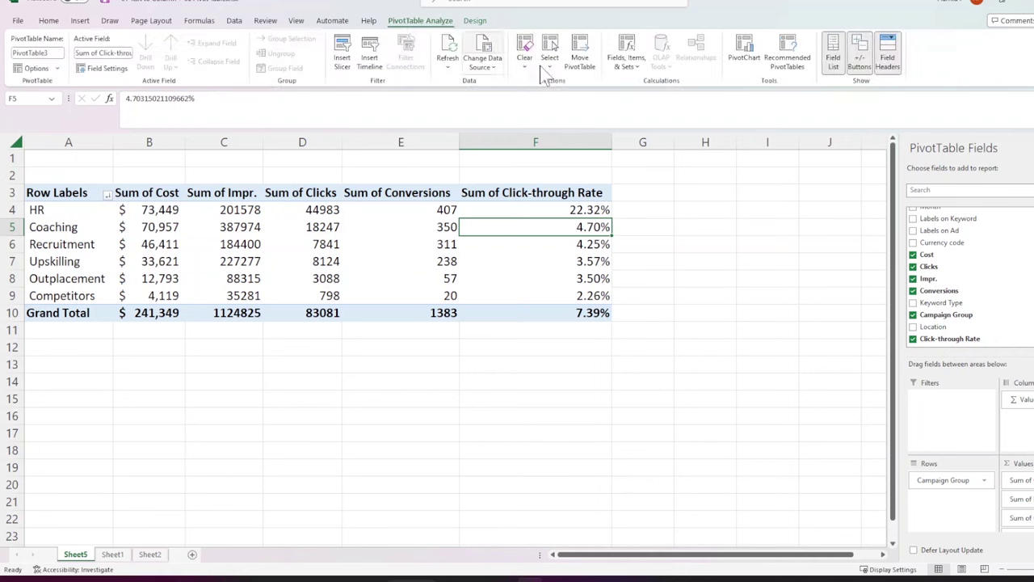
Step: Create a CPA calculated field as Cost / Conversions
left_click(630, 84)
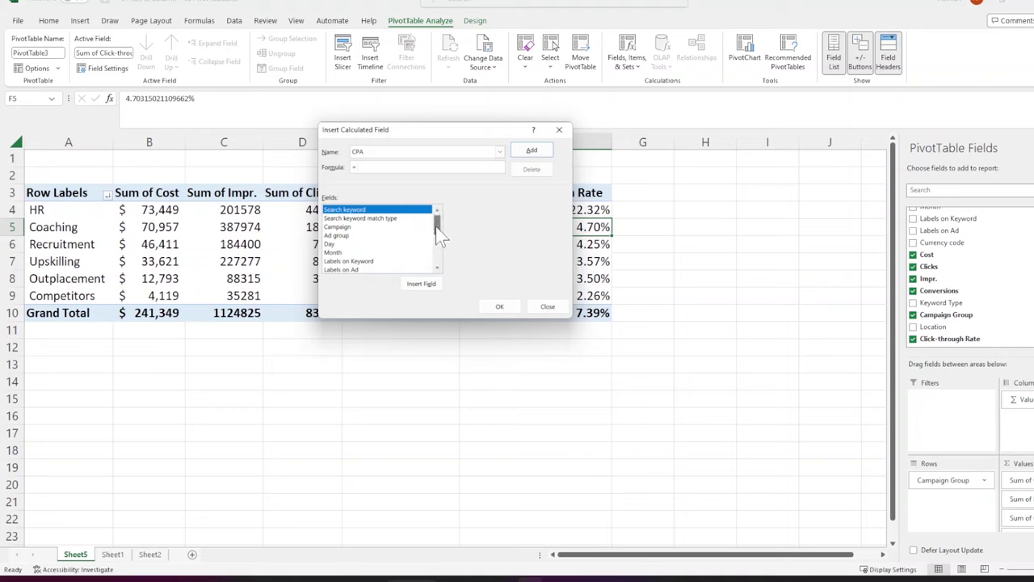
scroll(437, 234, "down", 2)
double_click(353, 245)
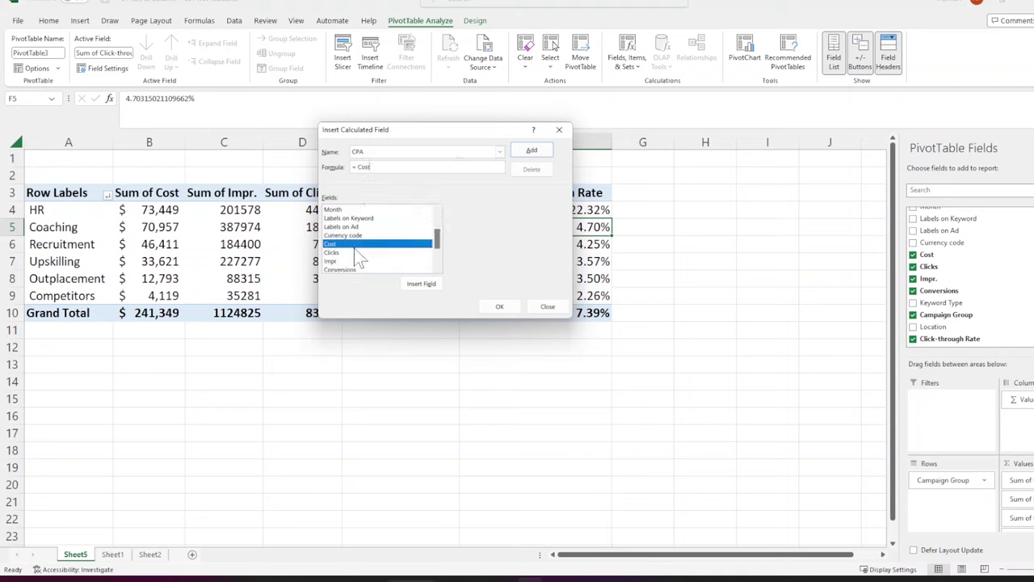
type("/")
left_click(345, 271)
left_click(344, 252)
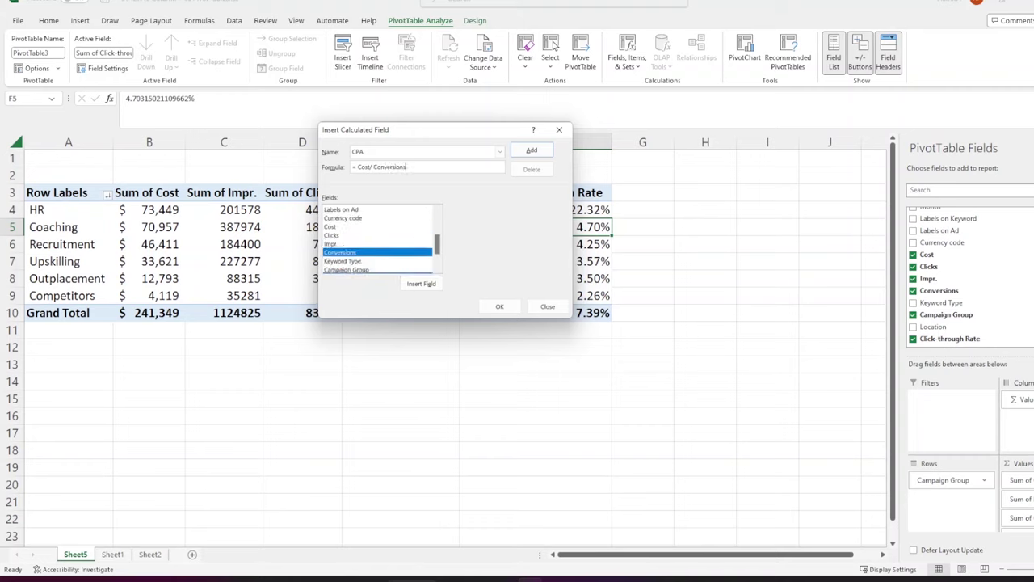
left_click(532, 151)
left_click(503, 308)
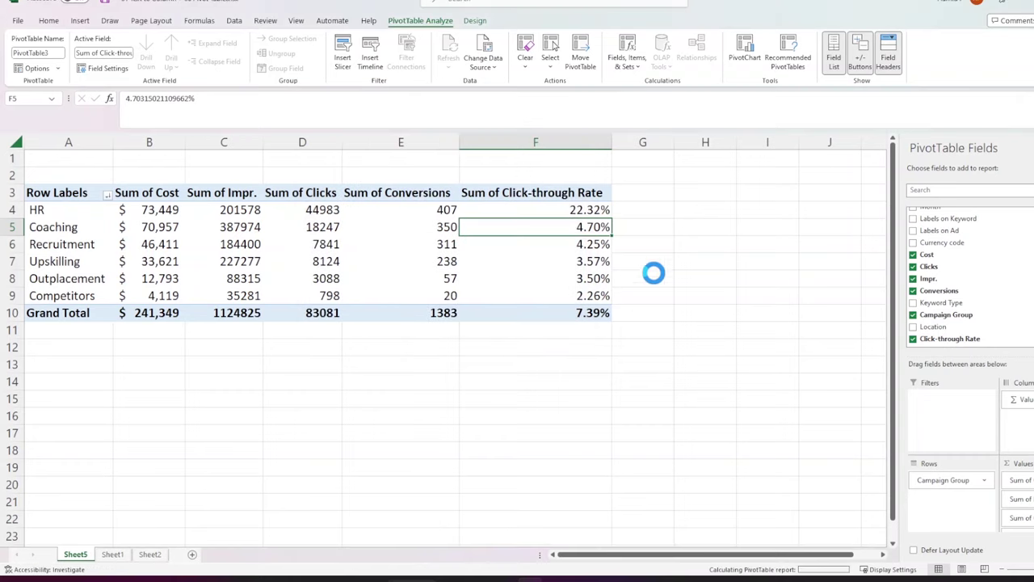
Step: Format the Sum of CPA column as dollar amounts
left_click(642, 142)
left_click(451, 61)
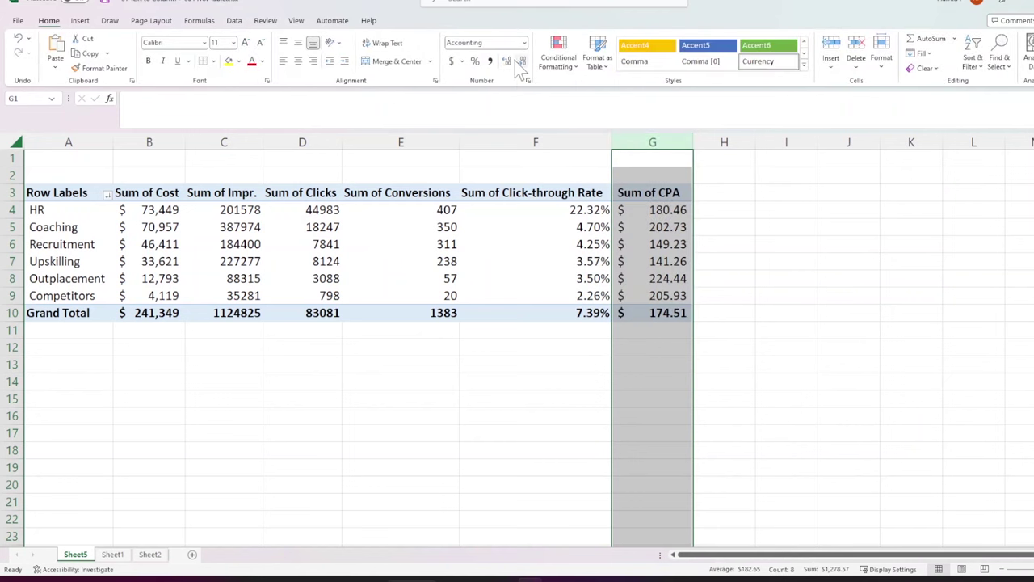
left_click(653, 260)
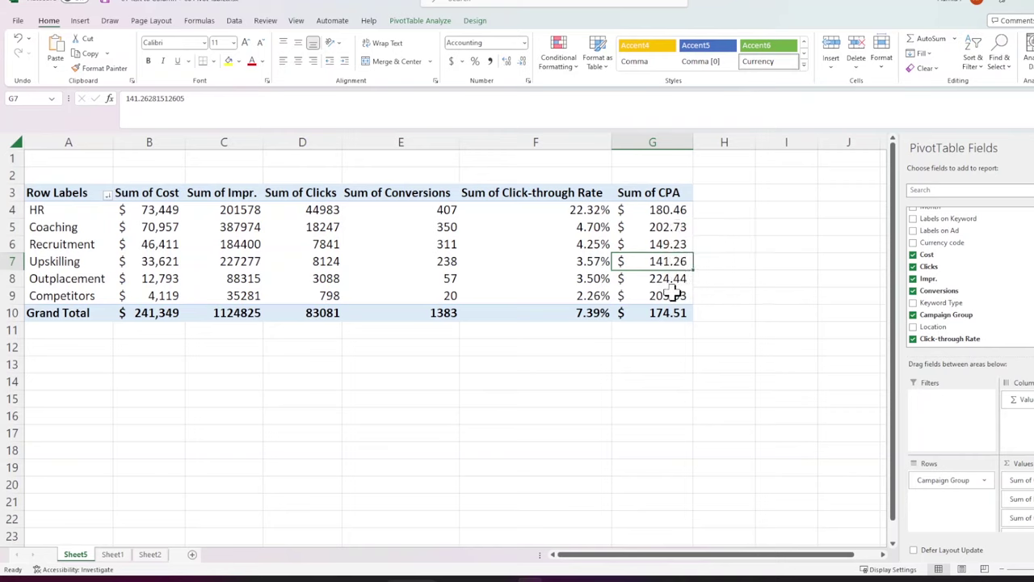
Step: Sort campaign groups by CPA, highest first, and reapply dollar formatting
left_click(664, 211)
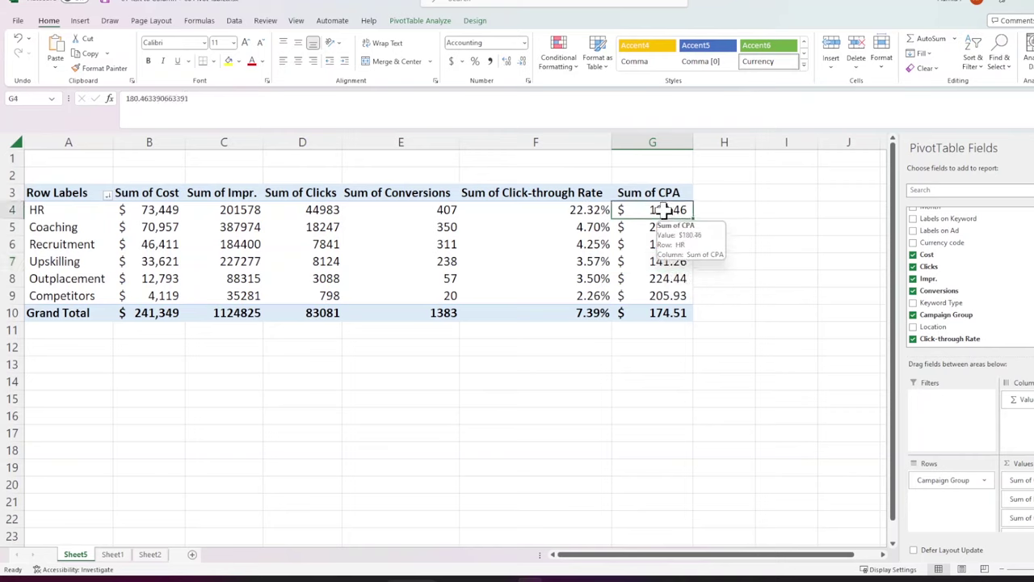
right_click(662, 211)
mouse_move(758, 307)
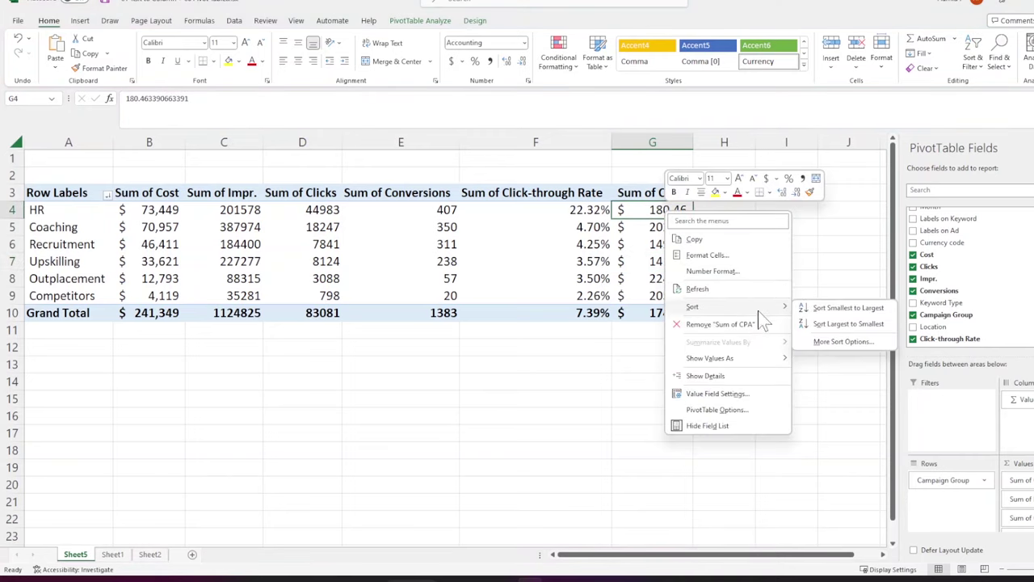
left_click(832, 324)
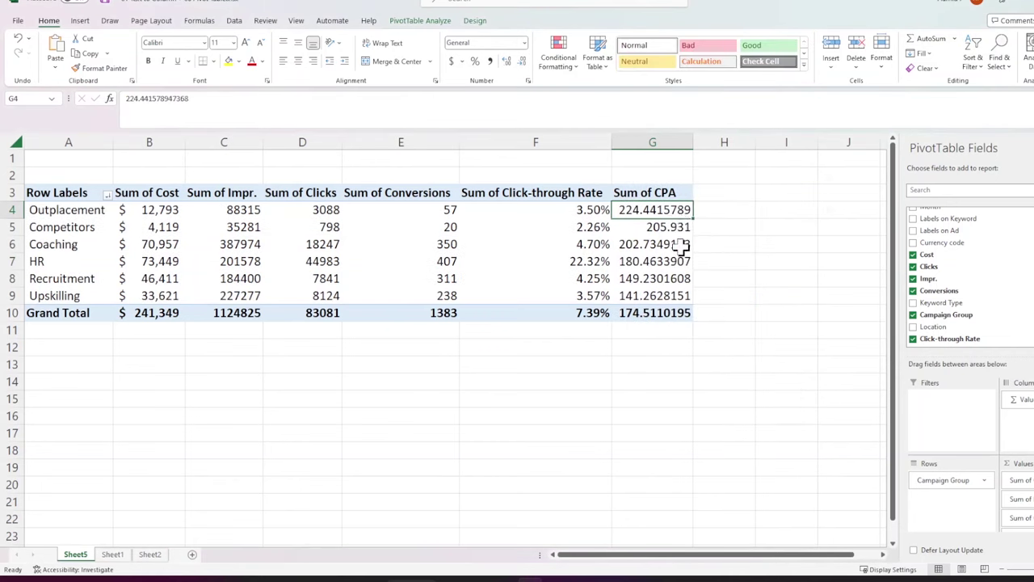
left_click_drag(667, 210, 664, 313)
left_click(454, 63)
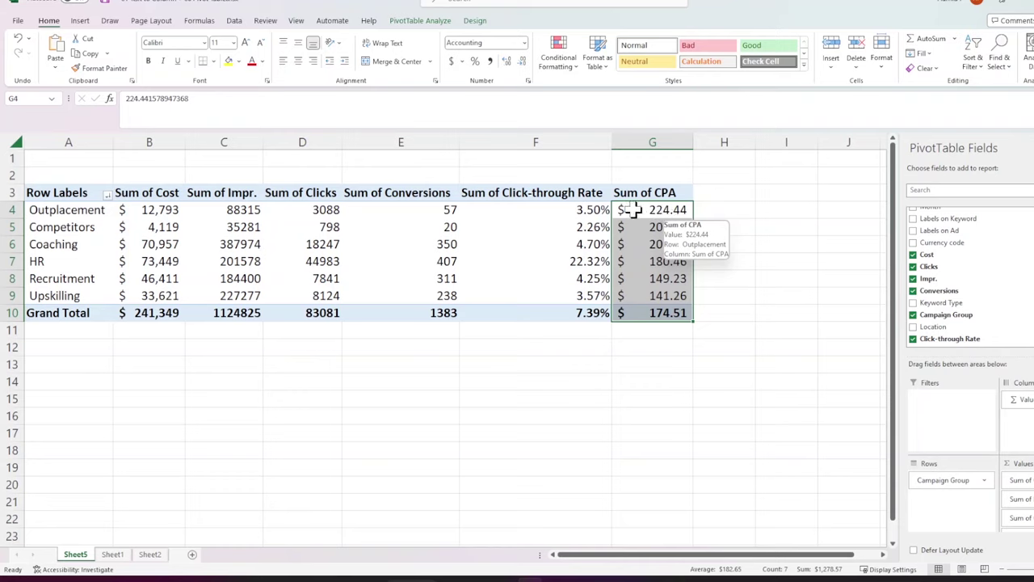
left_click(548, 258)
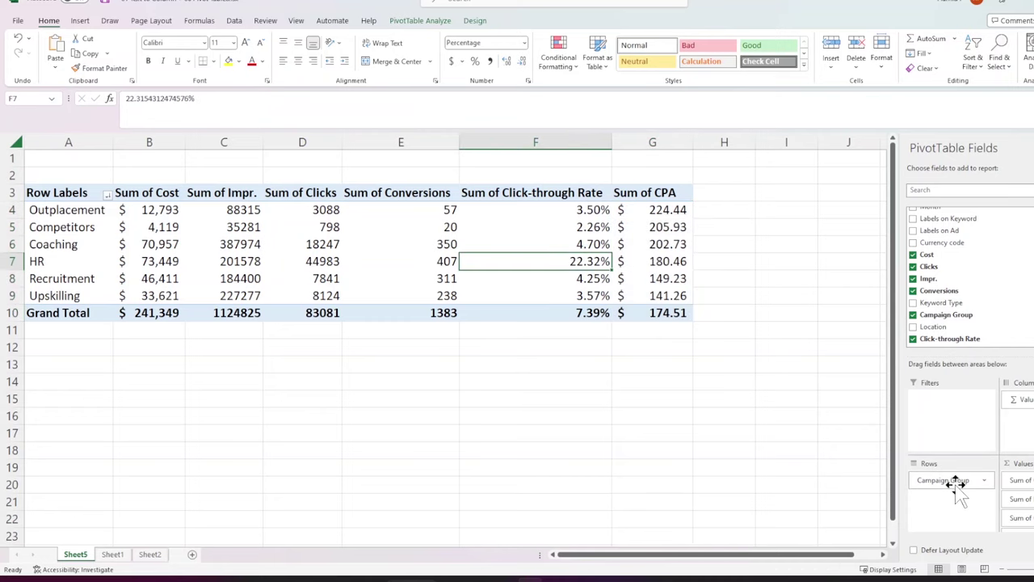
Step: Filter by Campaign Group, use Keyword Type rows, and compare Brand versus Generic CPA and CTR
left_click_drag(957, 485, 953, 404)
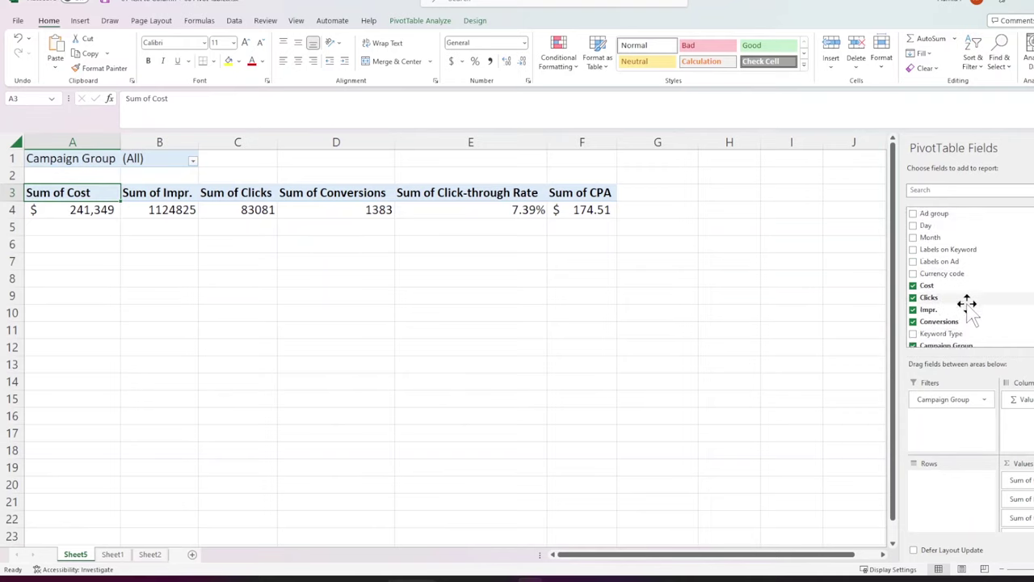
left_click_drag(958, 279, 959, 481)
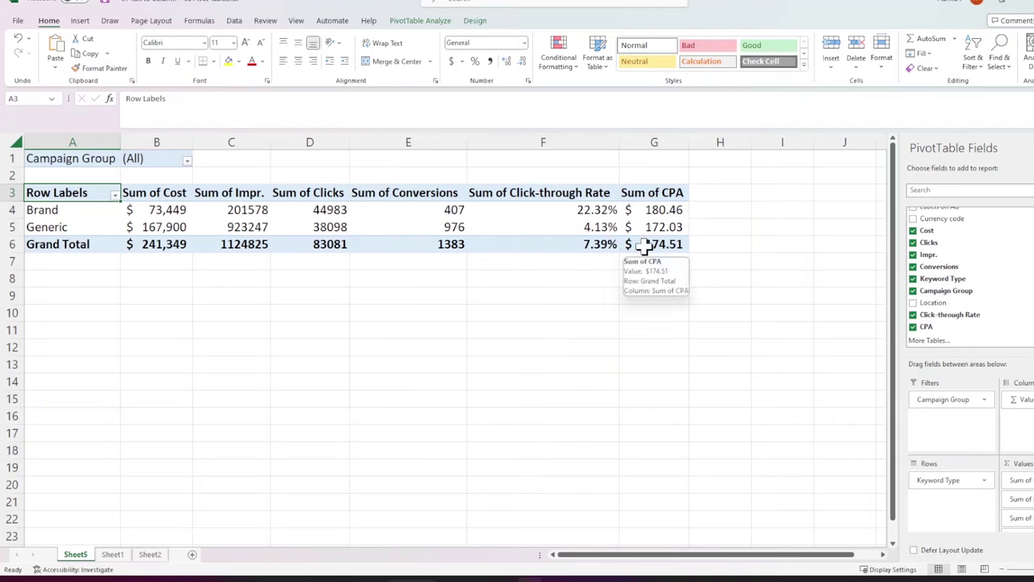
left_click_drag(672, 231, 667, 212)
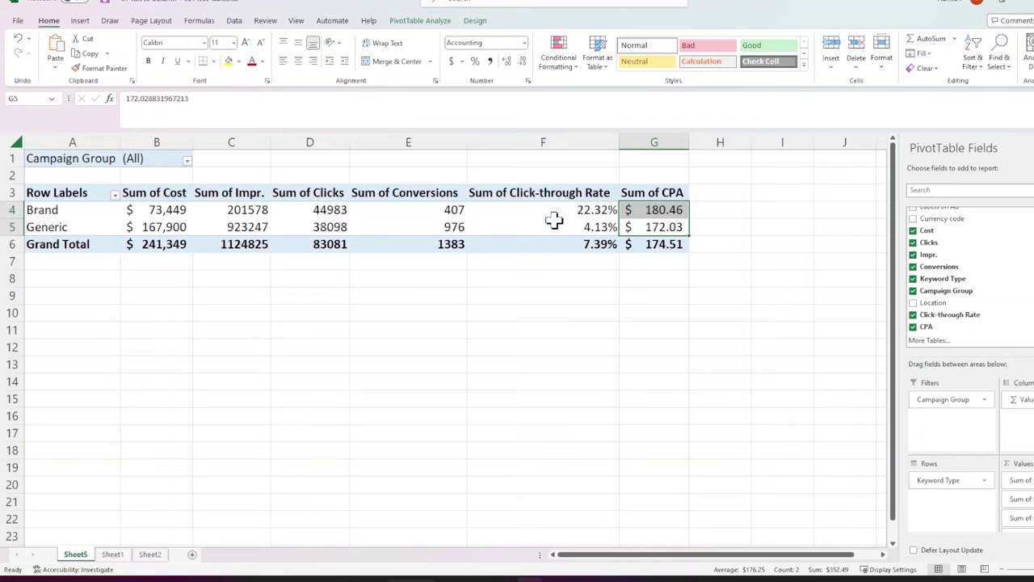
left_click(579, 211)
left_click_drag(581, 222, 579, 226)
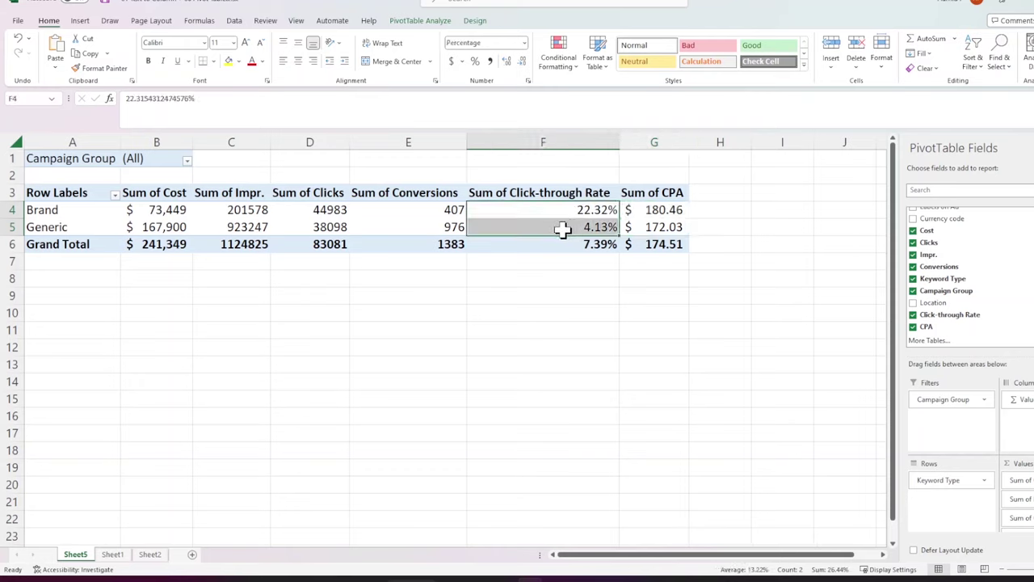
mouse_move(571, 227)
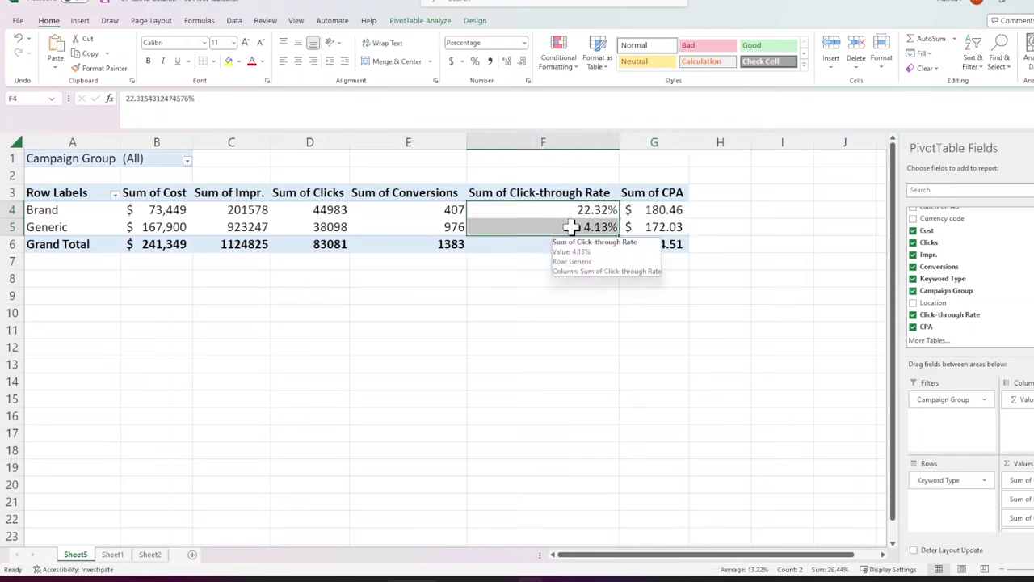
left_click(489, 243)
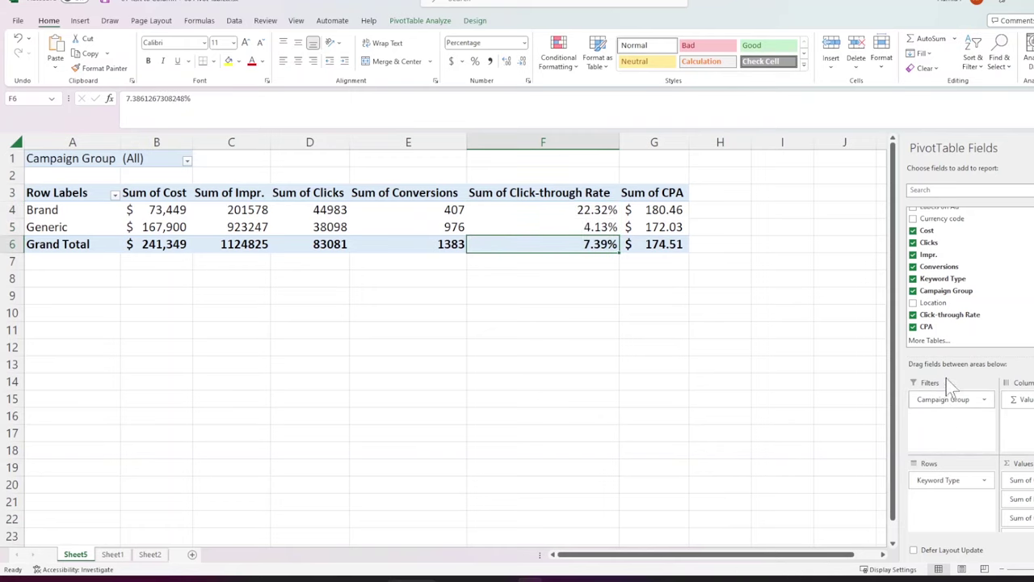
left_click_drag(972, 481, 967, 426)
scroll(935, 291, "up", 3)
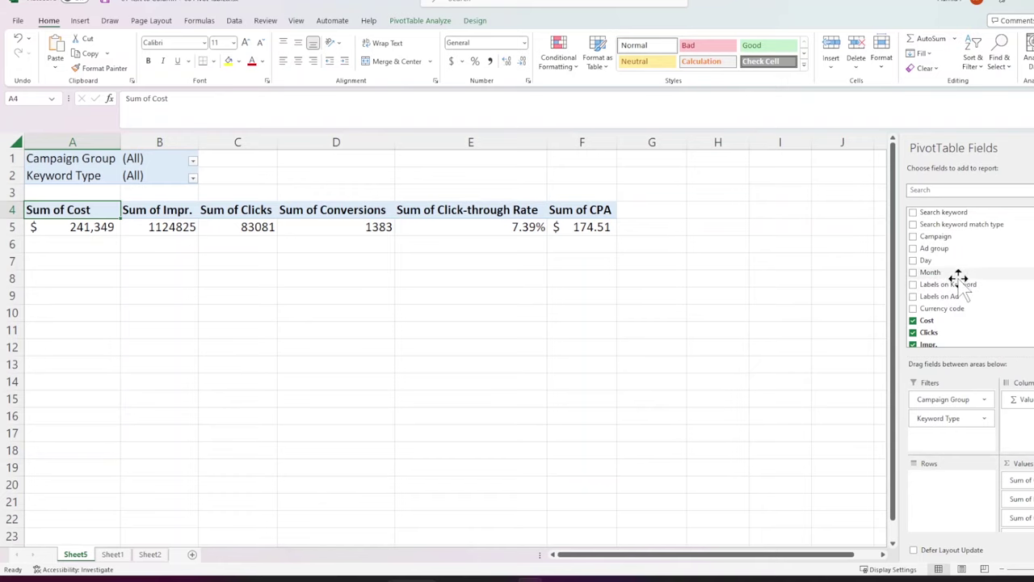
left_click_drag(965, 295, 966, 484)
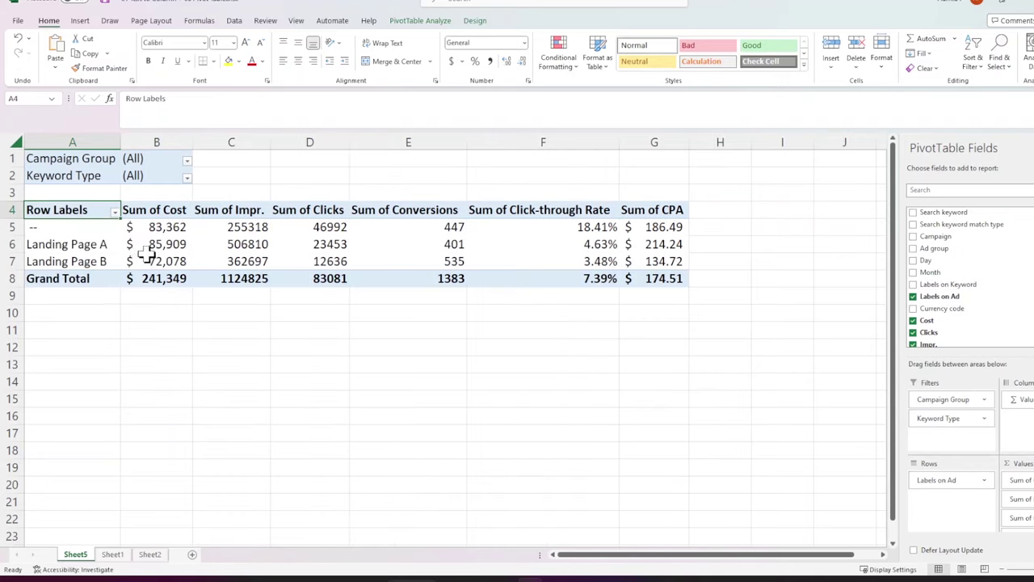
left_click_drag(16, 244, 20, 261)
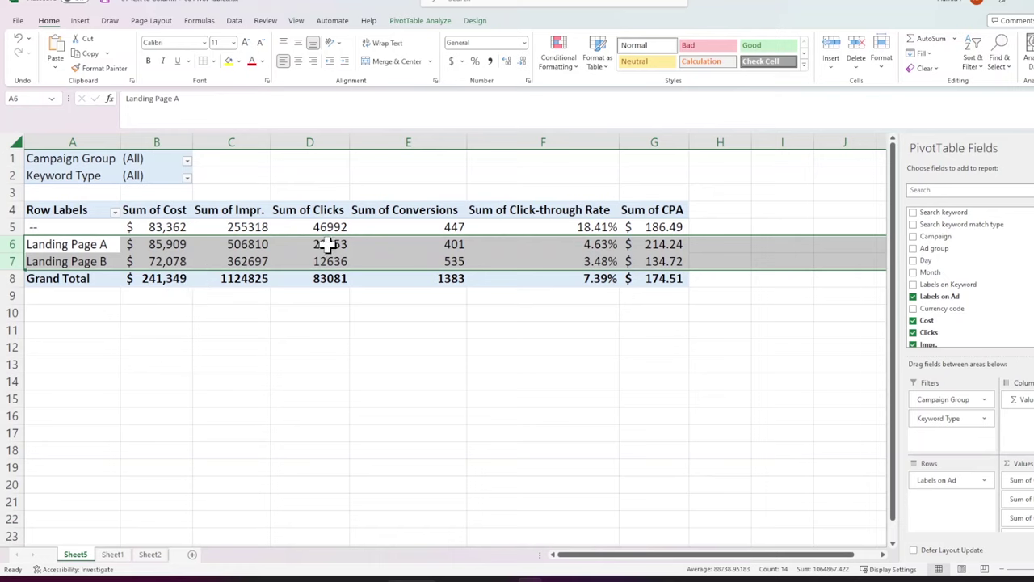
left_click(596, 244)
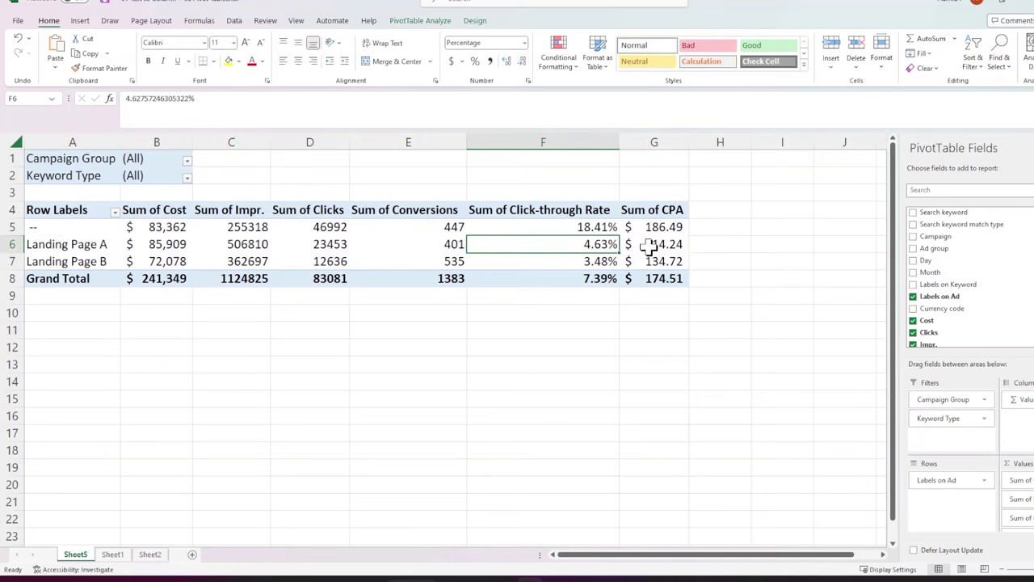
left_click_drag(650, 249, 101, 258)
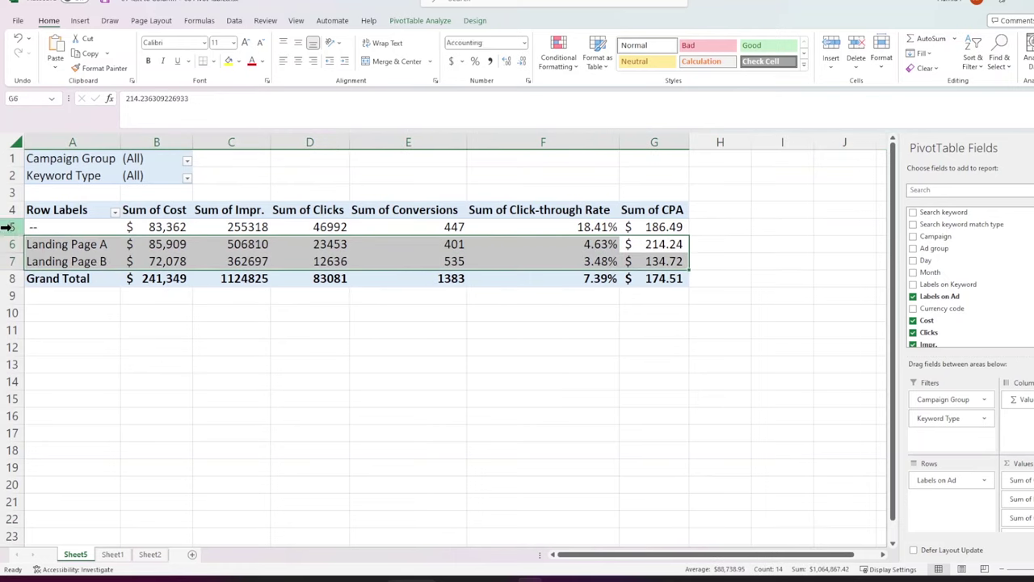
left_click_drag(9, 244, 10, 260)
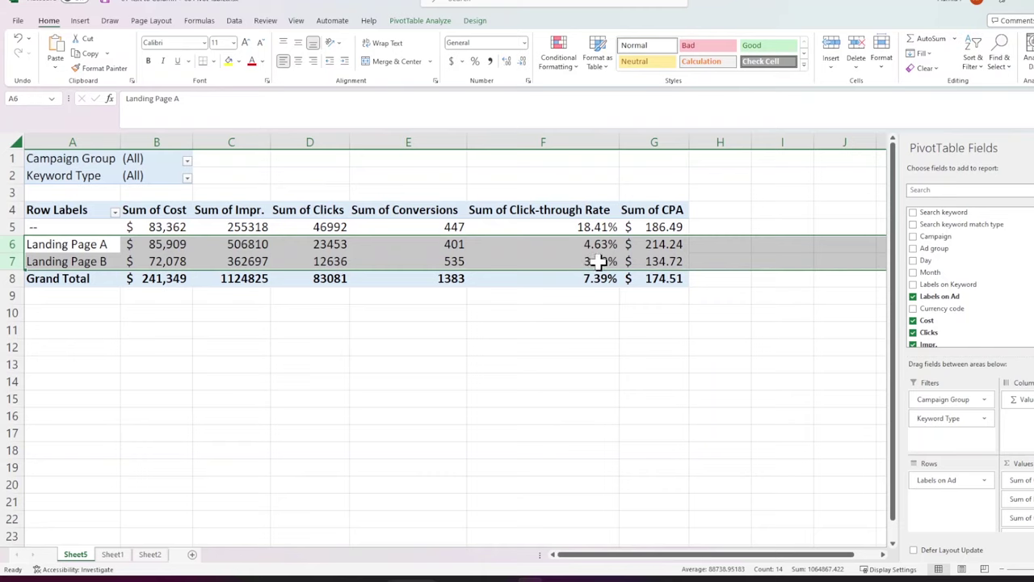
left_click(673, 262)
left_click_drag(630, 261, 76, 261)
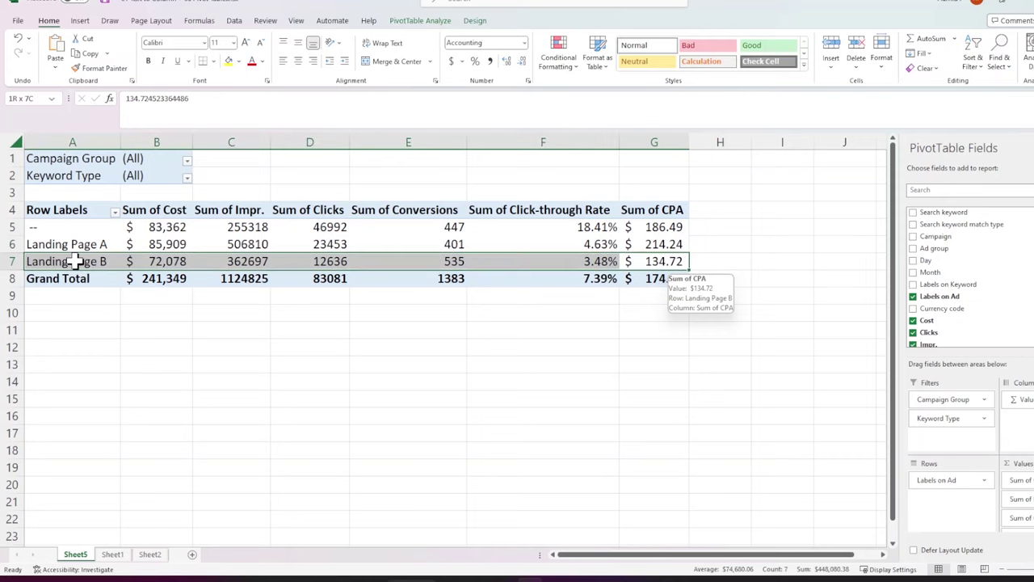
left_click(12, 261)
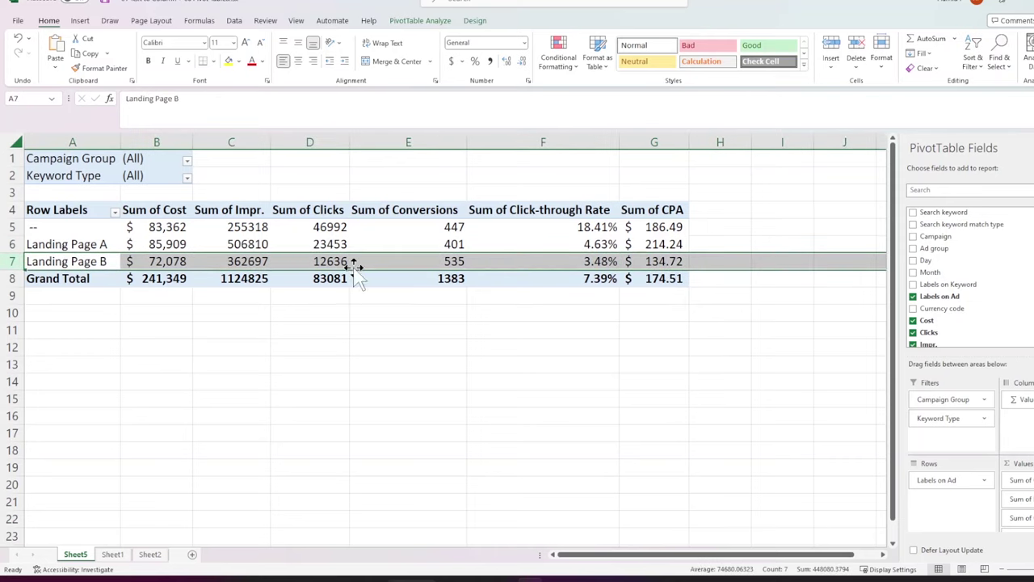
left_click(166, 249)
left_click_drag(166, 249, 156, 261)
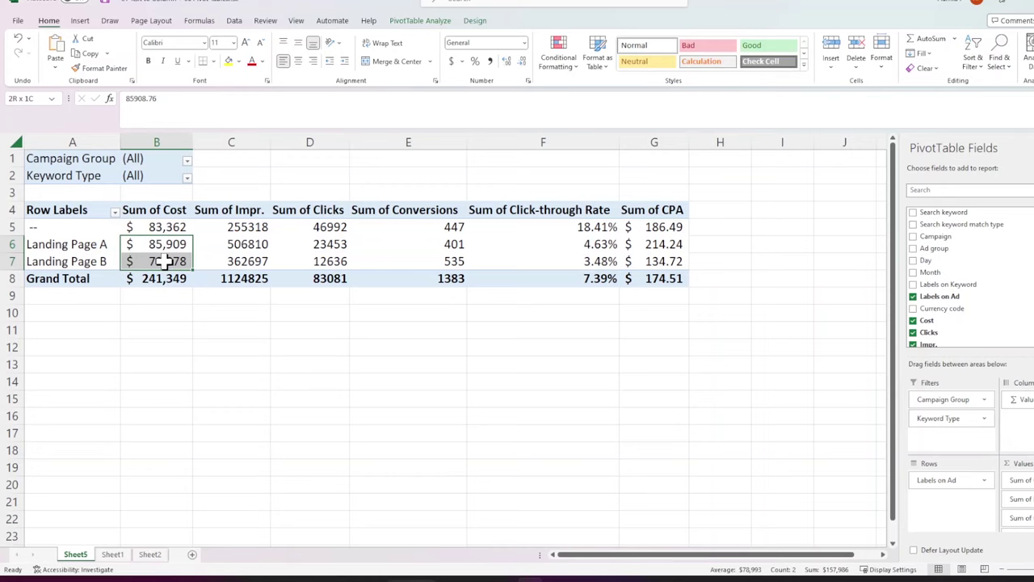
left_click(524, 265)
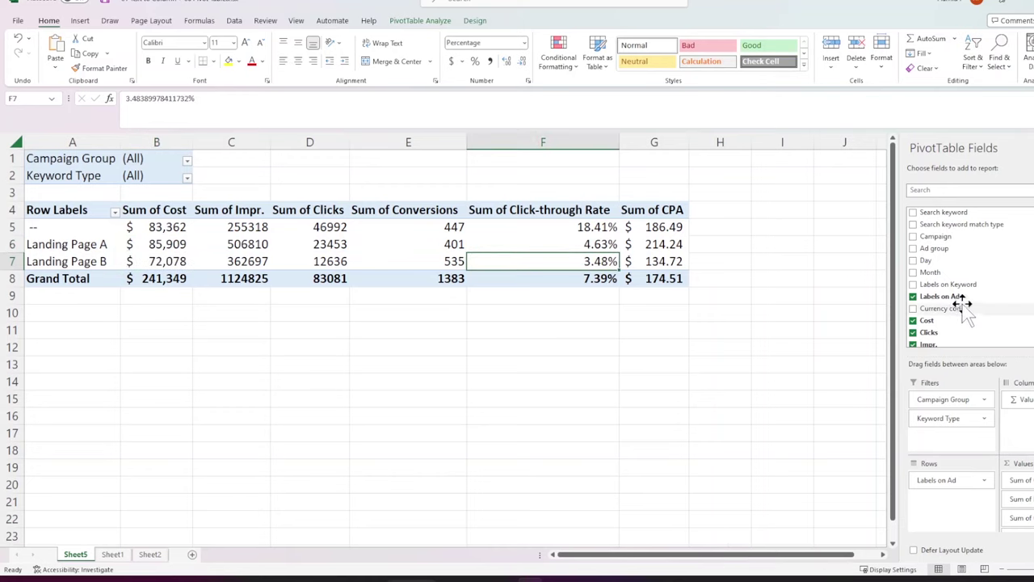
mouse_move(952, 479)
left_mouse_down()
mouse_move(968, 464)
mouse_move(955, 420)
mouse_move(952, 480)
left_mouse_up()
Step: Nest Location beneath Campaign Group in the pivot rows
scroll(948, 323, "down", 1)
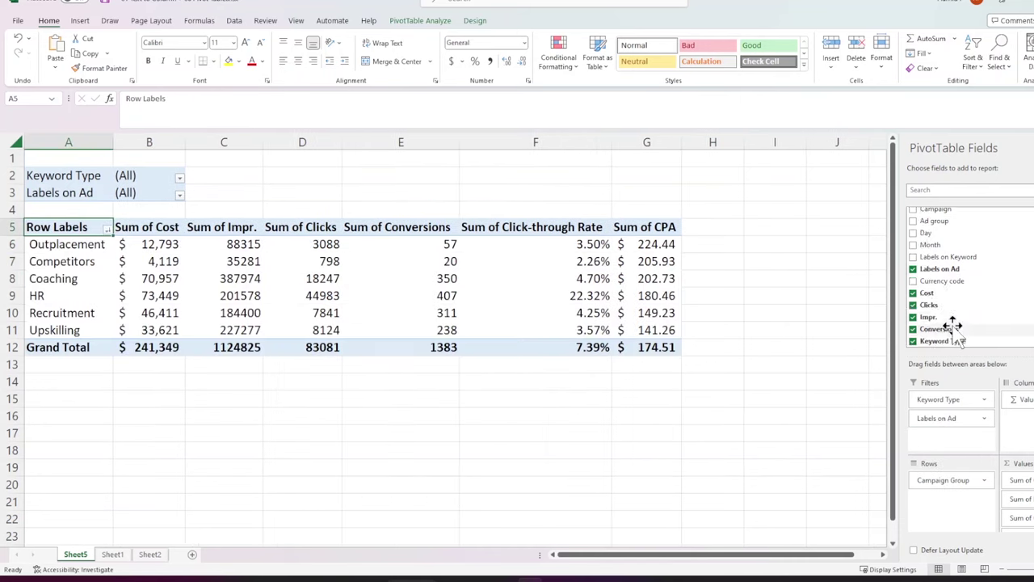
scroll(958, 327, "down", 2)
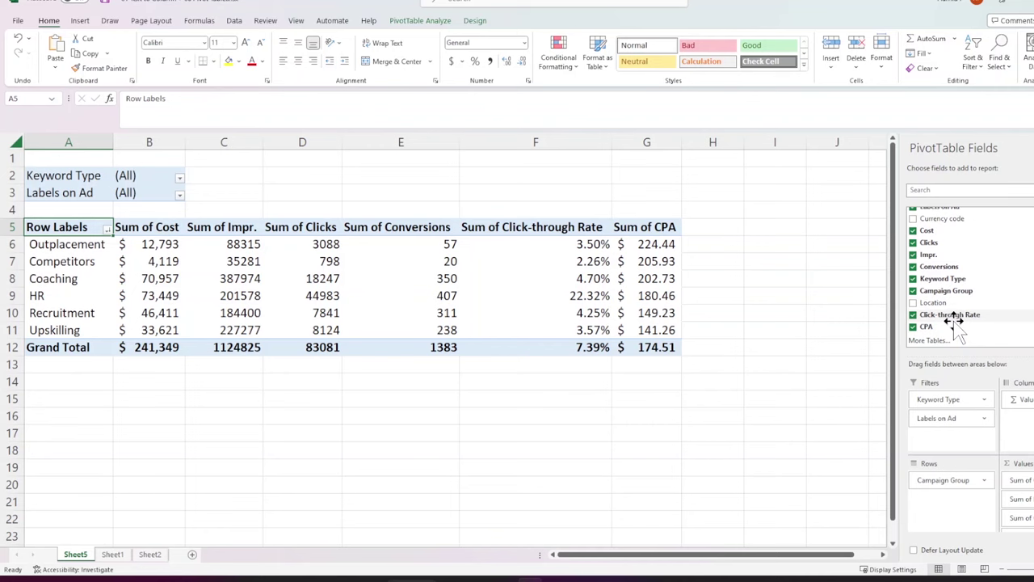
left_click_drag(937, 302, 961, 478)
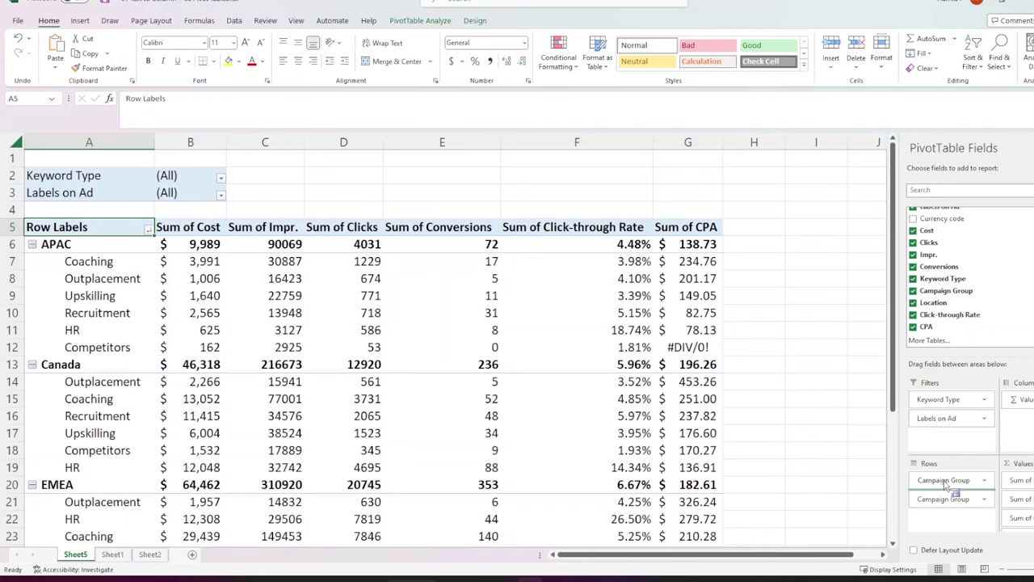
left_click_drag(909, 479, 949, 507)
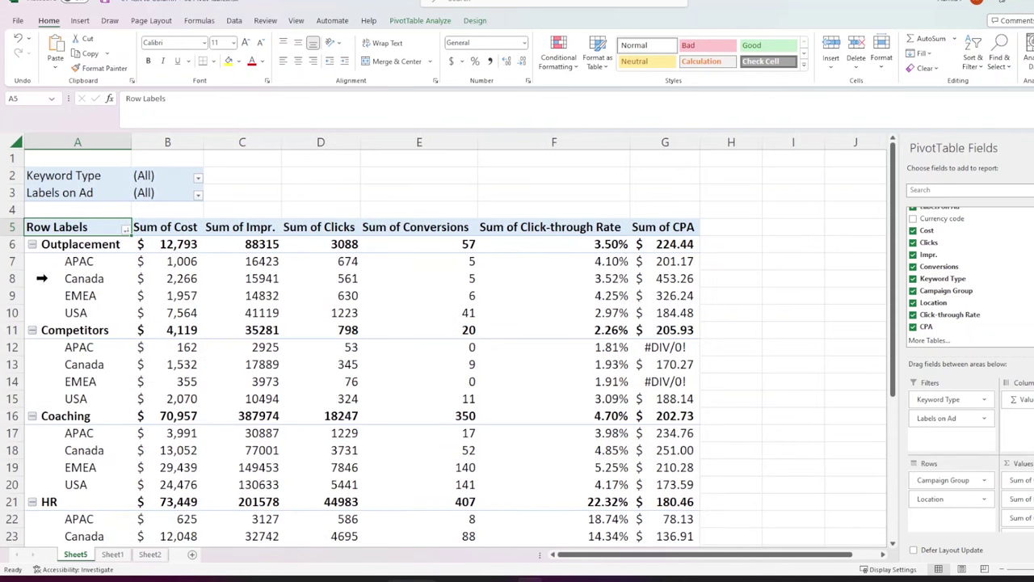
Step: Re-sort the campaign groups by cost, largest first
left_click(178, 246)
right_click(184, 245)
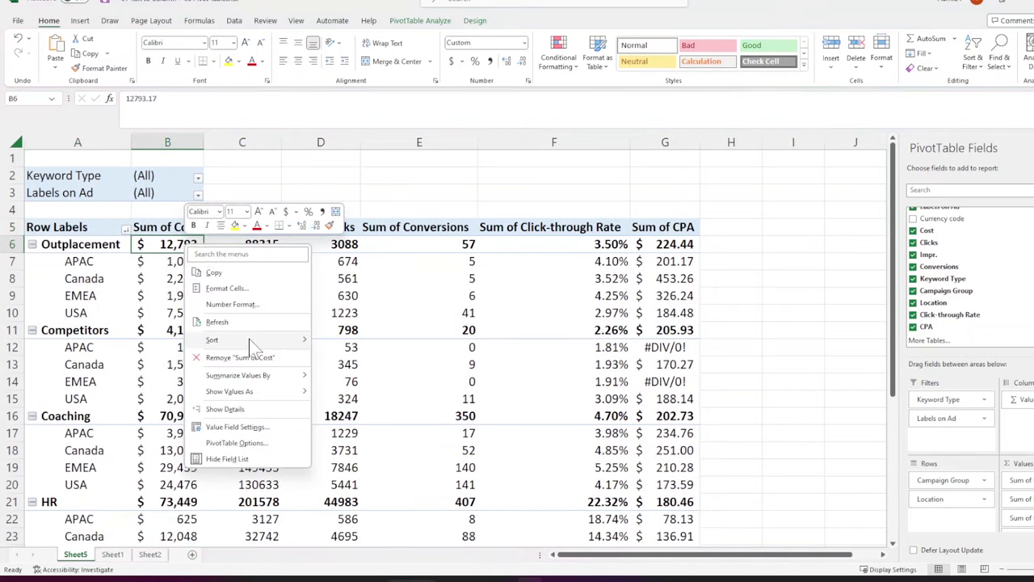
mouse_move(249, 338)
left_click(356, 356)
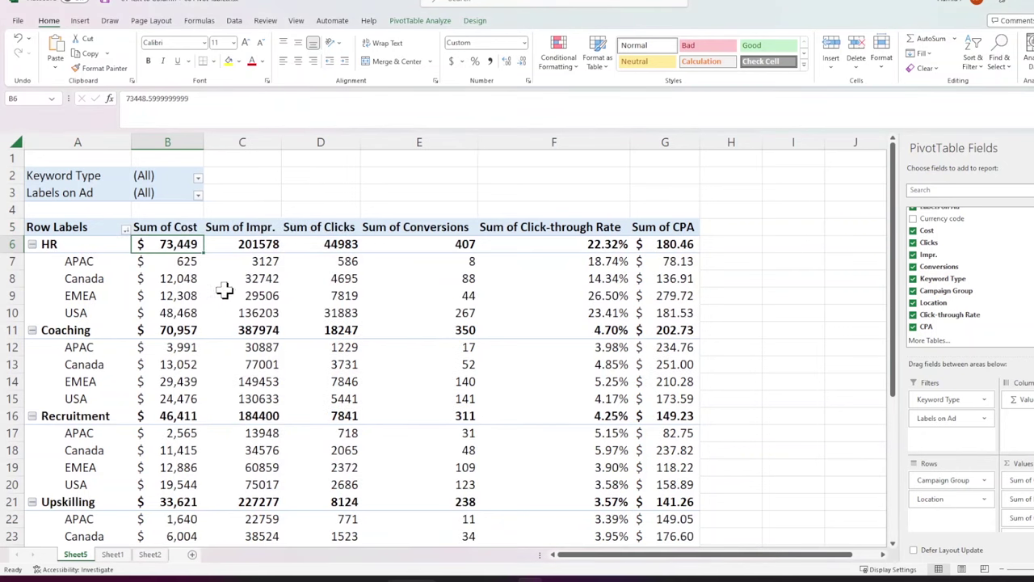
left_click_drag(13, 244, 12, 313)
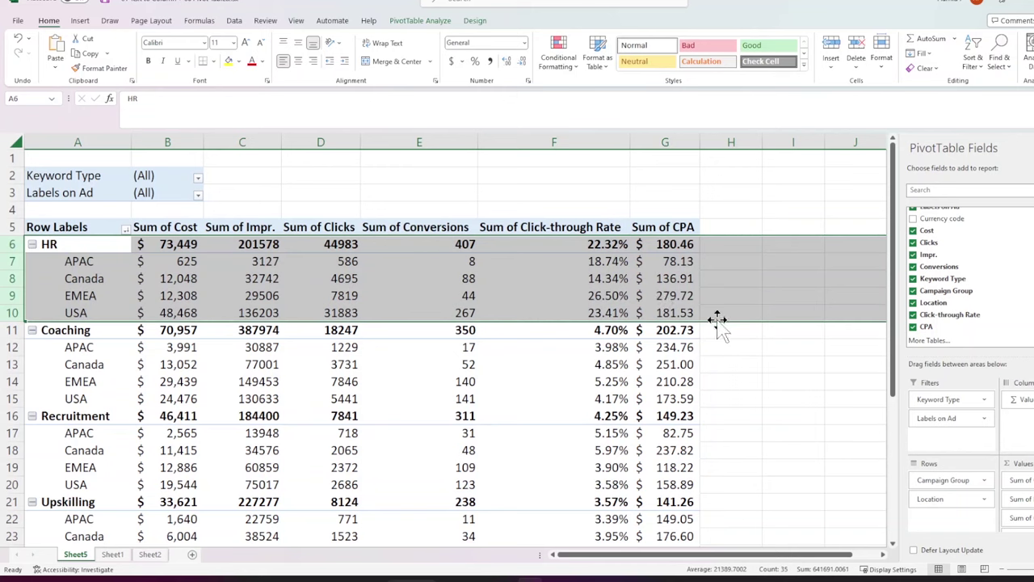
left_click(608, 297)
left_click(15, 295)
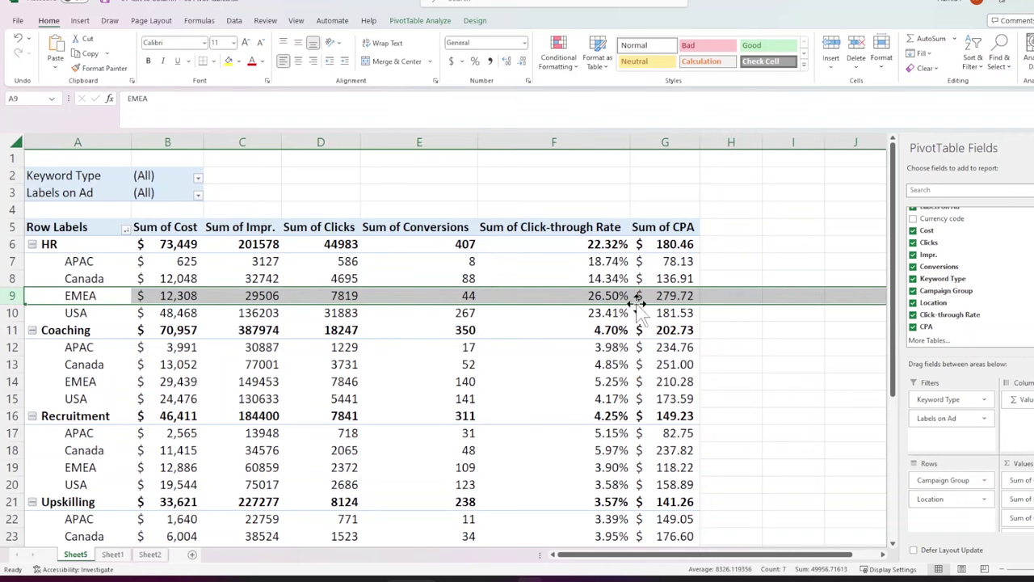
left_click(12, 278)
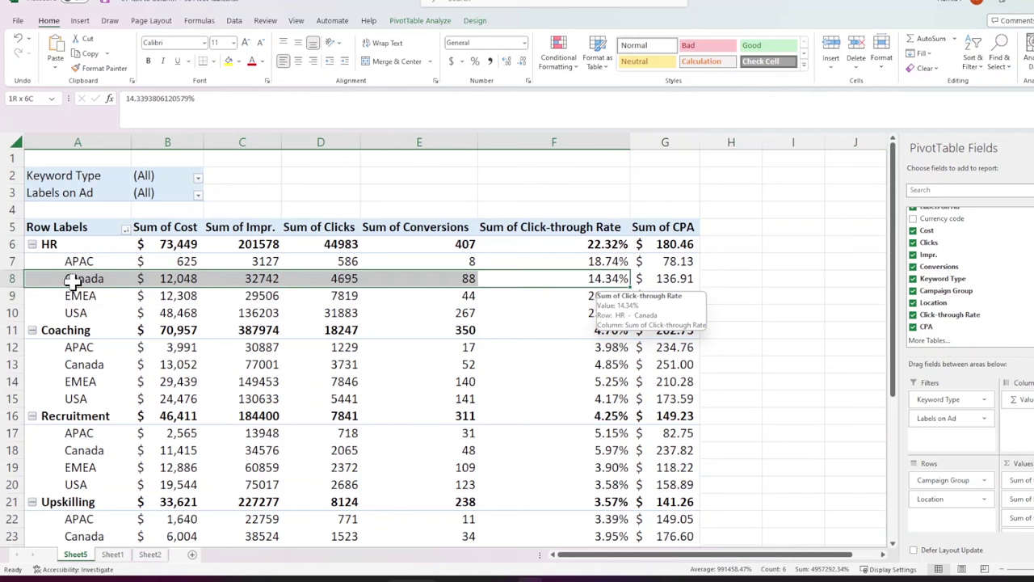
left_click(14, 244)
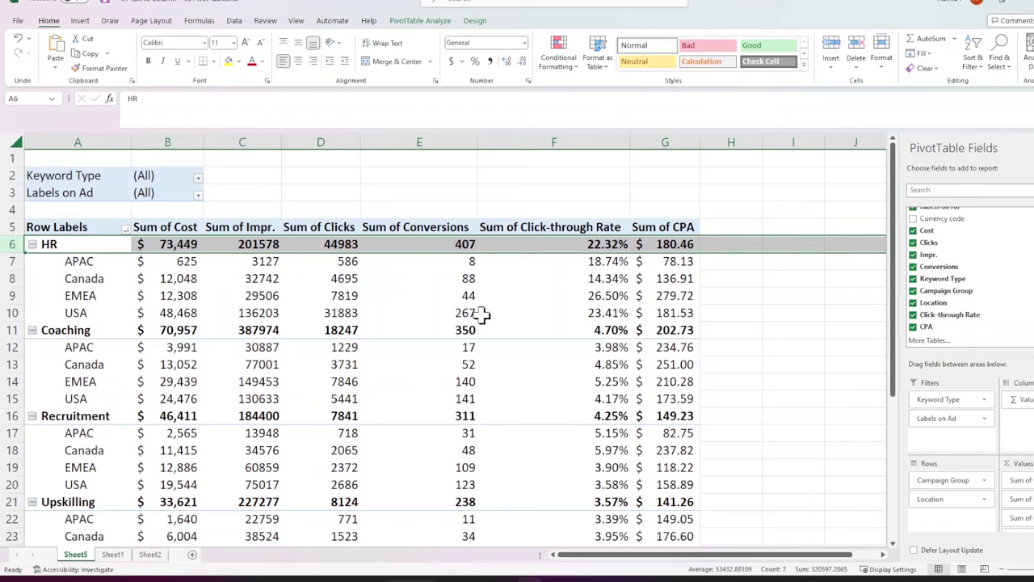
left_click(672, 244)
left_click_drag(672, 245, 70, 272)
left_click(10, 296)
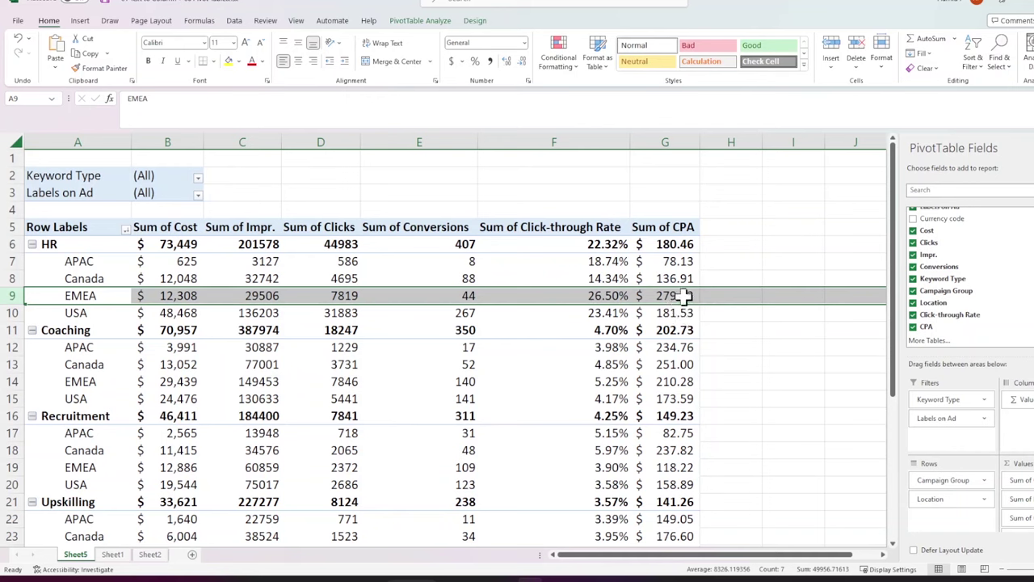
mouse_move(683, 298)
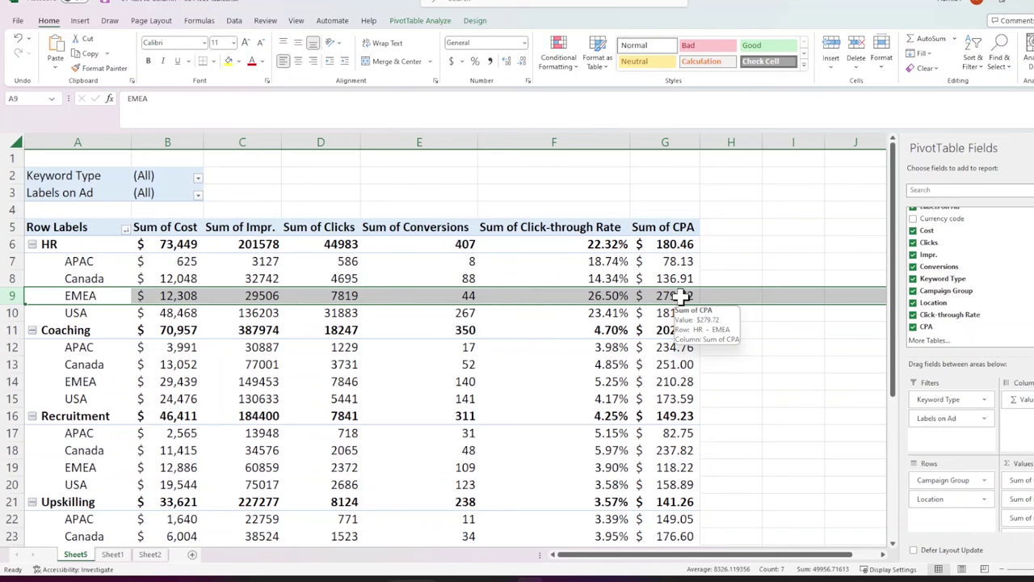
scroll(675, 299, "down", 2)
scroll(666, 311, "up", 2)
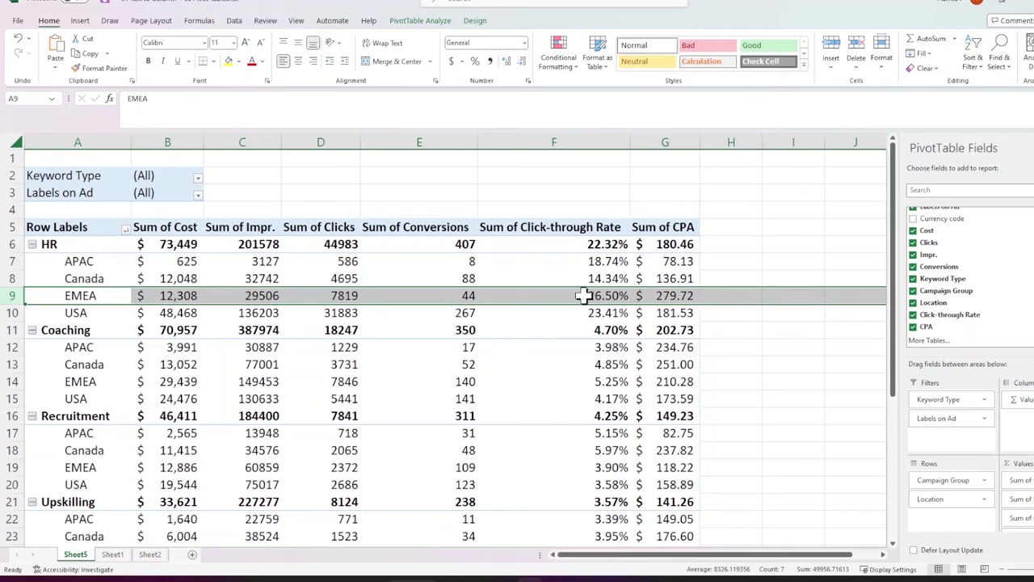
mouse_move(595, 296)
scroll(679, 303, "down", 1)
left_click(13, 278)
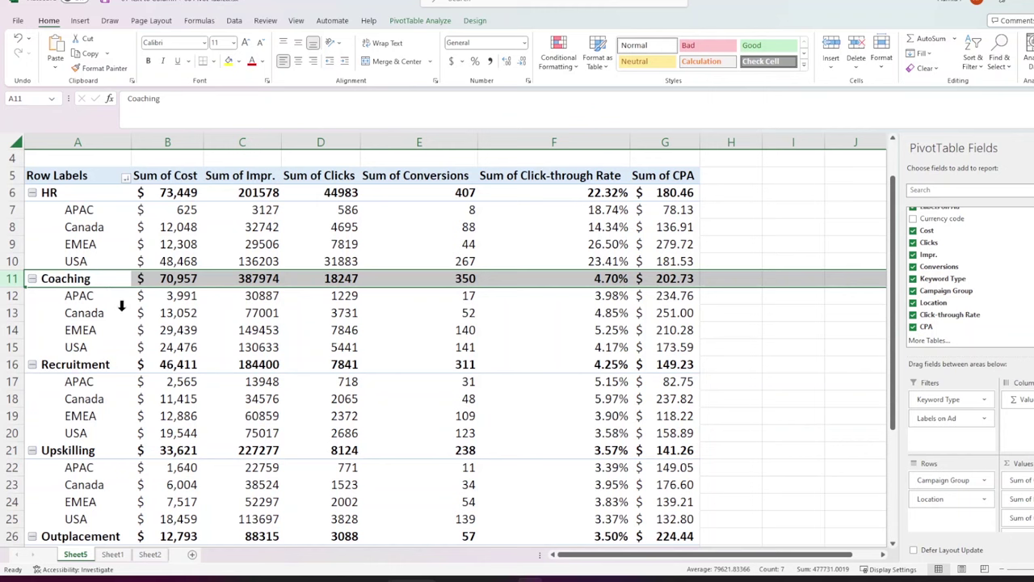
left_click_drag(89, 299, 646, 355)
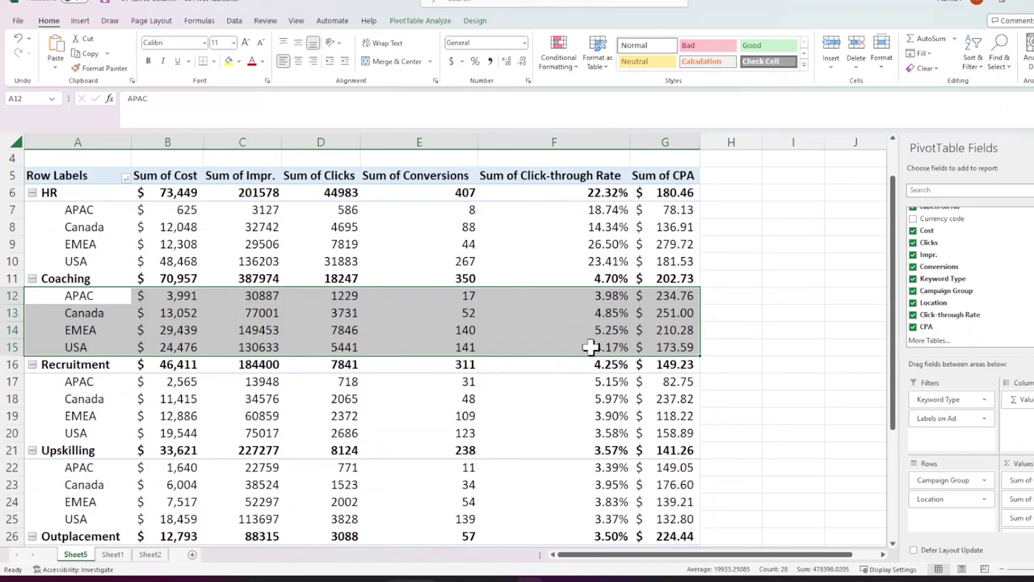
mouse_move(559, 365)
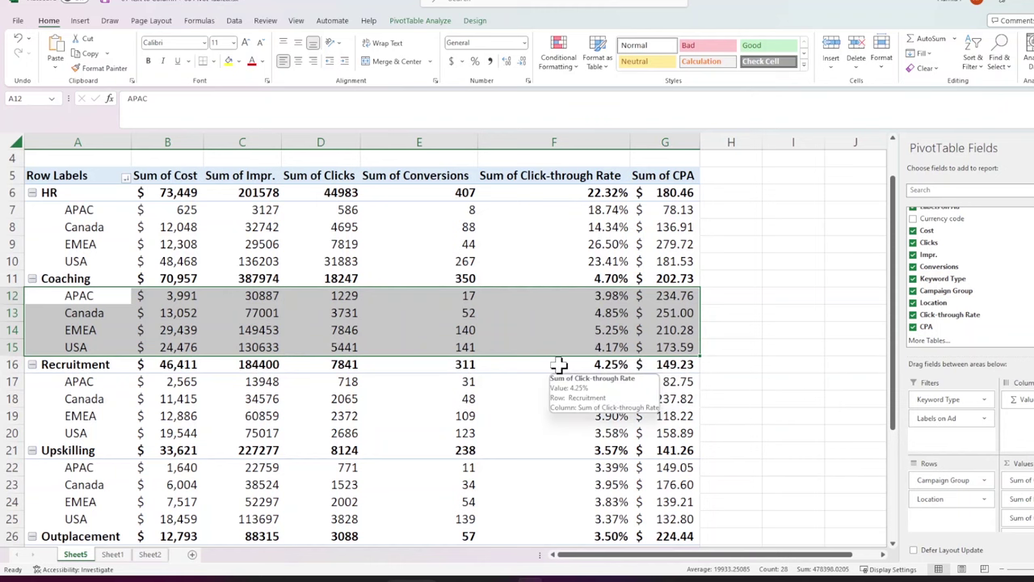
scroll(559, 365, "up", 1)
scroll(551, 365, "down", 5)
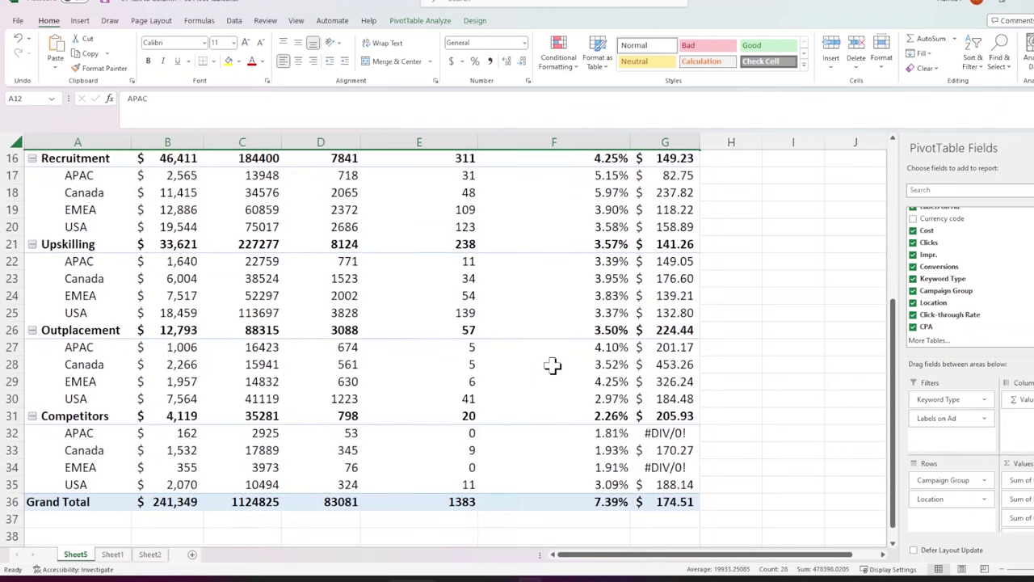
scroll(551, 365, "up", 5)
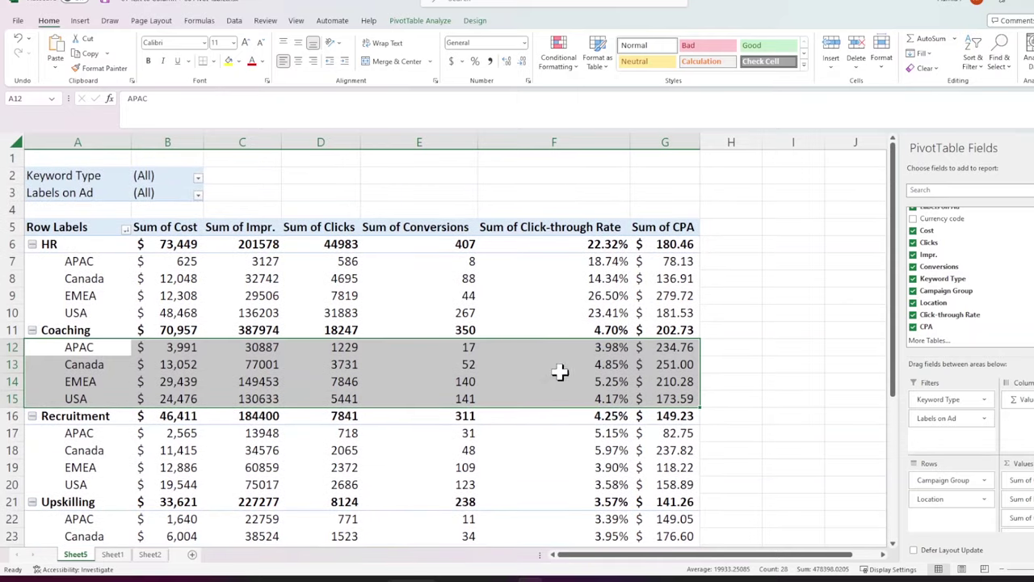
Step: Move Campaign Group into the report filter and view the raw data on Sheet1
left_click_drag(933, 481, 948, 439)
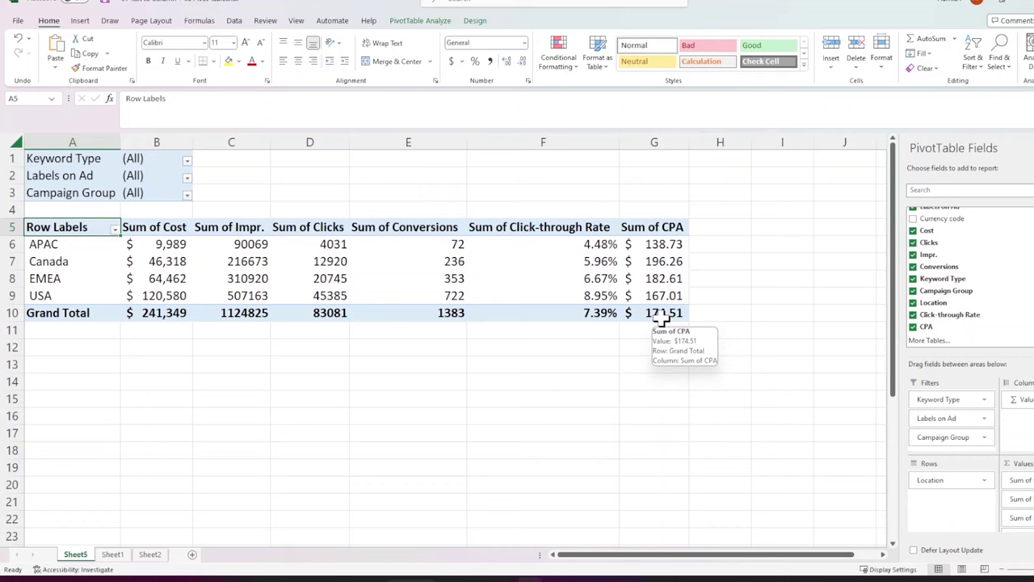
left_click(112, 555)
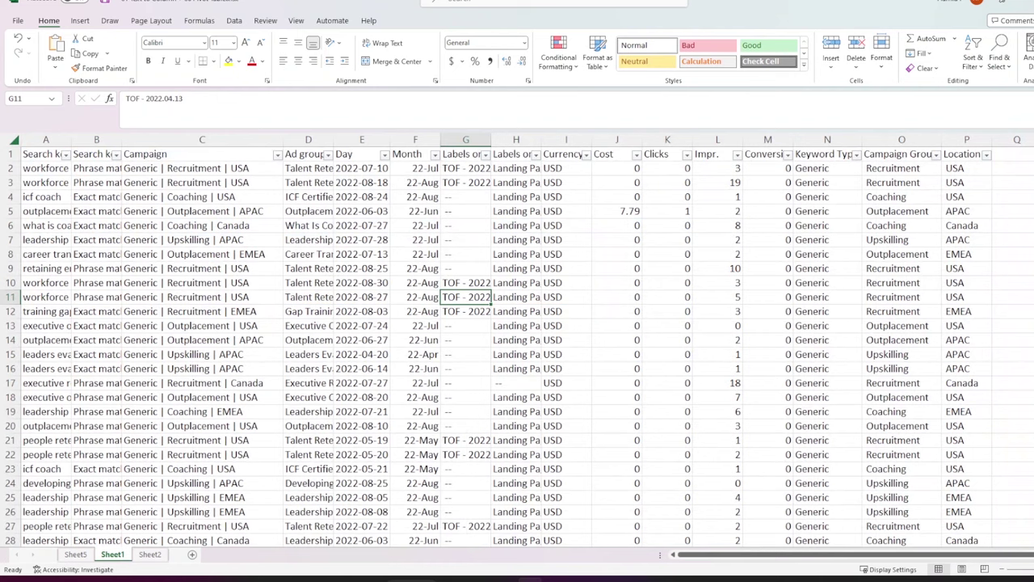
Step: Filter the Sheet1 data by Location to show only USA rows
scroll(517, 347, "down", 20)
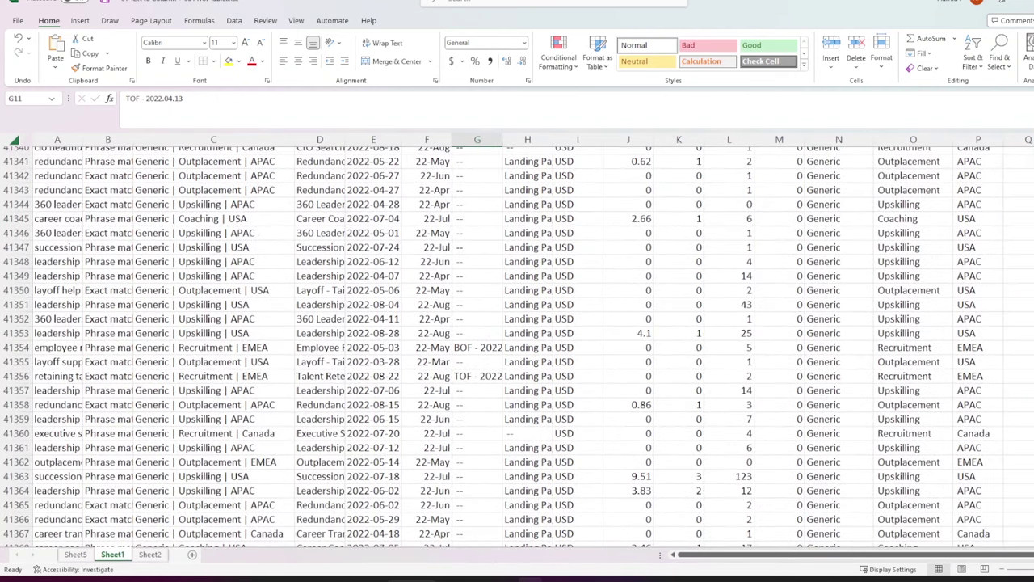
scroll(517, 347, "down", 15)
scroll(517, 348, "up", 20)
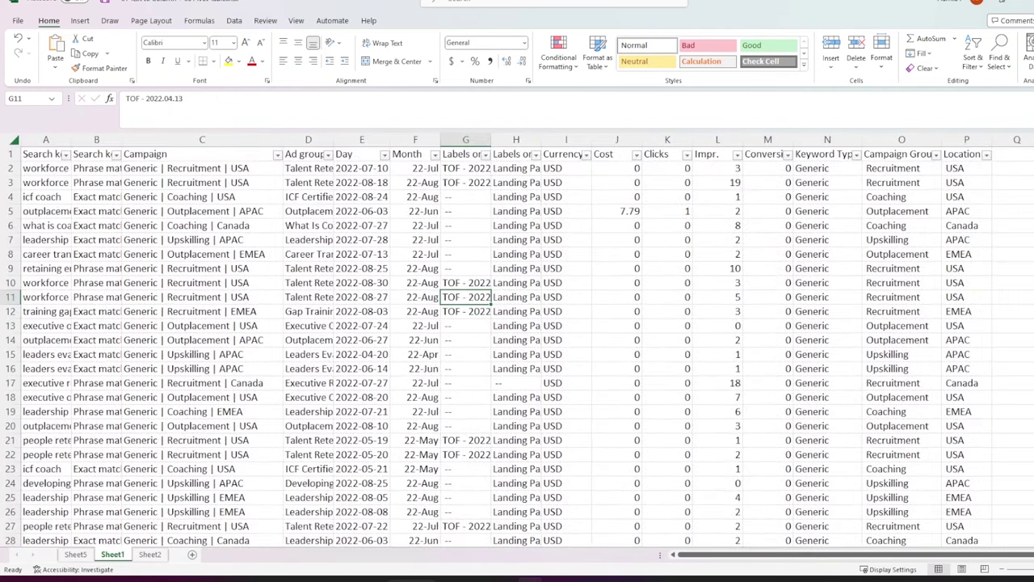
left_click(986, 154)
left_click(873, 290)
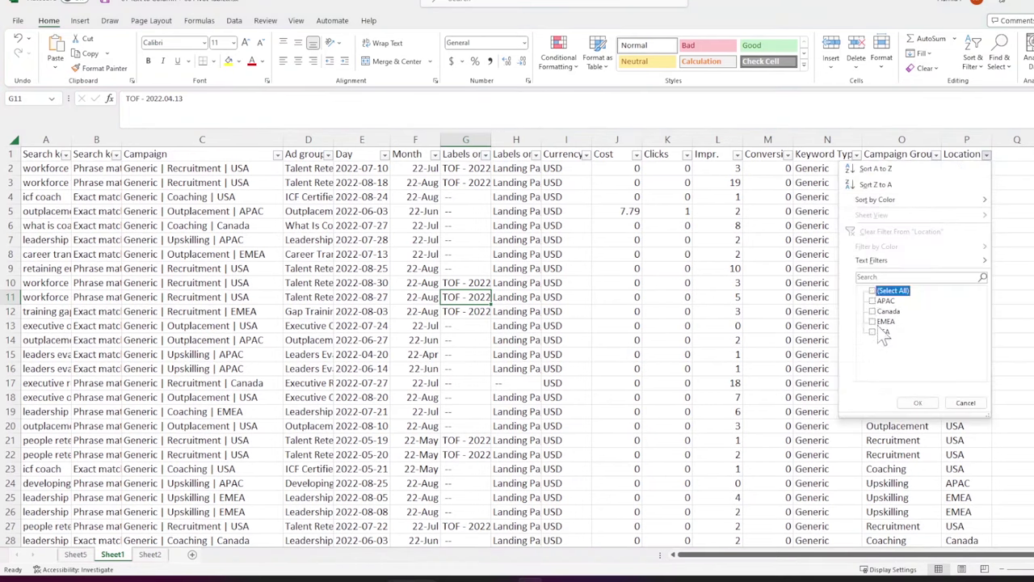
left_click(872, 331)
left_click(917, 402)
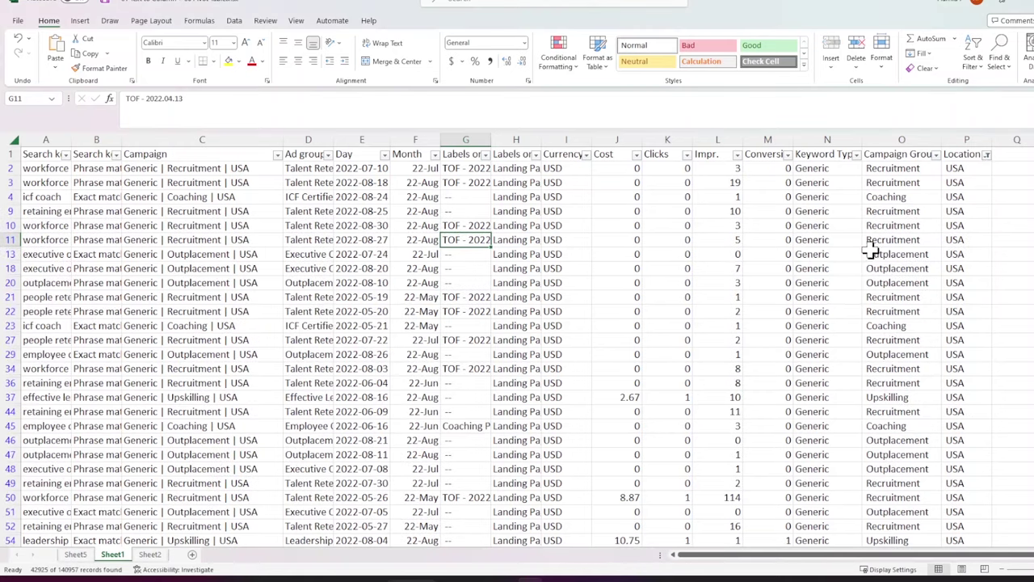
Step: Check the Campaign Group filter without changes and return to the Sheet5 pivot
left_click(935, 154)
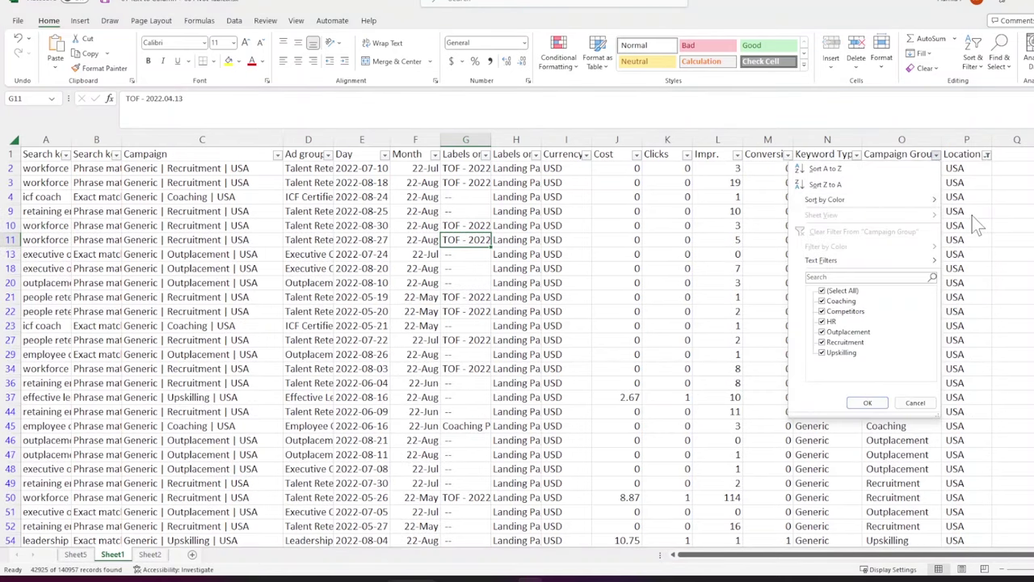
key("Escape")
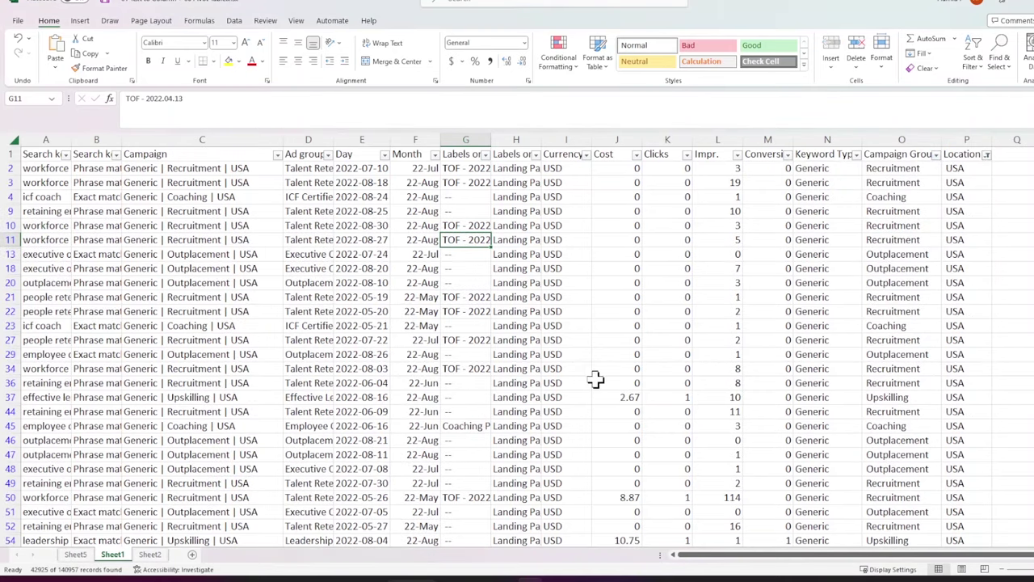
left_click(76, 554)
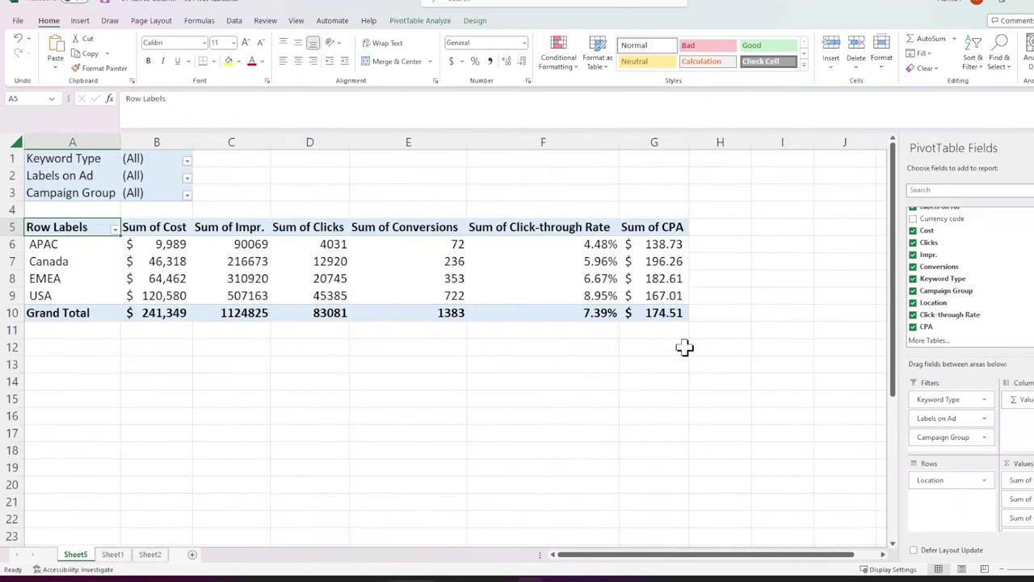